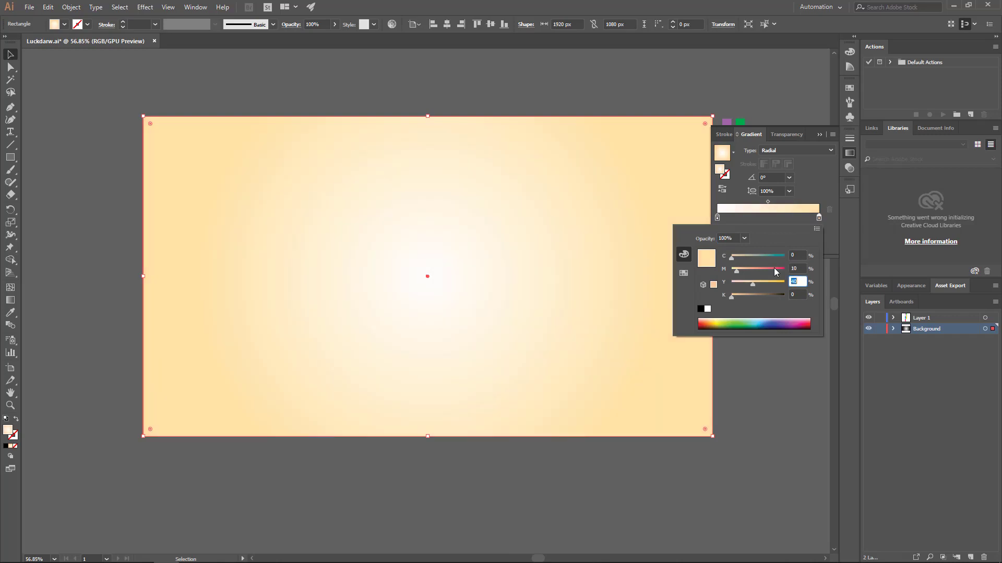
# - Set the background radial gradient's outer stop to 30% yellow and its centre stop to CMYK with 15% yellow
pyautogui.write('30')
pyautogui.press('Tab')
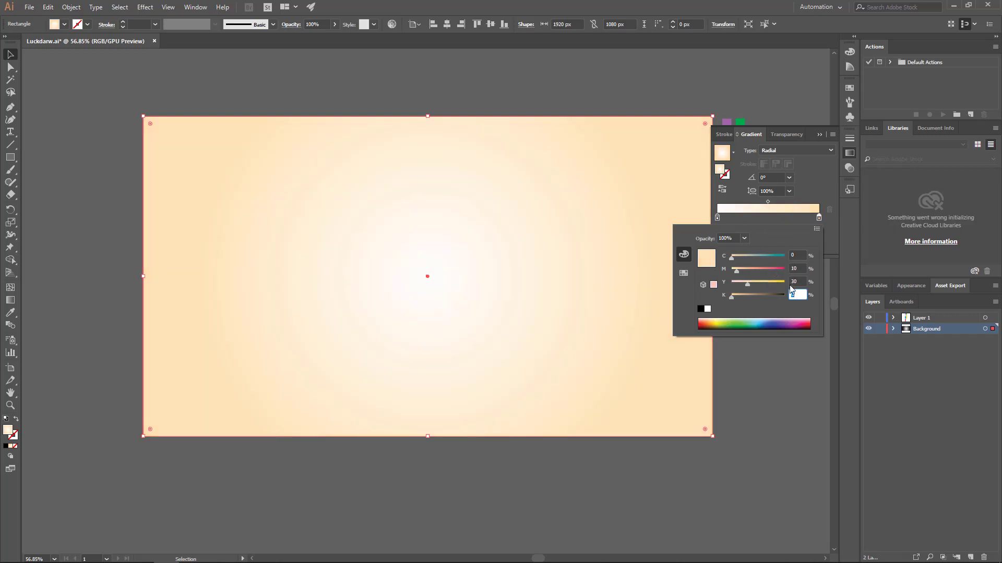
pyautogui.doubleClick(717, 217)
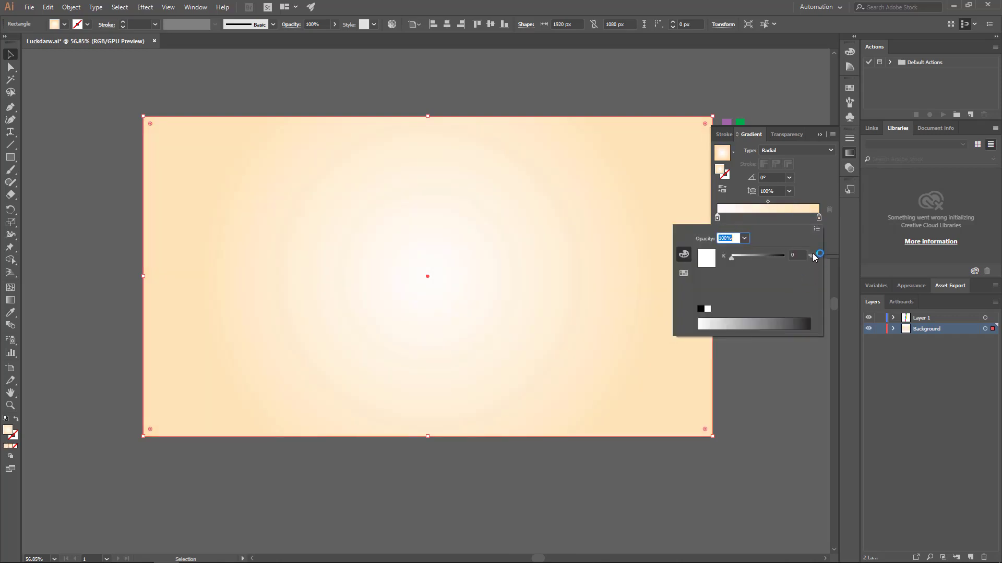
pyautogui.click(816, 229)
pyautogui.click(860, 267)
pyautogui.press('Tab')
pyautogui.press('Tab')
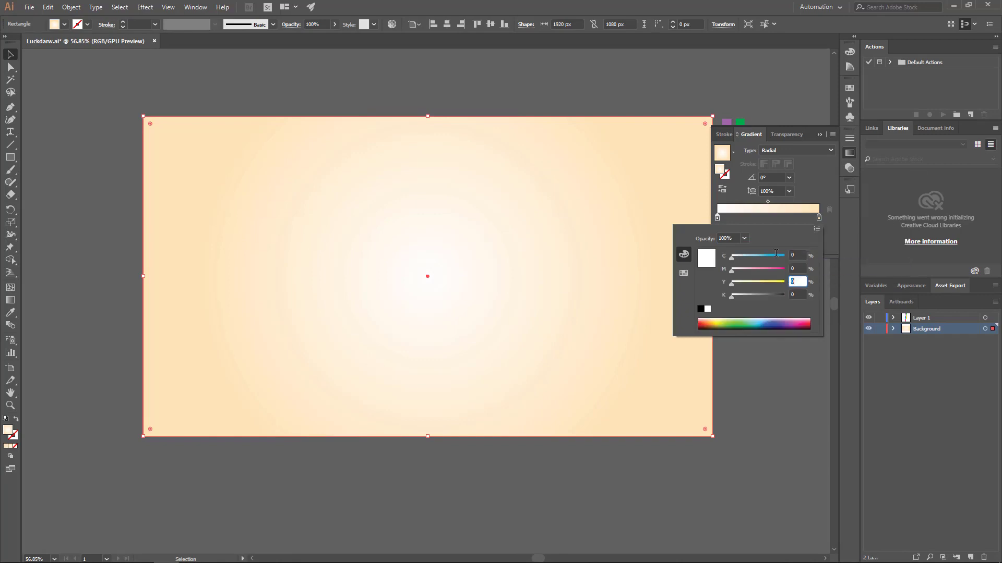
pyautogui.write('15')
pyautogui.press('Tab')
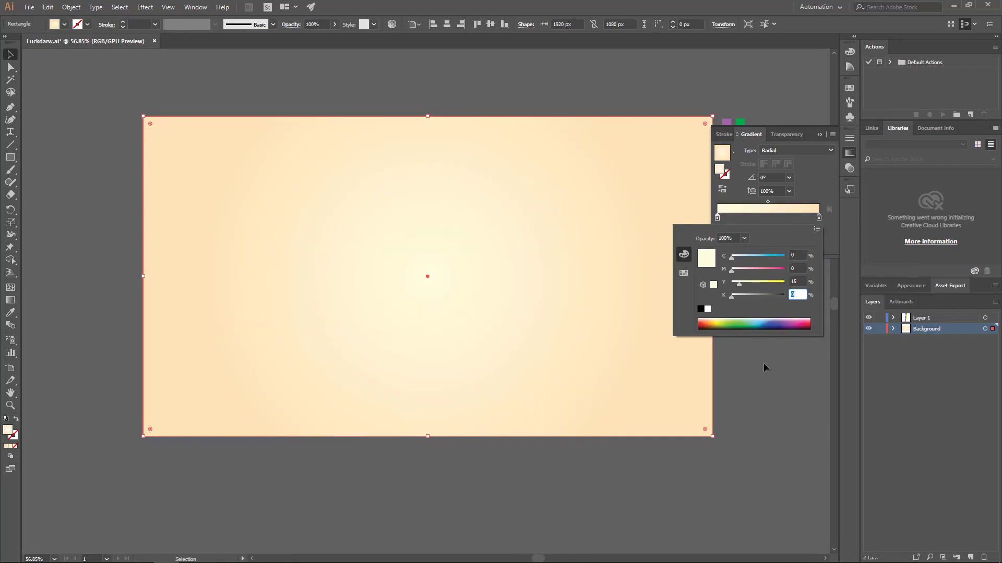
pyautogui.press('Return')
# - Lock the background rectangle and add a new layer above the Background layer
pyautogui.click(818, 137)
pyautogui.hotkey('ctrl', '2')
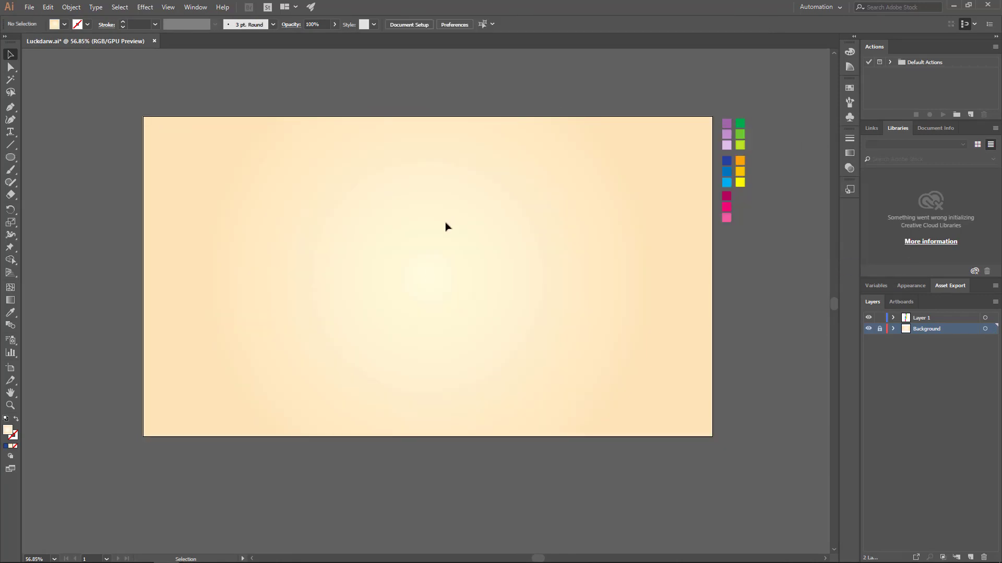
pyautogui.click(970, 557)
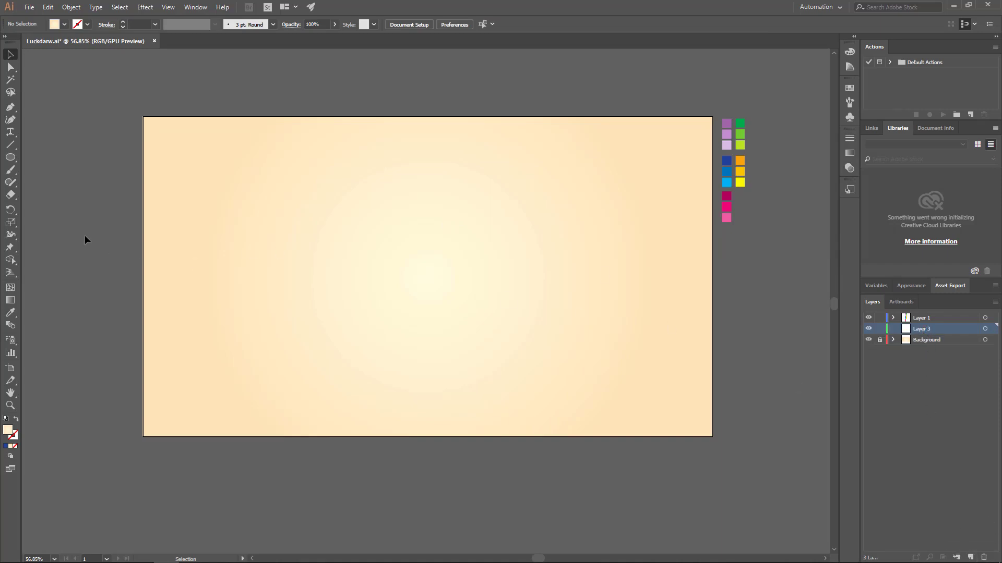
# - Draw a circle, centre it on the artboard horizontally and vertically, and scale it to 576 px in diameter
pyautogui.click(10, 157)
pyautogui.moveTo(430, 266); pyautogui.dragTo(524, 297)
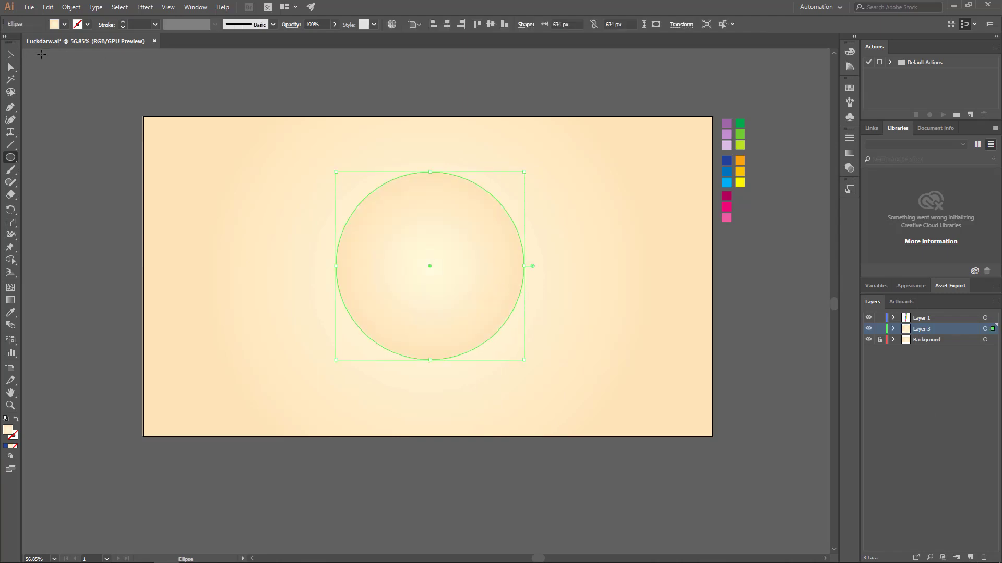
pyautogui.click(11, 54)
pyautogui.click(446, 24)
pyautogui.click(491, 24)
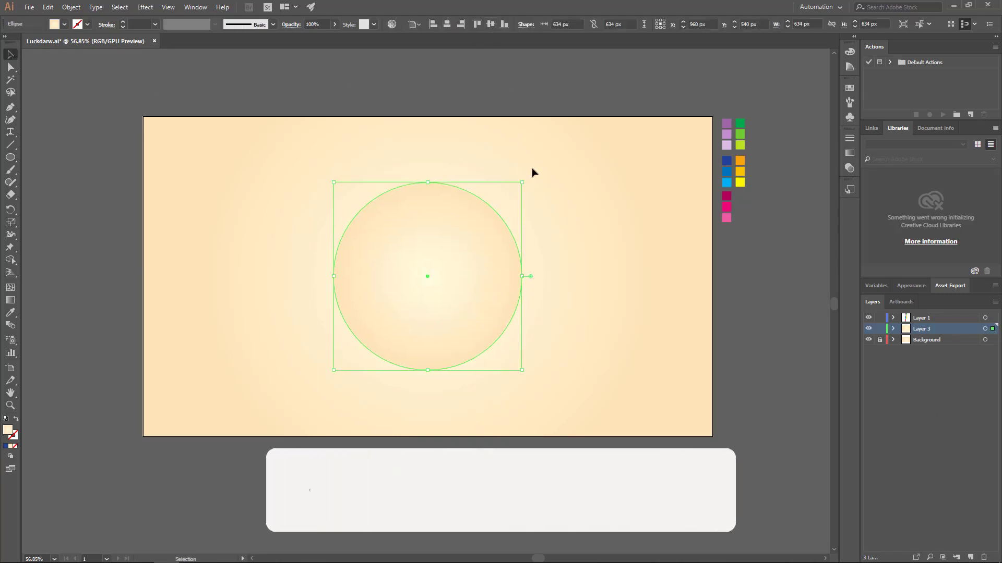
pyautogui.moveTo(522, 276); pyautogui.dragTo(514, 276)
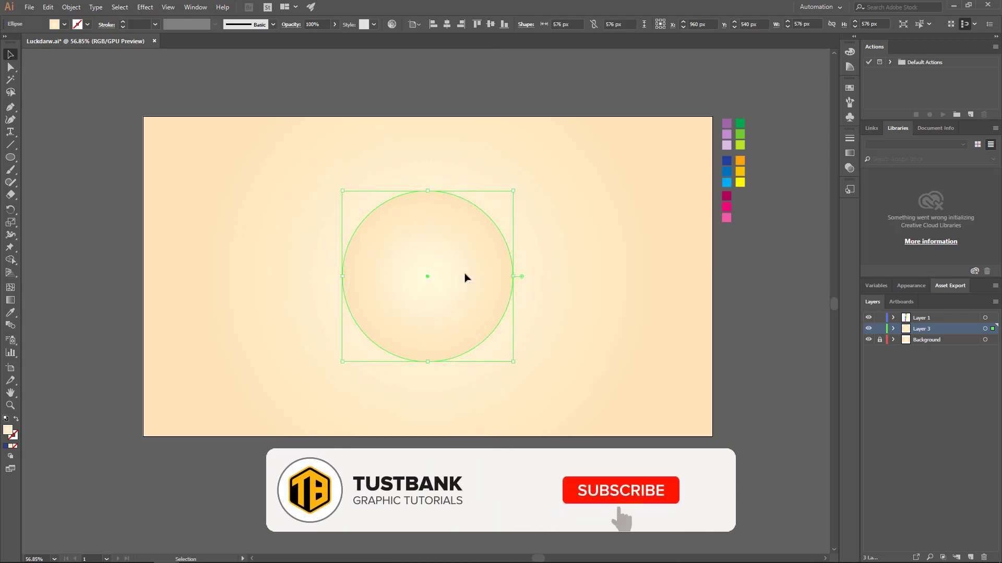
# - Fill the circle with blue, C 100, M 90, Y 0, K 0
pyautogui.doubleClick(8, 431)
pyautogui.press('Tab')
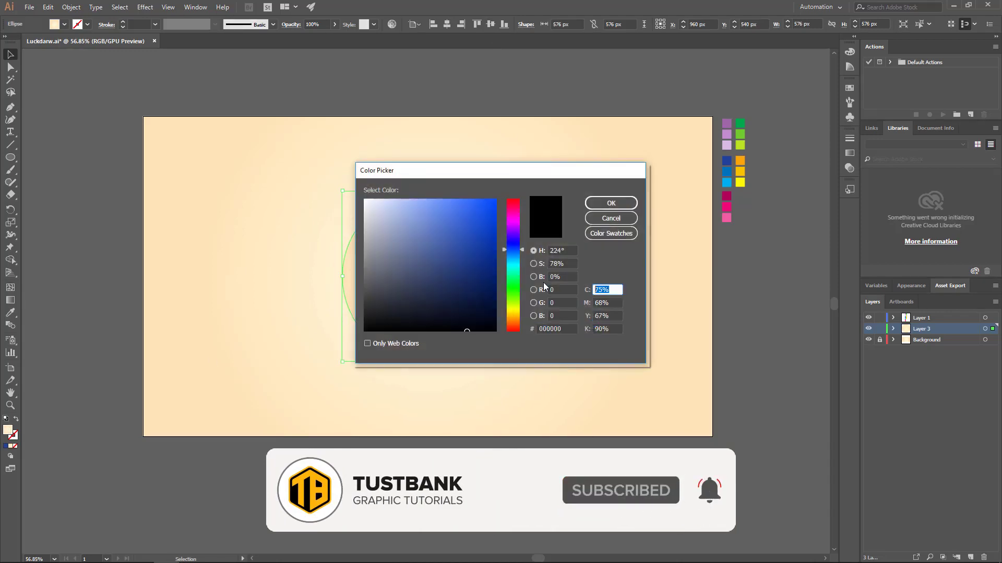
pyautogui.write('100')
pyautogui.press('Tab')
pyautogui.write('90')
pyautogui.press('Tab')
pyautogui.write('0')
pyautogui.press('Tab')
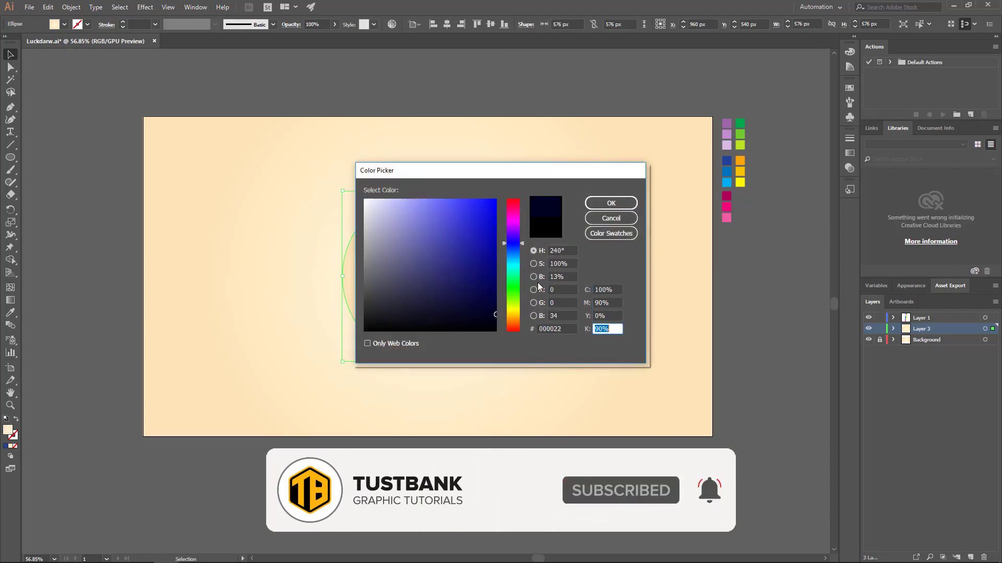
pyautogui.write('0')
pyautogui.click(611, 203)
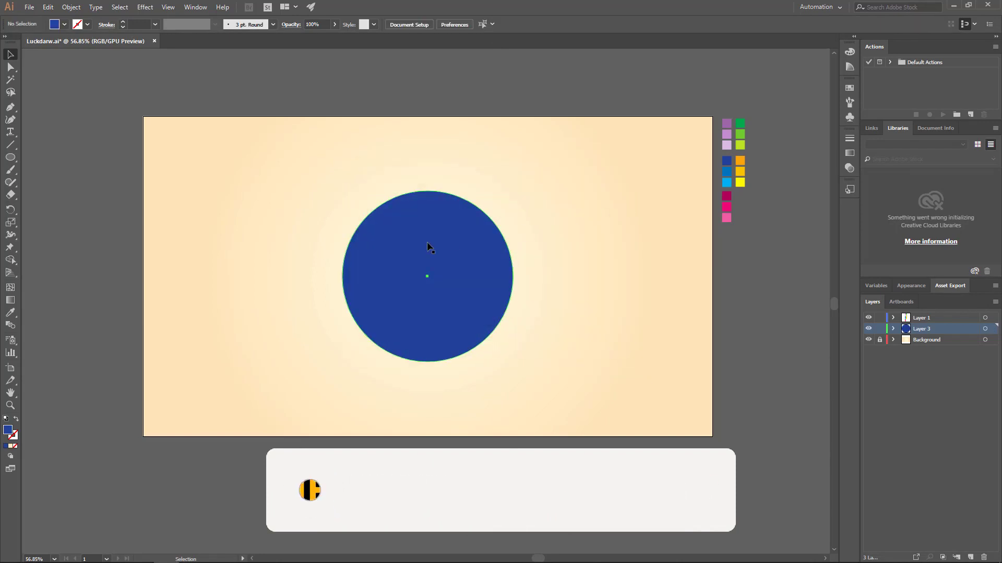
# - Give the circle a 27 pt stroke
pyautogui.click(423, 219)
pyautogui.click(122, 22)
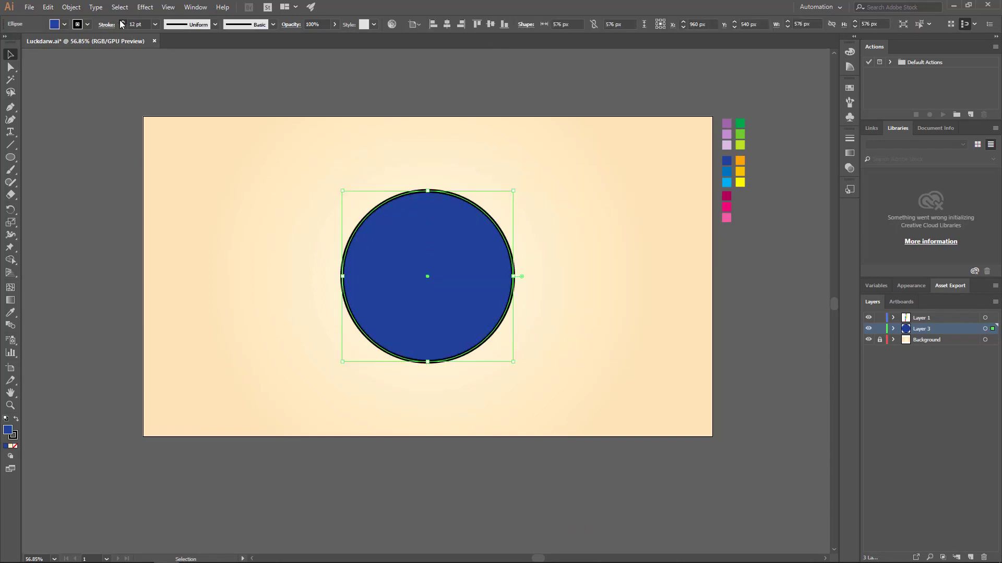
pyautogui.moveTo(121, 24); pyautogui.dragTo(121, 24)
pyautogui.click(122, 27)
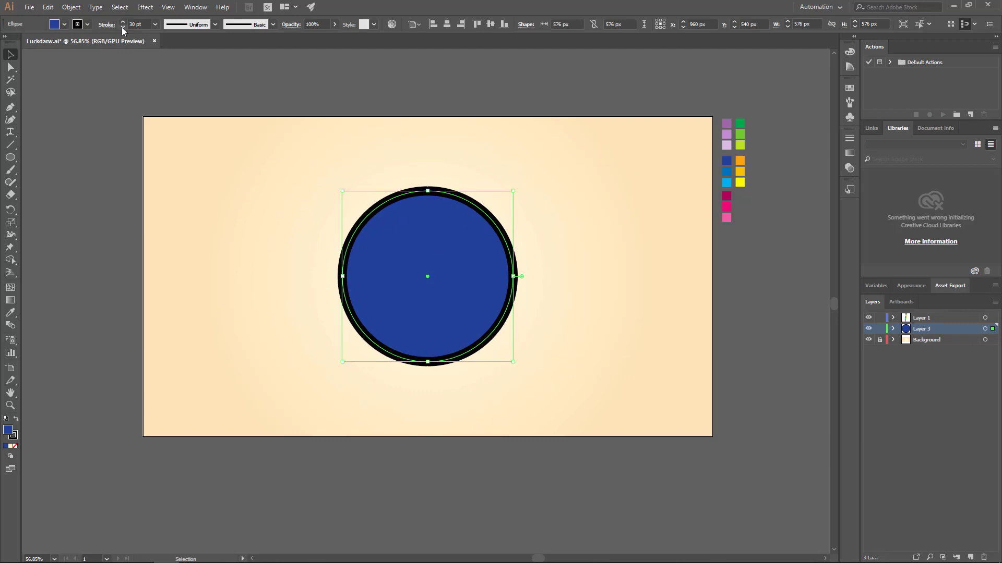
pyautogui.click(122, 27)
pyautogui.click(122, 27)
pyautogui.click(122, 27)
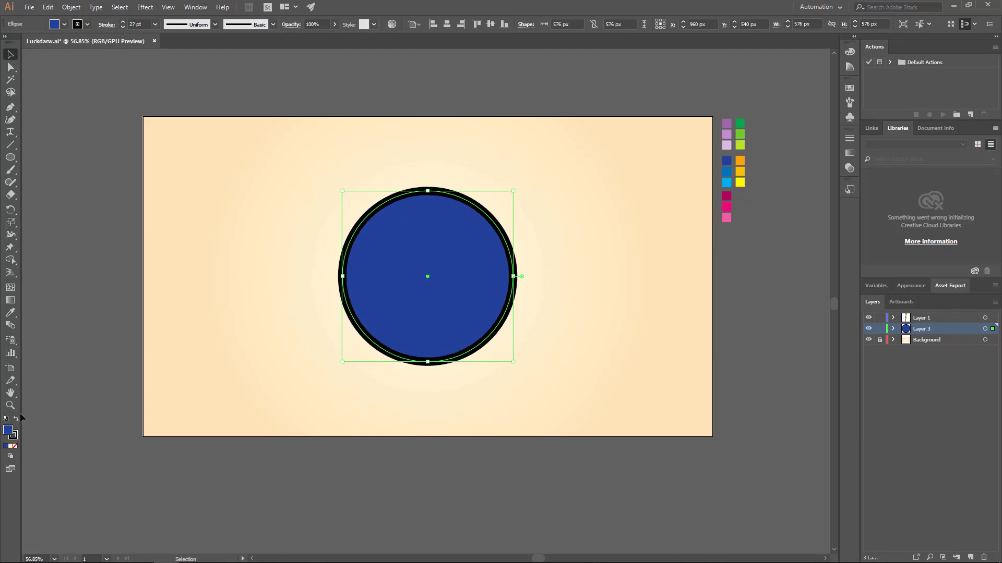
# - Set the circle's fill to C 0, M 30, Y 100, K 0, and swap the fill and stroke colours
pyautogui.doubleClick(8, 429)
pyautogui.press('Tab')
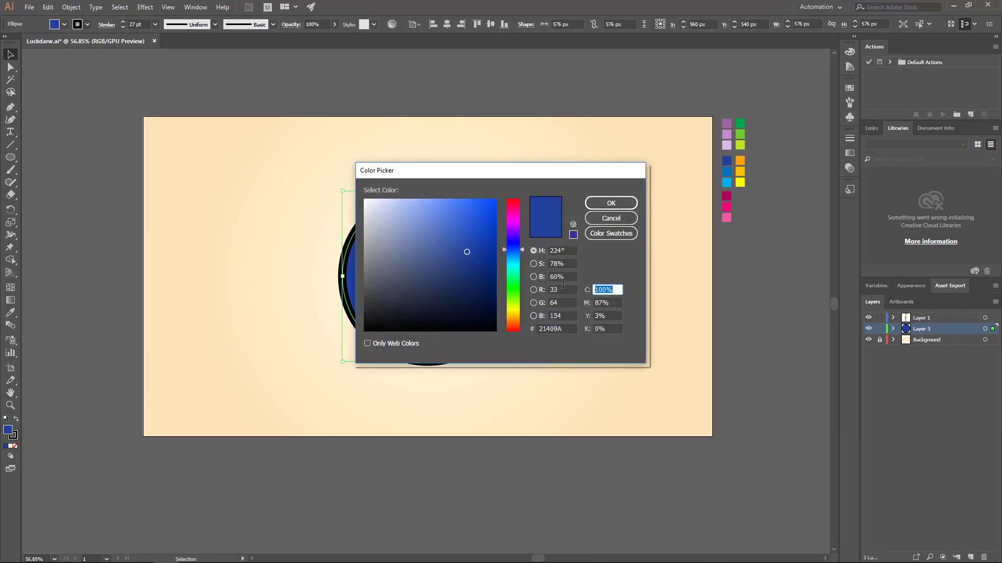
pyautogui.write('0')
pyautogui.press('Tab')
pyautogui.press('Tab')
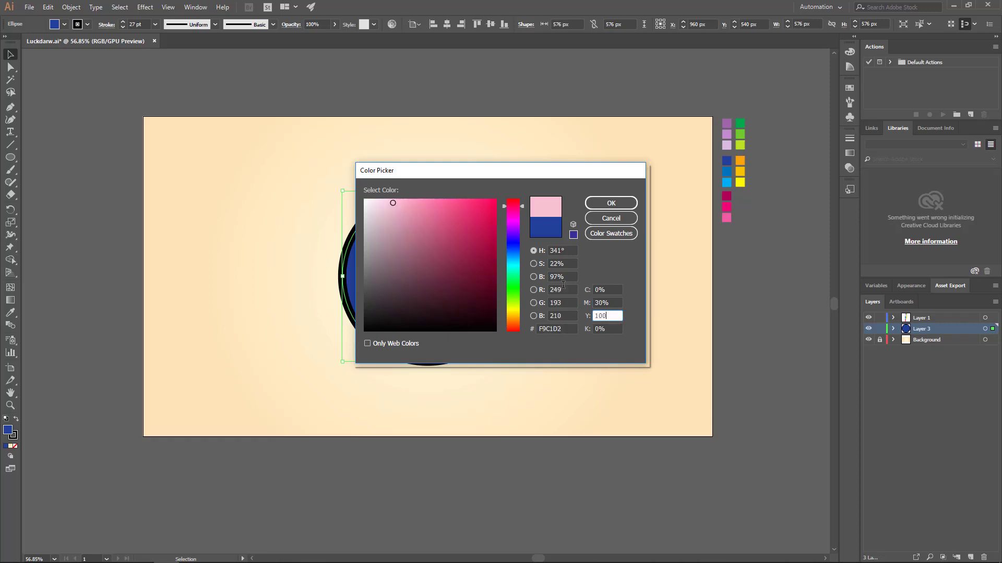
pyautogui.press('Tab')
pyautogui.click(611, 203)
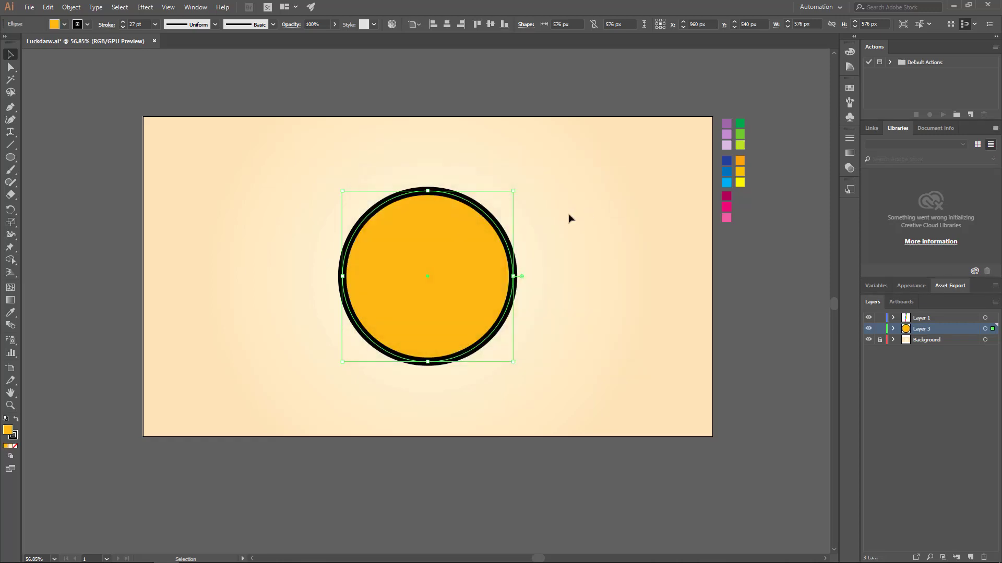
pyautogui.click(16, 420)
# - Recolour the circle's black fill to blue with C 100, M 90, Y 0, K 0
pyautogui.doubleClick(8, 430)
pyautogui.press('Tab')
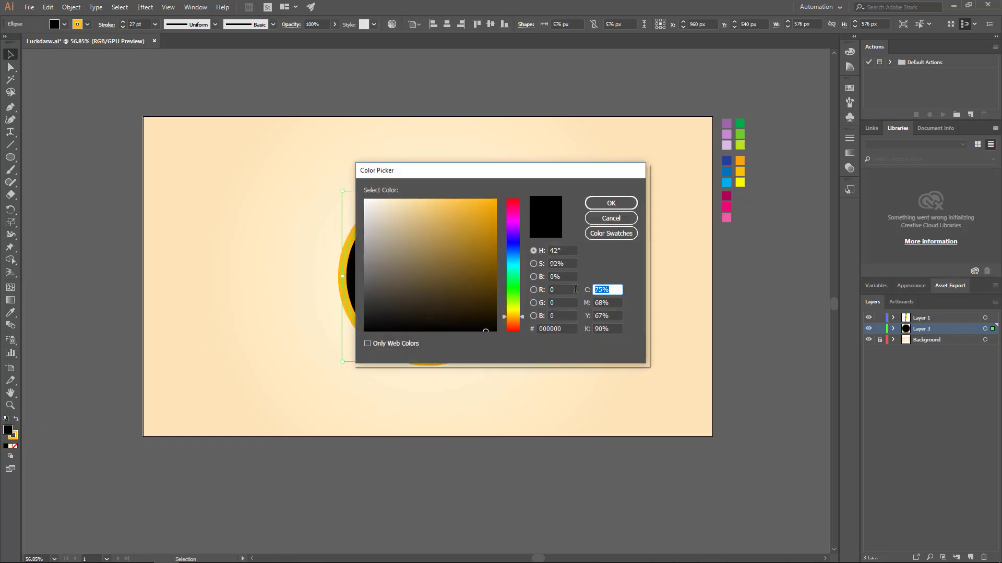
pyautogui.write('100')
pyautogui.press('Tab')
pyautogui.write('90')
pyautogui.press('Tab')
pyautogui.write('0')
pyautogui.press('Tab')
pyautogui.press('0')
pyautogui.press('Return')
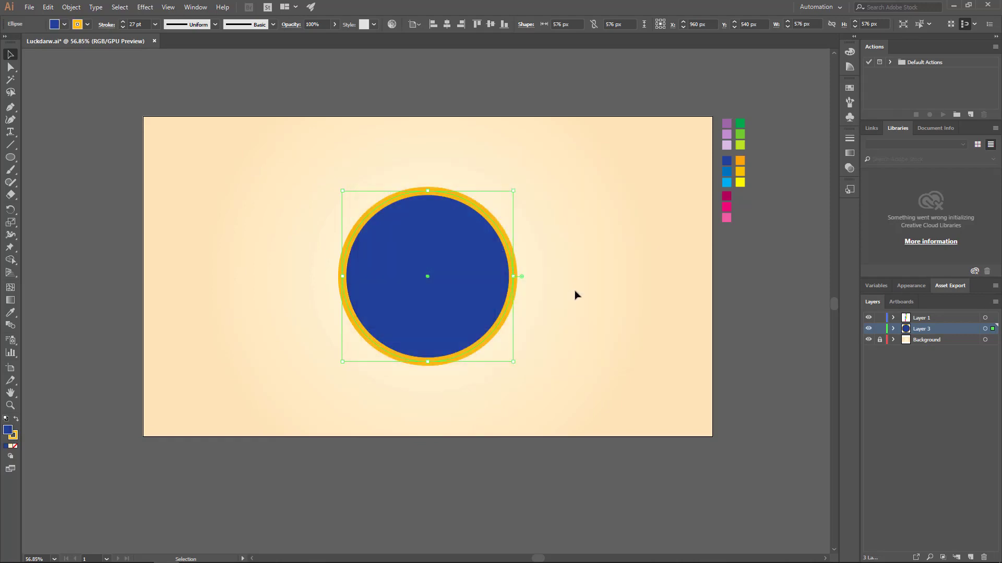
pyautogui.click(575, 288)
# - Copy the circle and paste the duplicate directly in front of it
pyautogui.click(461, 280)
pyautogui.click(50, 7)
pyautogui.click(64, 57)
pyautogui.click(48, 7)
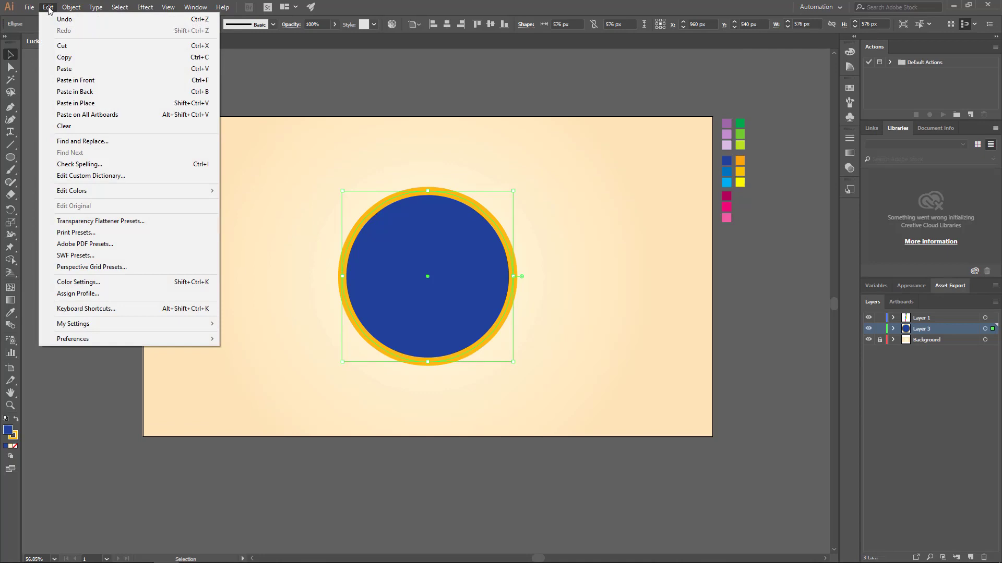
pyautogui.click(87, 80)
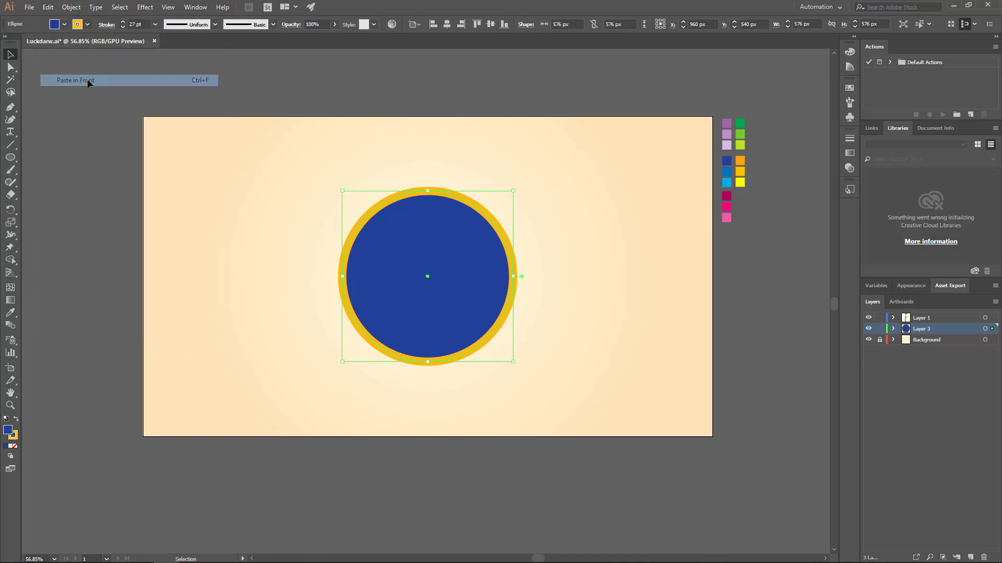
# - Remove the duplicate circle's fill and give it a white stroke of 13 pt
pyautogui.click(15, 447)
pyautogui.doubleClick(14, 438)
pyautogui.click(365, 200)
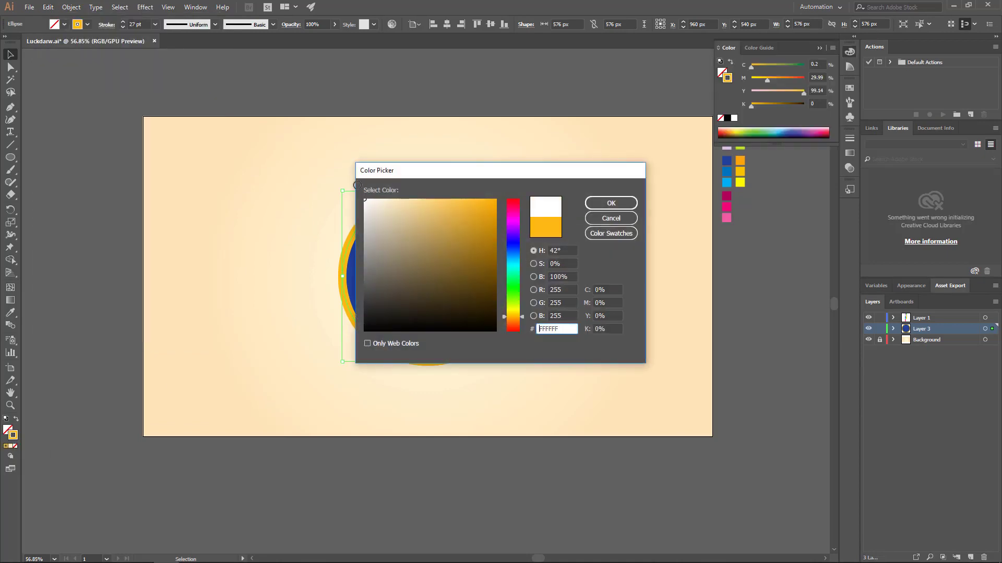
pyautogui.click(605, 206)
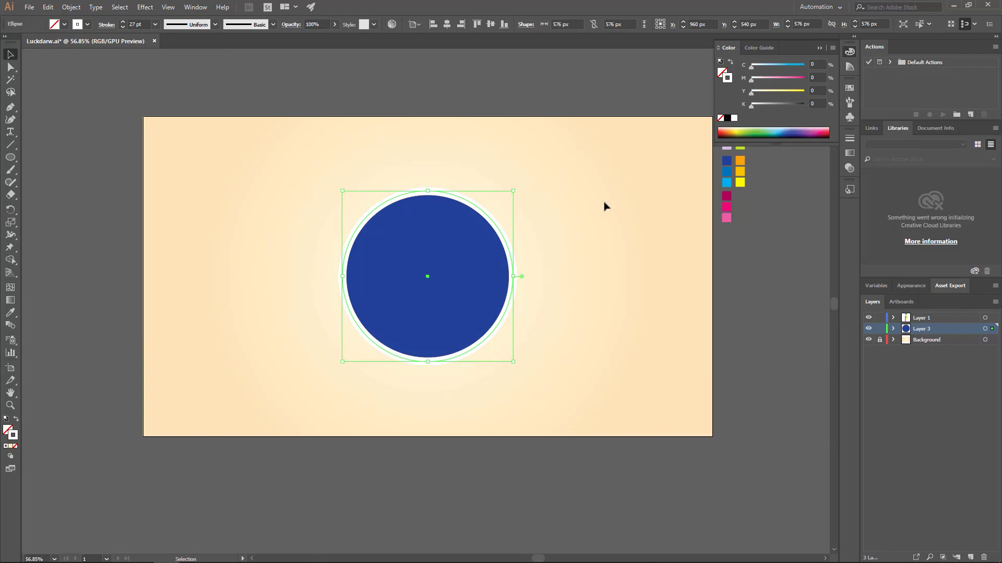
pyautogui.click(123, 27)
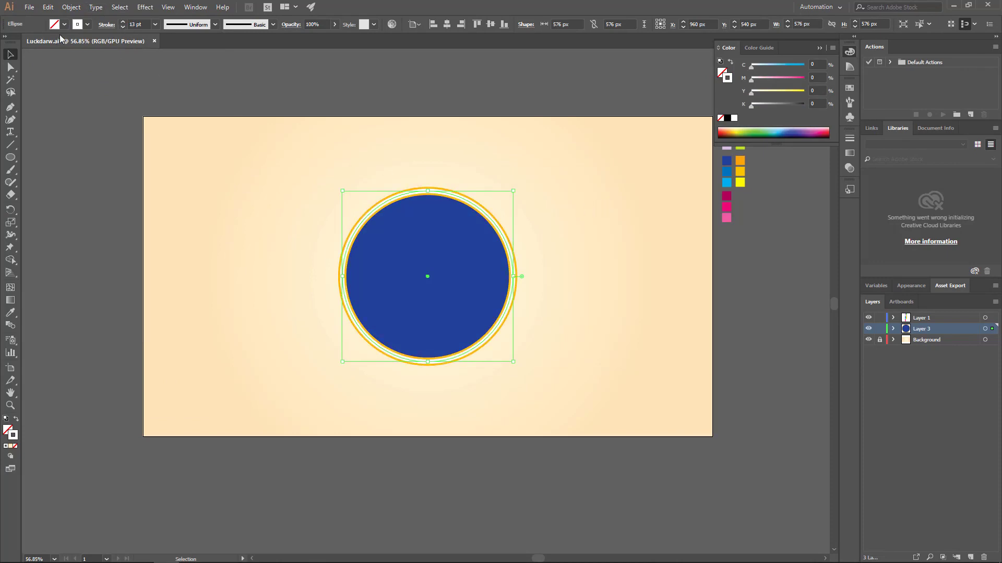
# - Turn the white stroke into a dashed line with three 1 pt dashes, 20 pt gaps and round caps
pyautogui.click(106, 25)
pyautogui.click(6, 96)
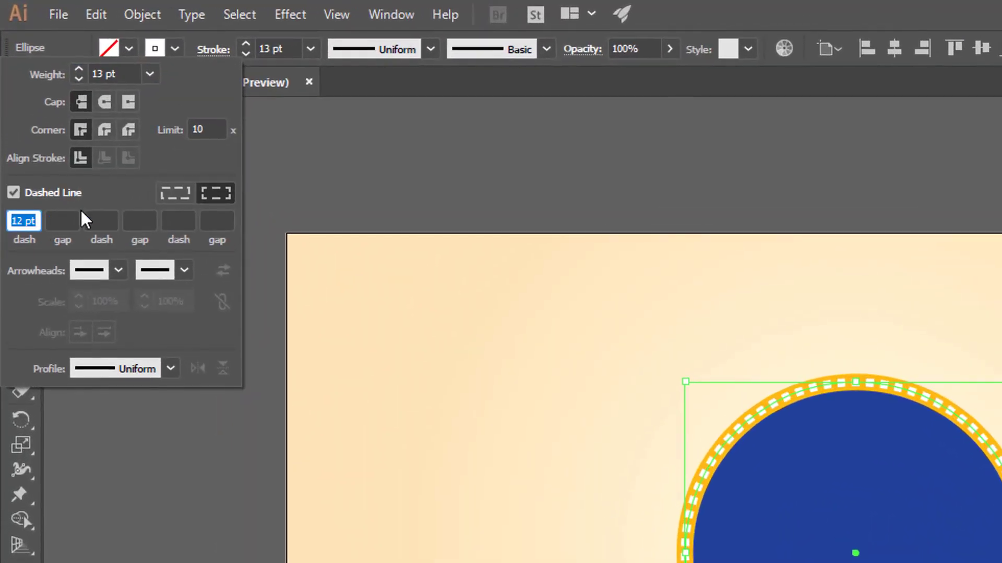
pyautogui.write('1')
pyautogui.press('Tab')
pyautogui.write('20')
pyautogui.press('Tab')
pyautogui.write('1')
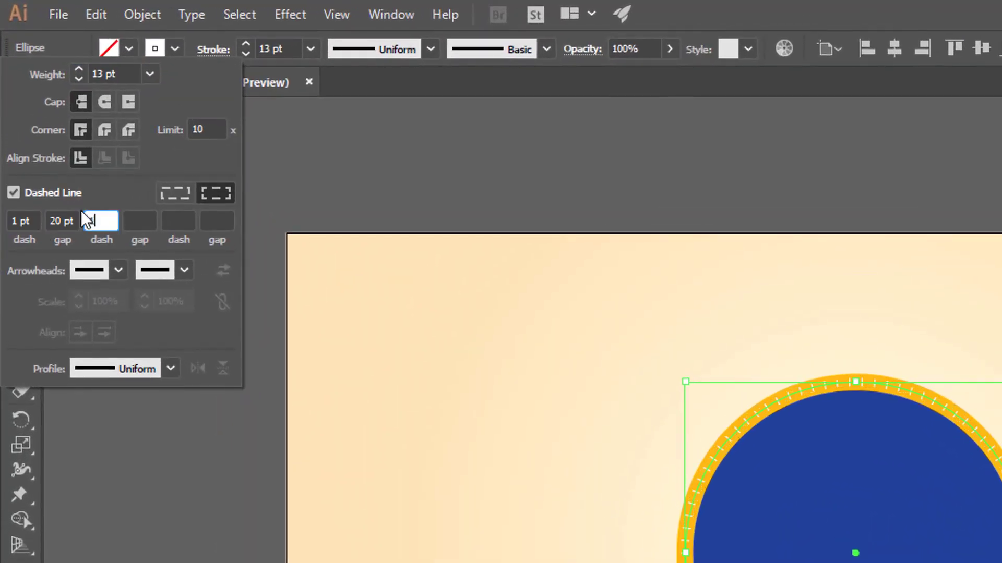
pyautogui.press('Tab')
pyautogui.write('20')
pyautogui.press('Tab')
pyautogui.write('1')
pyautogui.press('Tab')
pyautogui.write('20')
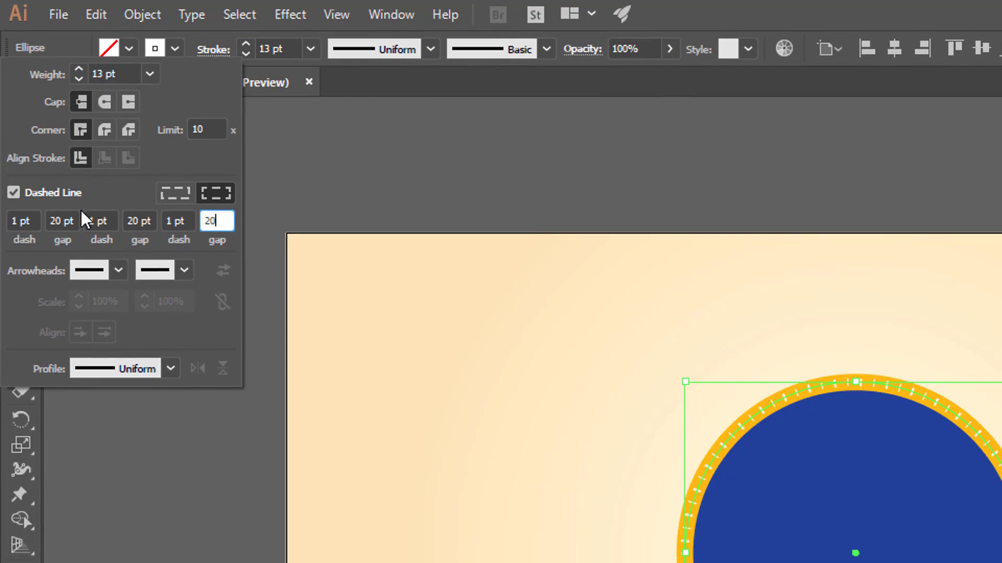
pyautogui.press('Tab')
pyautogui.click(105, 102)
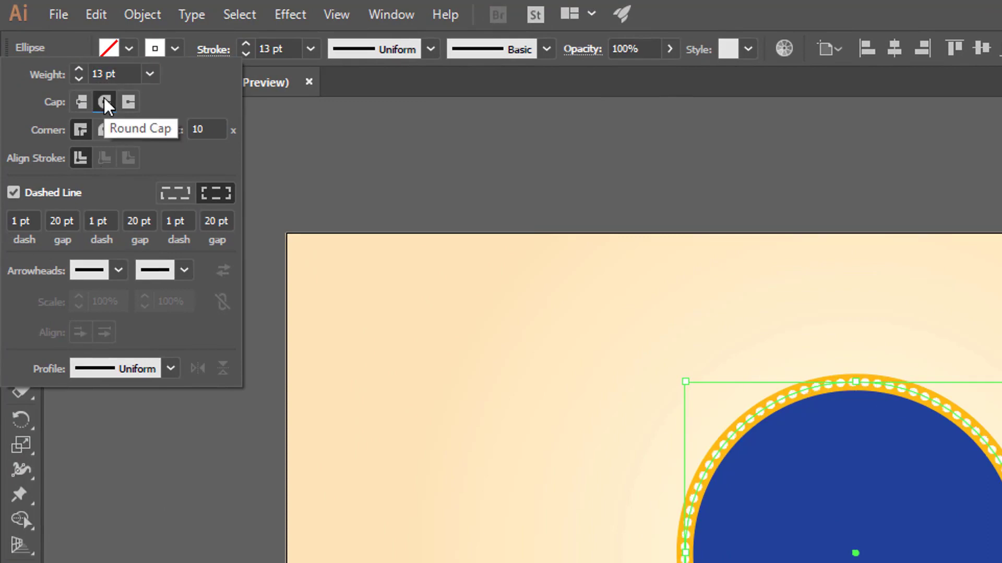
# - Set all three gaps of the dashed white stroke to 30 pt
pyautogui.moveTo(74, 221); pyautogui.dragTo(27, 216)
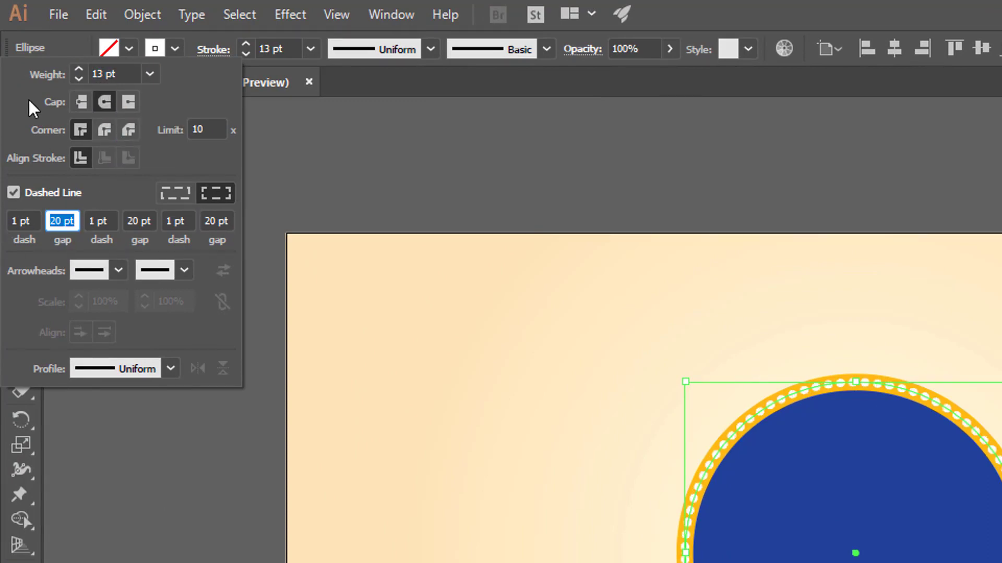
pyautogui.write('30')
pyautogui.press('Tab')
pyautogui.press('Tab')
pyautogui.write('30')
pyautogui.press('Tab')
pyautogui.press('Tab')
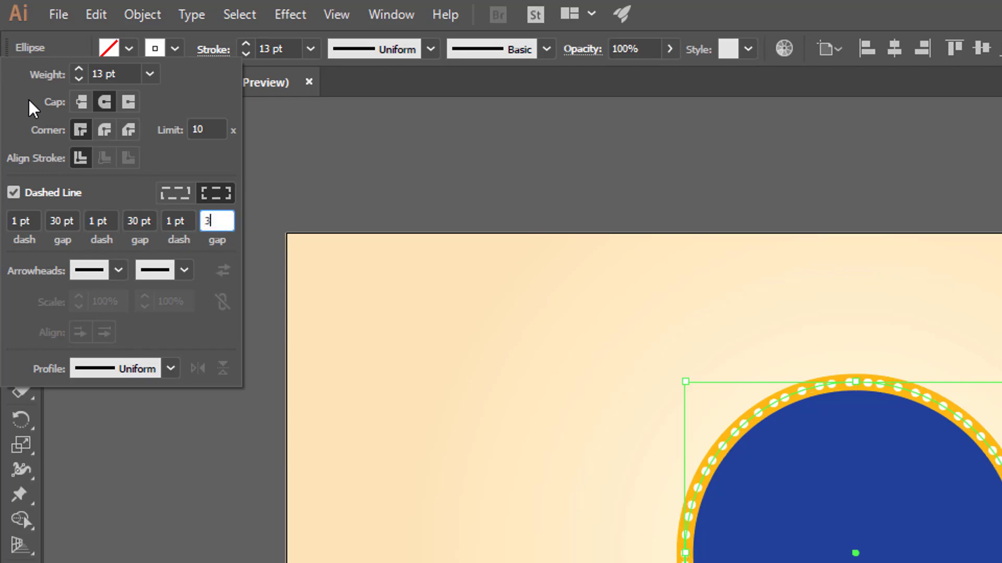
pyautogui.write('30')
pyautogui.press('Tab')
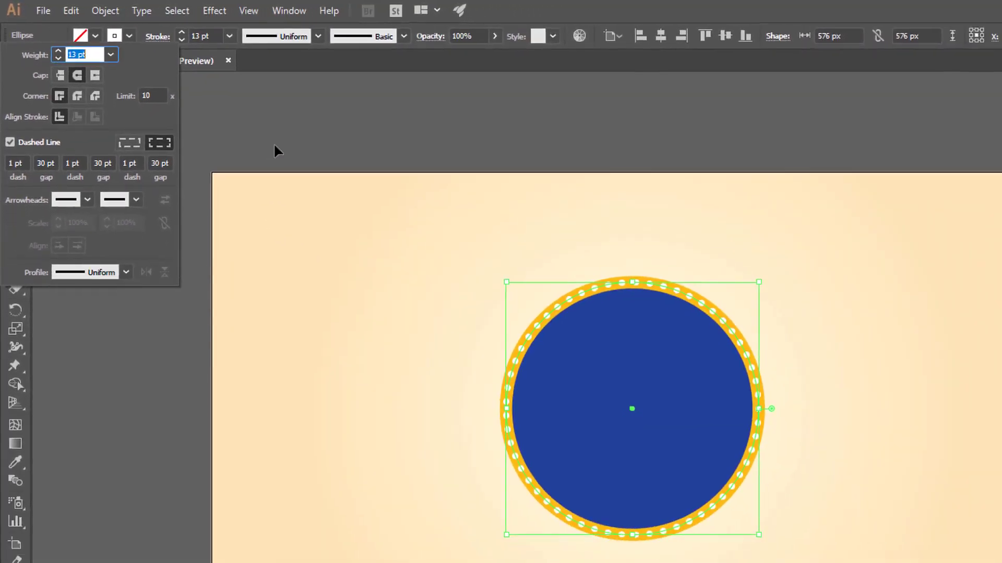
pyautogui.click(344, 157)
# - Draw a wide rectangle about 691 by 117 px across the lower edge of the circle
pyautogui.press('z')
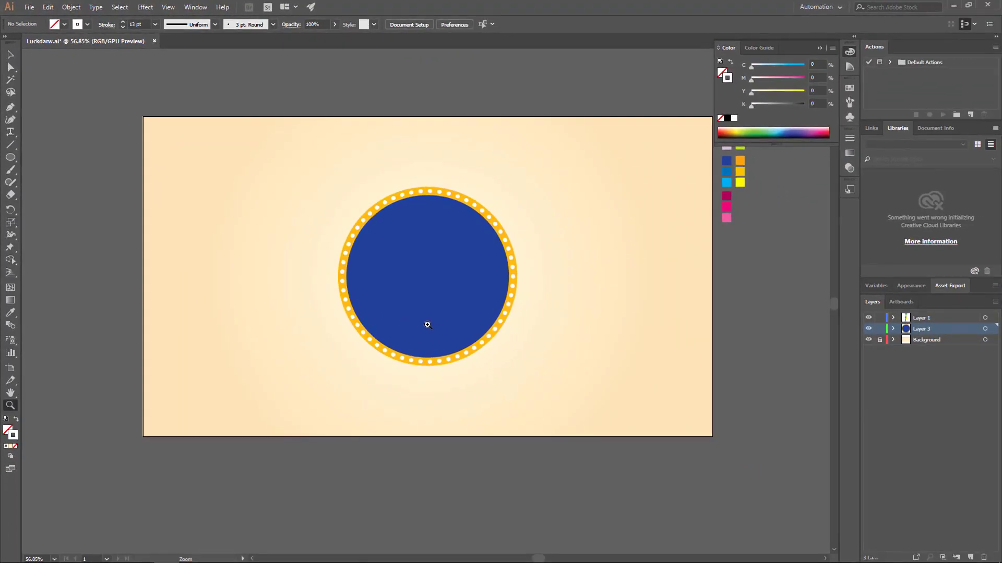
pyautogui.moveTo(427, 324); pyautogui.dragTo(501, 321)
pyautogui.press('v')
pyautogui.scroll(-2, 406, 294)
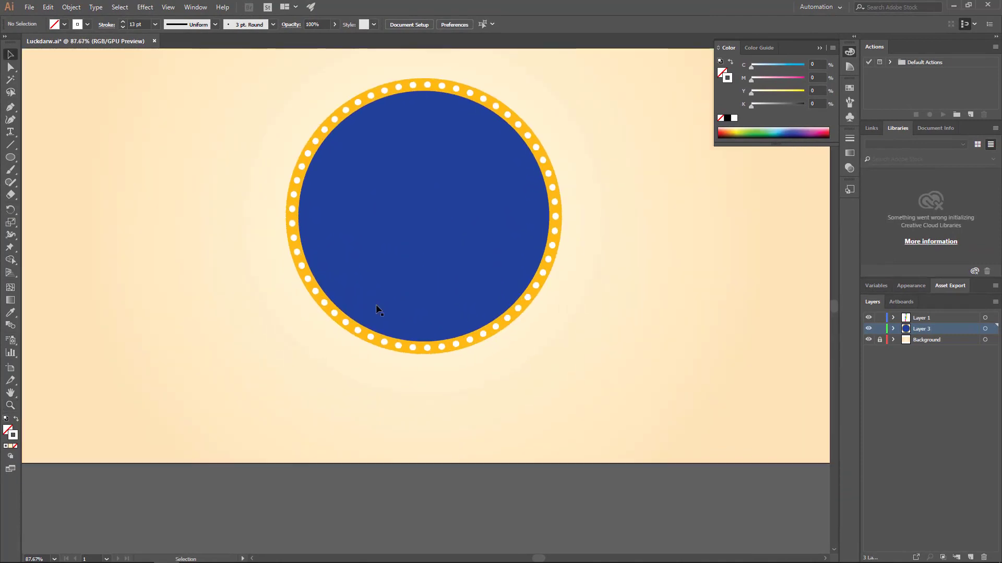
pyautogui.moveTo(10, 157); pyautogui.dragTo(57, 162)
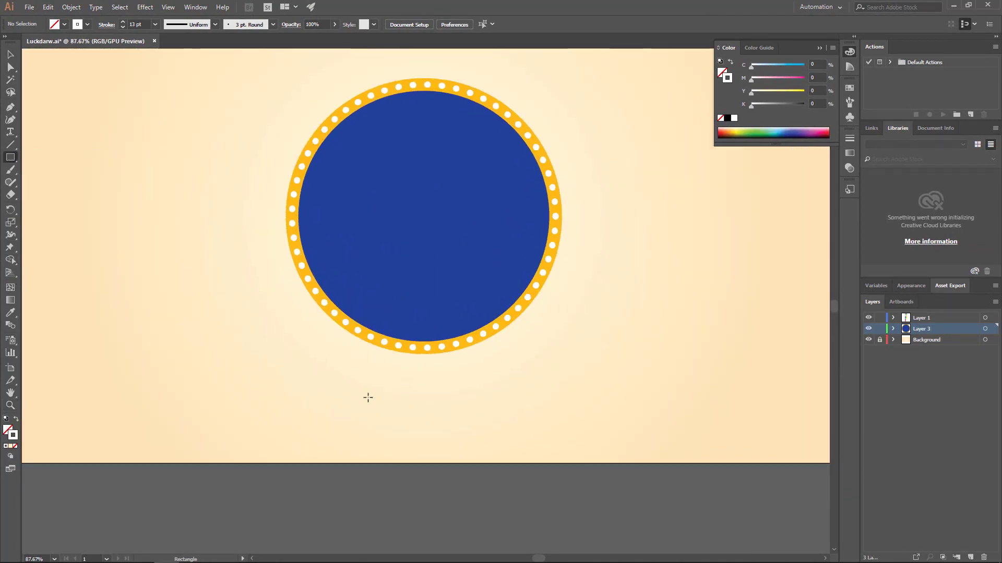
pyautogui.moveTo(252, 331)
pyautogui.mouseDown()
pyautogui.moveTo(356, 393)
pyautogui.moveTo(540, 403)
pyautogui.moveTo(568, 385)
pyautogui.mouseUp()
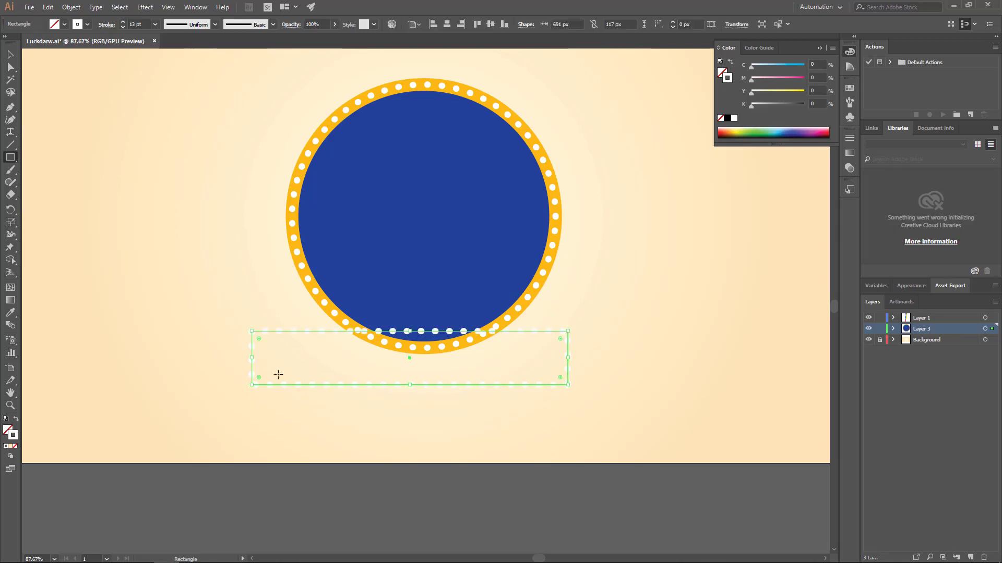
# - Remove the rectangle's stroke and fill it with red at C 0%, M 100%, Y 100%, K 0%
pyautogui.click(17, 420)
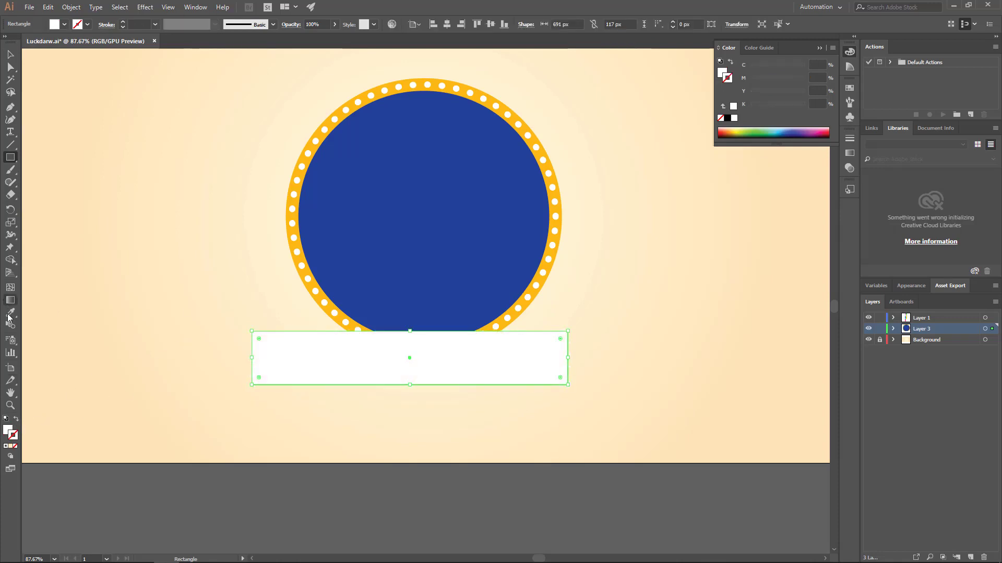
pyautogui.doubleClick(8, 430)
pyautogui.click(617, 286)
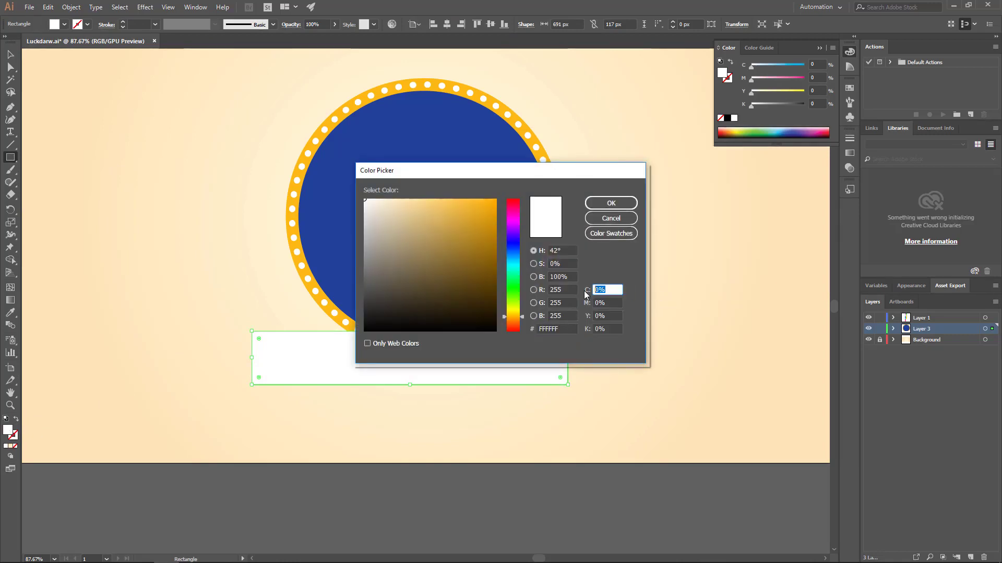
pyautogui.press('Tab')
pyautogui.write('100')
pyautogui.press('Tab')
pyautogui.write('100')
pyautogui.press('Tab')
pyautogui.click(606, 203)
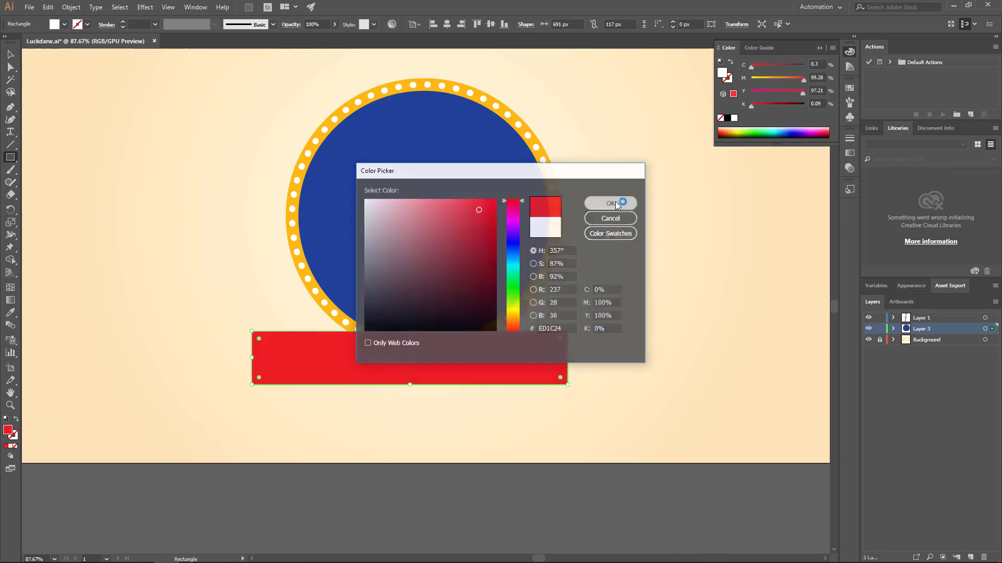
# - Center the red rectangle over the lower part of the circle and make it about 122 px high
pyautogui.press('v')
pyautogui.click(85, 127)
pyautogui.moveTo(427, 376); pyautogui.dragTo(457, 342)
pyautogui.click(475, 371)
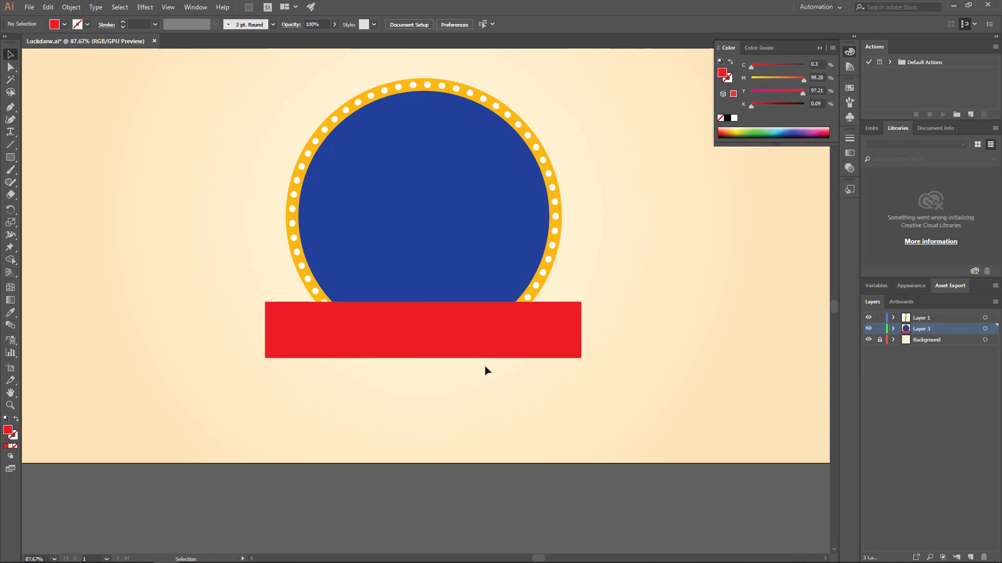
pyautogui.click(511, 341)
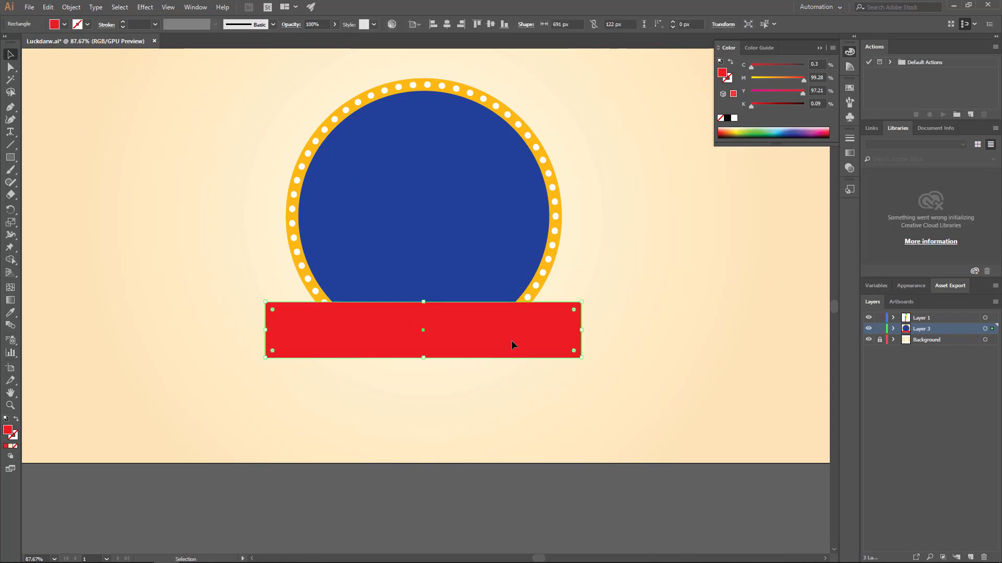
# - Add an anchor point midway on the rectangle's right edge and pull it inward to form a V-shaped ribbon notch
pyautogui.moveTo(10, 107); pyautogui.dragTo(78, 121)
pyautogui.click(582, 329)
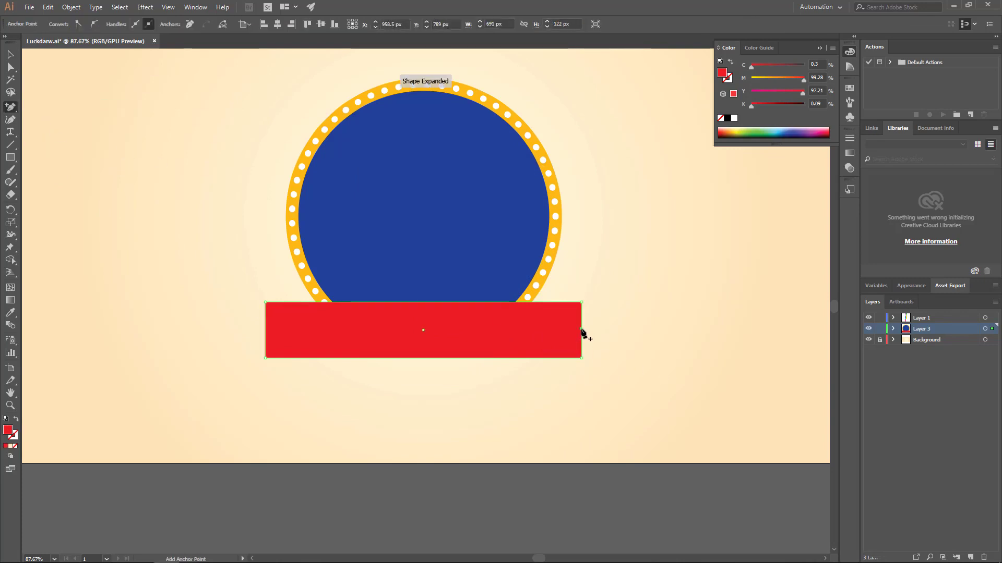
pyautogui.click(10, 67)
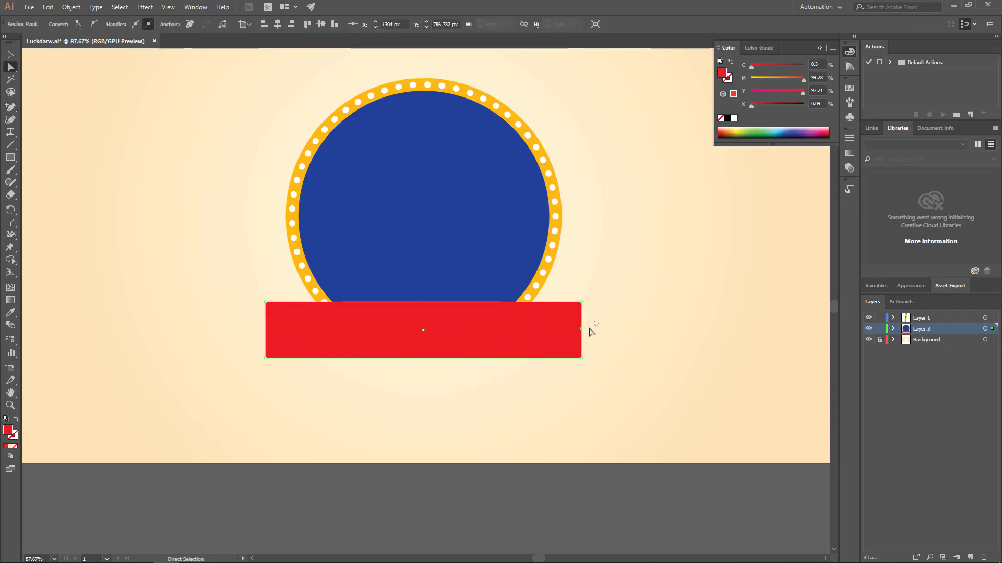
pyautogui.moveTo(581, 330); pyautogui.dragTo(568, 331)
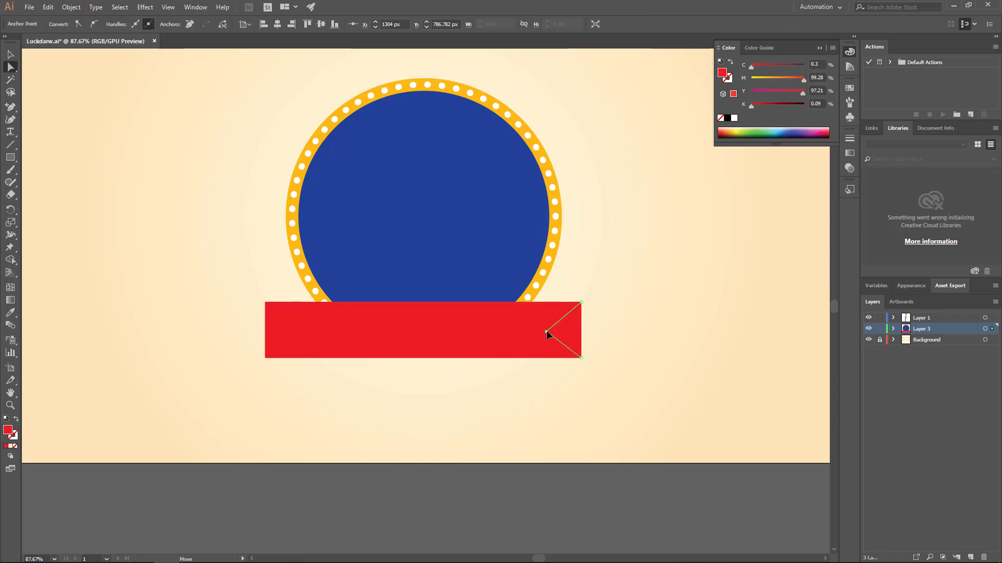
pyautogui.moveTo(546, 331); pyautogui.dragTo(546, 331)
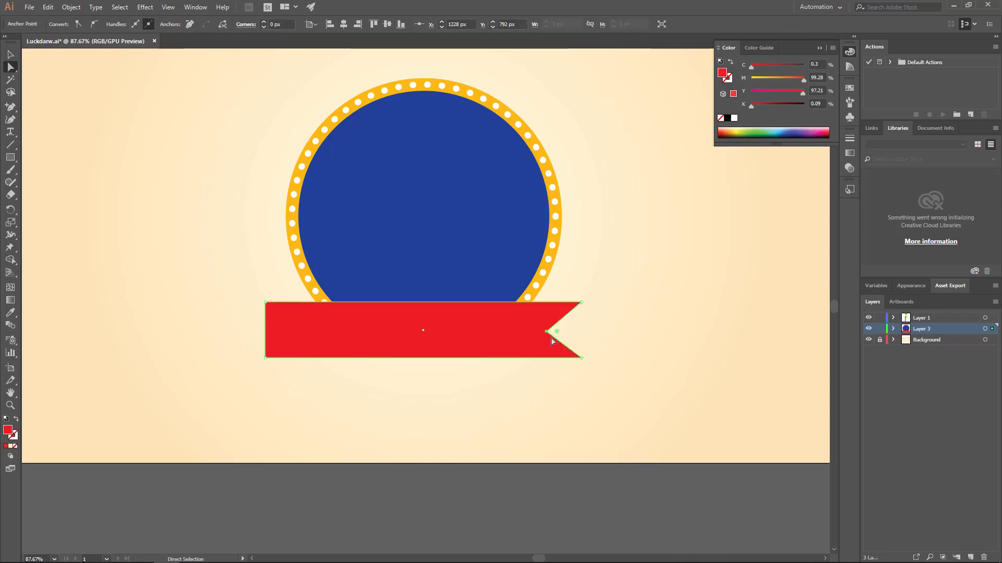
# - Apply a horizontal Flag warp with a 52% bend to the red ribbon
pyautogui.click(11, 55)
pyautogui.click(230, 249)
pyautogui.click(341, 340)
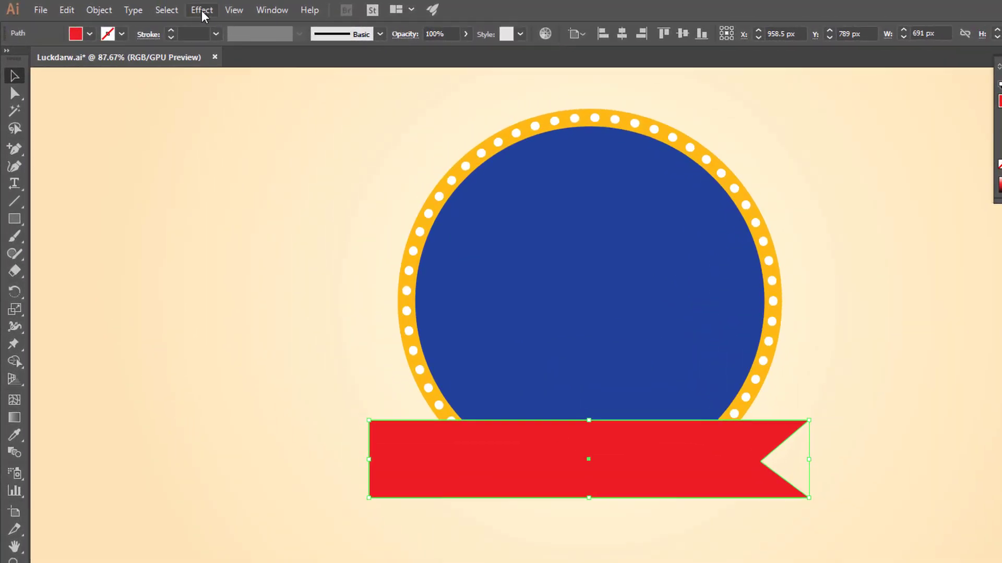
pyautogui.click(202, 11)
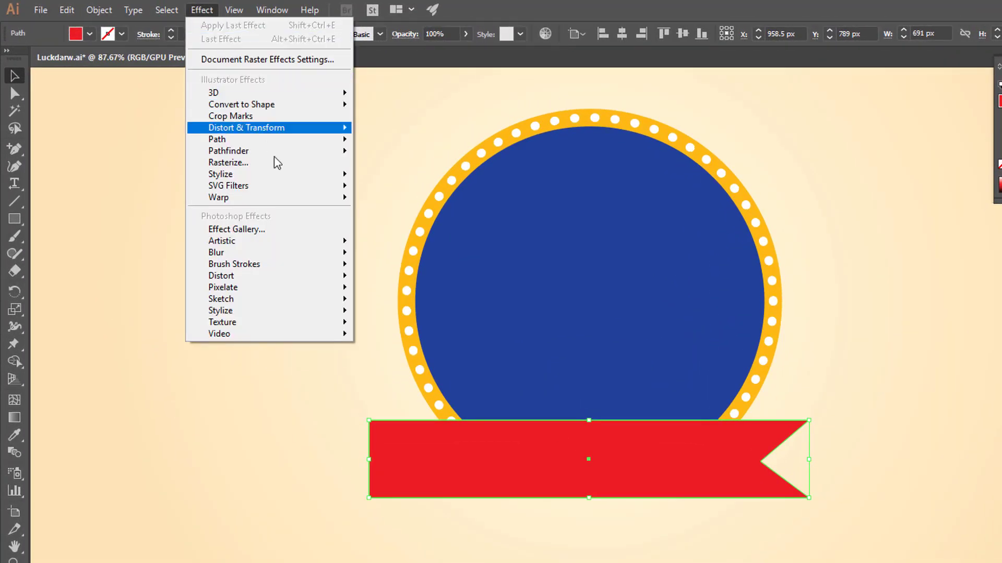
pyautogui.moveTo(286, 198)
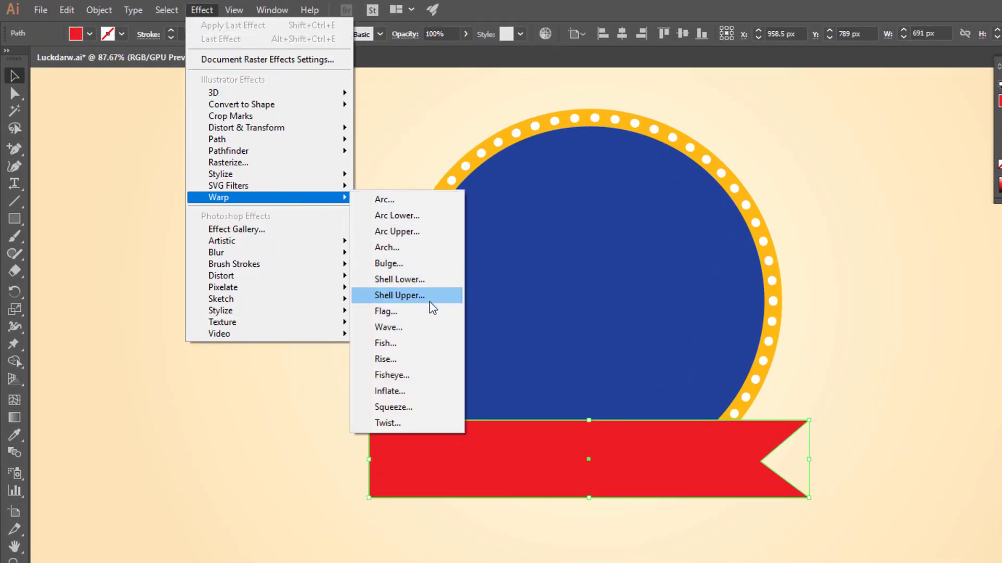
pyautogui.click(417, 311)
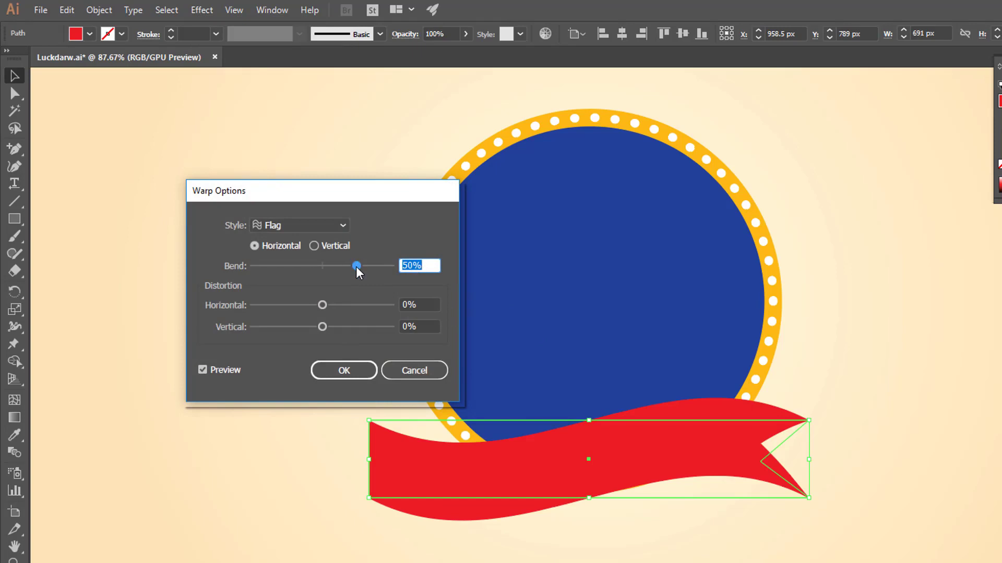
pyautogui.moveTo(356, 268); pyautogui.dragTo(358, 270)
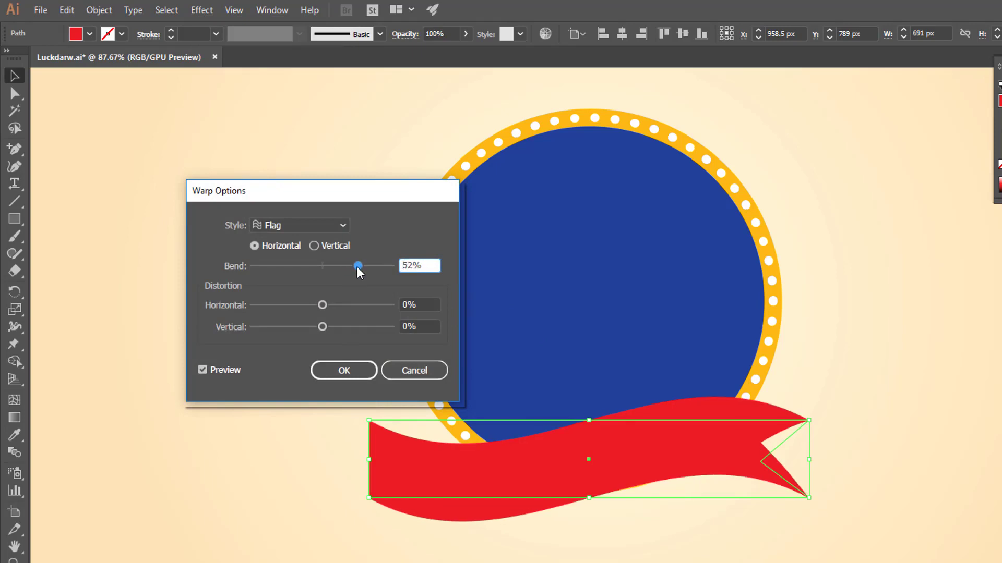
pyautogui.click(348, 371)
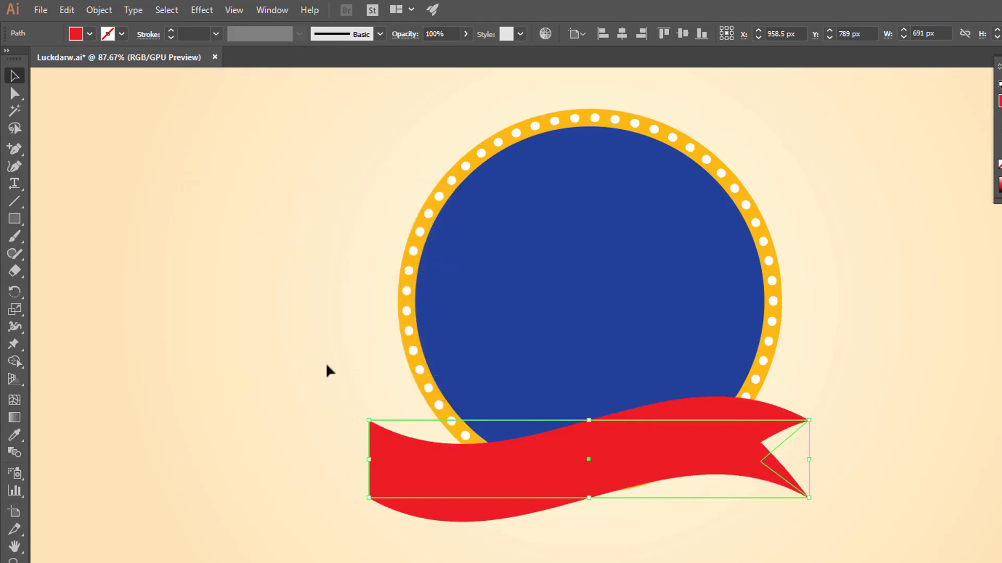
# - Move the warped ribbon about 27 px to the right and expand its appearance
pyautogui.click(327, 371)
pyautogui.moveTo(612, 442); pyautogui.dragTo(630, 441)
pyautogui.click(99, 9)
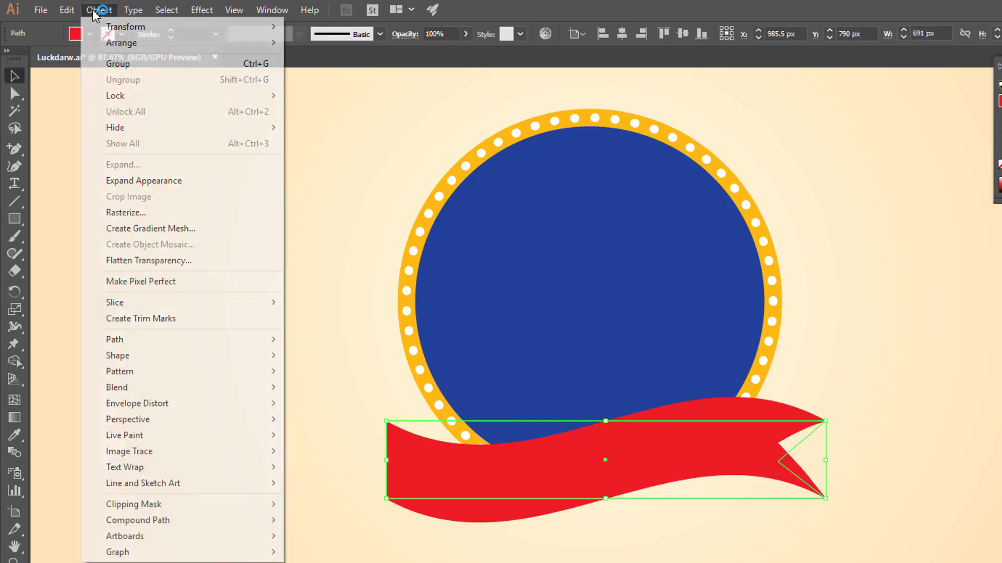
pyautogui.click(163, 180)
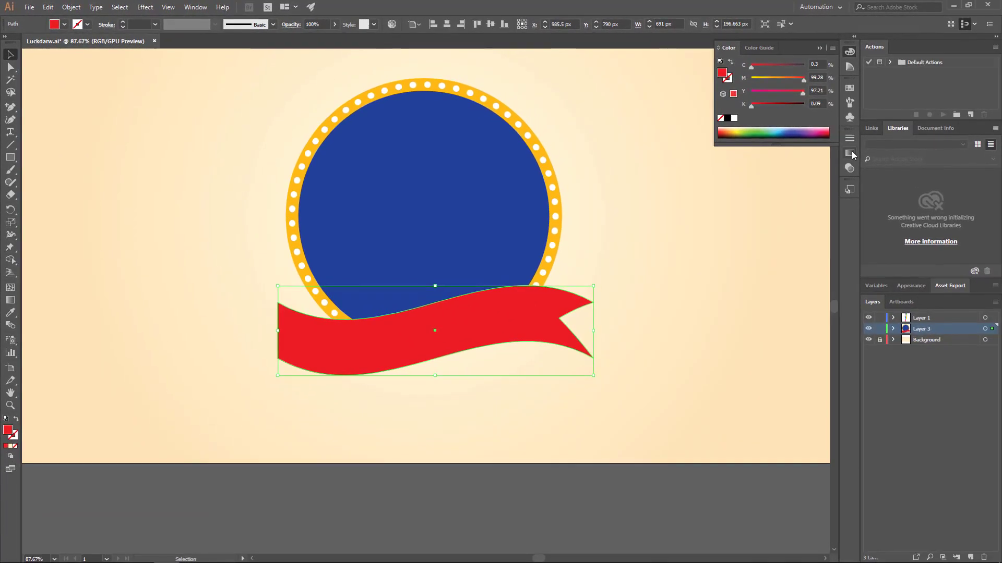
# - Fill the ribbon with a linear gradient whose first stop is dark red AF0000
pyautogui.click(889, 160)
pyautogui.click(813, 216)
pyautogui.click(733, 218)
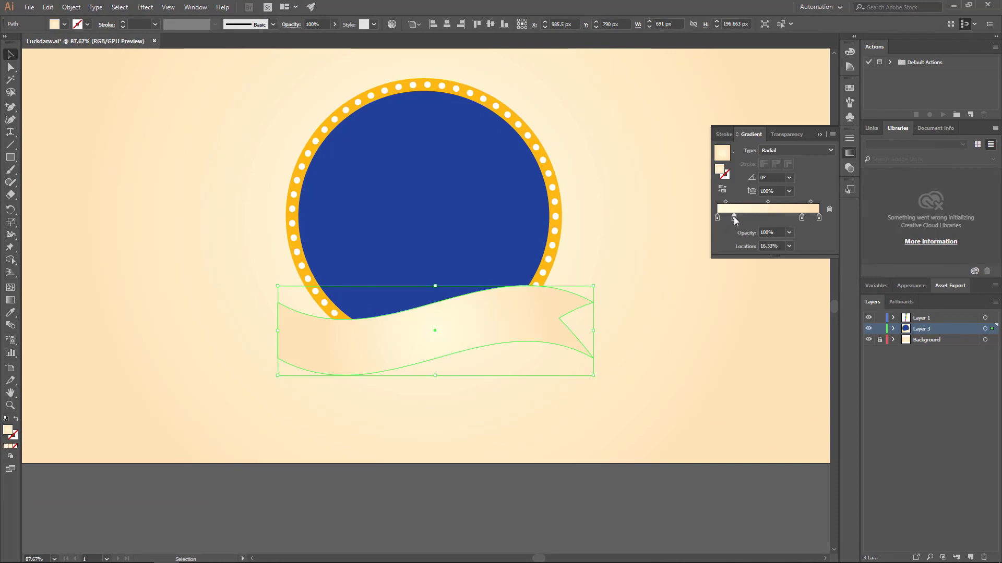
pyautogui.doubleClick(717, 218)
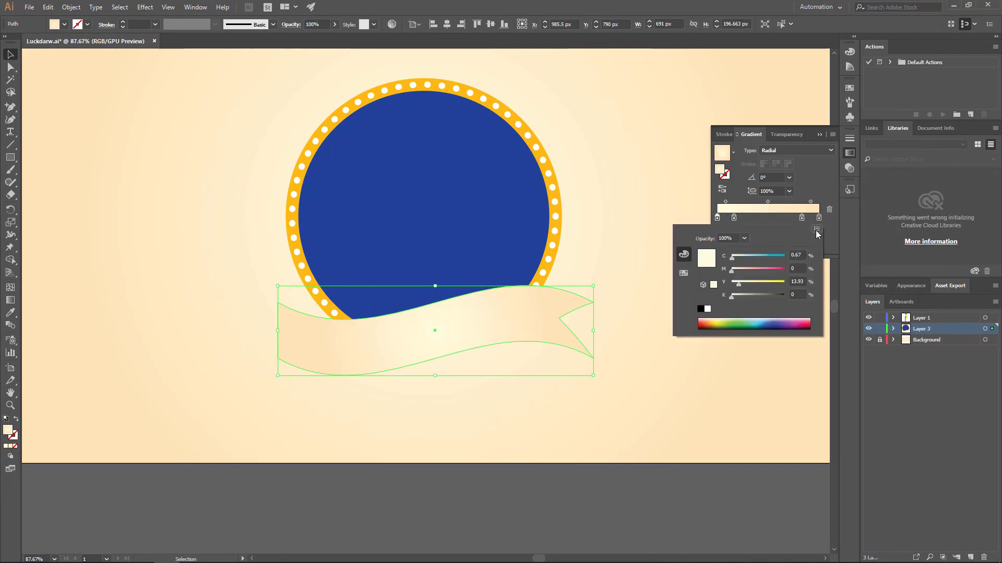
pyautogui.click(816, 229)
pyautogui.click(846, 243)
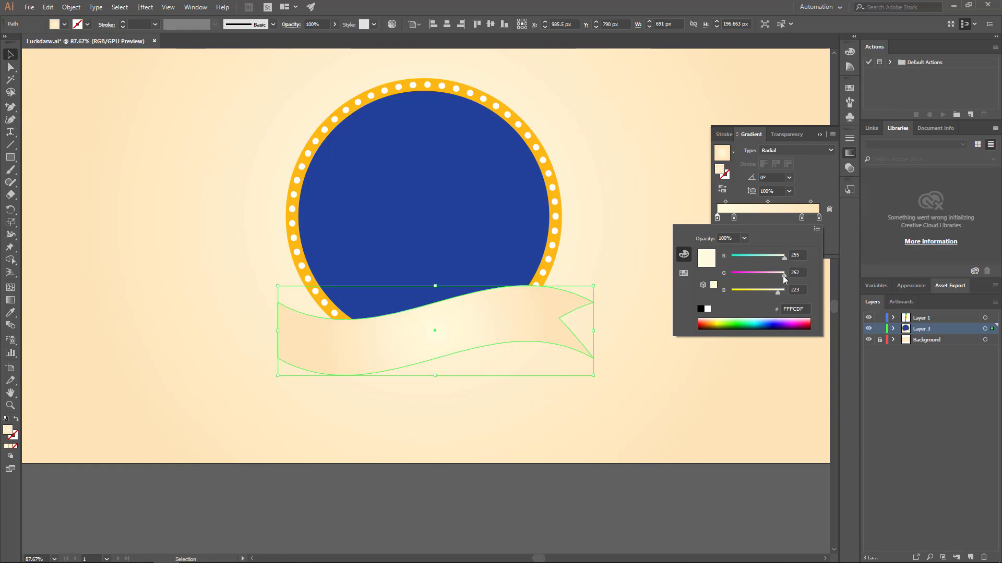
pyautogui.moveTo(784, 273); pyautogui.dragTo(730, 290)
pyautogui.moveTo(783, 256); pyautogui.dragTo(767, 258)
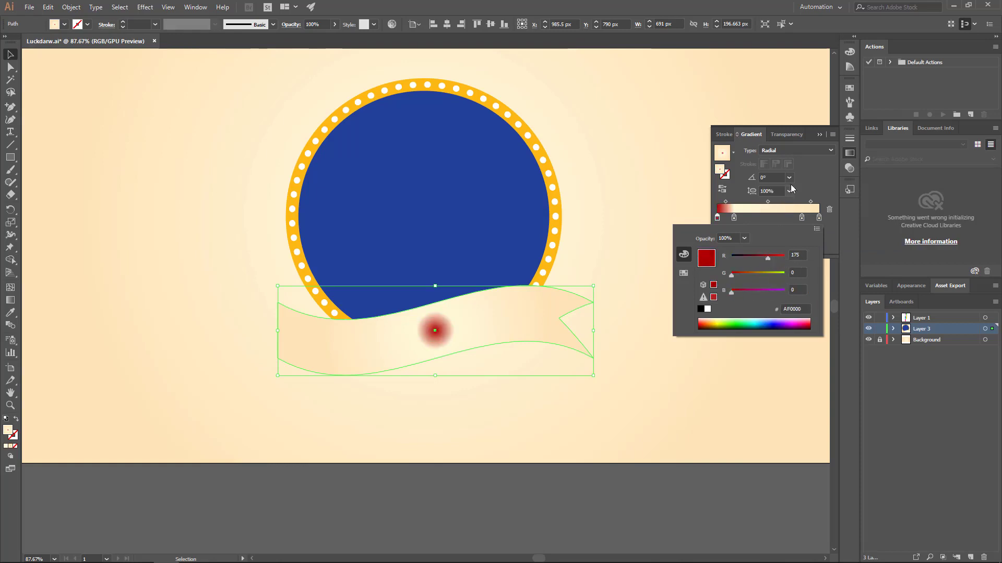
pyautogui.click(793, 150)
pyautogui.click(791, 162)
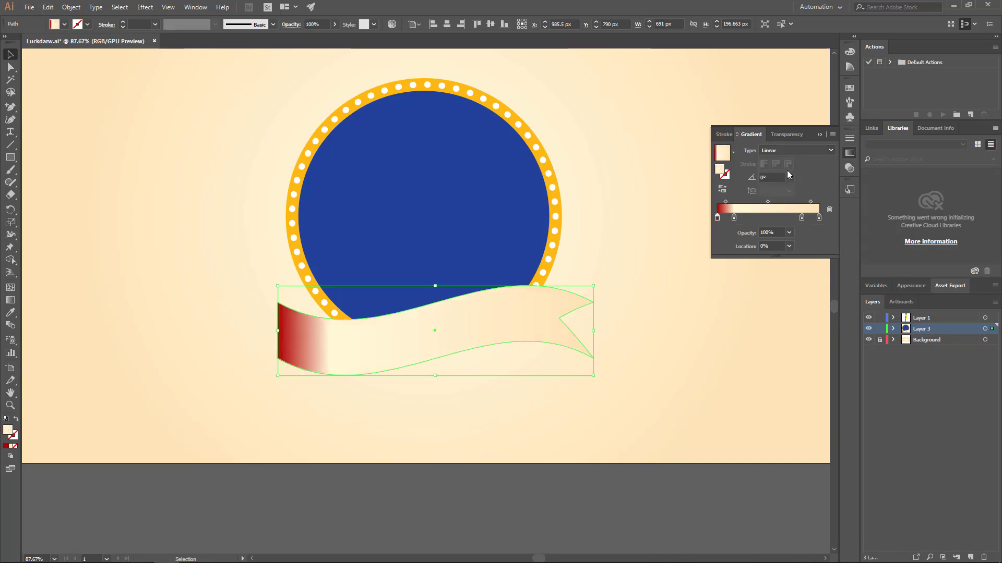
# - Change the last gradient stop to dark red, with green and blue at 0
pyautogui.doubleClick(819, 218)
pyautogui.moveTo(778, 275); pyautogui.dragTo(731, 275)
pyautogui.moveTo(768, 291); pyautogui.dragTo(731, 291)
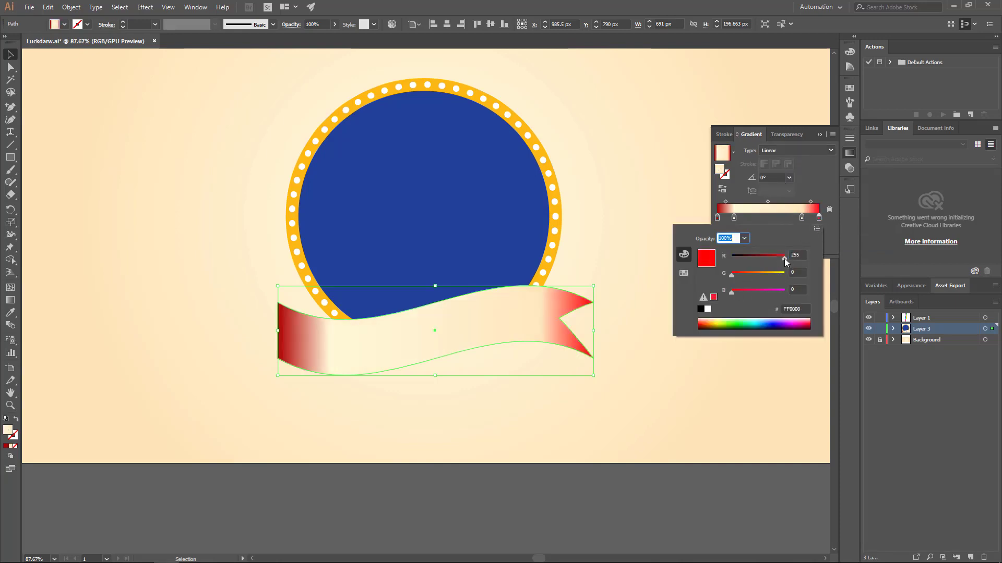
pyautogui.moveTo(784, 258); pyautogui.dragTo(708, 282)
# - Set the two inner gradient stops to bright red FF0000 and move the ribbon about 35 px to the right
pyautogui.click(802, 218)
pyautogui.click(817, 229)
pyautogui.click(835, 243)
pyautogui.moveTo(771, 291); pyautogui.dragTo(732, 291)
pyautogui.click(734, 217)
pyautogui.doubleClick(734, 218)
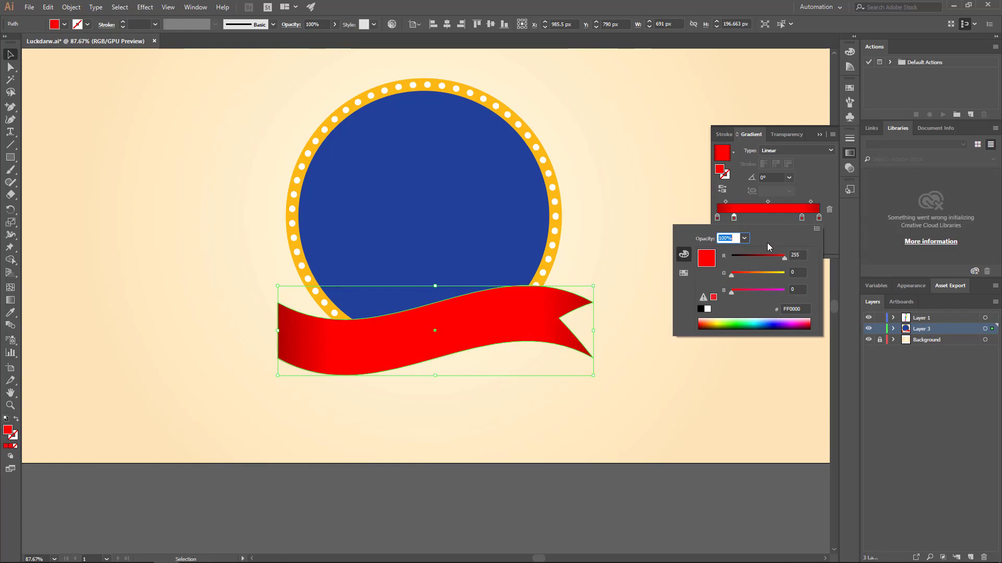
pyautogui.click(650, 307)
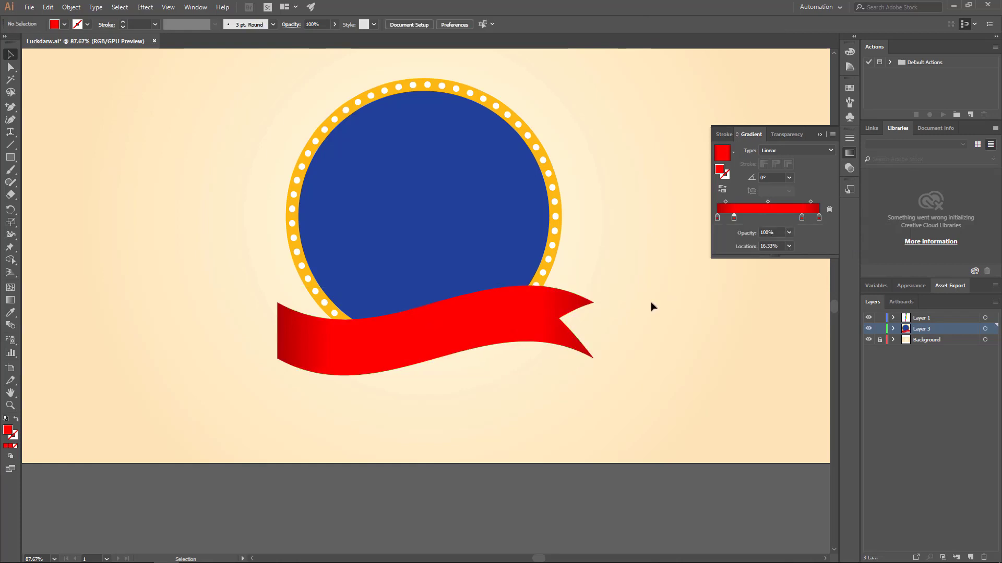
pyautogui.moveTo(504, 320)
pyautogui.mouseDown()
pyautogui.moveTo(521, 320)
pyautogui.moveTo(512, 316)
pyautogui.mouseUp()
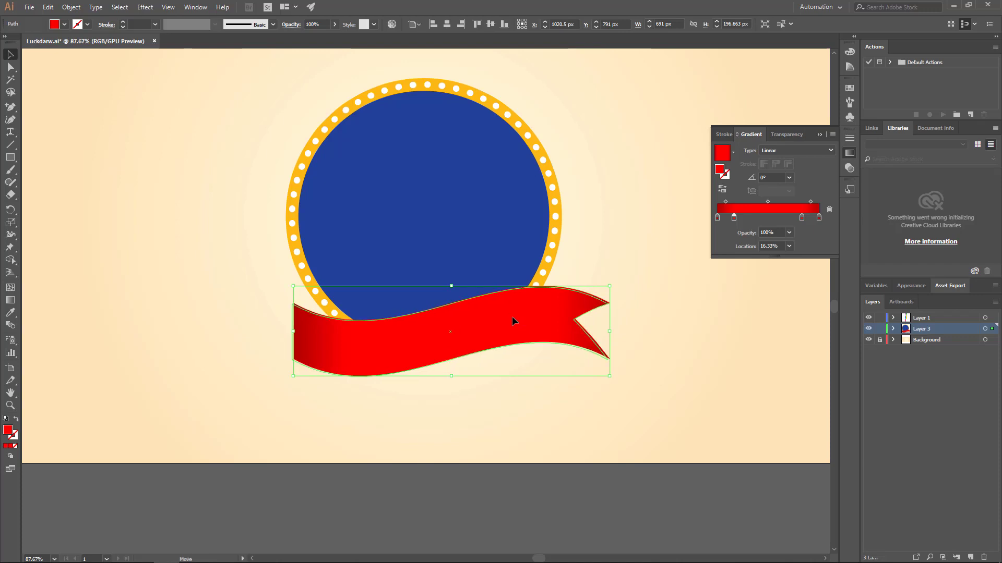
pyautogui.click(530, 381)
# - Draw a closed, curved fold shape with the Pen tool, rising from the ribbon's upper-left corner and ending inside the ribbon
pyautogui.press('z')
pyautogui.moveTo(286, 306); pyautogui.dragTo(514, 331)
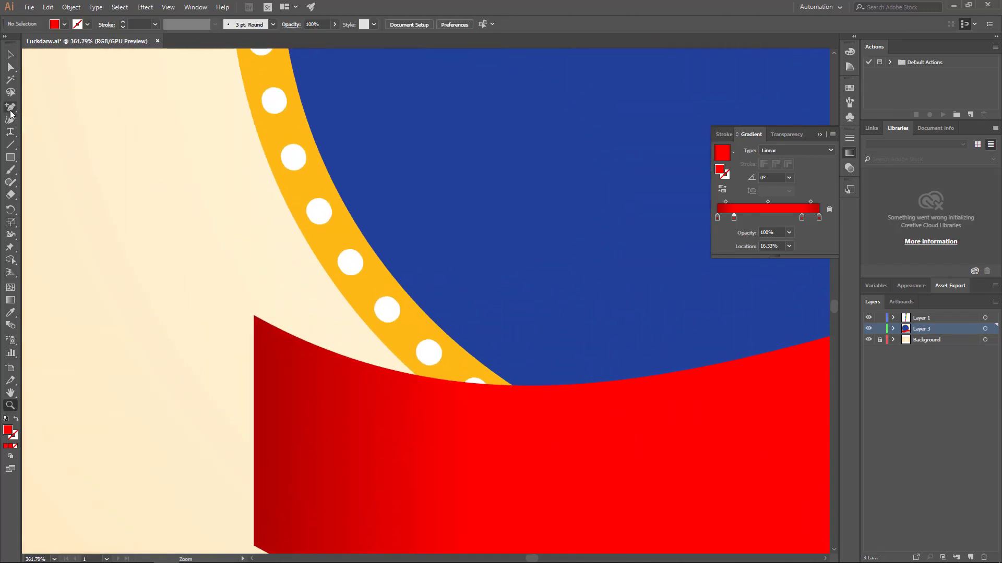
pyautogui.moveTo(10, 107); pyautogui.dragTo(29, 107)
pyautogui.click(255, 315)
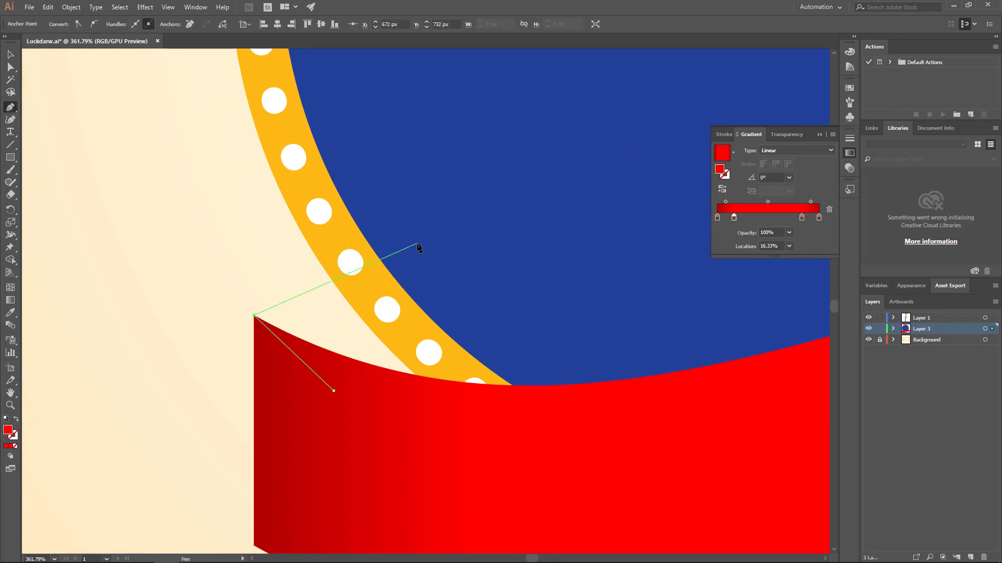
pyautogui.moveTo(417, 243); pyautogui.dragTo(603, 253)
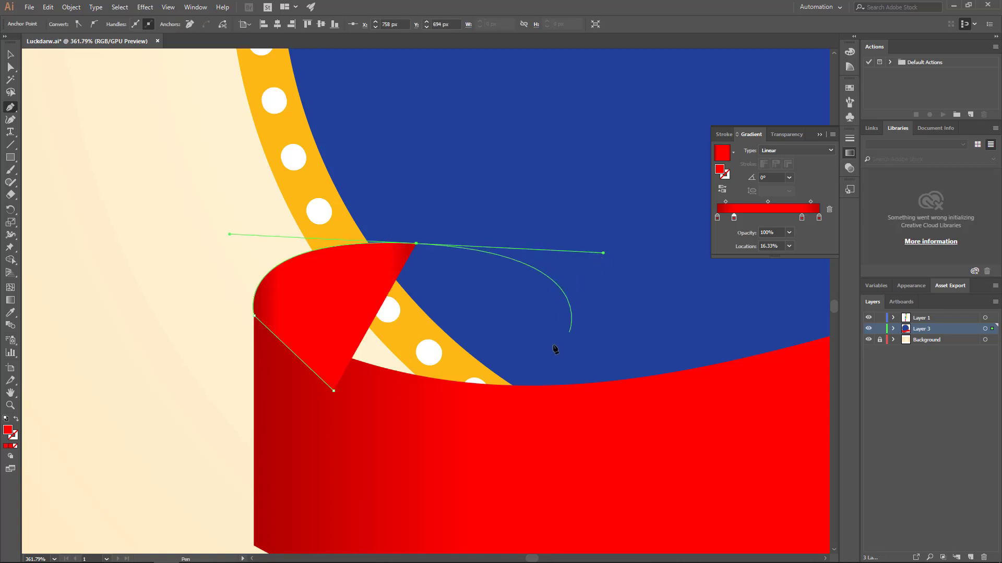
pyautogui.click(585, 400)
pyautogui.click(333, 391)
pyautogui.press('v')
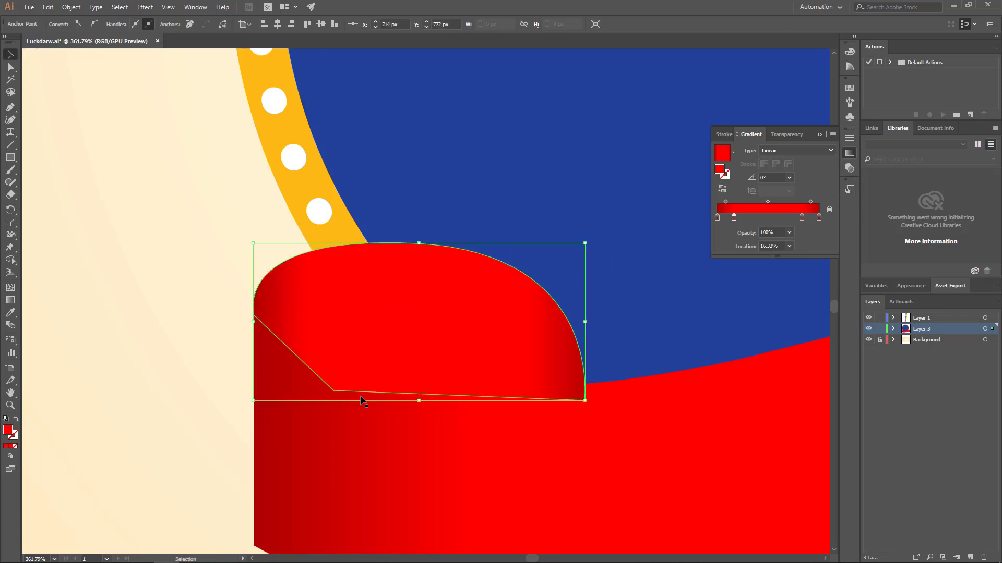
# - Send the fold shape backward three levels so it sits behind the ribbon and the wheel's golden rim
pyautogui.rightClick(376, 367)
pyautogui.moveTo(441, 478)
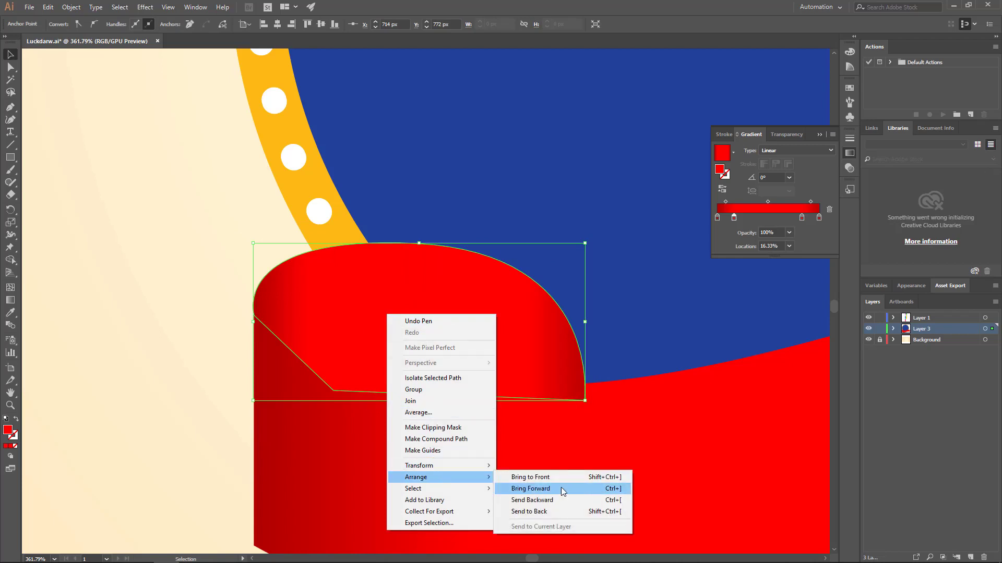
pyautogui.click(560, 500)
pyautogui.rightClick(409, 315)
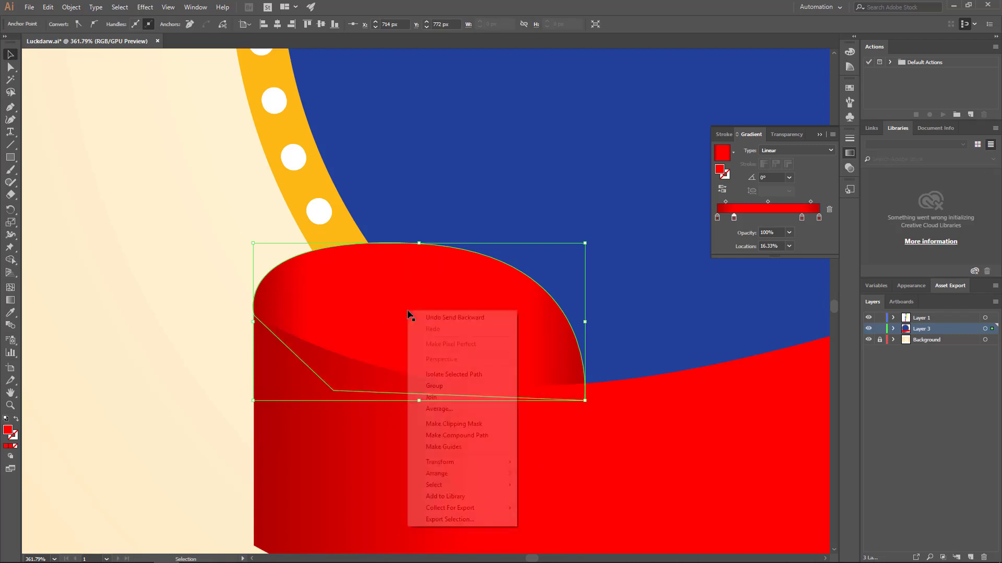
pyautogui.moveTo(472, 475)
pyautogui.click(572, 496)
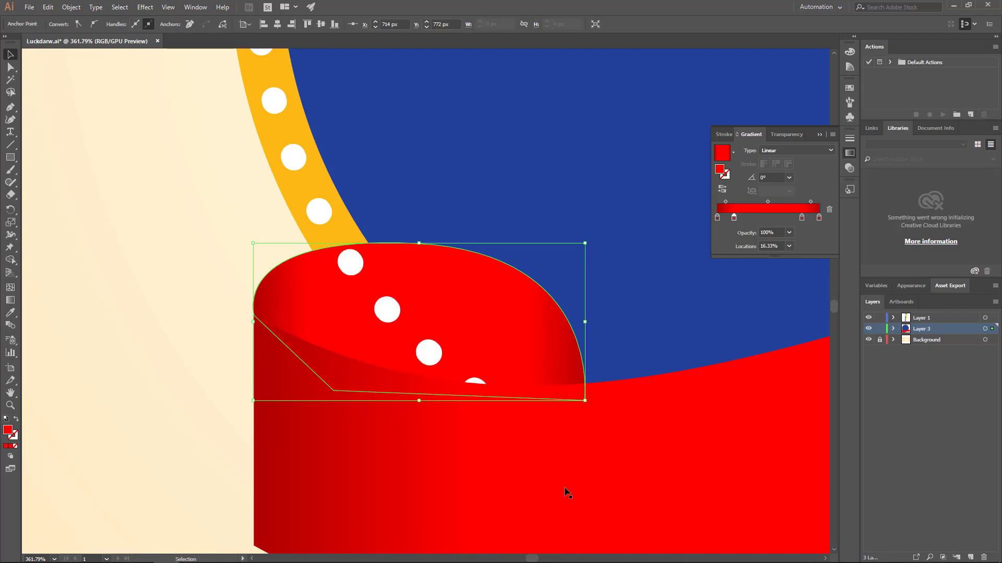
pyautogui.rightClick(341, 298)
pyautogui.moveTo(396, 461)
pyautogui.click(496, 483)
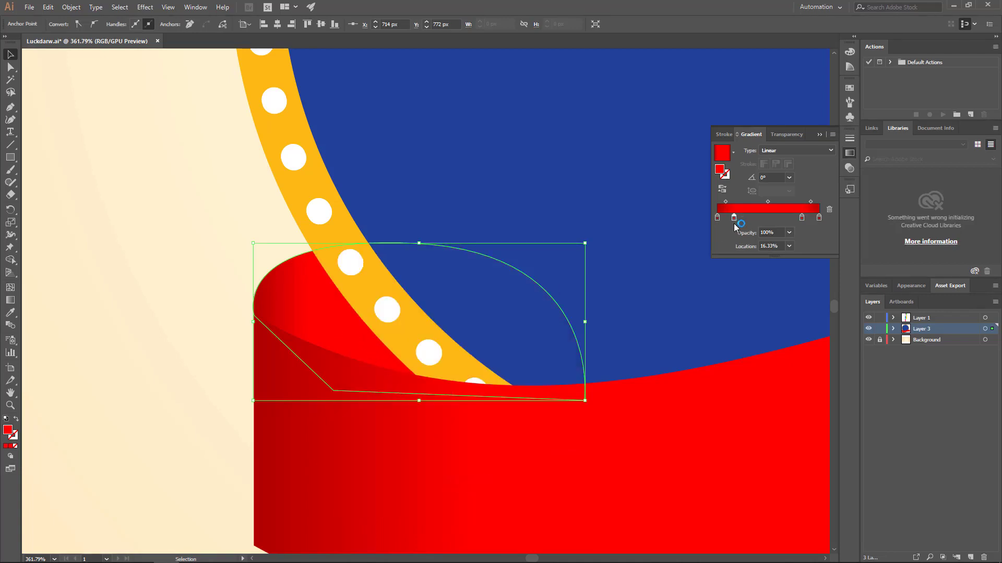
# - Remove the fold gradient's two inner stops, set its end stop's red value to 255, and reverse the gradient
pyautogui.moveTo(735, 227); pyautogui.dragTo(736, 236)
pyautogui.moveTo(803, 220); pyautogui.dragTo(801, 232)
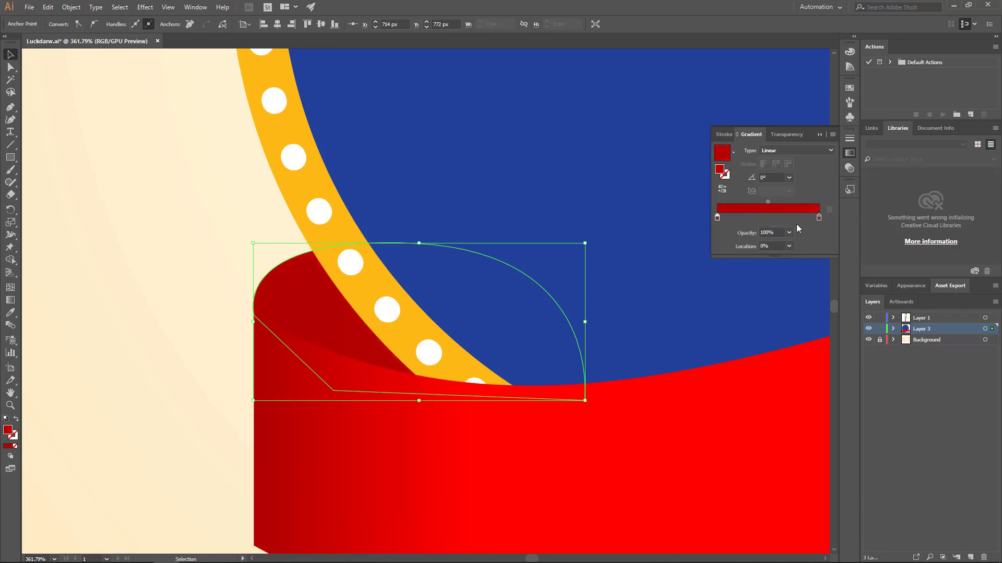
pyautogui.doubleClick(777, 218)
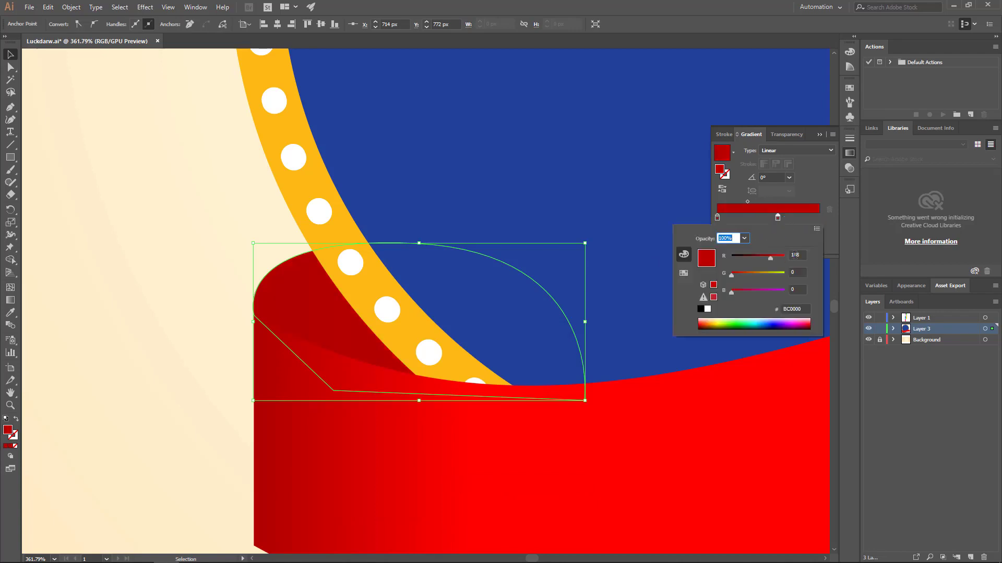
pyautogui.click(788, 257)
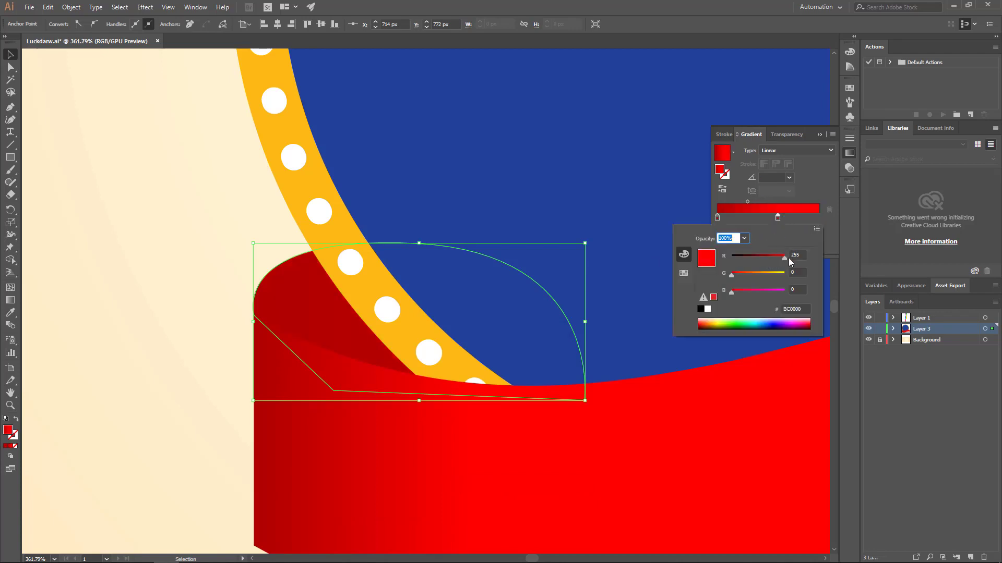
pyautogui.click(723, 189)
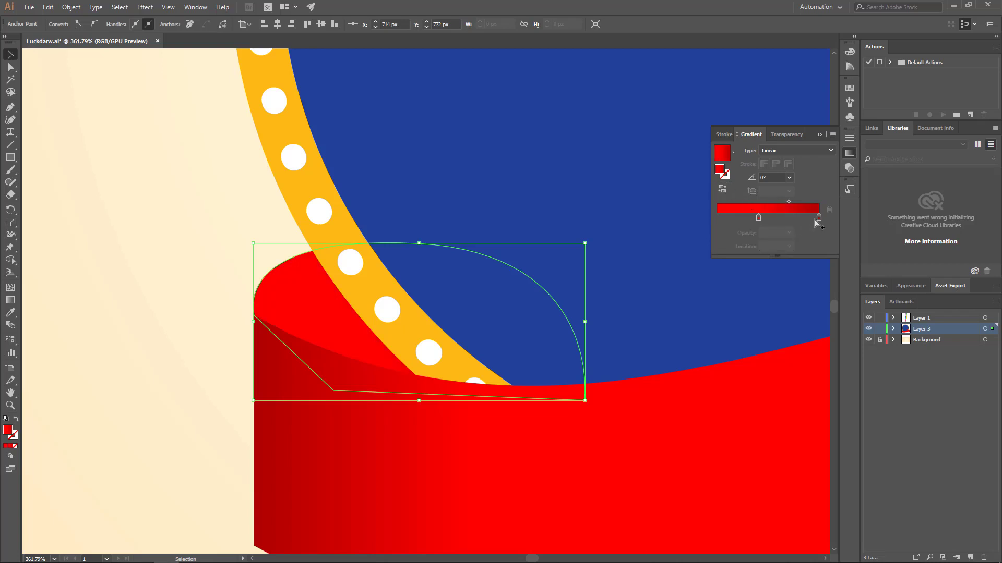
# - Move the fold gradient's bright red stop to the start and its dark stop to 36.68%, setting the dark stop's red value to 91
pyautogui.moveTo(758, 217); pyautogui.dragTo(716, 218)
pyautogui.moveTo(819, 218); pyautogui.dragTo(799, 218)
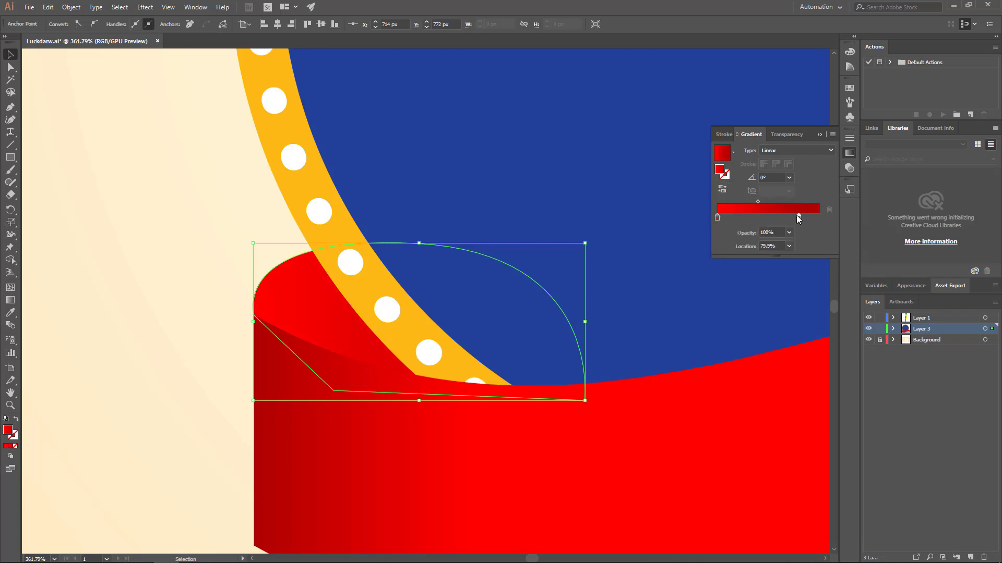
pyautogui.doubleClick(755, 217)
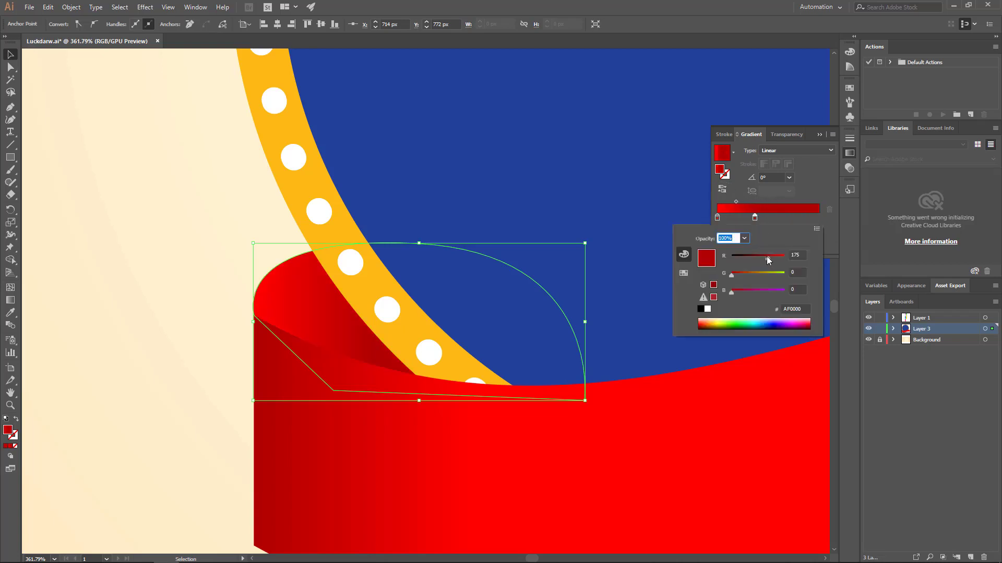
pyautogui.moveTo(766, 256); pyautogui.dragTo(750, 255)
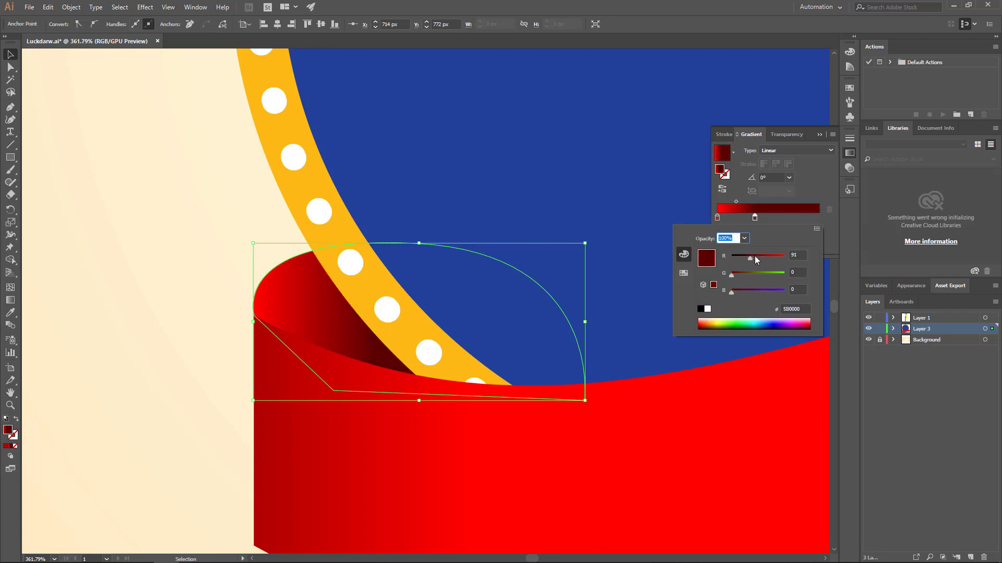
# - Redirect the fold's gradient with the Gradient tool so it rises across the shape at about 11.5°
pyautogui.click(10, 300)
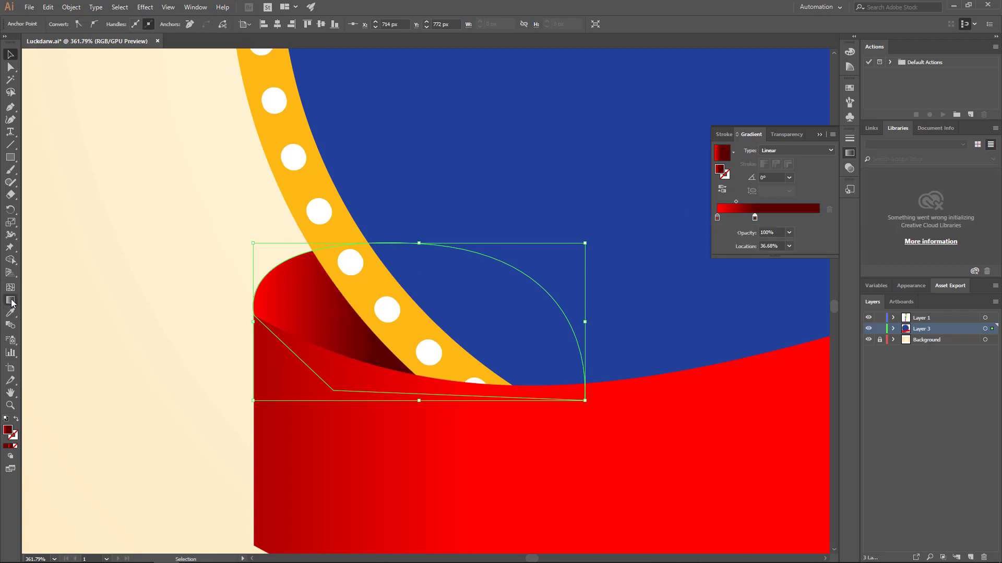
pyautogui.click(10, 300)
pyautogui.moveTo(281, 334); pyautogui.dragTo(390, 269)
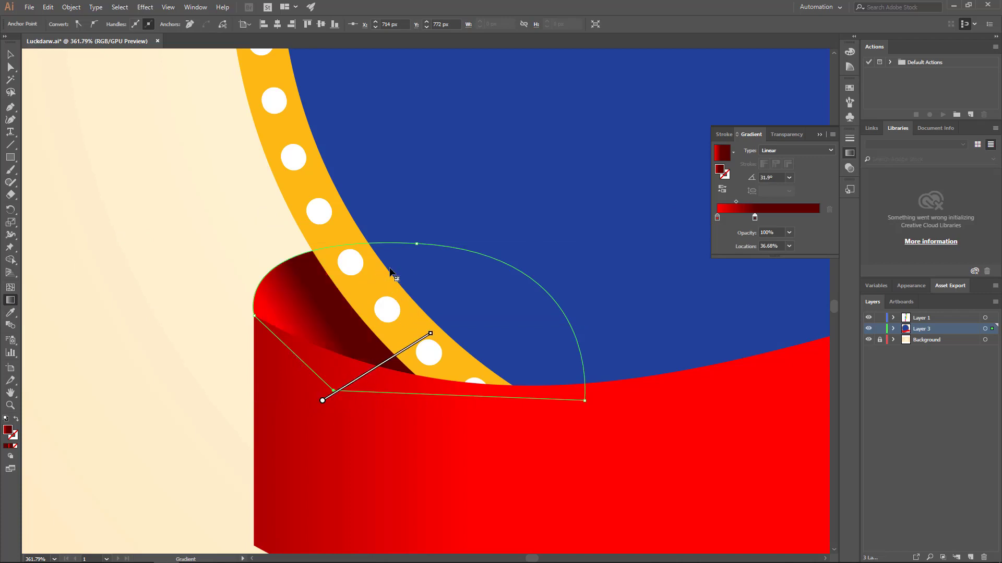
pyautogui.moveTo(260, 321); pyautogui.dragTo(484, 282)
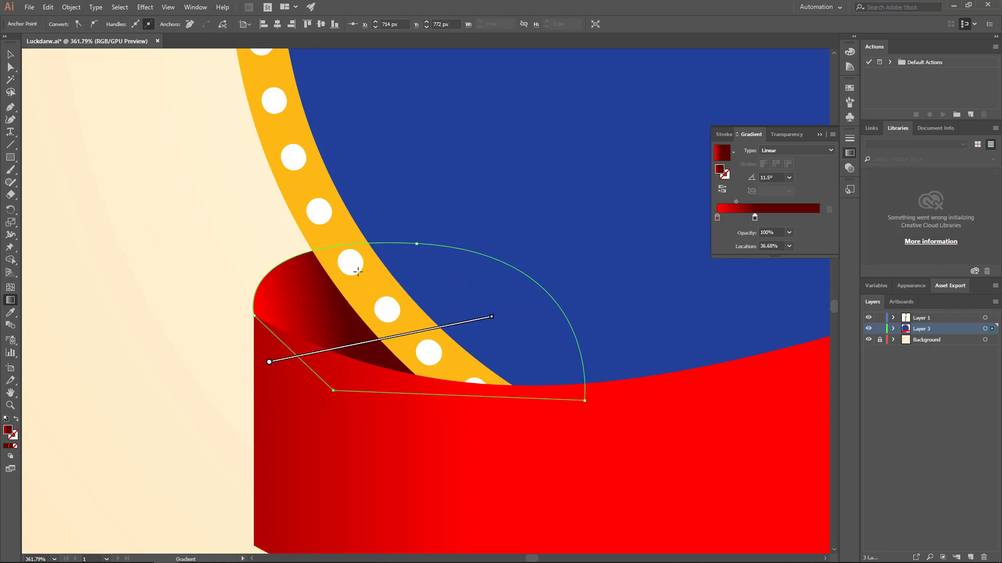
pyautogui.click(10, 55)
pyautogui.click(80, 144)
# - Reshape the fold's upper-left curve by shortening and raising the direction handle of its top anchor point
pyautogui.click(283, 296)
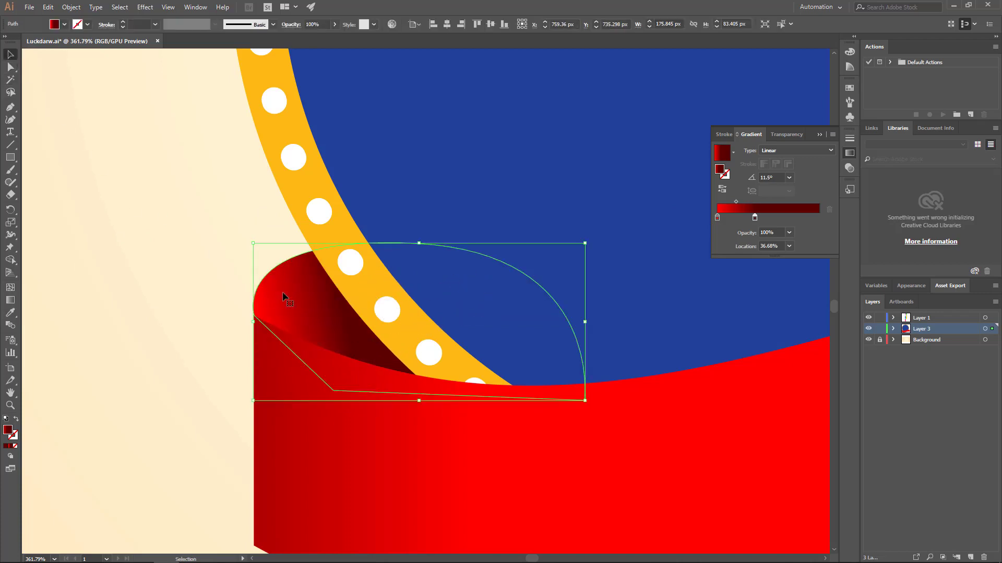
pyautogui.press('z')
pyautogui.moveTo(283, 298); pyautogui.dragTo(391, 326)
pyautogui.click(10, 67)
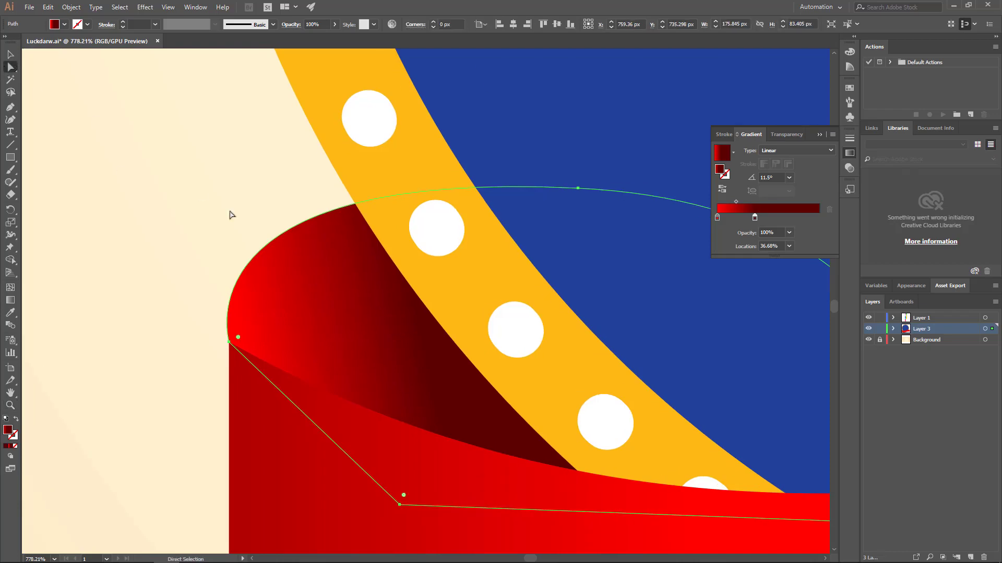
pyautogui.click(308, 271)
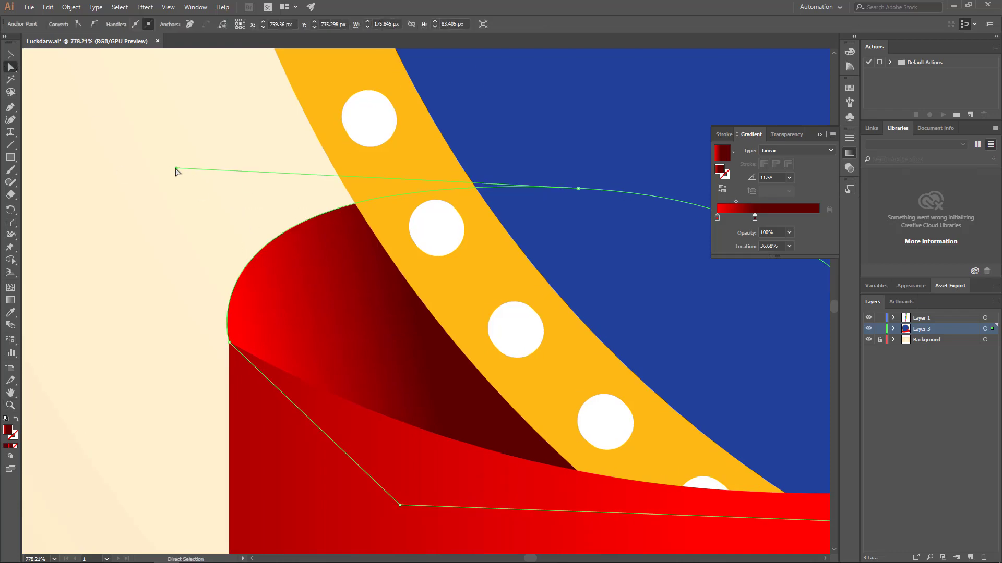
pyautogui.moveTo(177, 169); pyautogui.dragTo(229, 152)
pyautogui.click(208, 170)
# - Redraw the fold's gradient from its outer edge across the full shape at about -4.6°
pyautogui.press('z')
pyautogui.moveTo(369, 296); pyautogui.dragTo(152, 237)
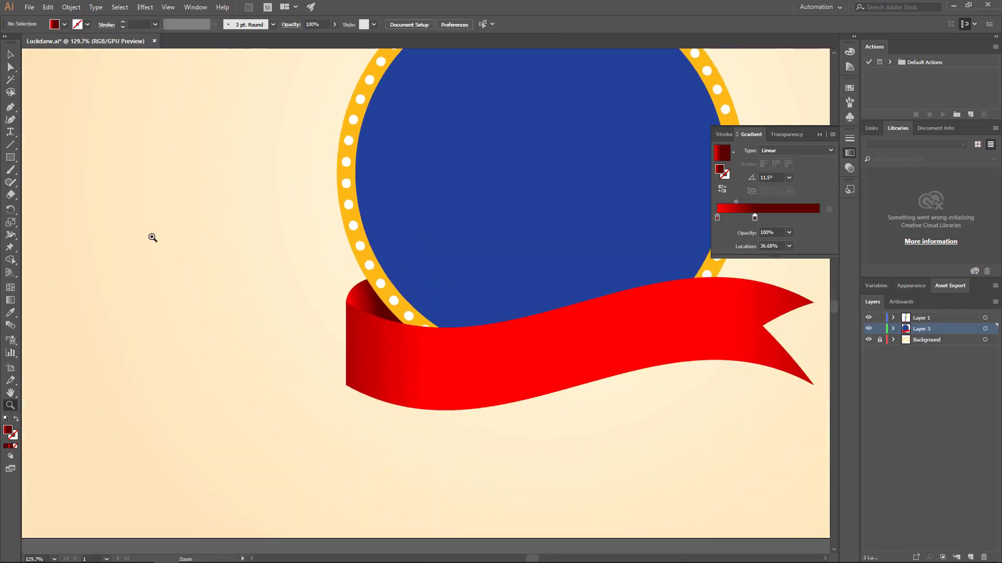
pyautogui.press('a')
pyautogui.click(365, 307)
pyautogui.click(12, 300)
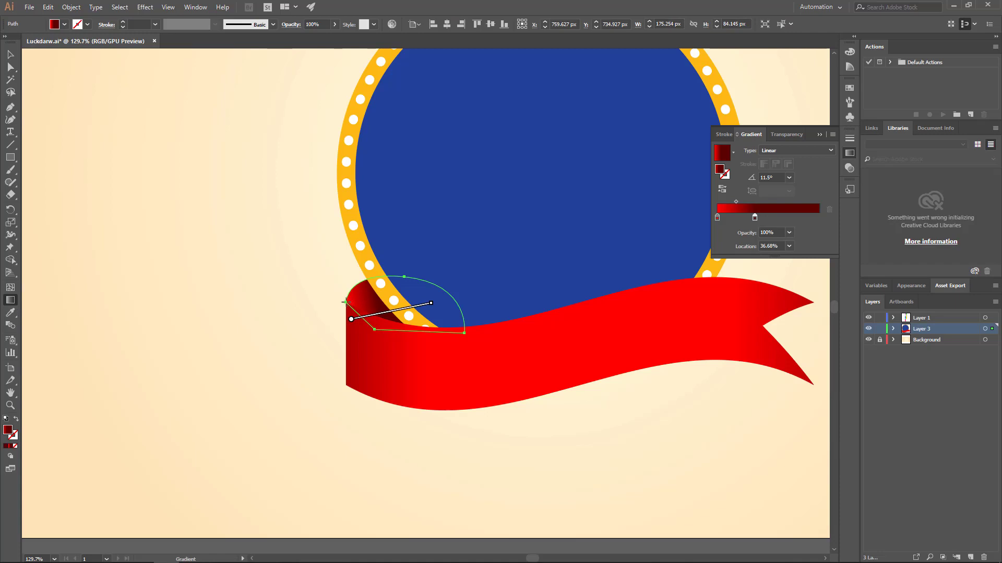
pyautogui.moveTo(346, 301); pyautogui.dragTo(471, 311)
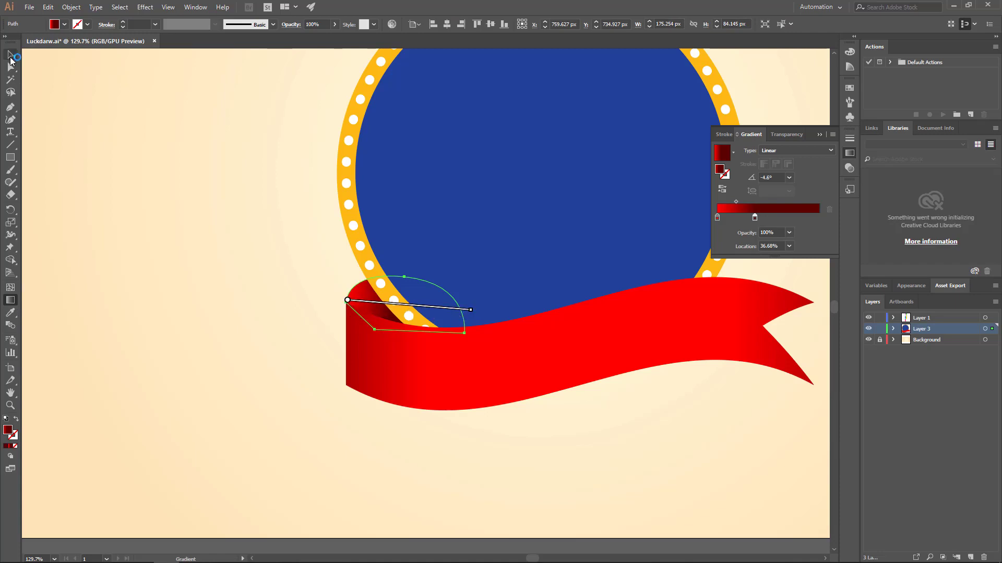
pyautogui.click(11, 57)
pyautogui.click(144, 185)
# - Draw an open wavy path with the Pen tool along the middle of the ribbon, about 547 px wide and 69 px high
pyautogui.press('z')
pyautogui.moveTo(376, 354); pyautogui.dragTo(228, 324)
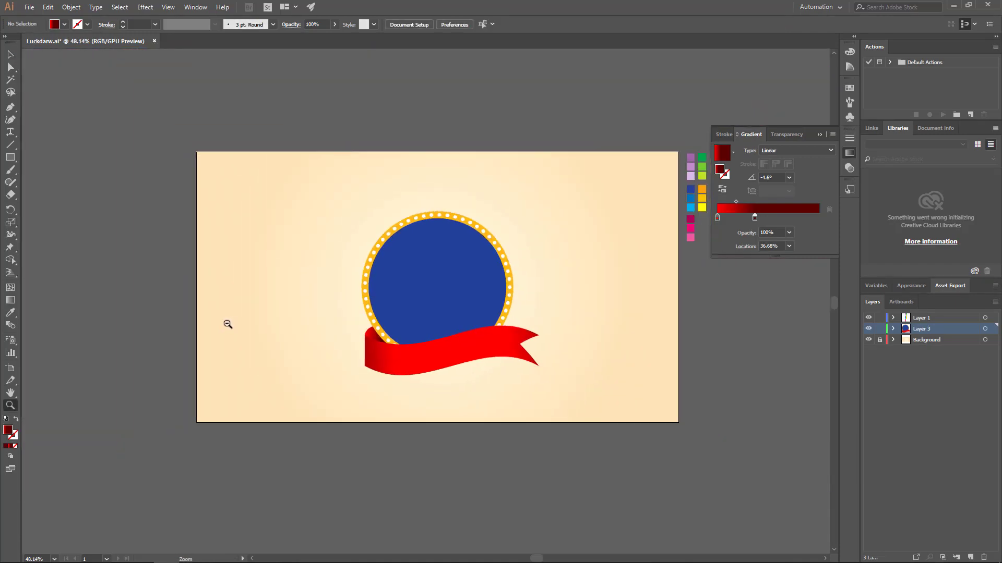
pyautogui.moveTo(475, 401); pyautogui.dragTo(584, 387)
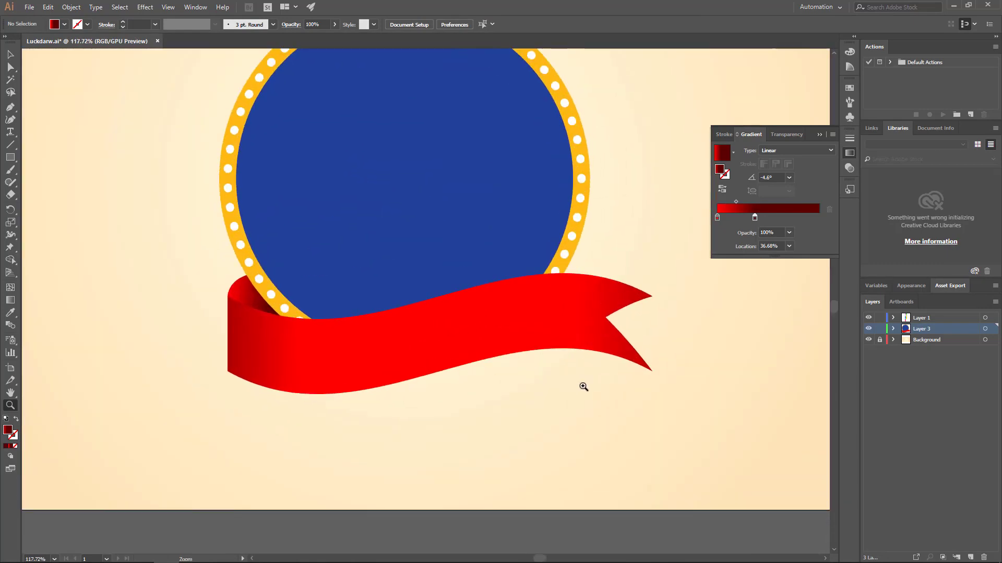
pyautogui.moveTo(10, 107); pyautogui.dragTo(48, 116)
pyautogui.click(257, 349)
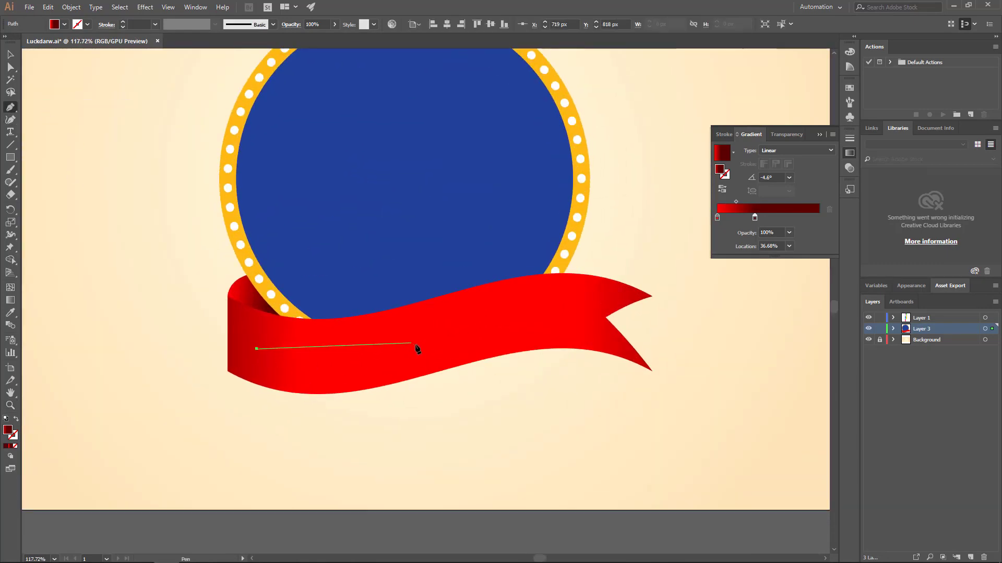
pyautogui.moveTo(413, 347); pyautogui.dragTo(496, 312)
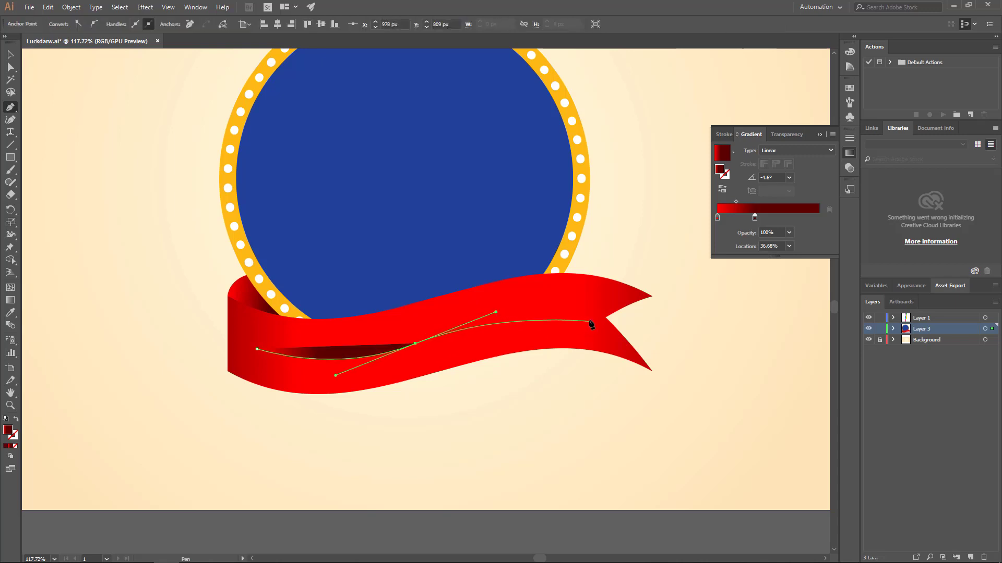
pyautogui.moveTo(592, 316); pyautogui.dragTo(2, 446)
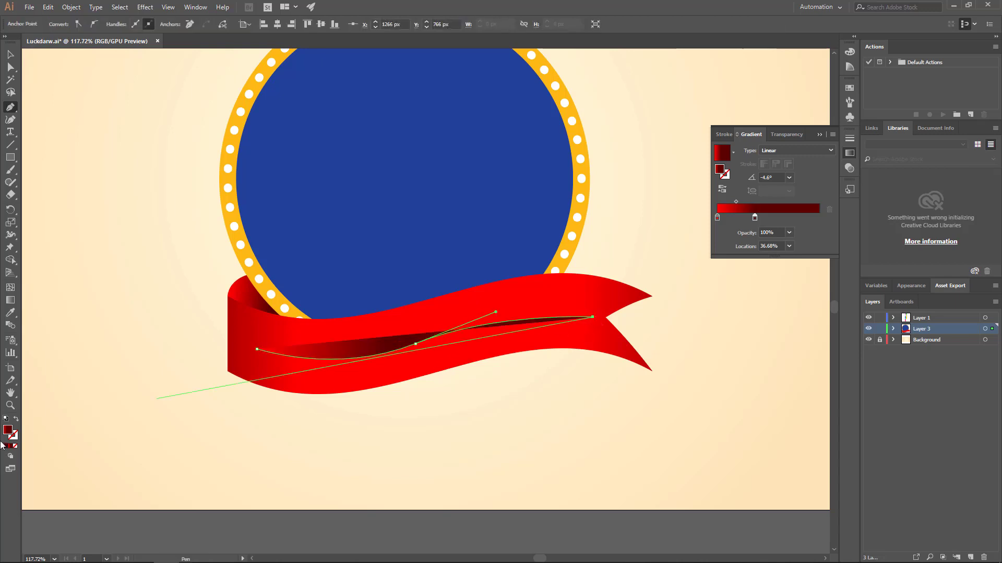
# - Give the wavy path no fill and a white 2 pt stroke
pyautogui.click(16, 419)
pyautogui.click(10, 55)
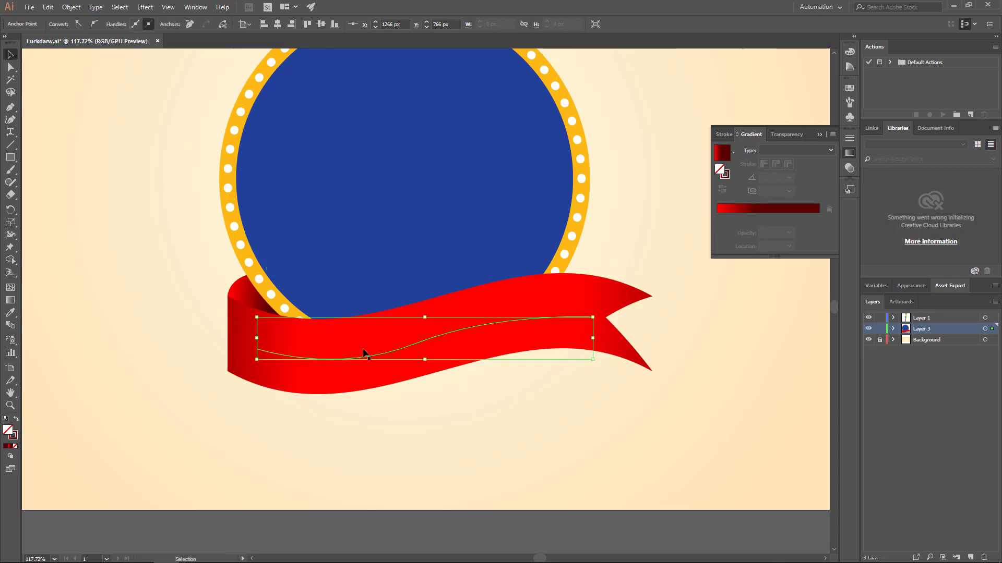
pyautogui.click(397, 355)
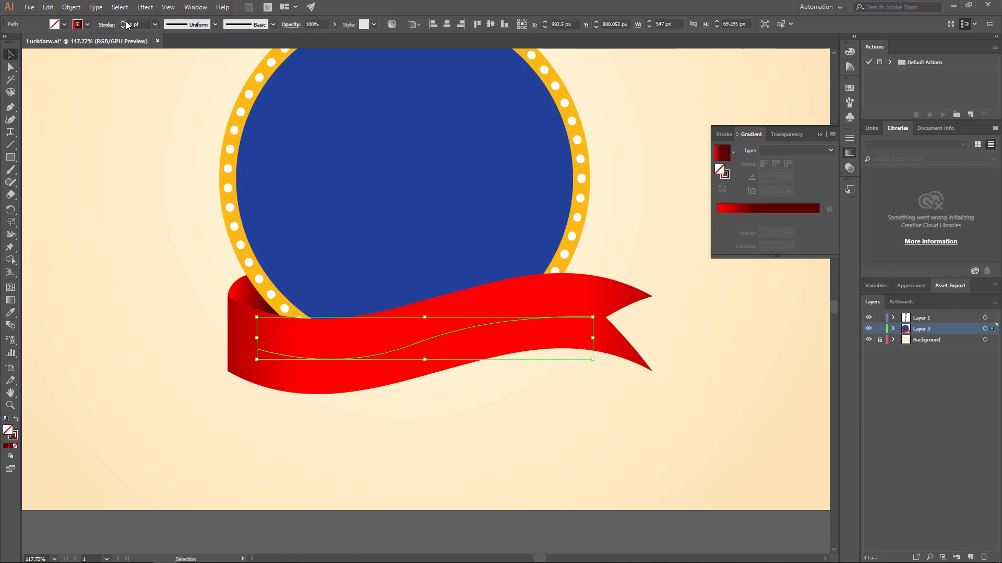
pyautogui.click(92, 26)
pyautogui.click(21, 46)
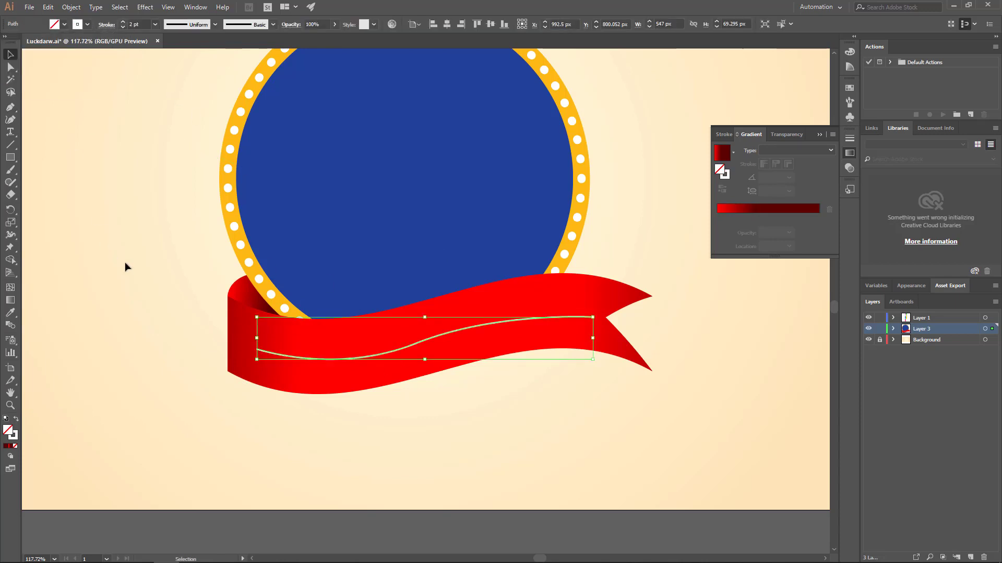
pyautogui.click(428, 411)
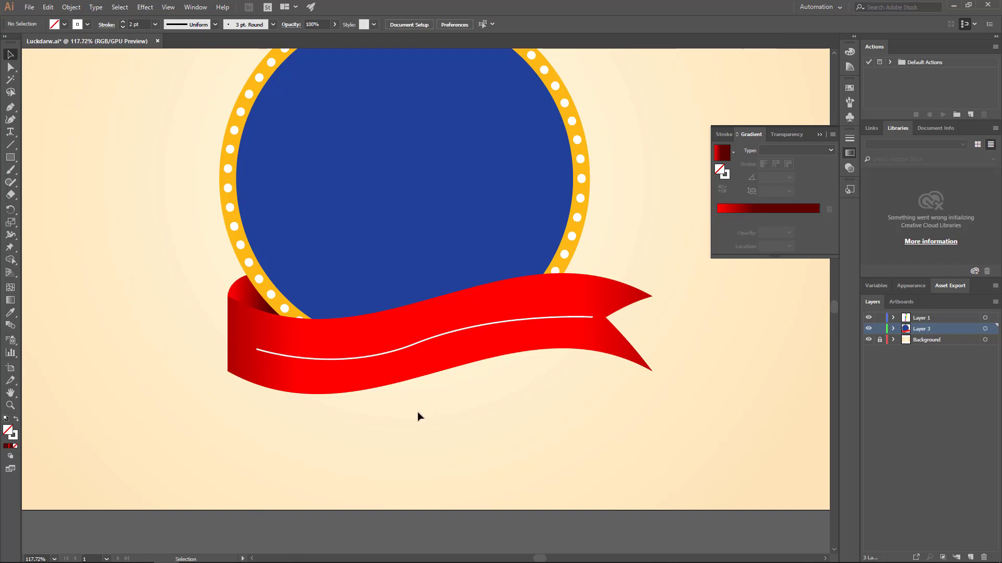
# - Nudge the white wavy path slightly upward on the ribbon
pyautogui.click(431, 342)
pyautogui.click(428, 338)
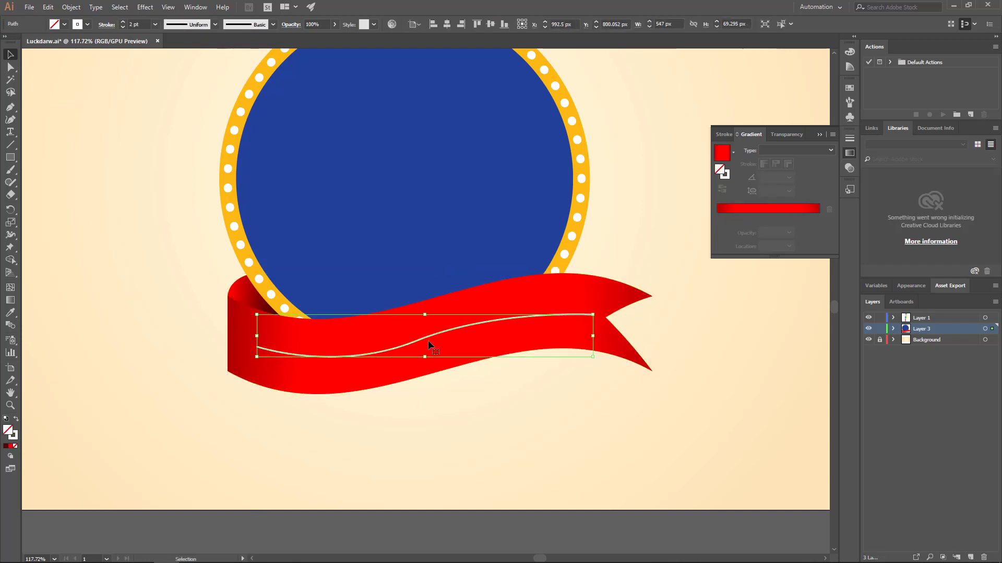
pyautogui.click(444, 398)
# - Convert the wavy path to type on a path, with left-to-right direction and centred alignment
pyautogui.click(9, 133)
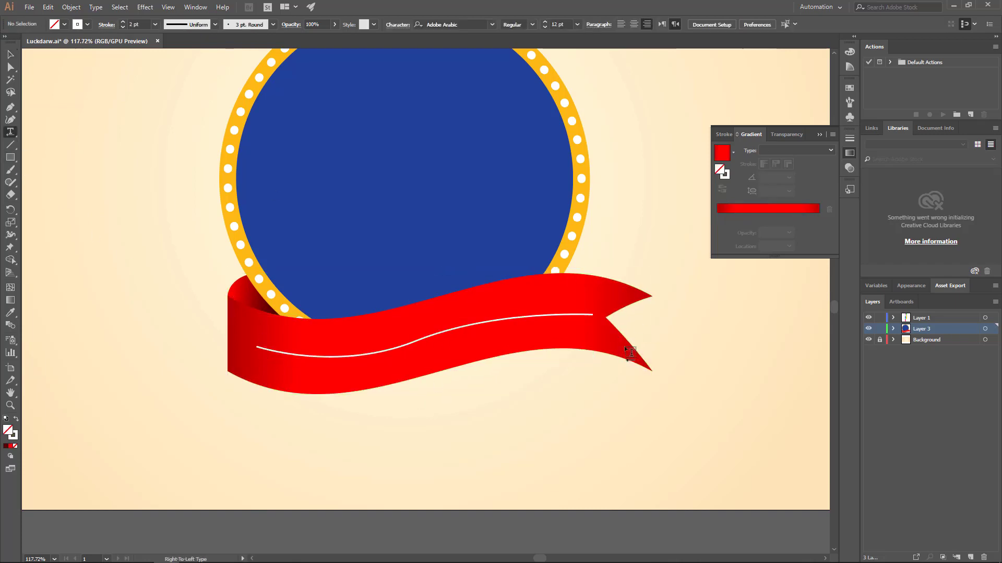
pyautogui.click(589, 316)
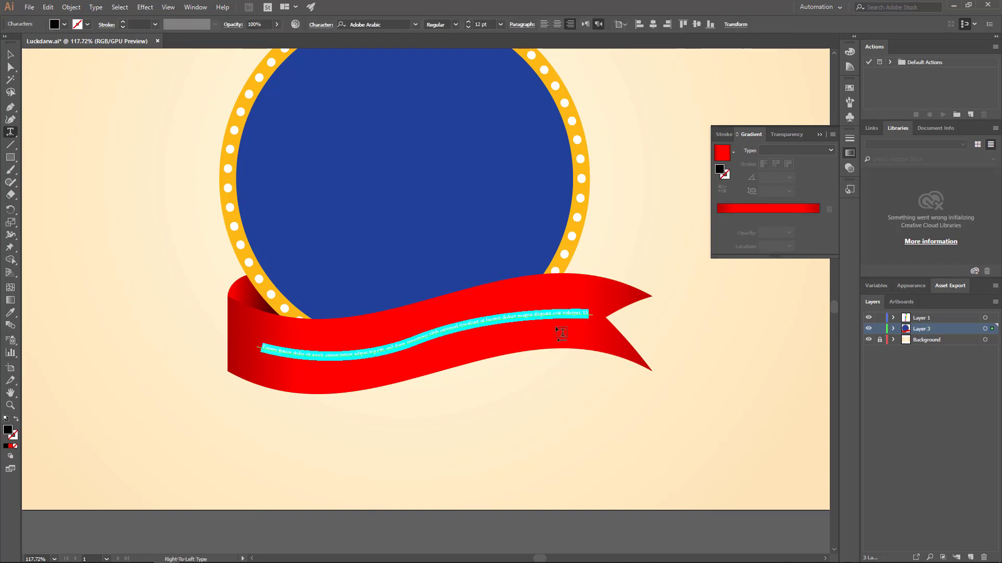
pyautogui.click(585, 24)
pyautogui.click(557, 24)
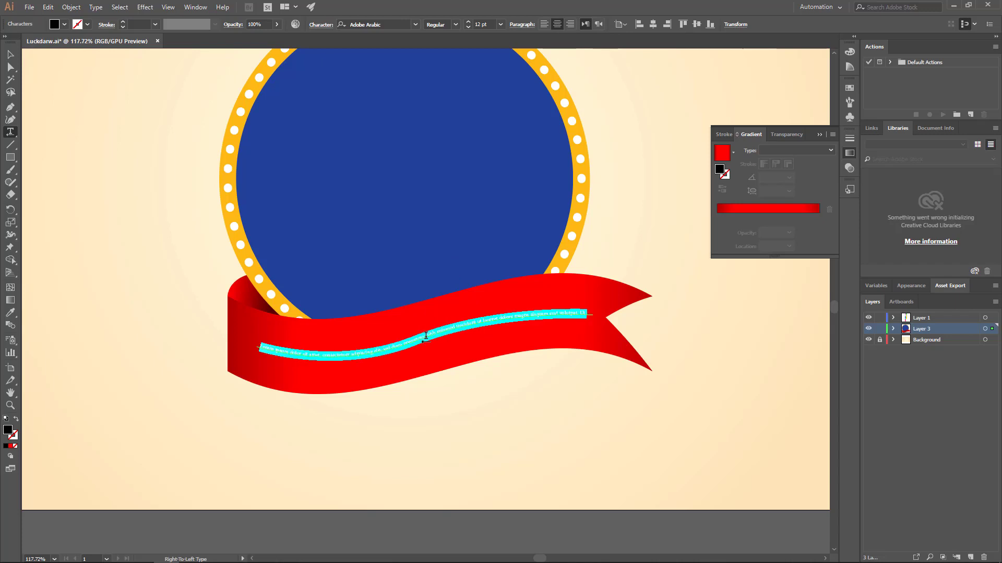
# - Set the font size of the text along the ribbon path to 50 pt
pyautogui.doubleClick(482, 24)
pyautogui.write('25')
pyautogui.press('Tab')
pyautogui.doubleClick(486, 24)
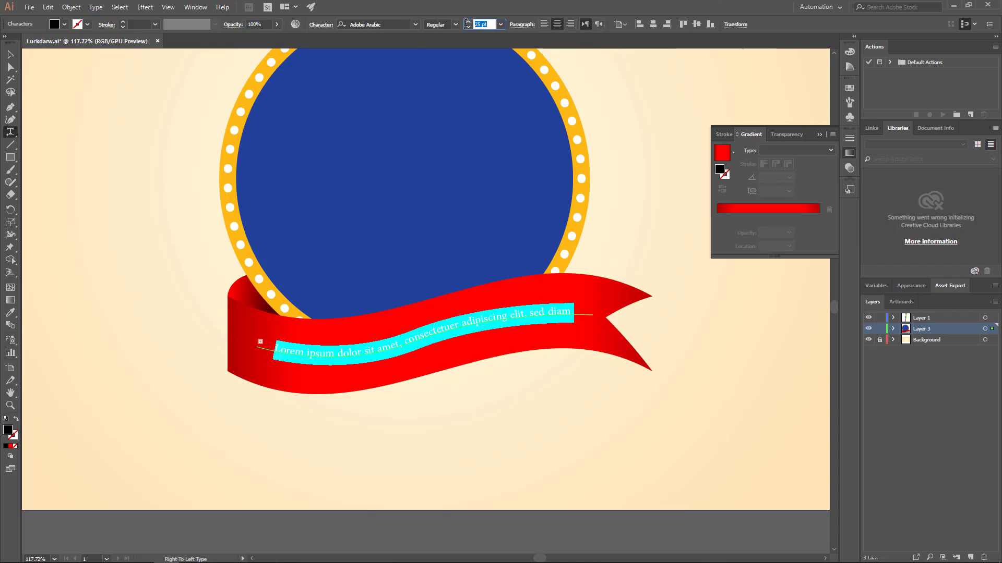
pyautogui.write('50')
pyautogui.press('Tab')
pyautogui.click(425, 333)
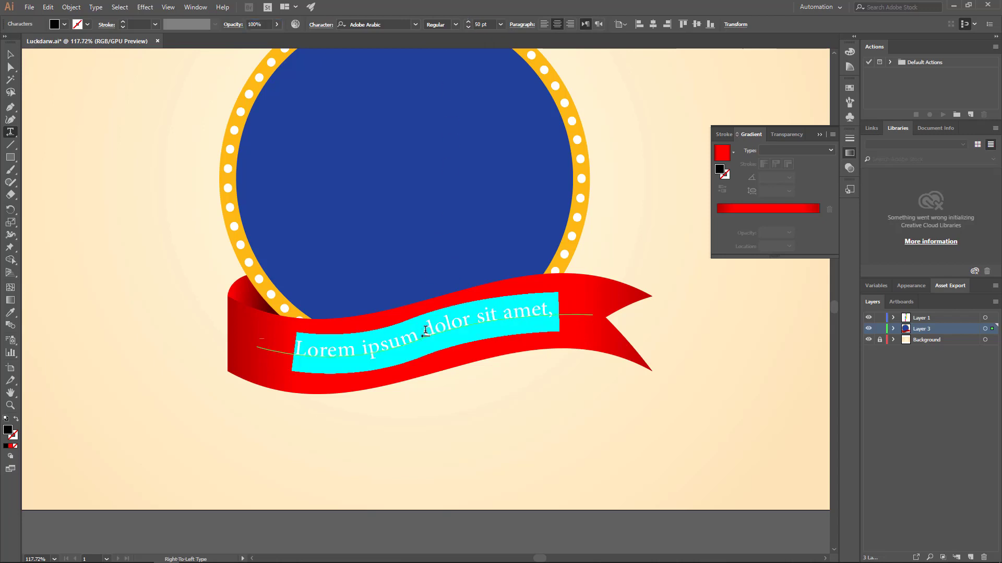
# - Replace the placeholder text along the ribbon path with "YOUR TEXT WILL BE HERE" and fill it white
pyautogui.press('BackSpace')
pyautogui.write('YOUR TEXT')
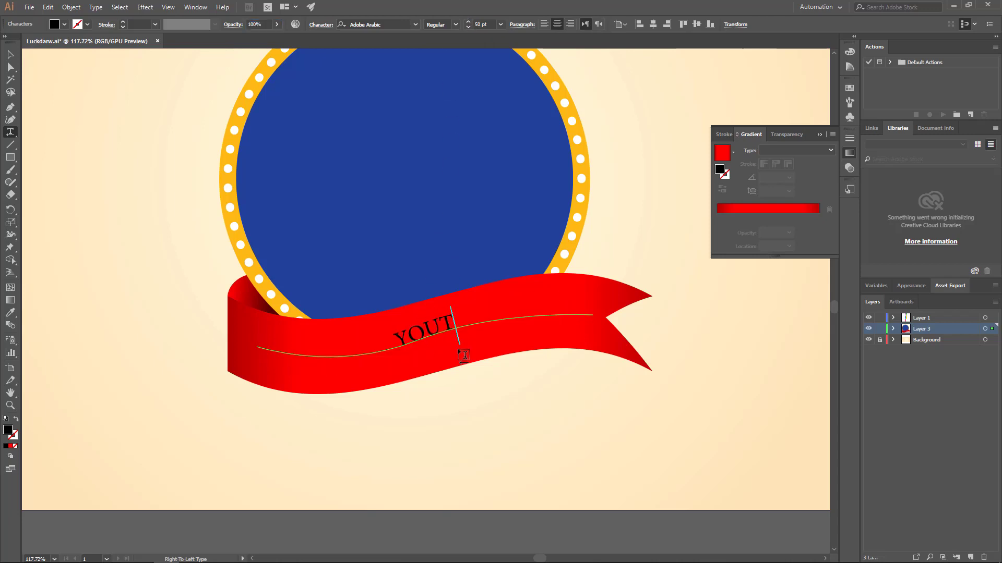
pyautogui.write(' WILL BE HERE')
pyautogui.hotkey('ctrl', 'a')
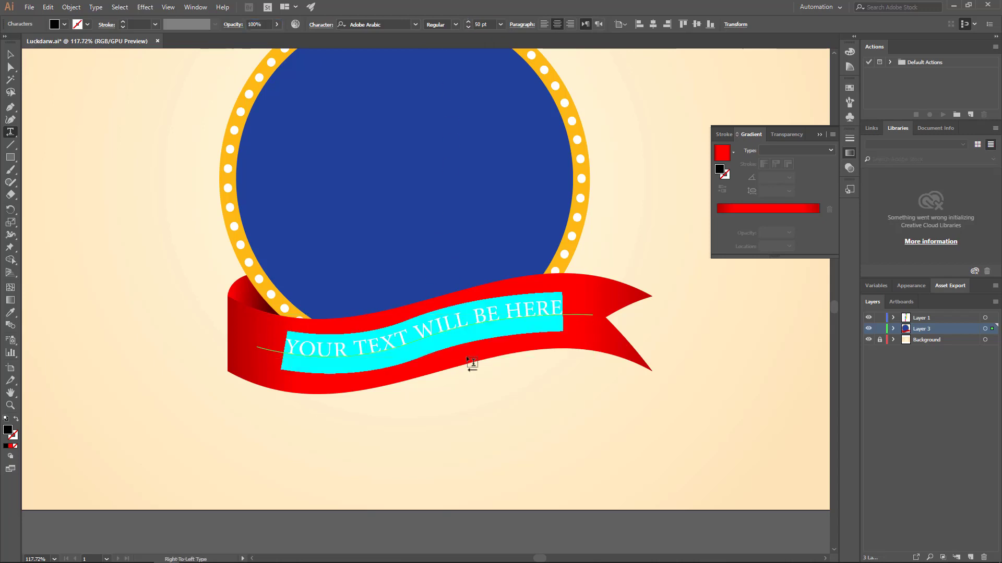
pyautogui.click(64, 24)
pyautogui.click(22, 42)
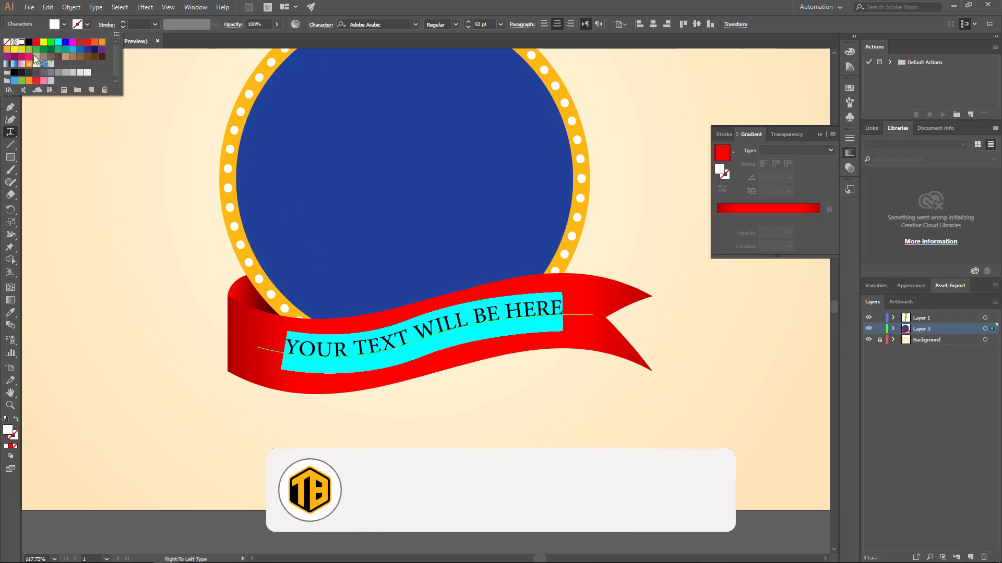
# - Set the ribbon text in Proxima Nova Black at 37 pt
pyautogui.click(378, 23)
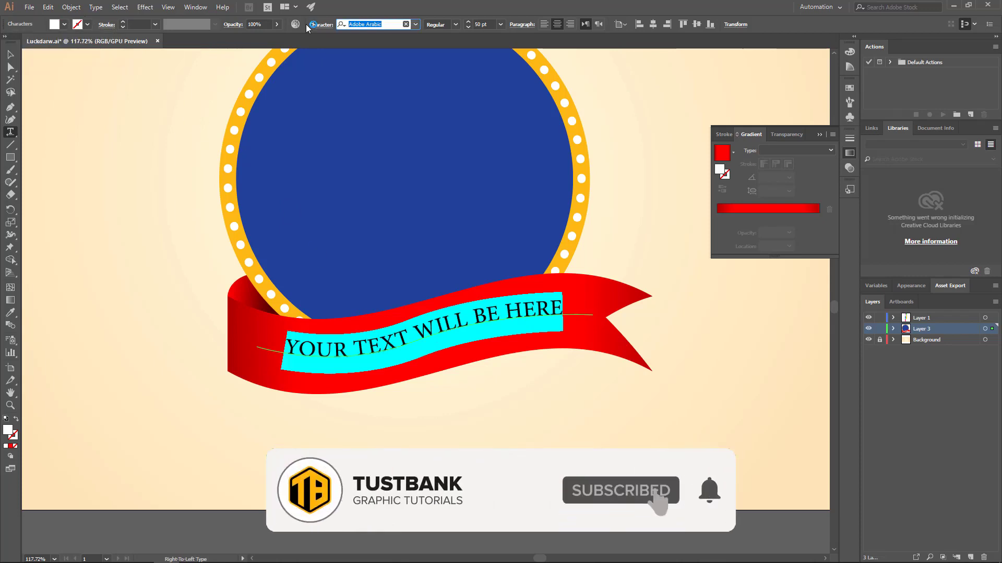
pyautogui.write('PROXIMA')
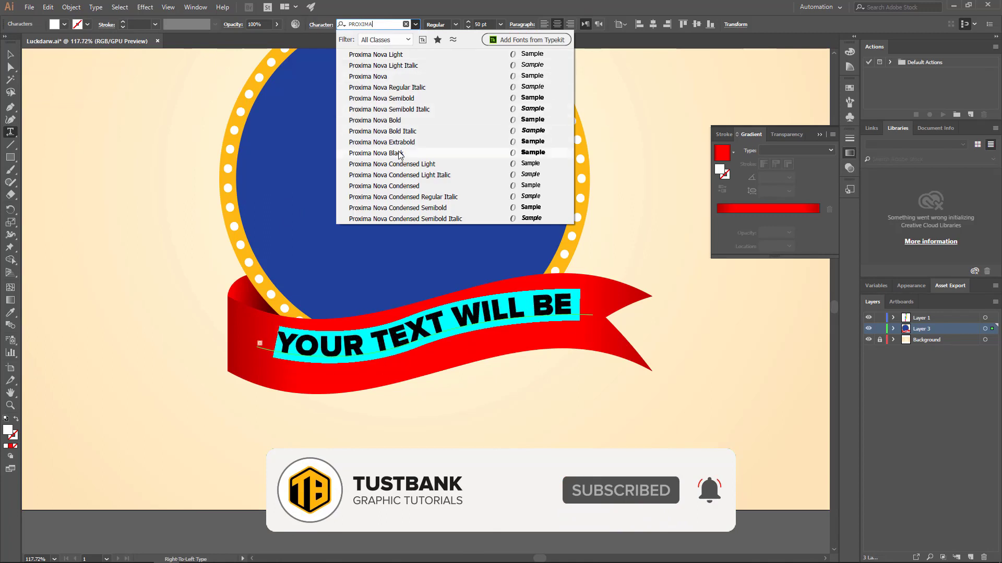
pyautogui.click(401, 153)
pyautogui.click(469, 27)
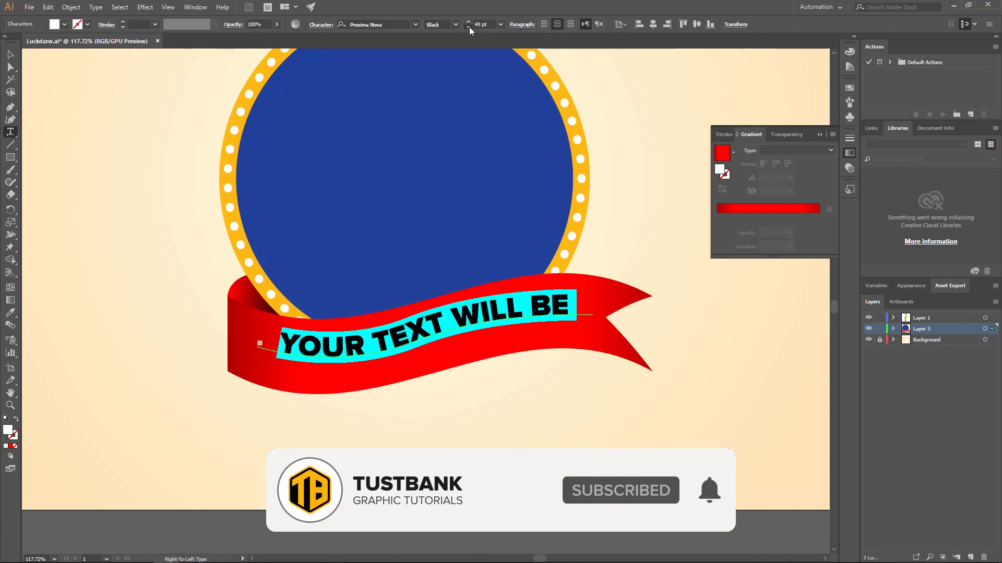
pyautogui.click(469, 27)
pyautogui.click(468, 27)
pyautogui.click(469, 27)
pyautogui.click(468, 27)
pyautogui.click(469, 26)
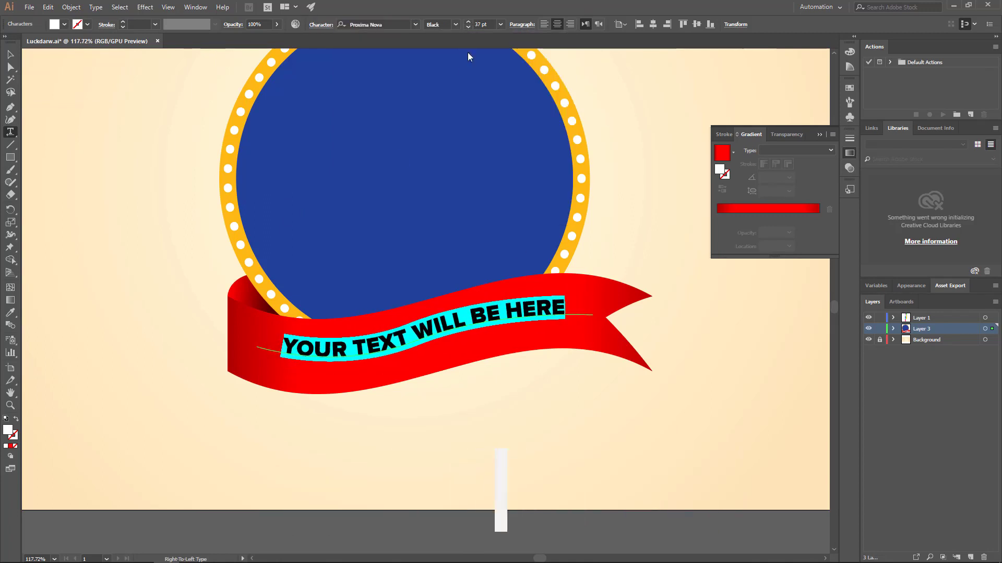
# - Add an exclamation mark to the end of the ribbon text and move the text slightly down on the ribbon
pyautogui.click(563, 312)
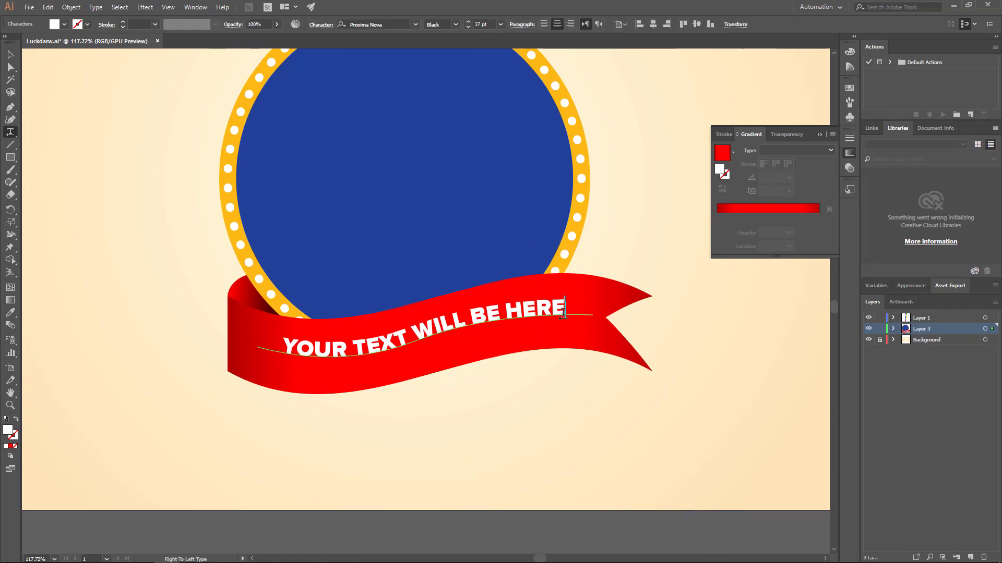
pyautogui.write('!')
pyautogui.click(9, 55)
pyautogui.click(116, 197)
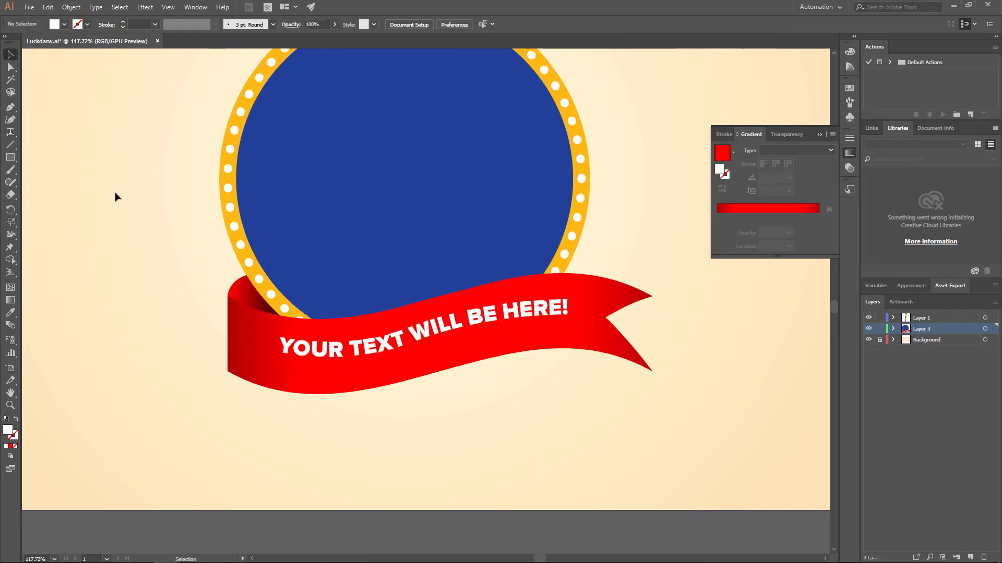
pyautogui.moveTo(418, 326); pyautogui.dragTo(418, 332)
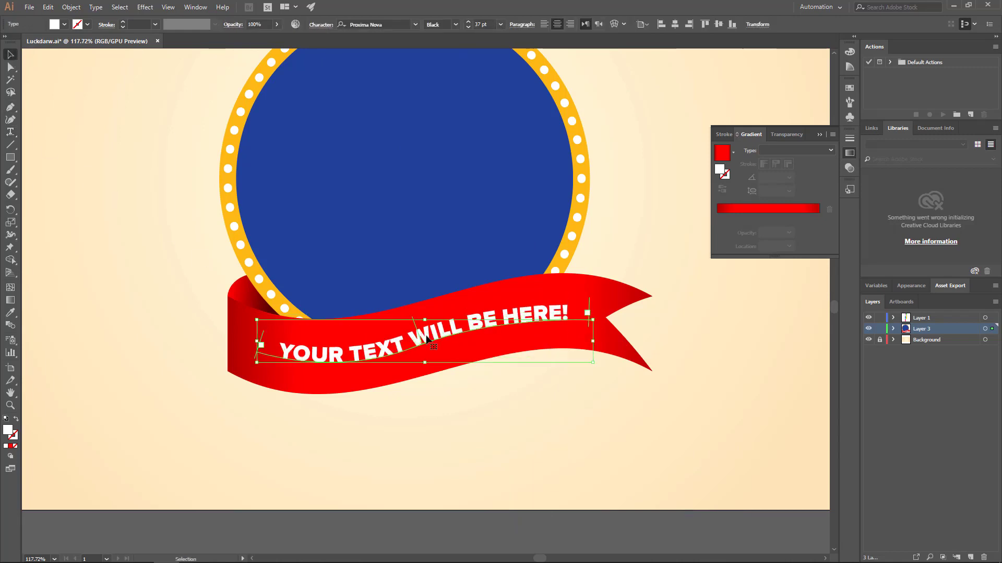
# - Increase the font size of the whole ribbon text to 40 pt
pyautogui.doubleClick(426, 336)
pyautogui.hotkey('ctrl', 'a')
pyautogui.click(468, 21)
pyautogui.click(469, 21)
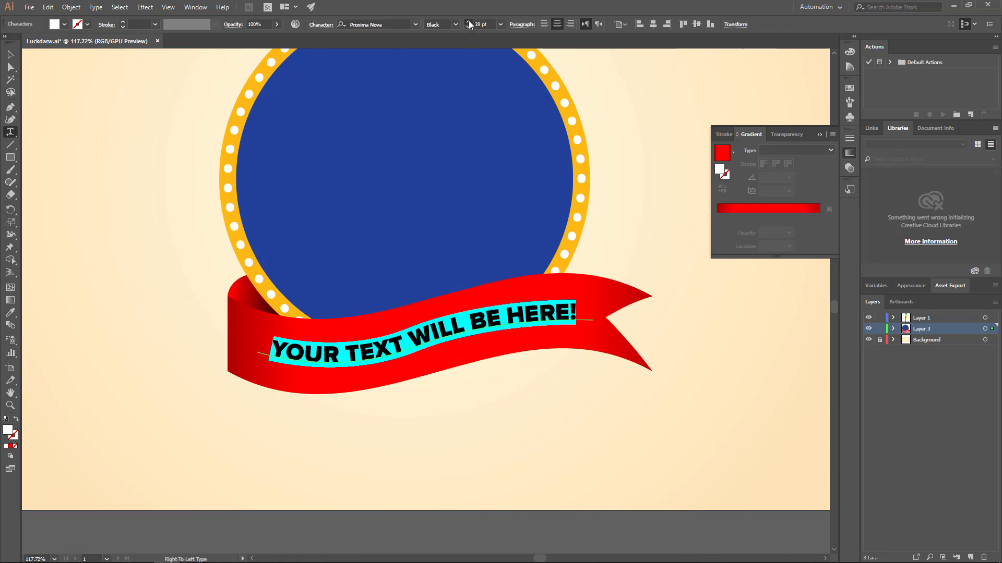
pyautogui.click(468, 21)
pyautogui.click(468, 21)
pyautogui.click(468, 22)
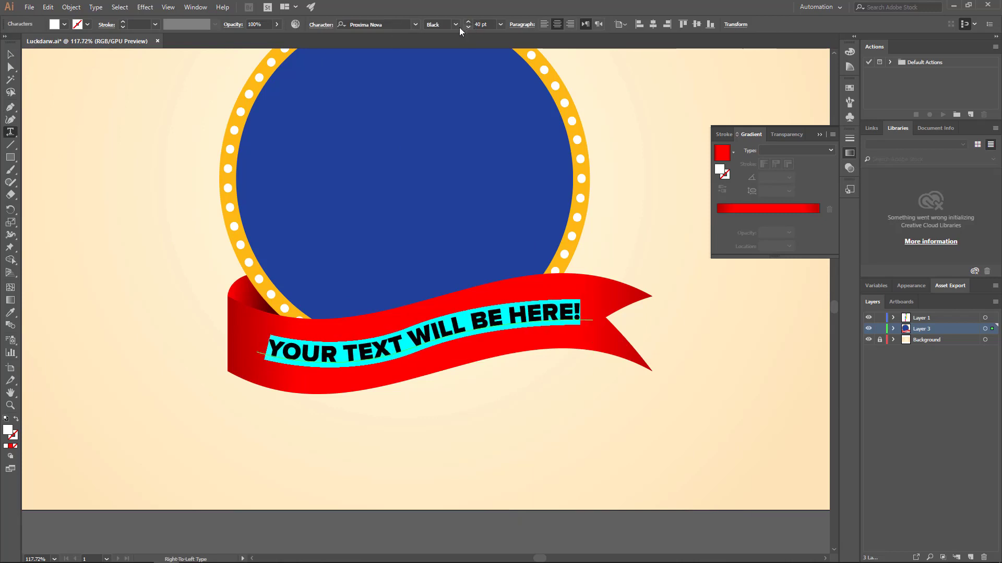
pyautogui.click(10, 54)
pyautogui.click(89, 152)
# - Add the text "Lucky Draw" at 150 pt on the empty background to the upper left of the blue circle
pyautogui.press('z')
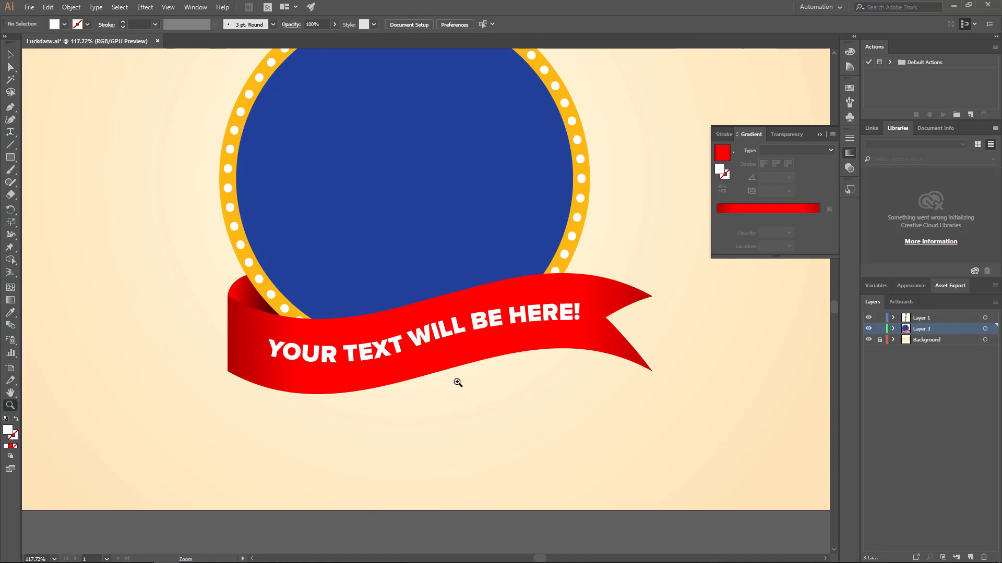
pyautogui.moveTo(458, 383); pyautogui.dragTo(367, 366)
pyautogui.press('v')
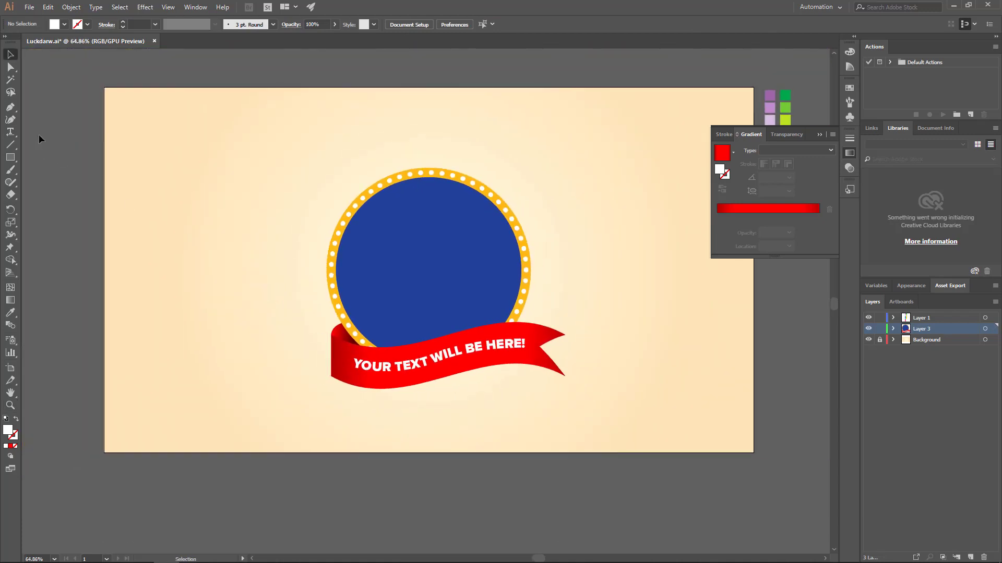
pyautogui.click(10, 131)
pyautogui.click(238, 187)
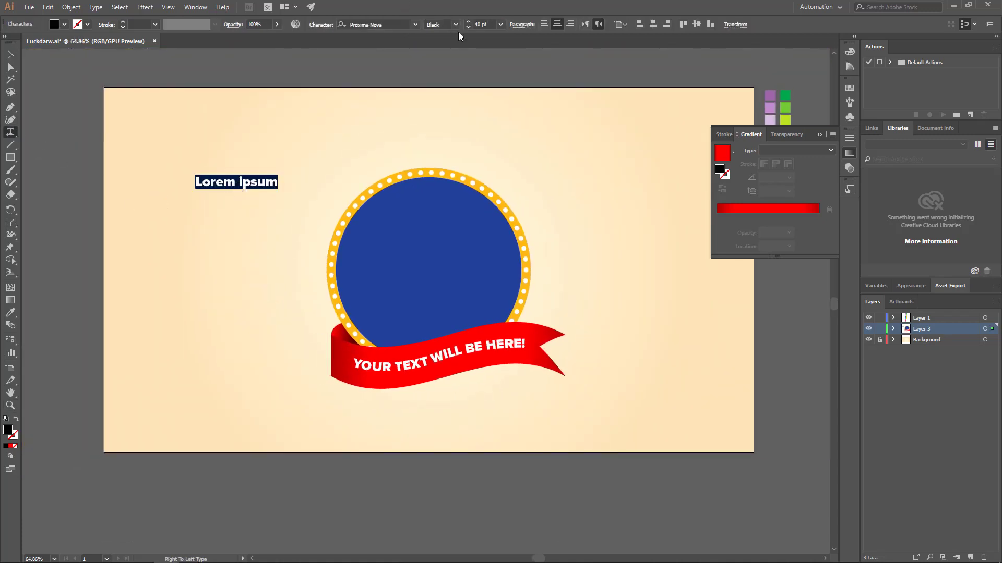
pyautogui.write('150')
pyautogui.press('Tab')
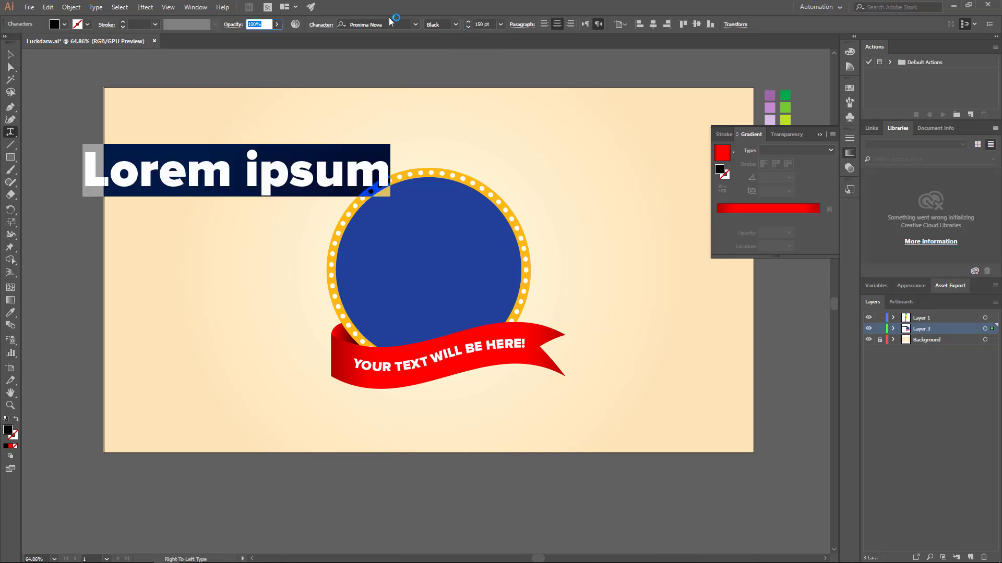
pyautogui.press('Return')
pyautogui.write('Lucky Draw')
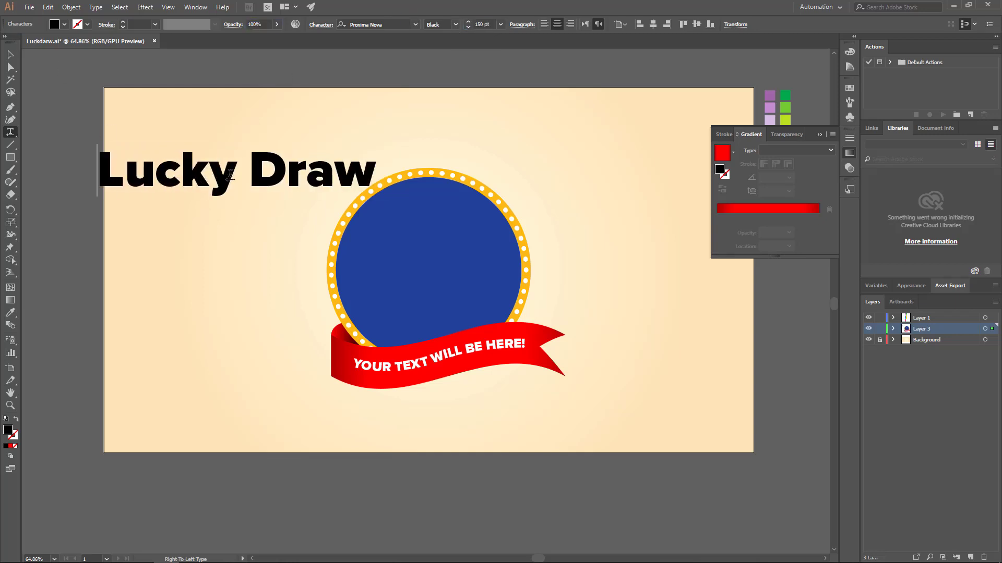
# - Break the Lucky Draw text into two lines, replacing the space between the words
pyautogui.moveTo(237, 177); pyautogui.dragTo(247, 175)
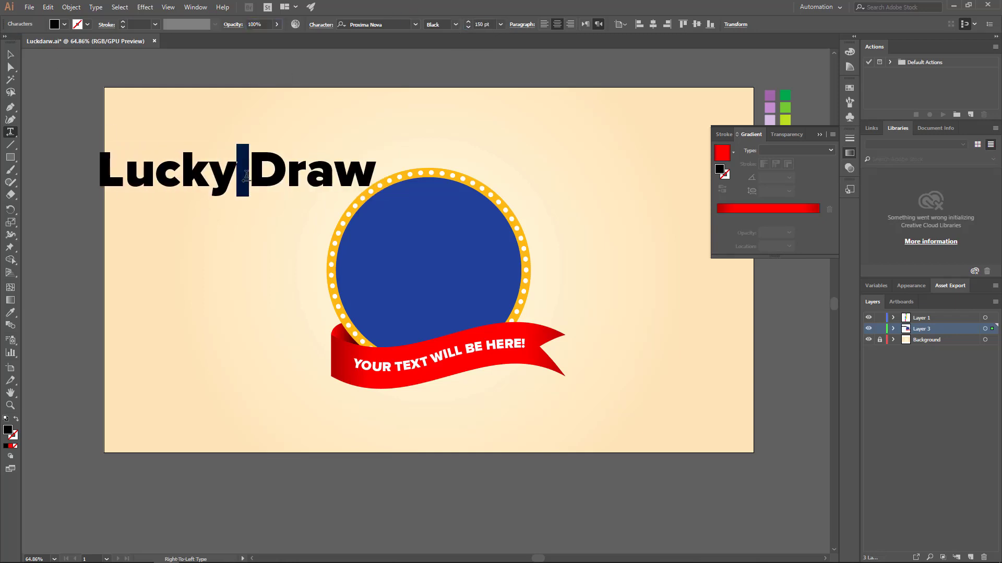
pyautogui.press('Return')
pyautogui.click(11, 54)
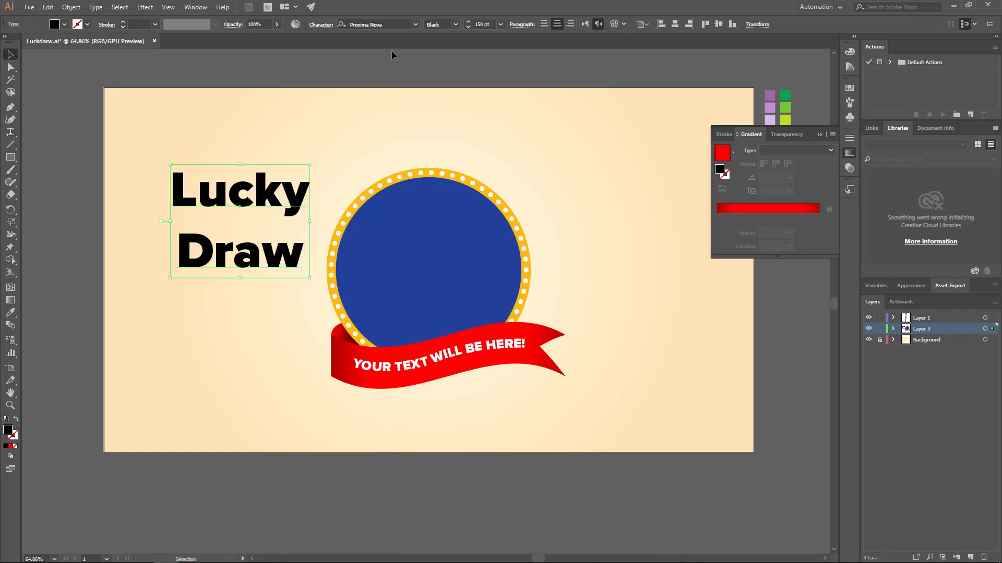
# - Set the Lucky Draw text in Sandena Black Italic with a white fill
pyautogui.click(390, 25)
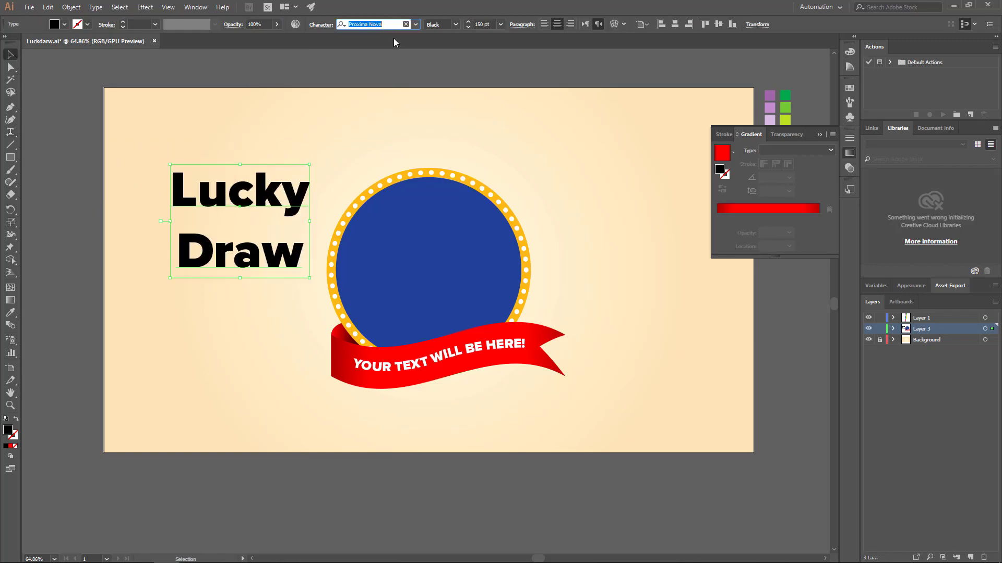
pyautogui.write('sande')
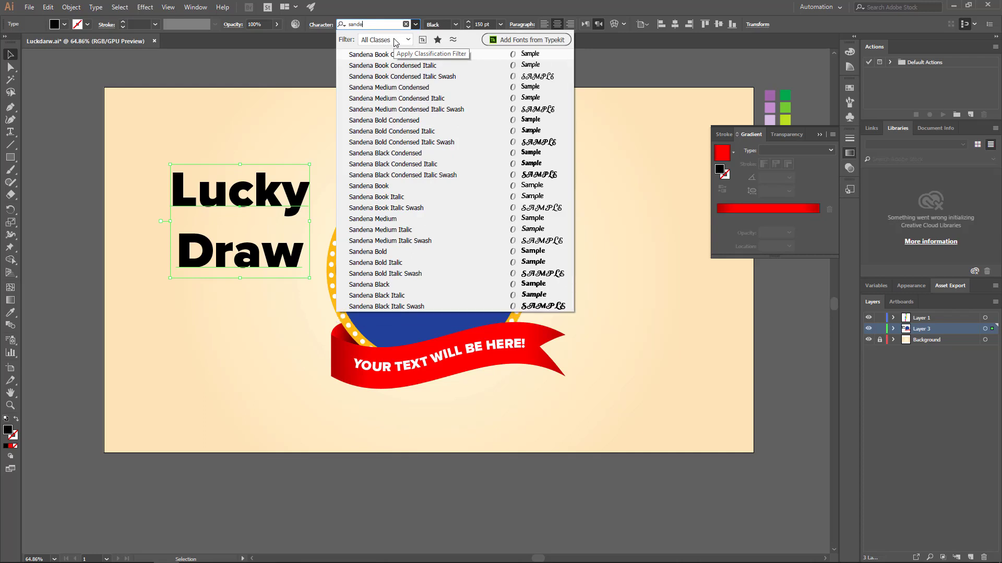
pyautogui.click(418, 295)
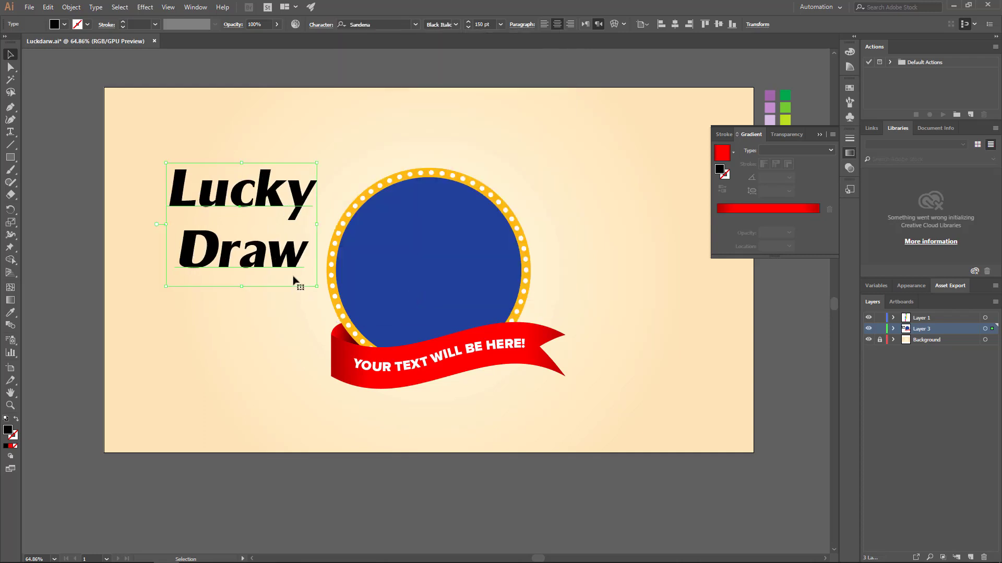
pyautogui.click(62, 29)
pyautogui.click(24, 45)
pyautogui.click(268, 192)
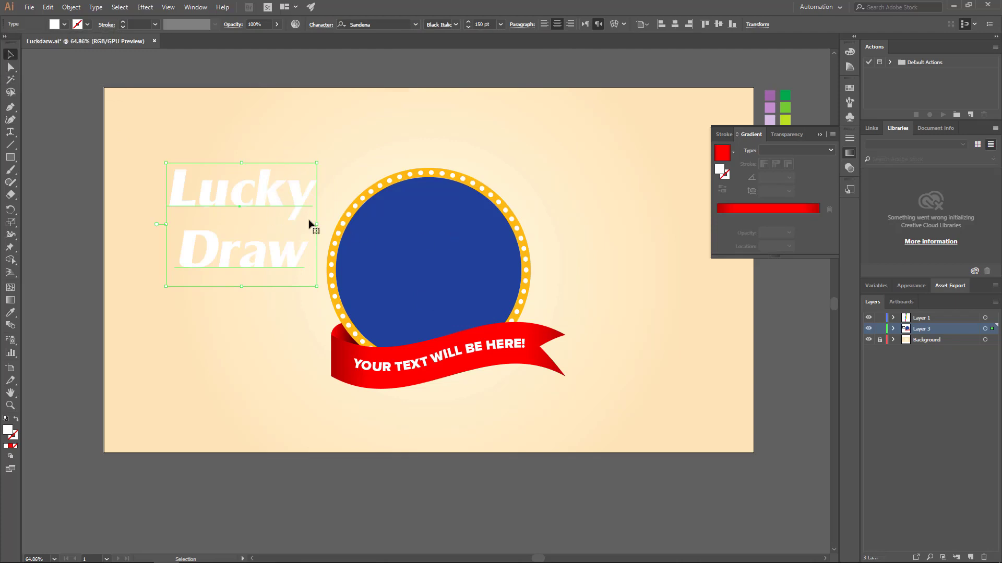
# - Move the Lucky Draw text onto the blue circle, scale it down to about 128 pt and centre it above the ribbon
pyautogui.moveTo(262, 192)
pyautogui.mouseDown()
pyautogui.moveTo(237, 218)
pyautogui.moveTo(449, 239)
pyautogui.mouseUp()
pyautogui.moveTo(507, 277)
pyautogui.mouseDown()
pyautogui.moveTo(484, 278)
pyautogui.moveTo(495, 277)
pyautogui.mouseUp()
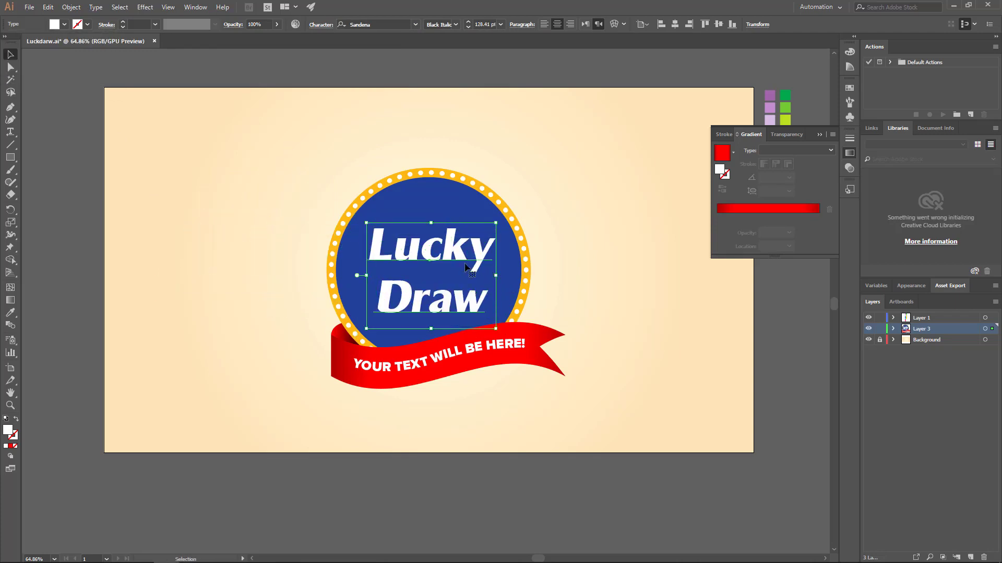
pyautogui.moveTo(438, 251); pyautogui.dragTo(435, 248)
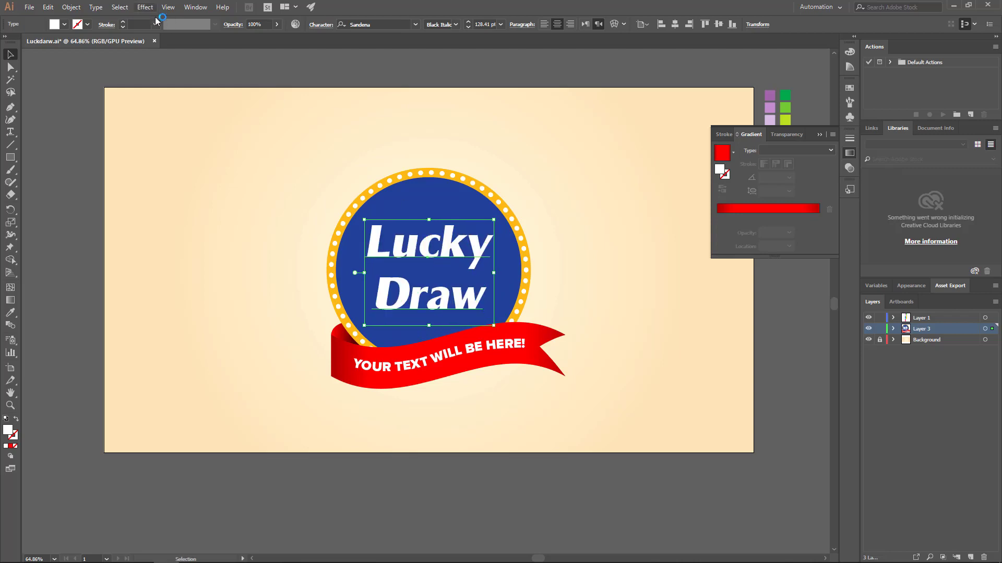
# - Reduce the leading between the two lines of the Lucky Draw text
pyautogui.click(321, 25)
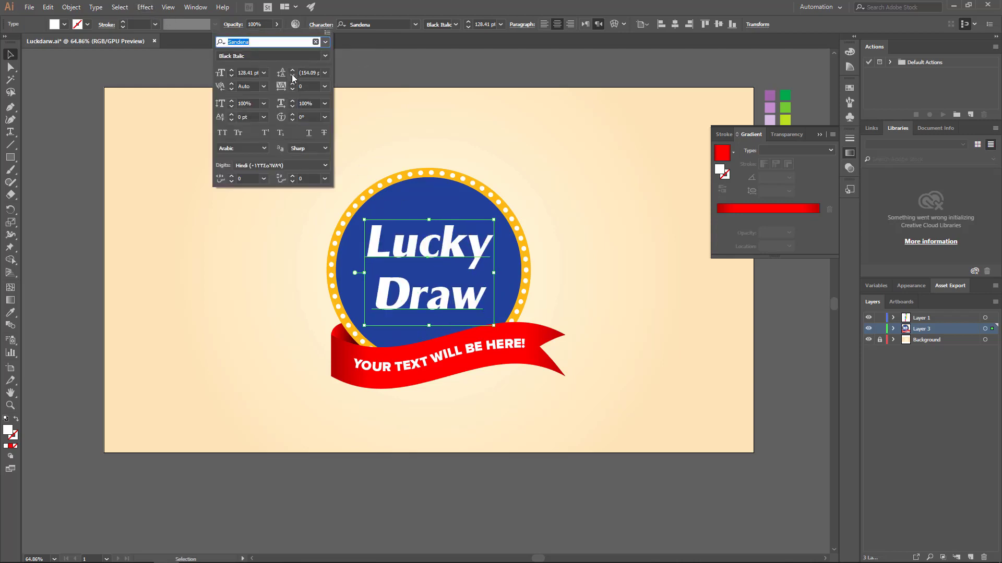
pyautogui.click(292, 75)
pyautogui.click(462, 278)
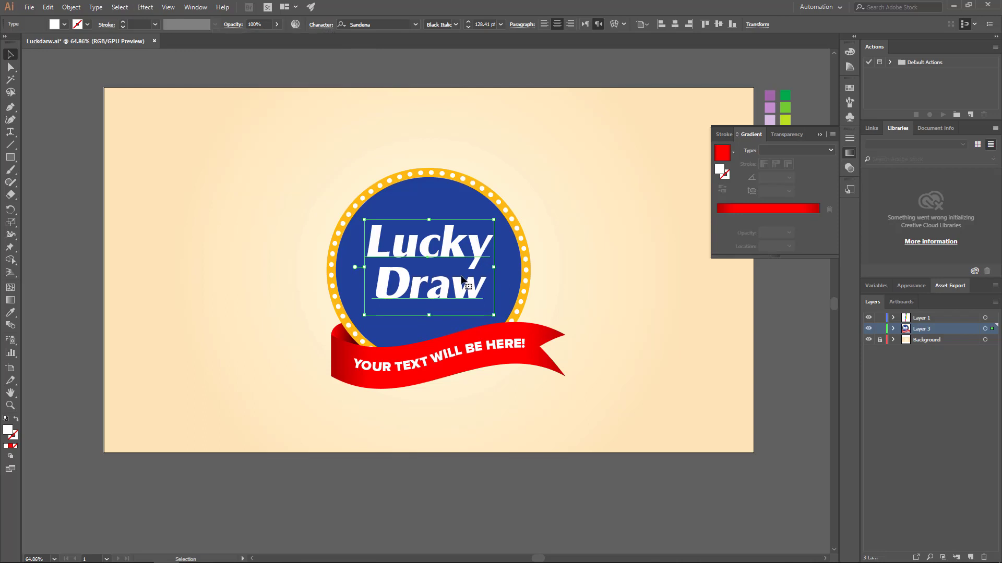
pyautogui.doubleClick(456, 253)
pyautogui.press('Escape')
# - Start a 3D Extrude & Bevel effect on the Lucky Draw text with preview on and all three rotation angles at 0°
pyautogui.click(145, 6)
pyautogui.moveTo(204, 66)
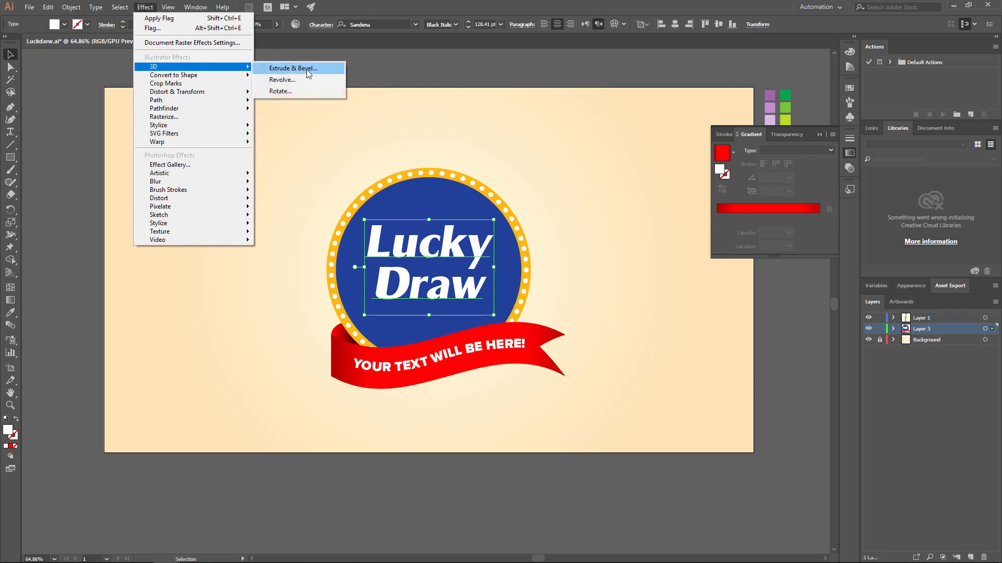
pyautogui.click(305, 70)
pyautogui.click(791, 291)
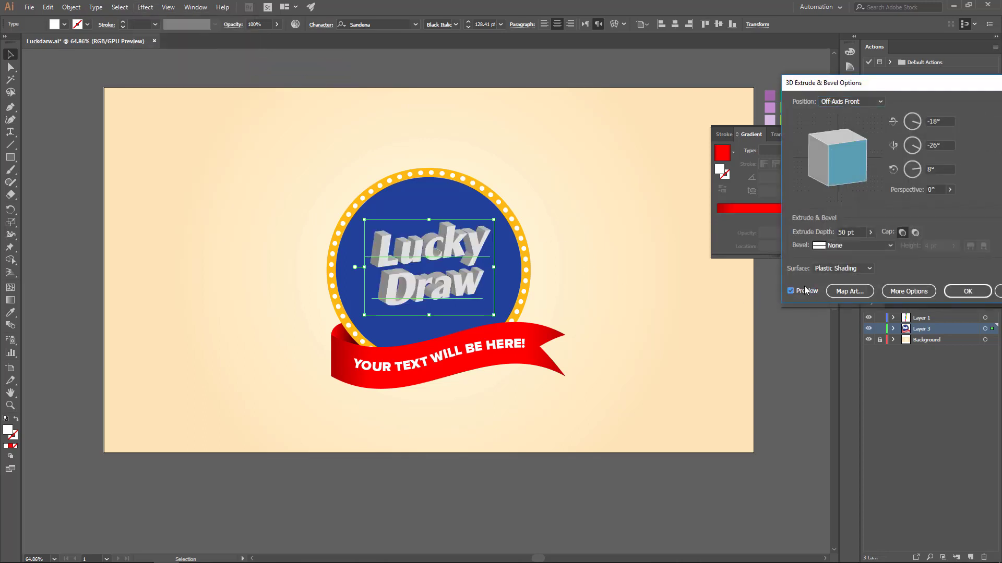
pyautogui.click(939, 121)
pyautogui.write('0')
pyautogui.press('Tab')
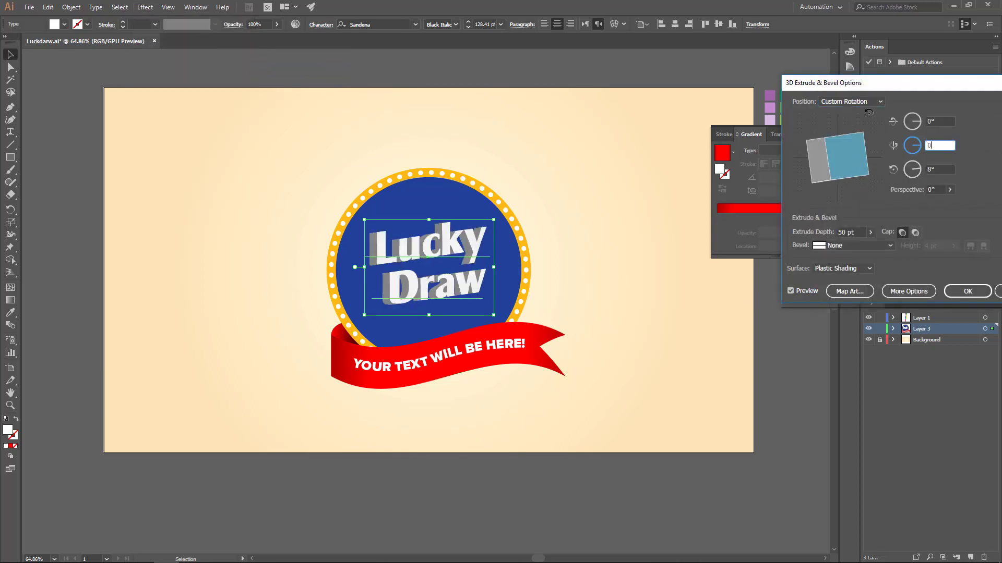
pyautogui.press('Tab')
pyautogui.write('0')
pyautogui.press('Tab')
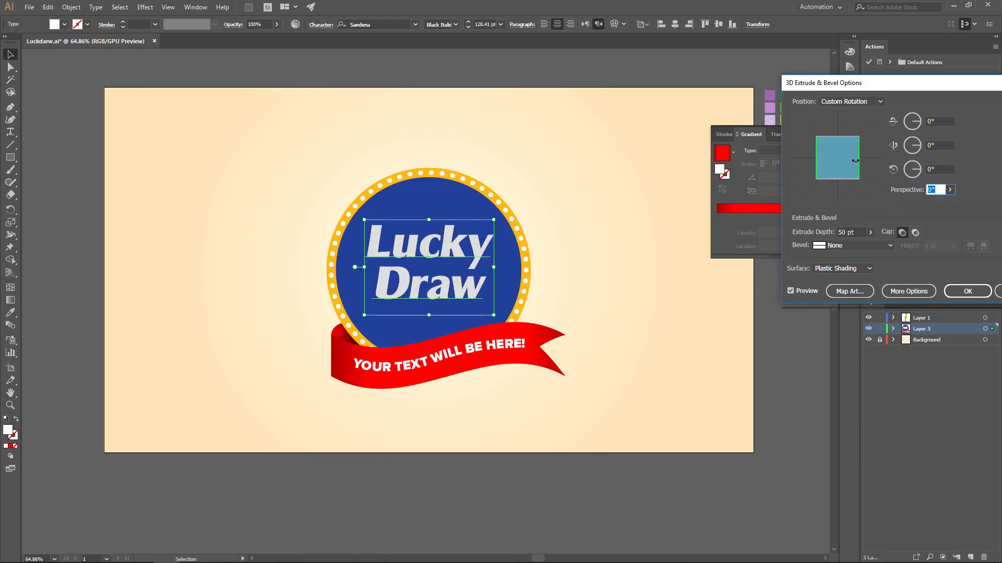
# - Set the extrusion's perspective to 120° and its vertical-axis rotation to 1°
pyautogui.write('120')
pyautogui.press('Tab')
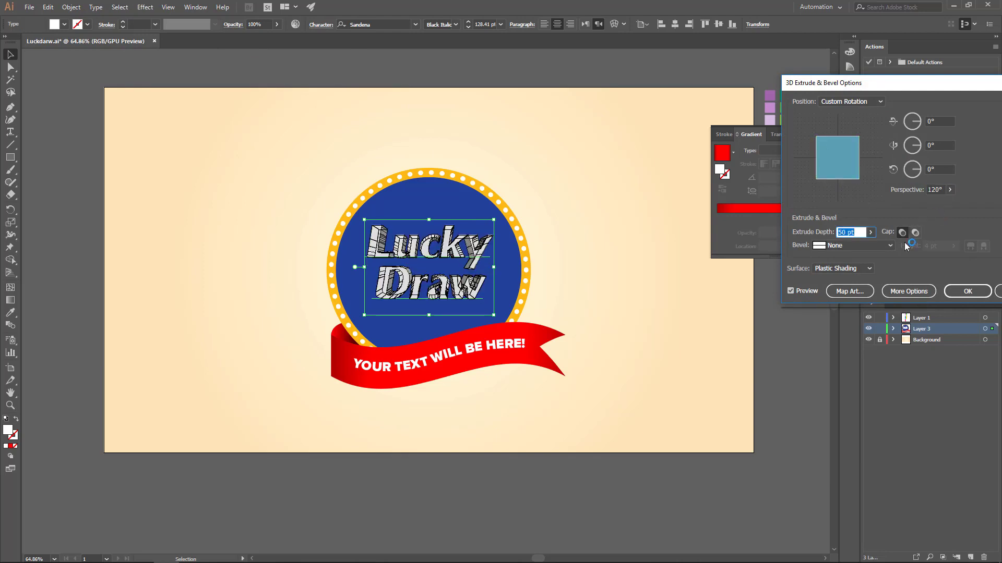
pyautogui.click(942, 146)
pyautogui.press('Up')
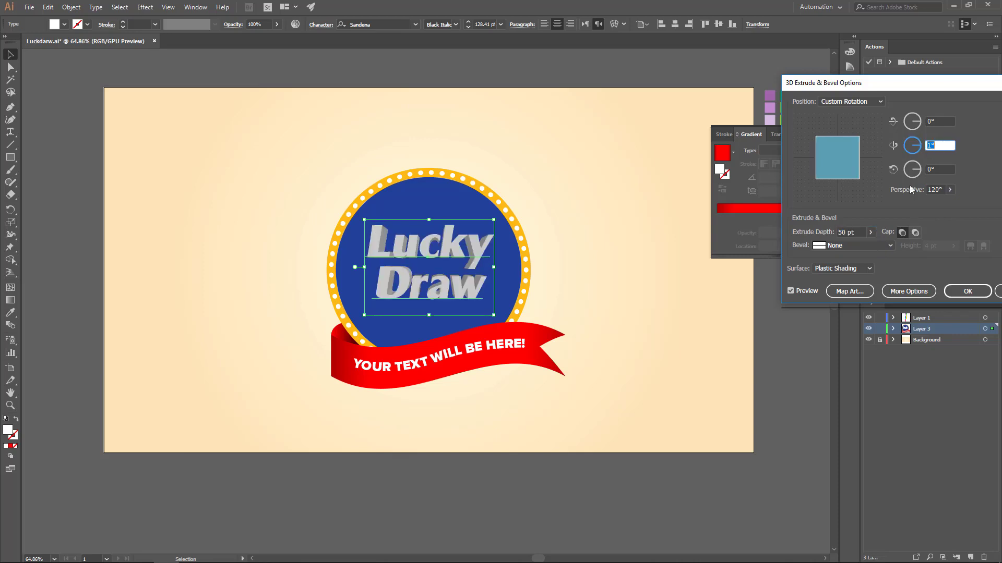
# - Add a second light near the centre of the extrusion's shading sphere to brighten the letter faces, and apply the 3D effect
pyautogui.click(895, 290)
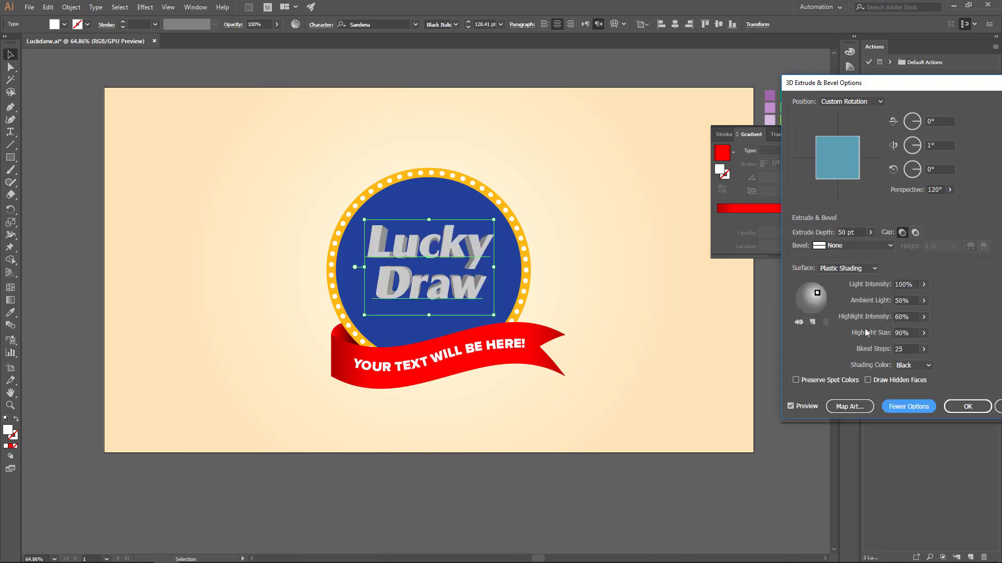
pyautogui.moveTo(811, 298); pyautogui.dragTo(812, 299)
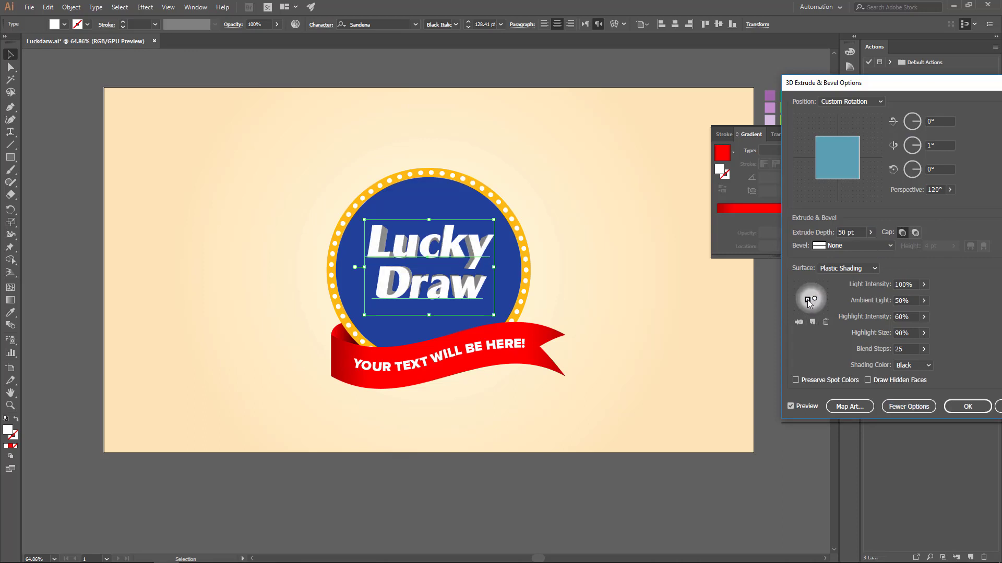
pyautogui.click(962, 407)
pyautogui.click(690, 324)
# - Expand the appearance of the 3D Lucky Draw text into editable shapes
pyautogui.press('z')
pyautogui.moveTo(432, 279); pyautogui.dragTo(580, 299)
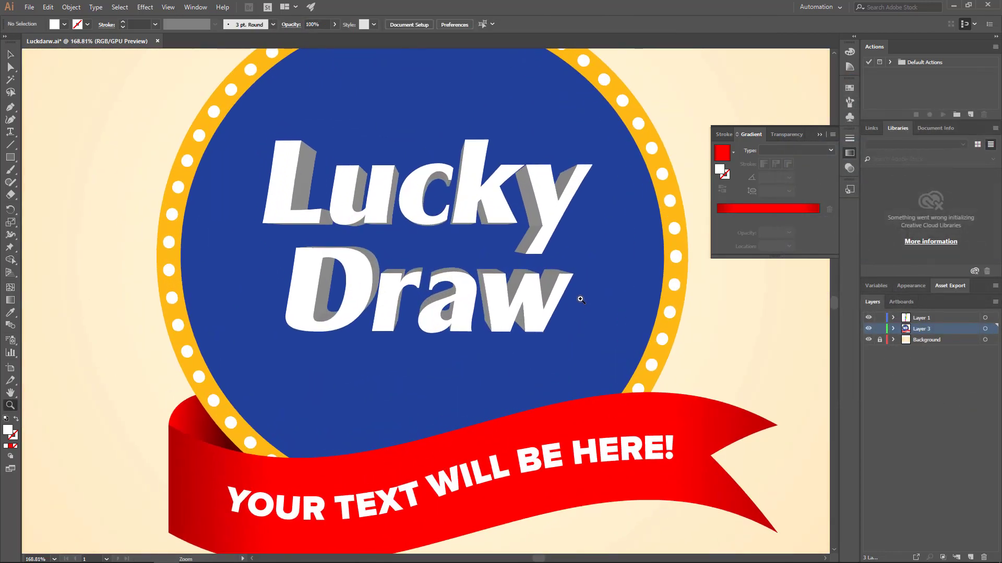
pyautogui.press('v')
pyautogui.click(472, 202)
pyautogui.click(70, 8)
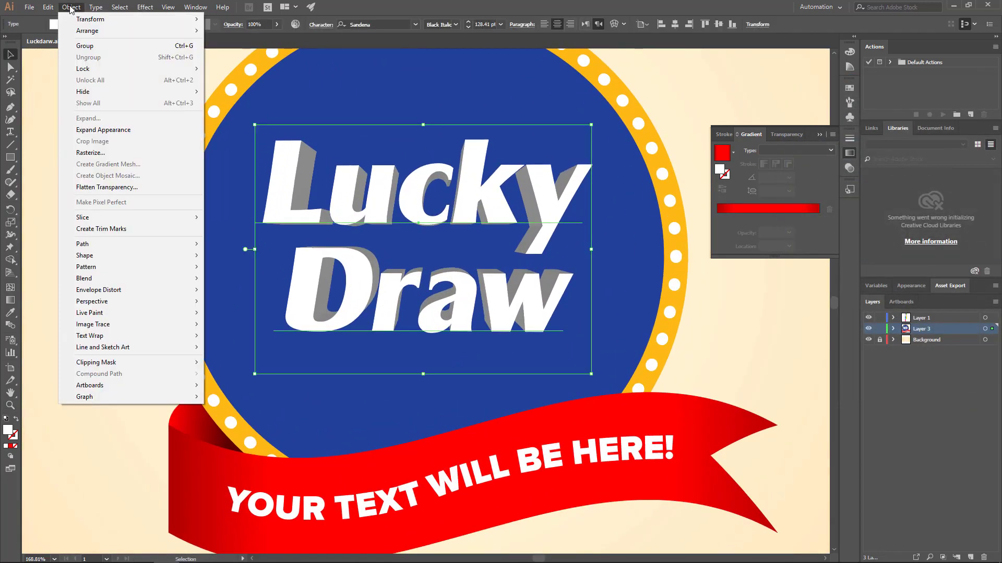
pyautogui.click(125, 130)
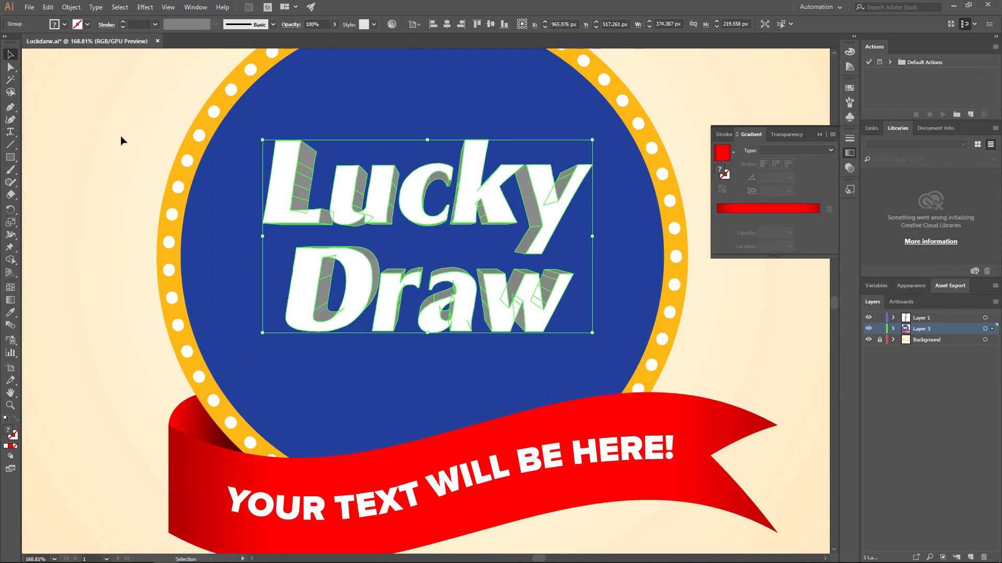
pyautogui.click(121, 140)
# - Ungroup the expanded Lucky Draw lettering by one level
pyautogui.click(279, 157)
pyautogui.click(71, 8)
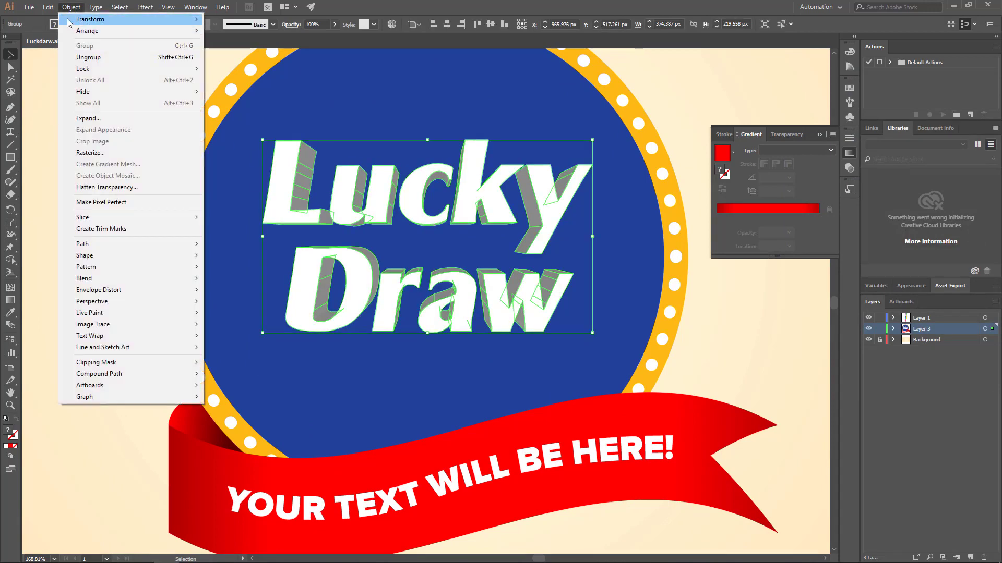
pyautogui.click(72, 58)
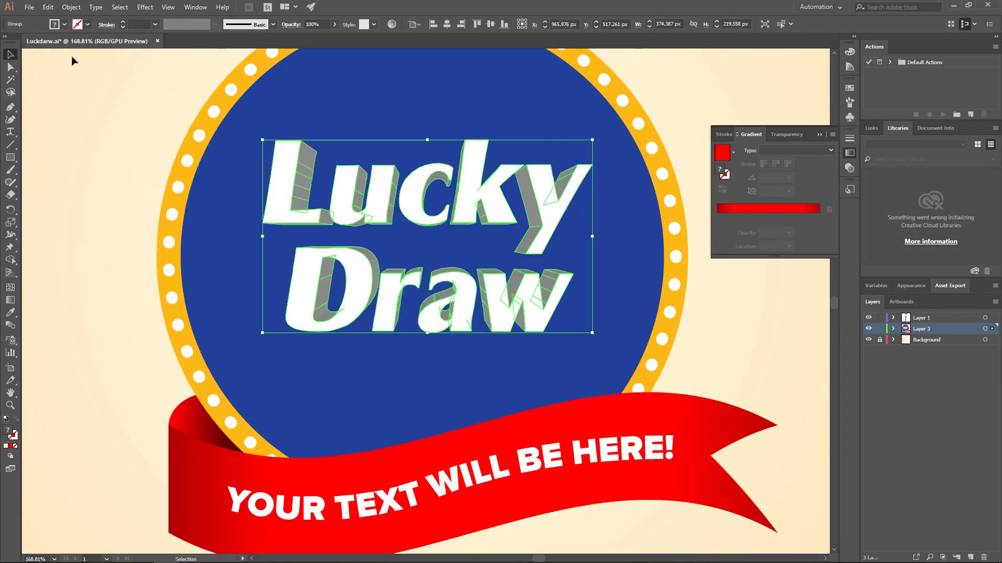
# - Start a Drop Shadow effect on the Lucky Draw lettering with preview on and an X offset of -7 px
pyautogui.click(145, 7)
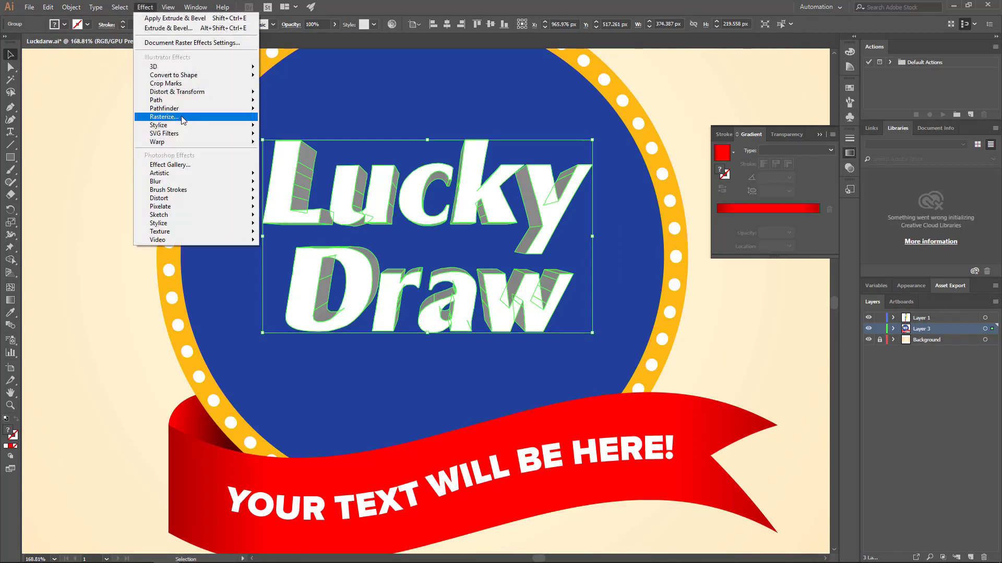
pyautogui.moveTo(251, 125)
pyautogui.click(295, 127)
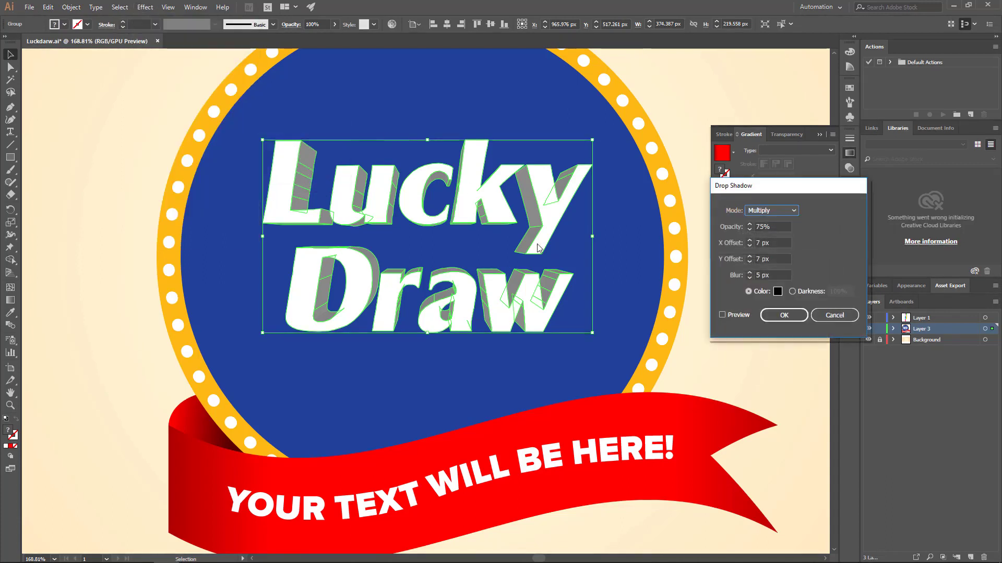
pyautogui.click(738, 316)
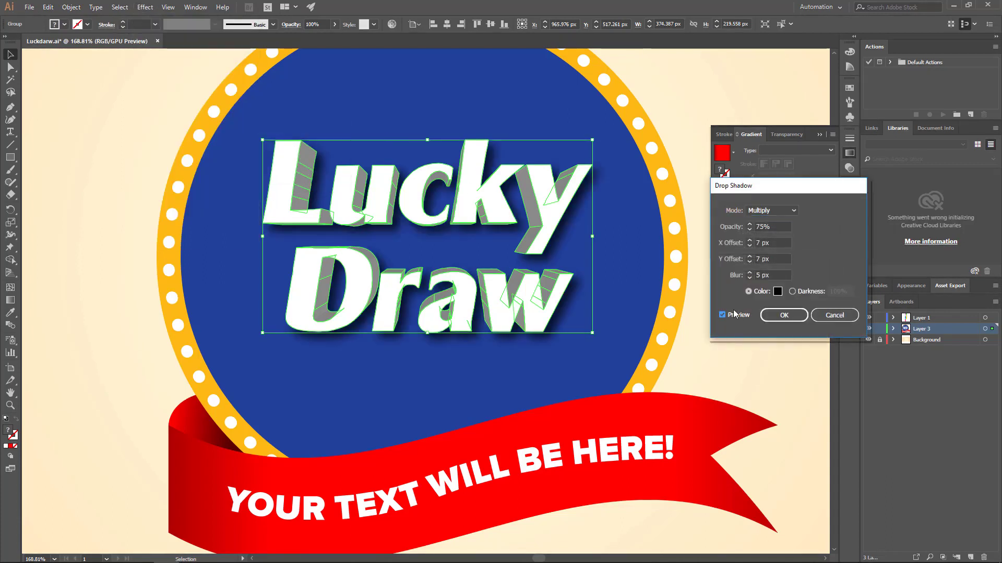
pyautogui.click(773, 241)
pyautogui.write('-')
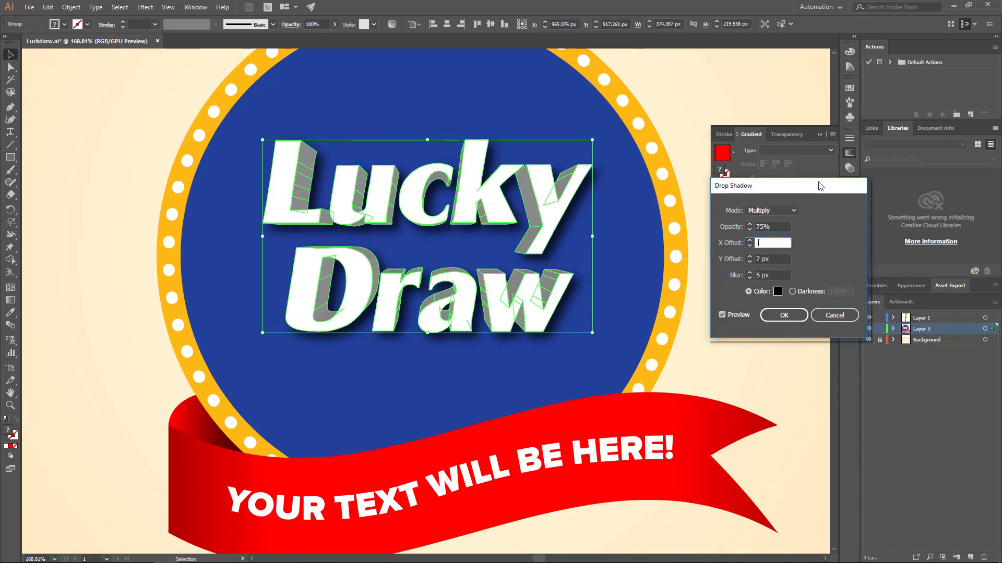
pyautogui.write('7')
pyautogui.press('Tab')
# - Set the drop shadow's opacity to 85% and its blur to 10 px
pyautogui.click(774, 225)
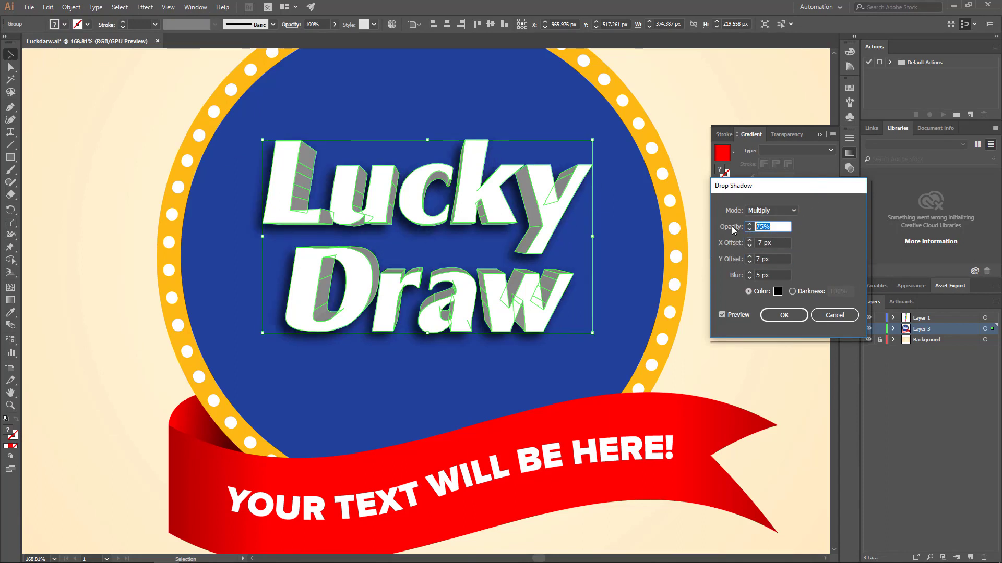
pyautogui.write('85')
pyautogui.press('Tab')
pyautogui.click(771, 275)
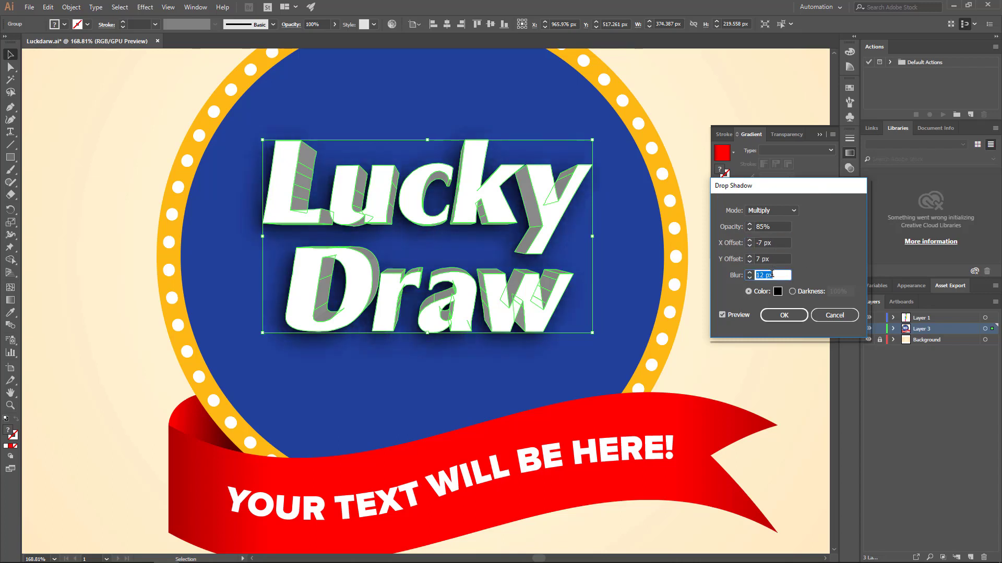
# - Set the drop shadow's X offset to -9 px and Y offset to 8 px, apply it and deselect the lettering
pyautogui.click(778, 243)
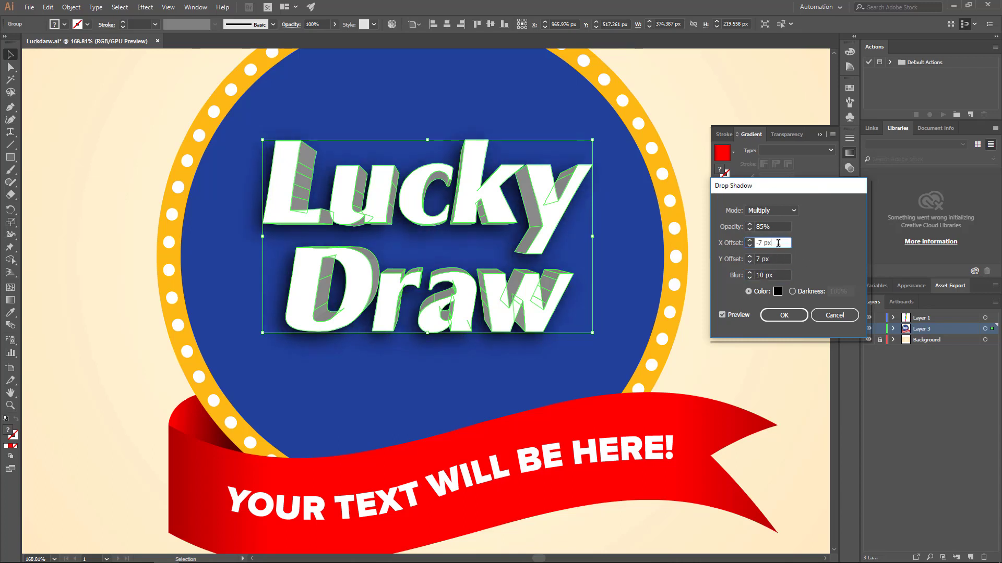
pyautogui.press('Down')
pyautogui.press('Down')
pyautogui.press('Tab')
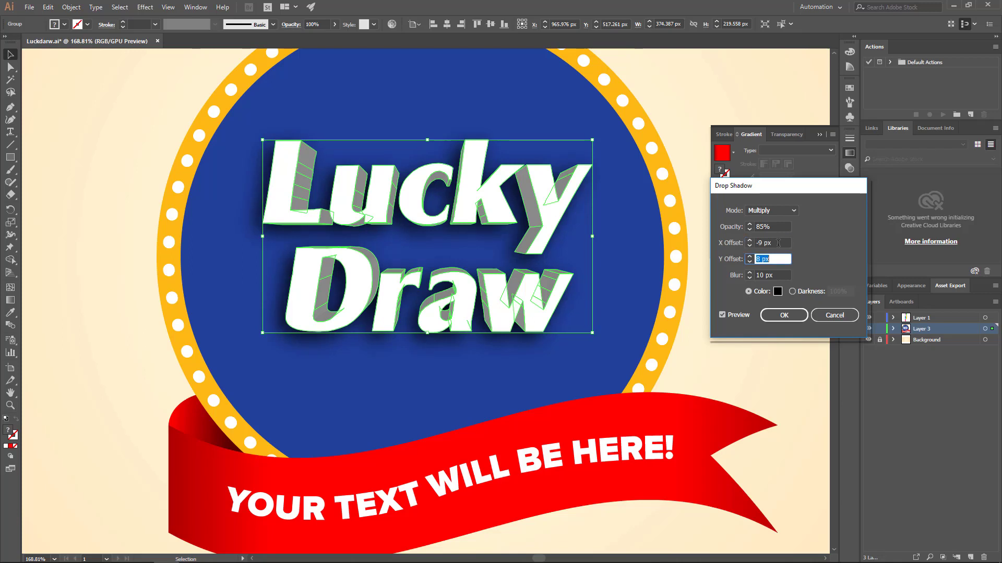
pyautogui.click(784, 315)
pyautogui.click(787, 321)
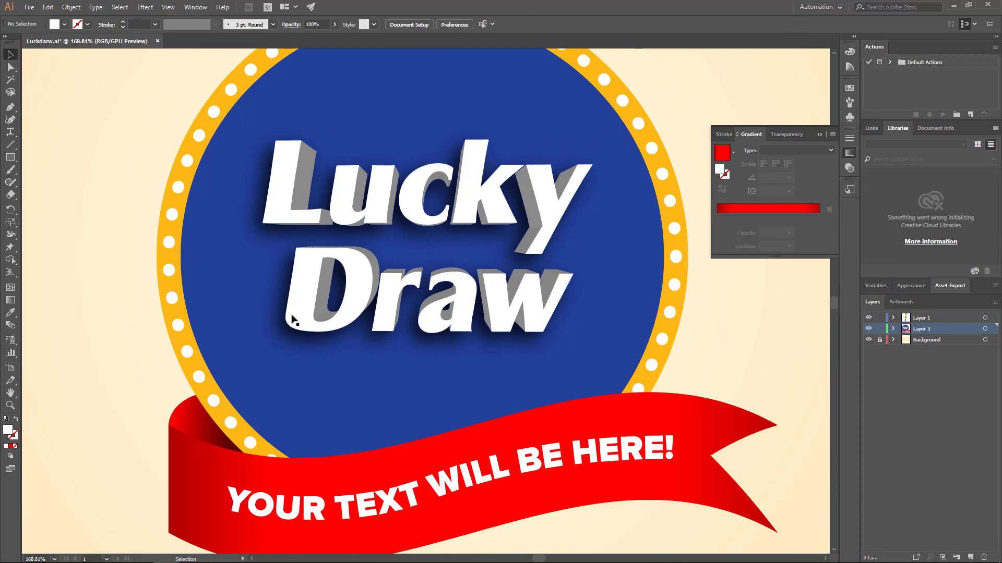
# - Copy the blue circle with the golden outline and paste the duplicate directly in front of it
pyautogui.press('z')
pyautogui.moveTo(464, 347); pyautogui.dragTo(302, 309)
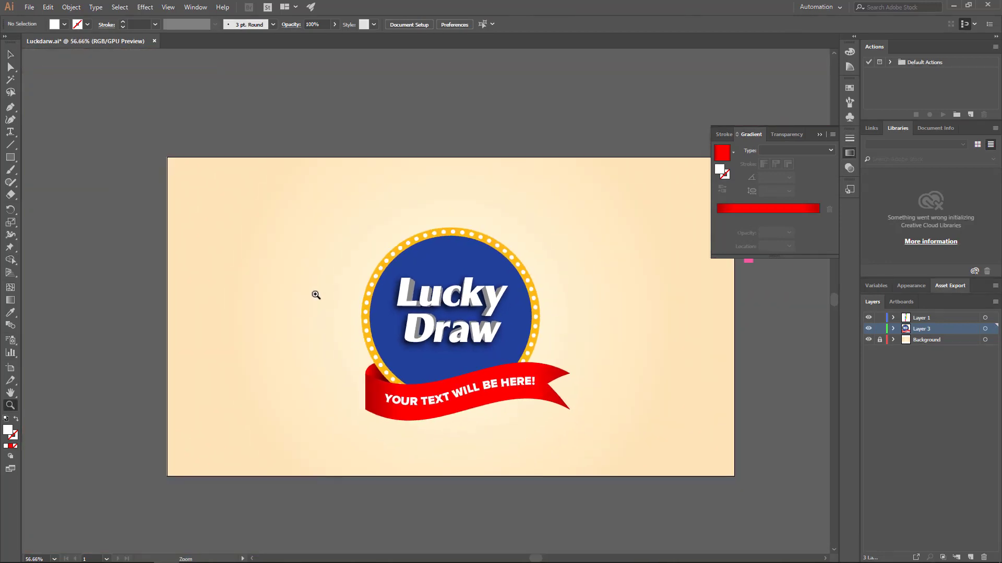
pyautogui.click(10, 55)
pyautogui.press('z')
pyautogui.moveTo(539, 349); pyautogui.dragTo(543, 346)
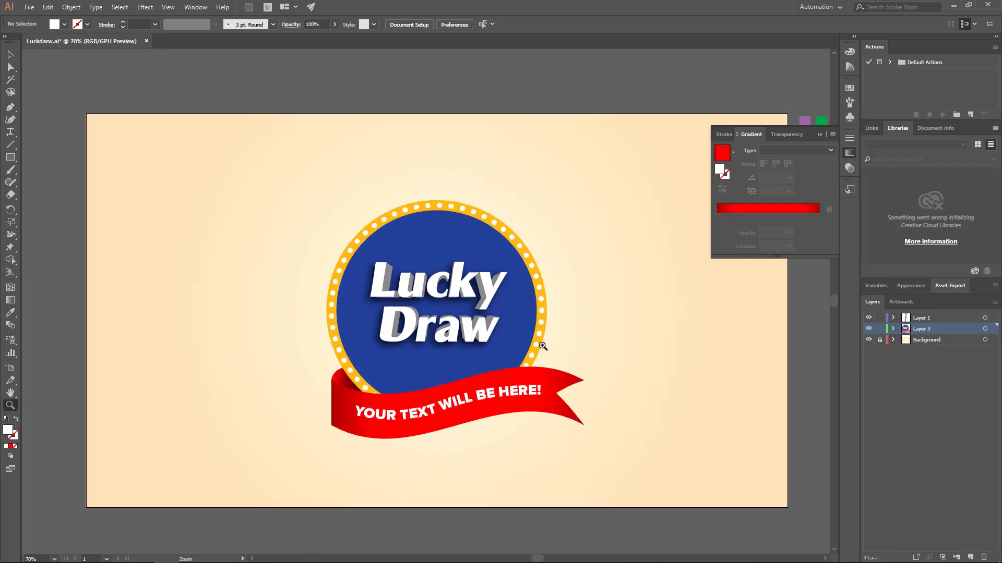
pyautogui.click(10, 54)
pyautogui.click(421, 224)
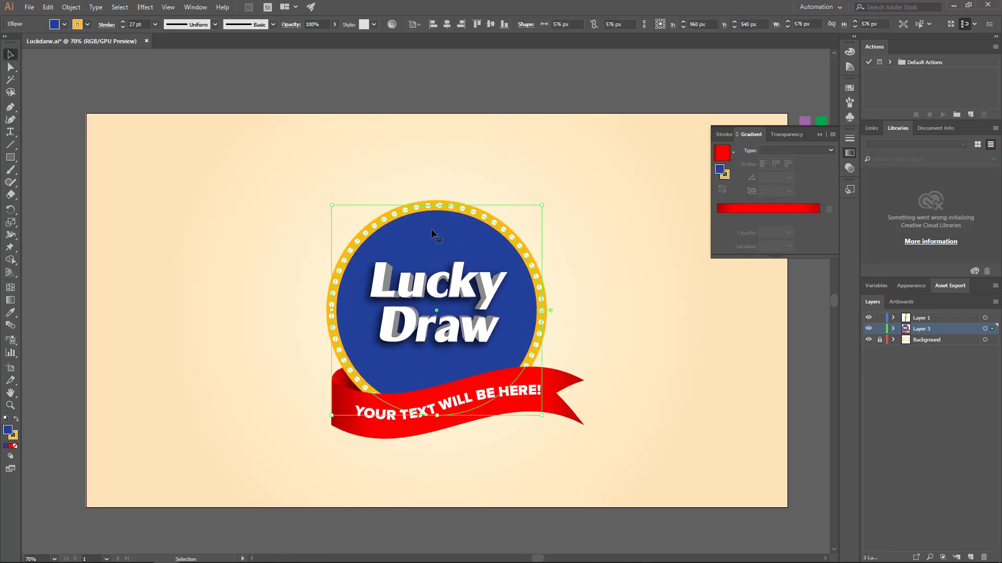
pyautogui.click(71, 7)
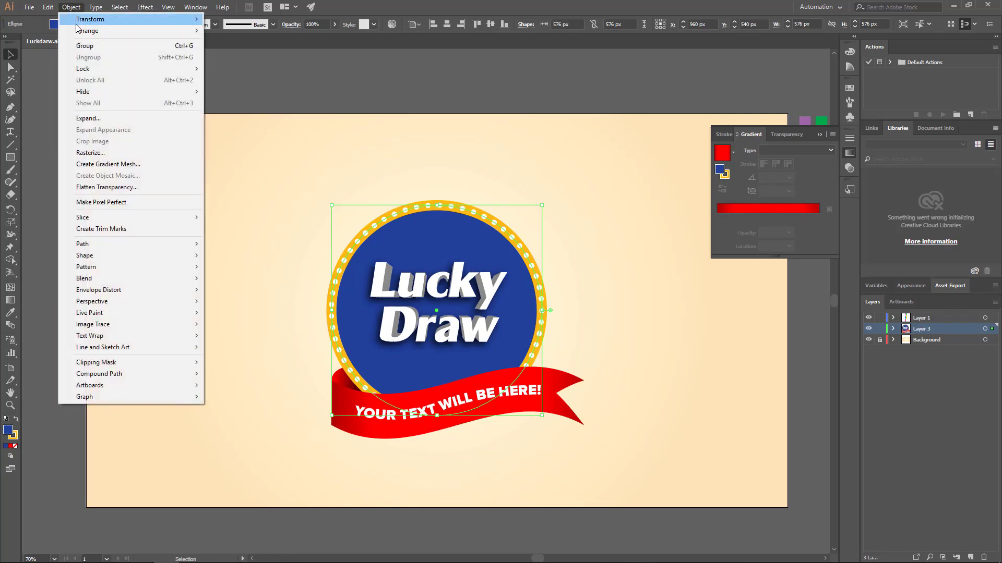
pyautogui.moveTo(48, 7)
pyautogui.click(63, 57)
pyautogui.click(48, 6)
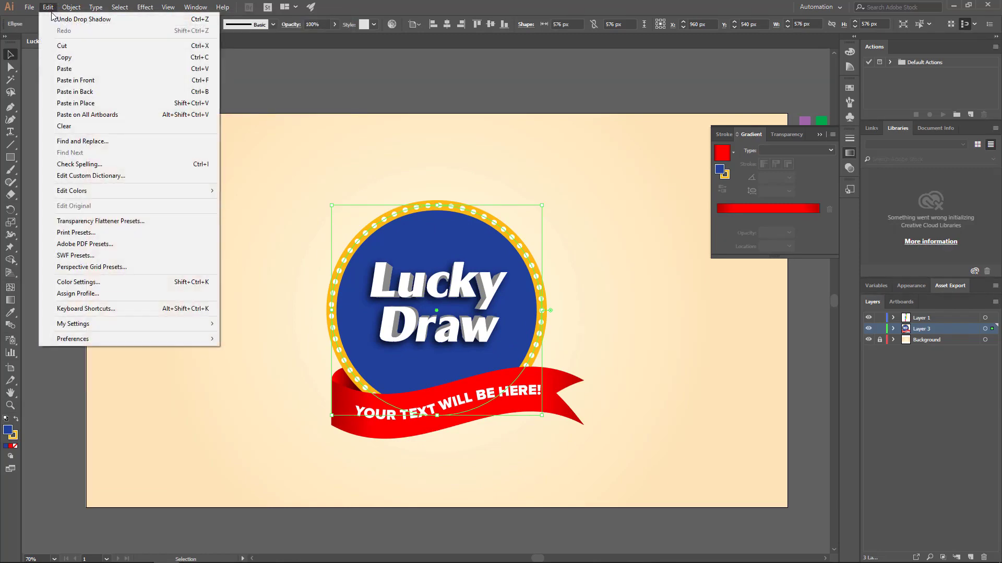
pyautogui.click(80, 81)
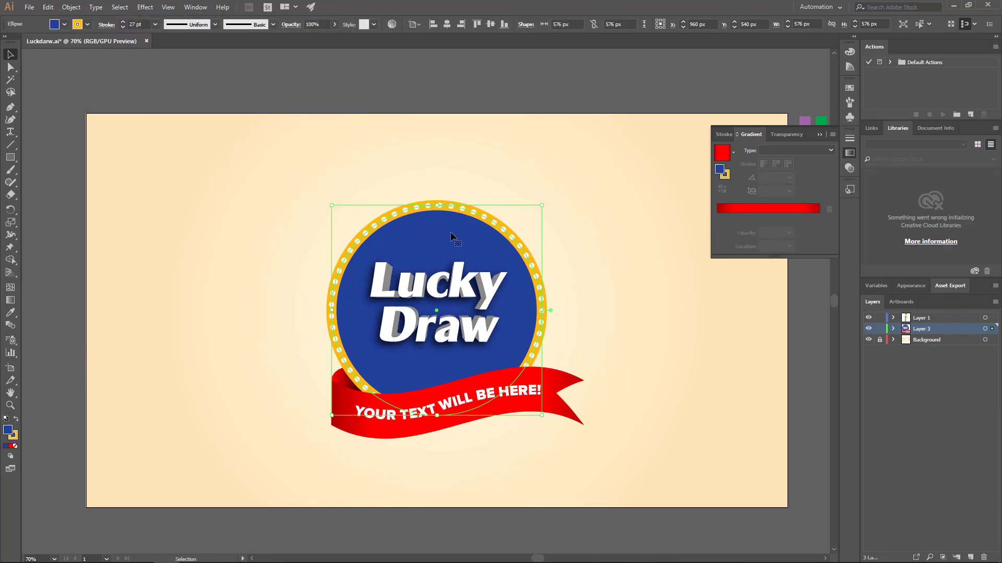
# - Remove the stroke from the circle copy and scale it about its centre to 546 px, fitting inside the golden rim
pyautogui.moveTo(452, 237); pyautogui.dragTo(315, 226)
pyautogui.hotkey('ctrl', 'z')
pyautogui.click(123, 28)
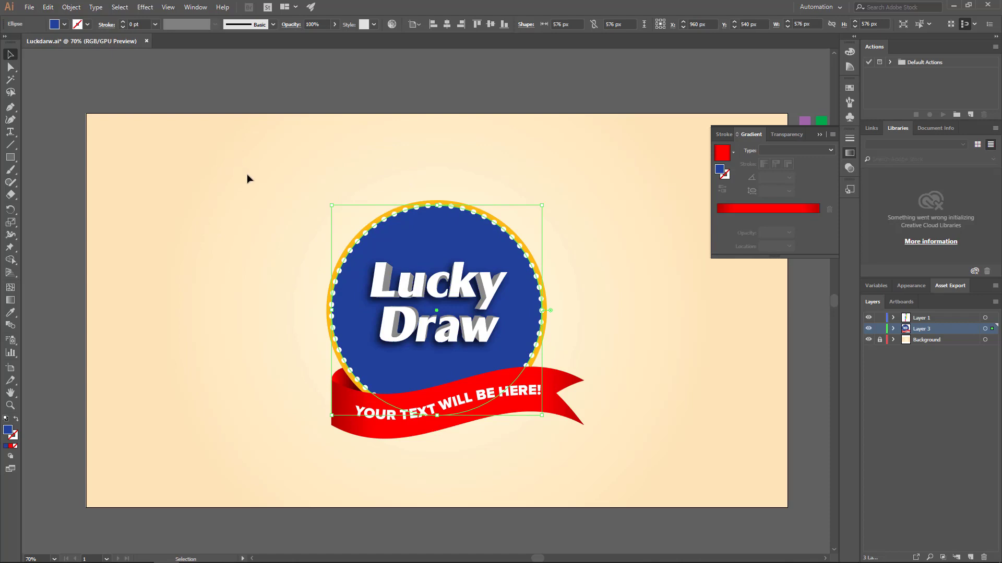
pyautogui.moveTo(542, 310); pyautogui.dragTo(537, 311)
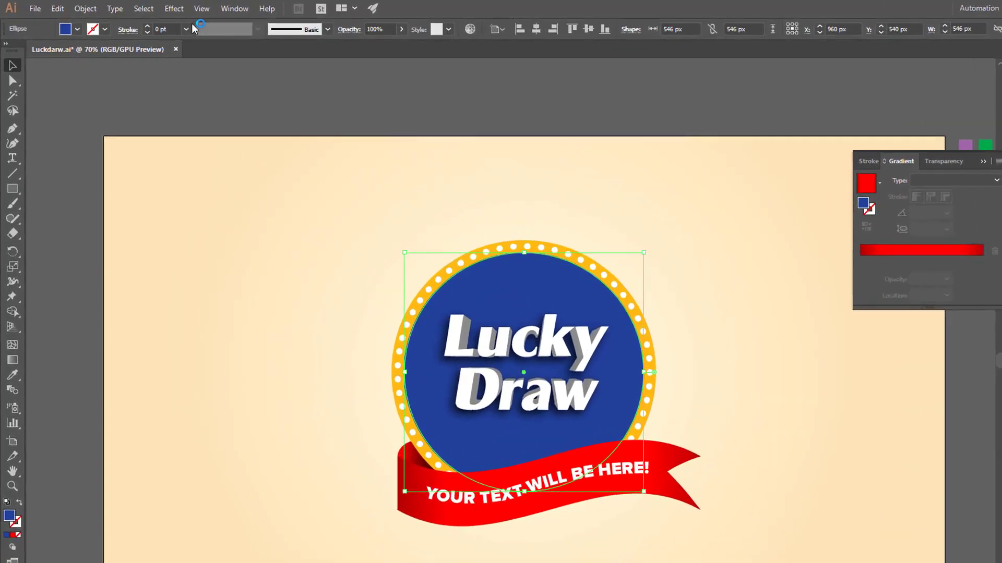
# - Start an Inner Glow effect on the inner blue circle with preview on, Normal mode and black (000000) as the colour
pyautogui.click(144, 7)
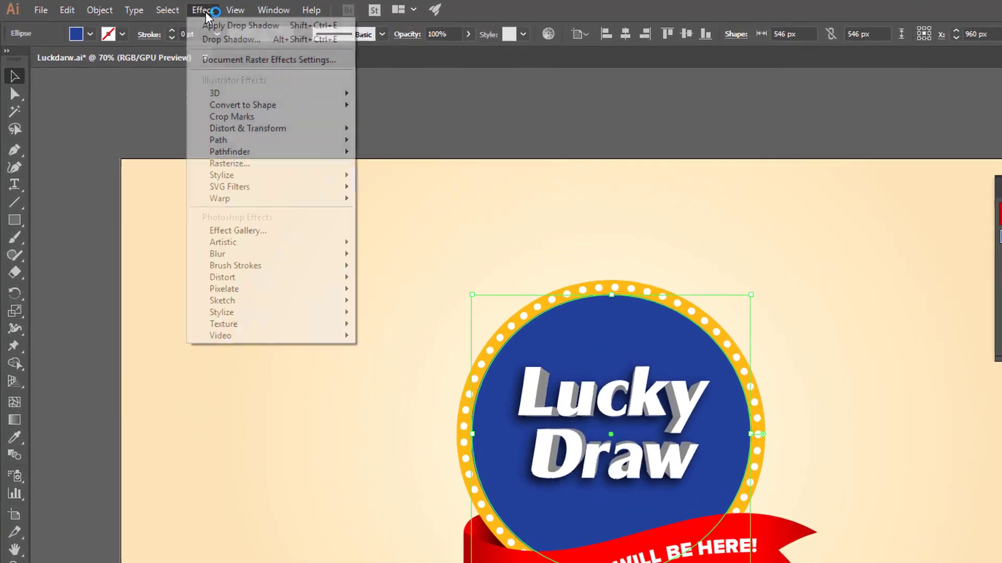
pyautogui.moveTo(270, 179)
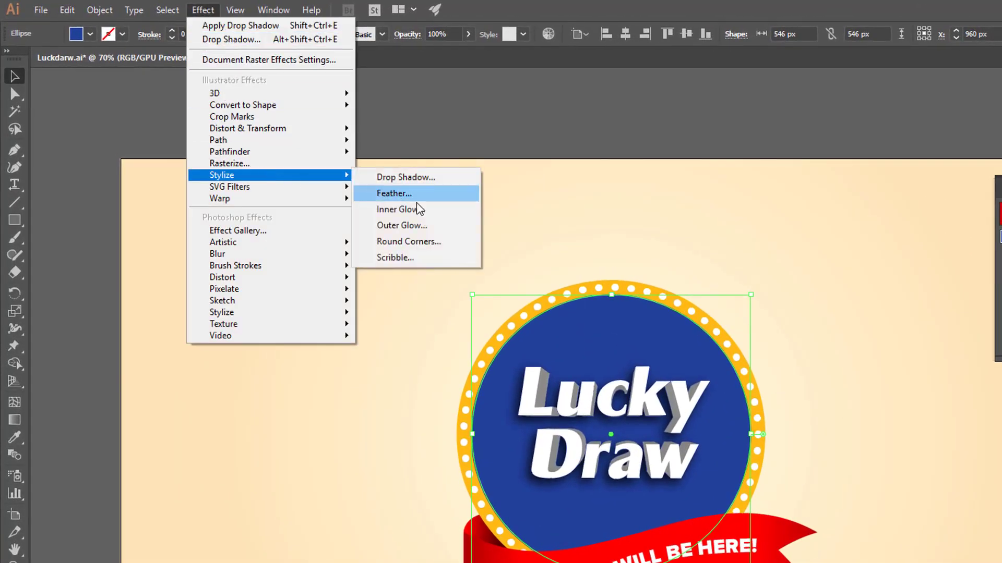
pyautogui.click(403, 207)
pyautogui.click(632, 432)
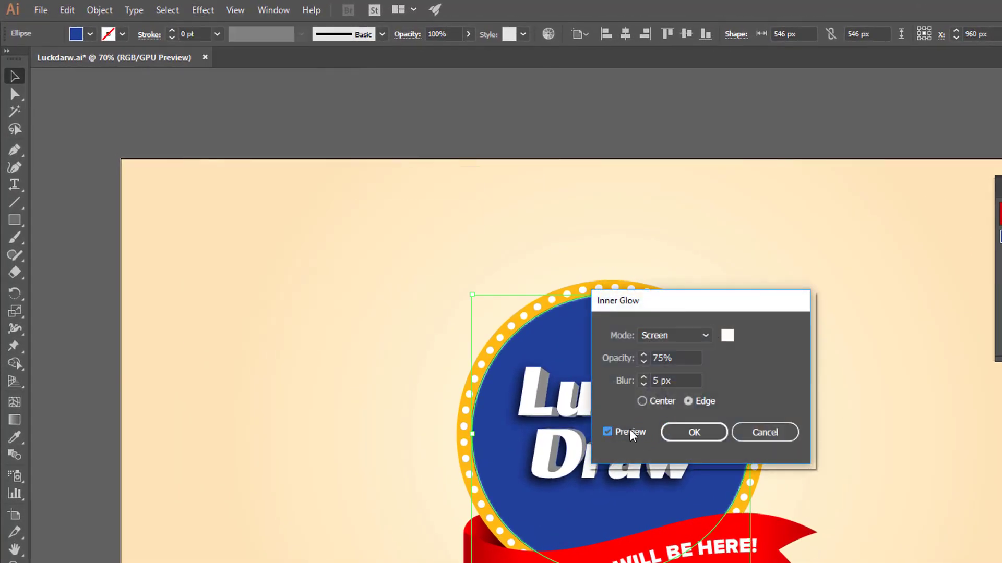
pyautogui.moveTo(670, 323); pyautogui.dragTo(835, 216)
pyautogui.click(844, 230)
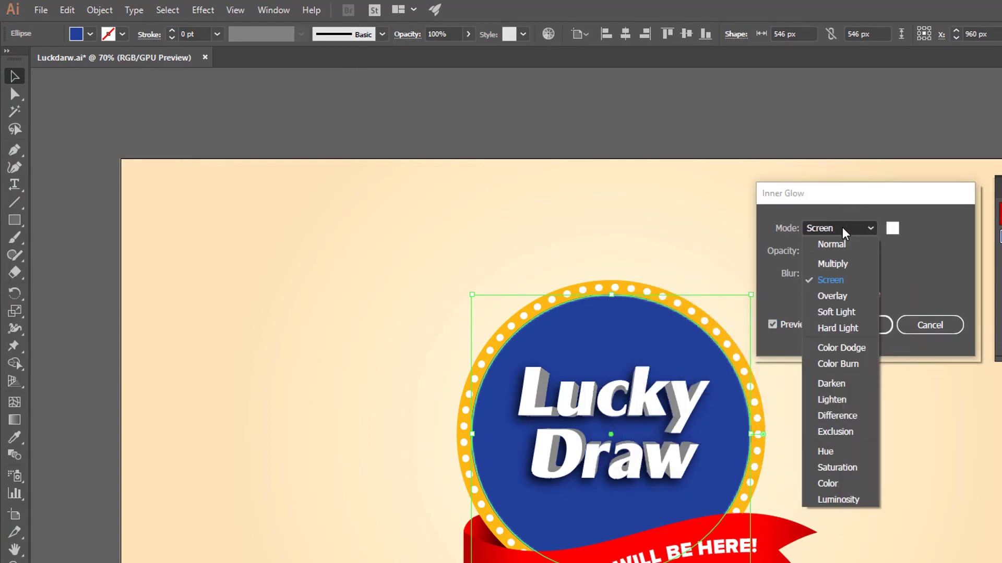
pyautogui.click(835, 244)
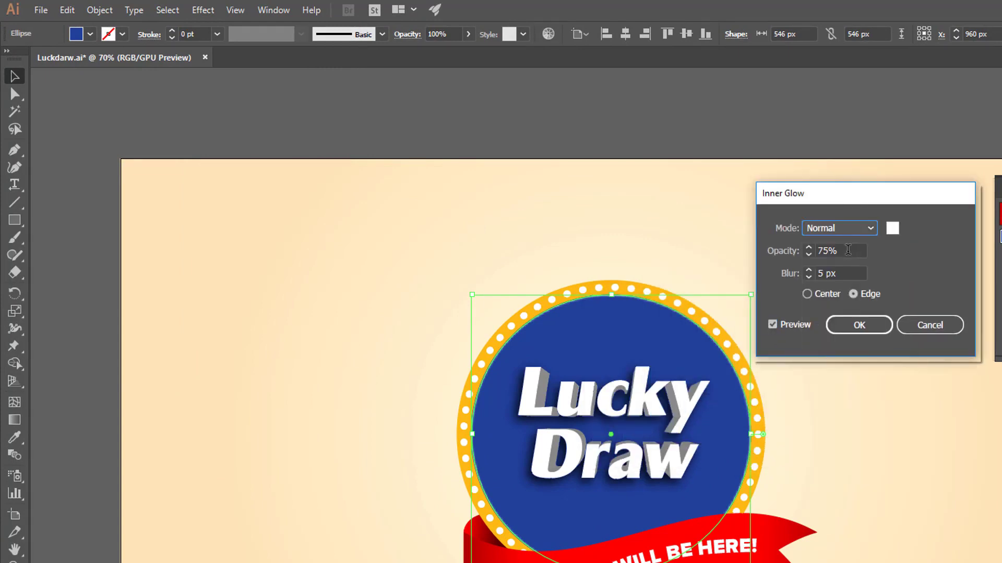
pyautogui.click(892, 228)
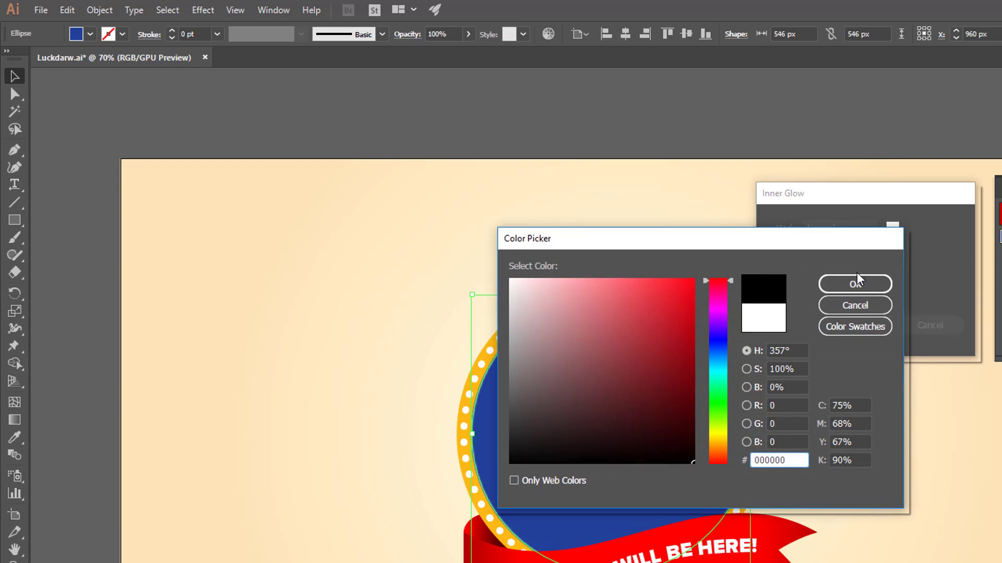
pyautogui.click(855, 283)
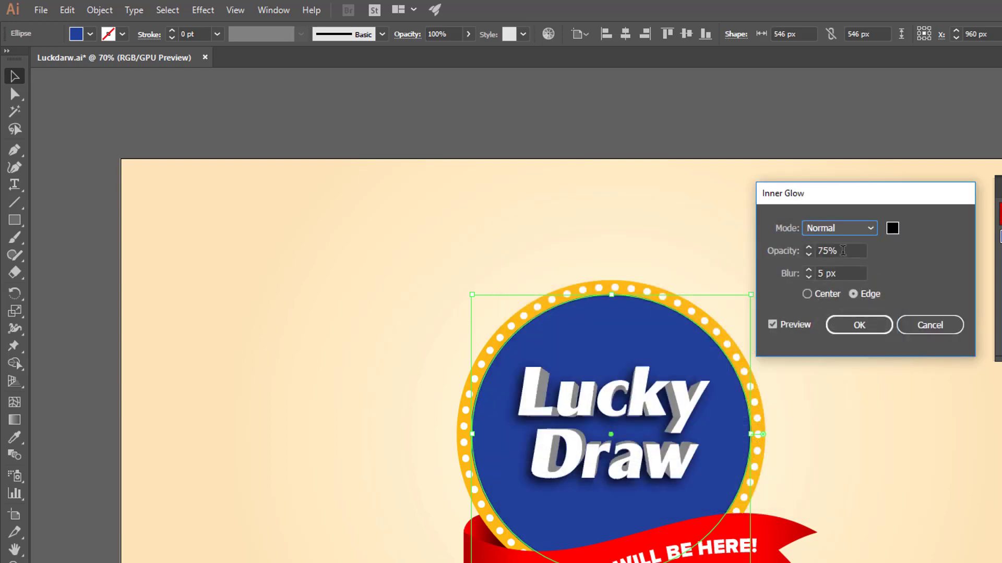
# - Set the inner glow's blur to 19 px, apply the effect and deselect the circle
pyautogui.click(842, 251)
pyautogui.click(843, 274)
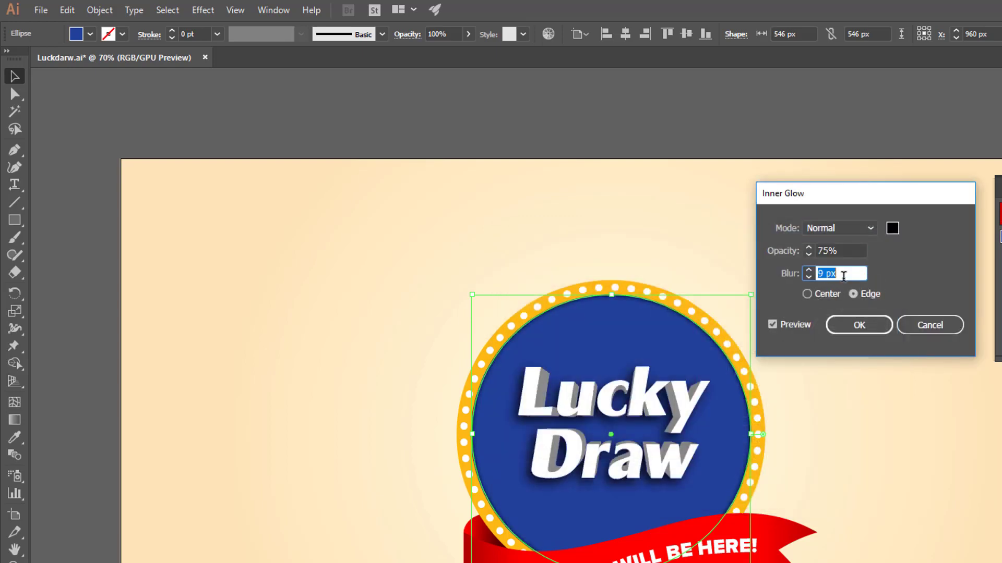
pyautogui.press('Up')
pyautogui.press('Up')
pyautogui.press('Up')
pyautogui.press('Up')
pyautogui.press('Up')
pyautogui.press('Up')
pyautogui.press('Up')
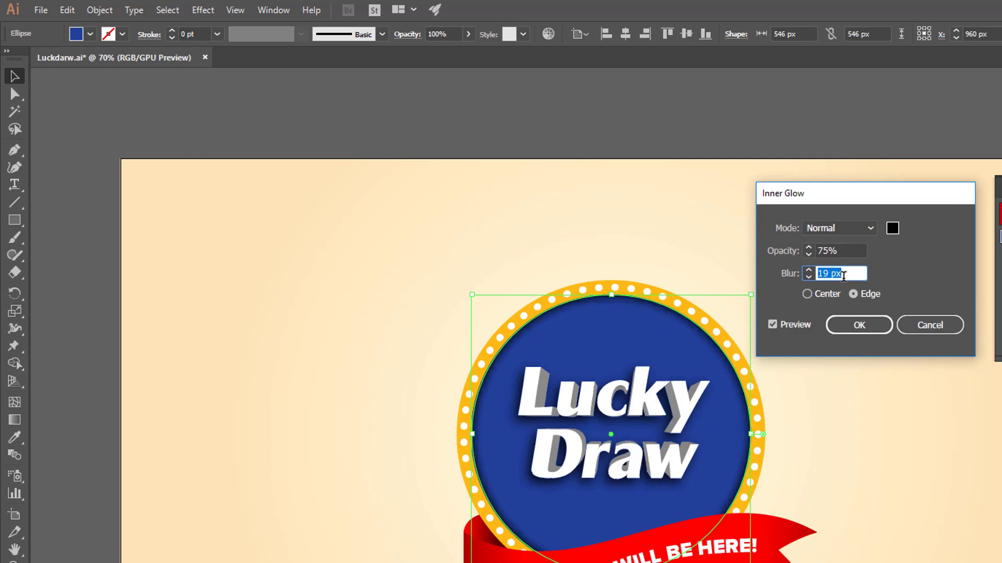
pyautogui.click(870, 327)
pyautogui.click(866, 336)
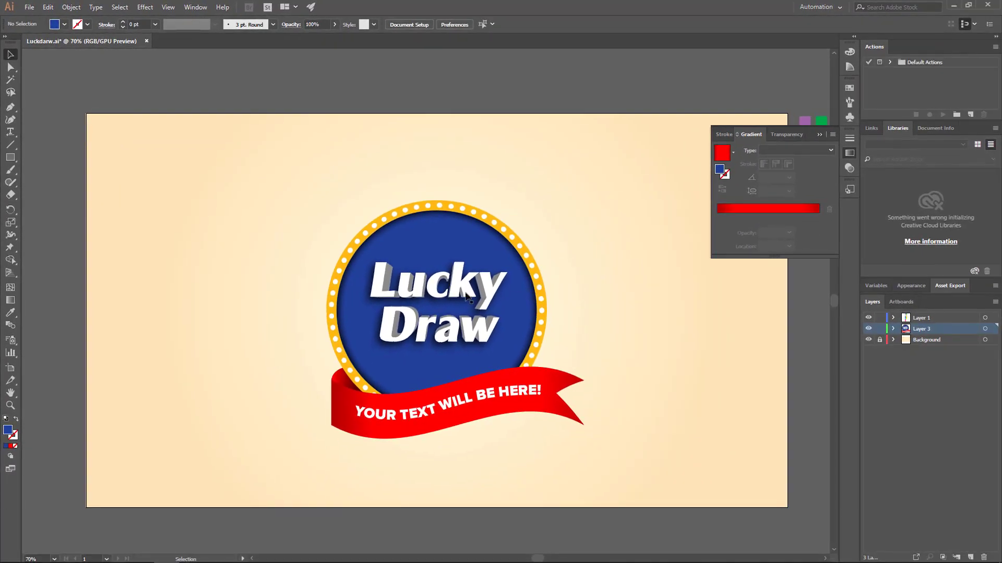
pyautogui.click(466, 296)
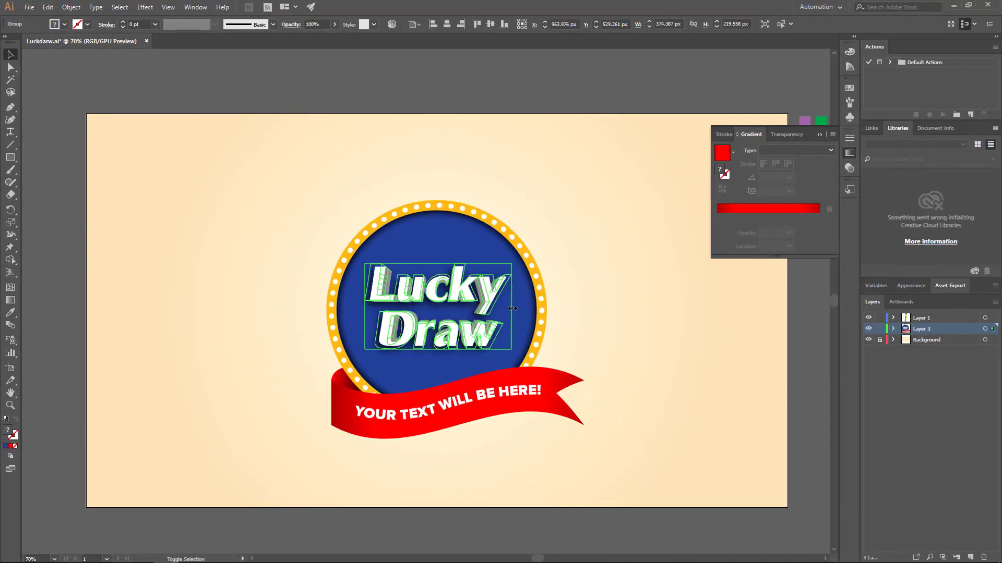
pyautogui.click(581, 302)
pyautogui.press('z')
pyautogui.moveTo(490, 270); pyautogui.dragTo(447, 260)
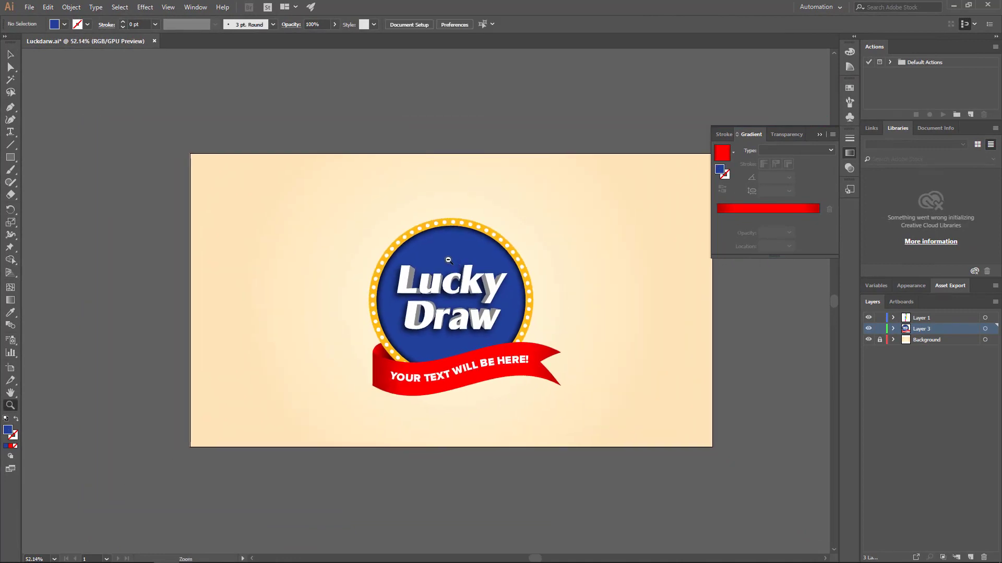
pyautogui.press('v')
# - Draw an unfilled, blue-outlined five-pointed star about 318 px wide in the empty background area to the upper right of the badge
pyautogui.click(819, 135)
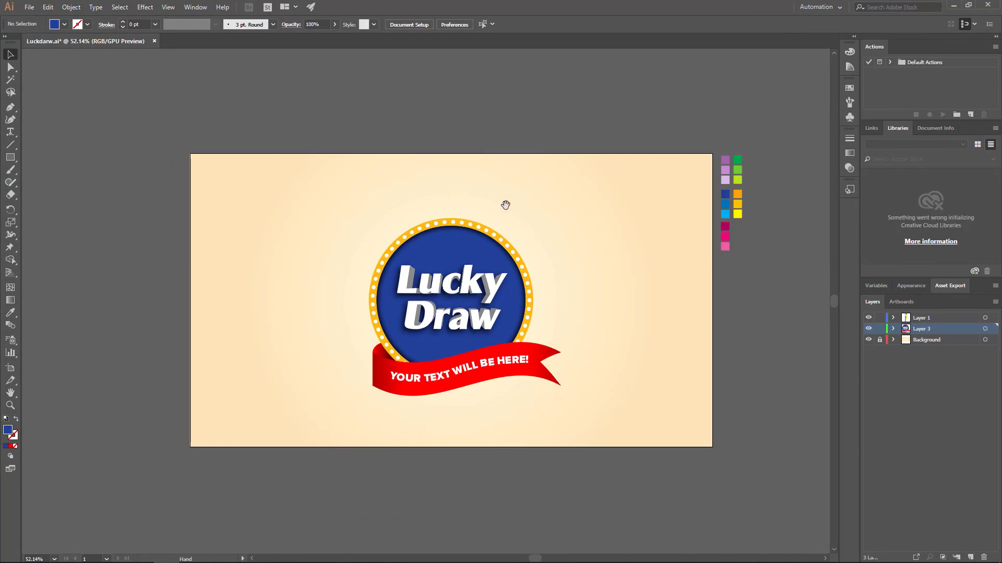
pyautogui.scroll(-2, 505, 205)
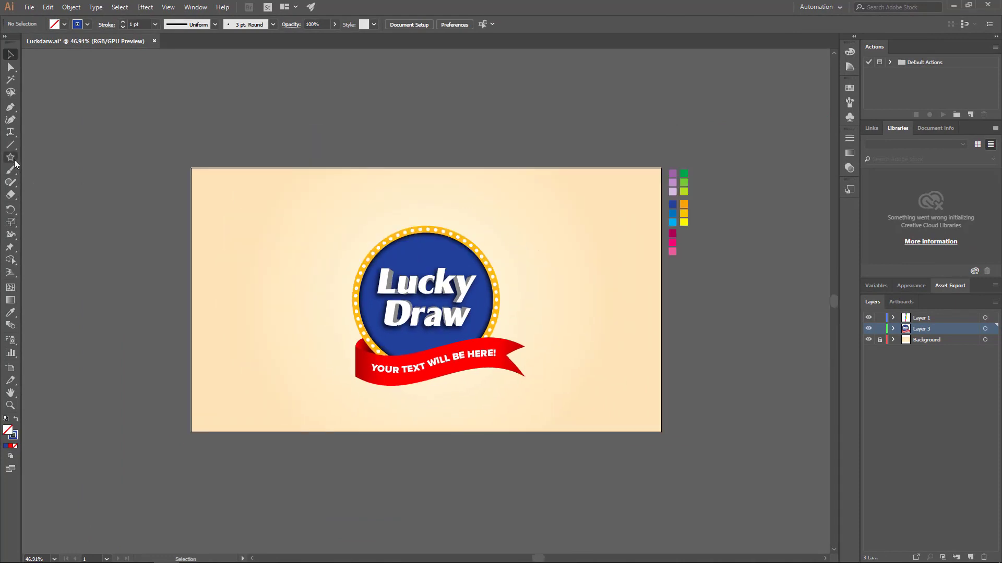
pyautogui.click(11, 159)
pyautogui.moveTo(543, 209); pyautogui.dragTo(805, 276)
pyautogui.press('v')
pyautogui.click(615, 256)
# - Draw a straight vertical Pen line from the star's top tip to its bottom inner corner
pyautogui.press('z')
pyautogui.press('space')
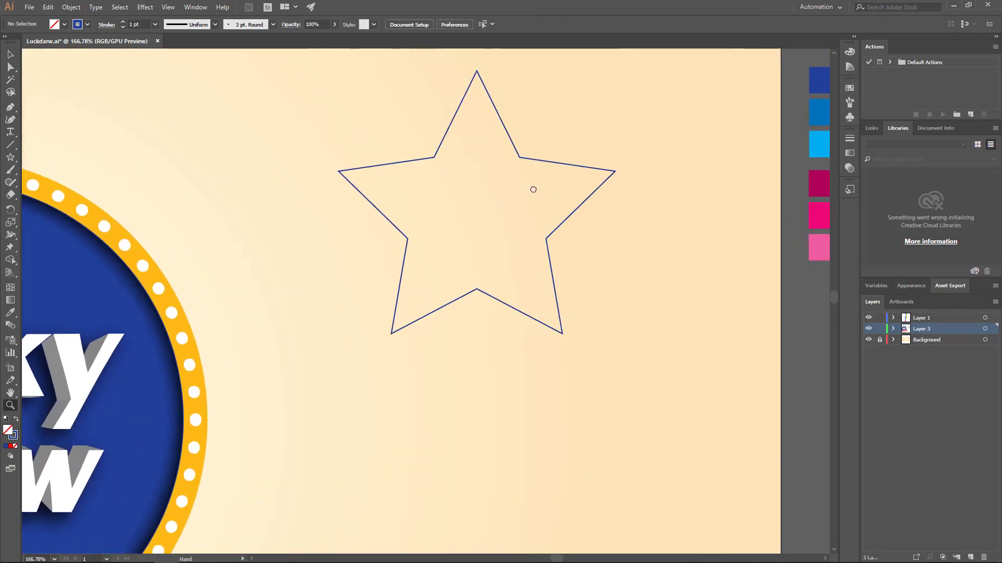
pyautogui.moveTo(532, 189); pyautogui.dragTo(521, 235)
pyautogui.click(10, 106)
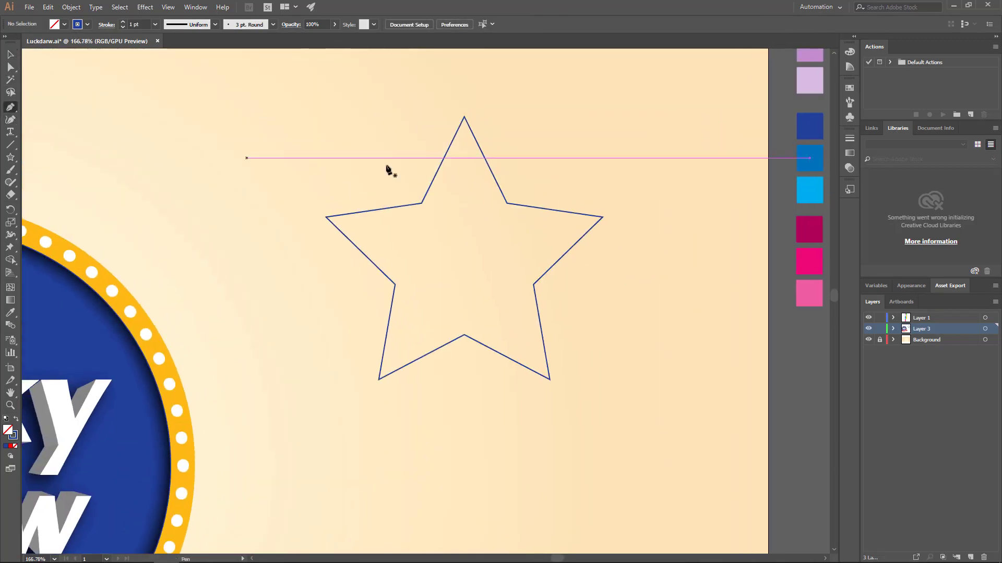
pyautogui.click(465, 118)
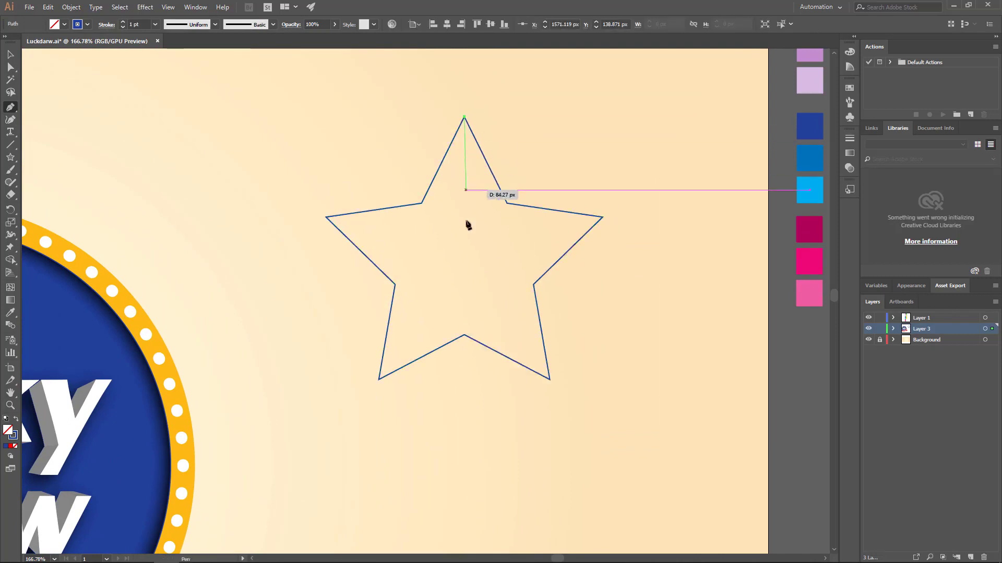
pyautogui.click(464, 335)
pyautogui.keyDown('ctrl'); pyautogui.click(471, 356); pyautogui.keyUp('ctrl')
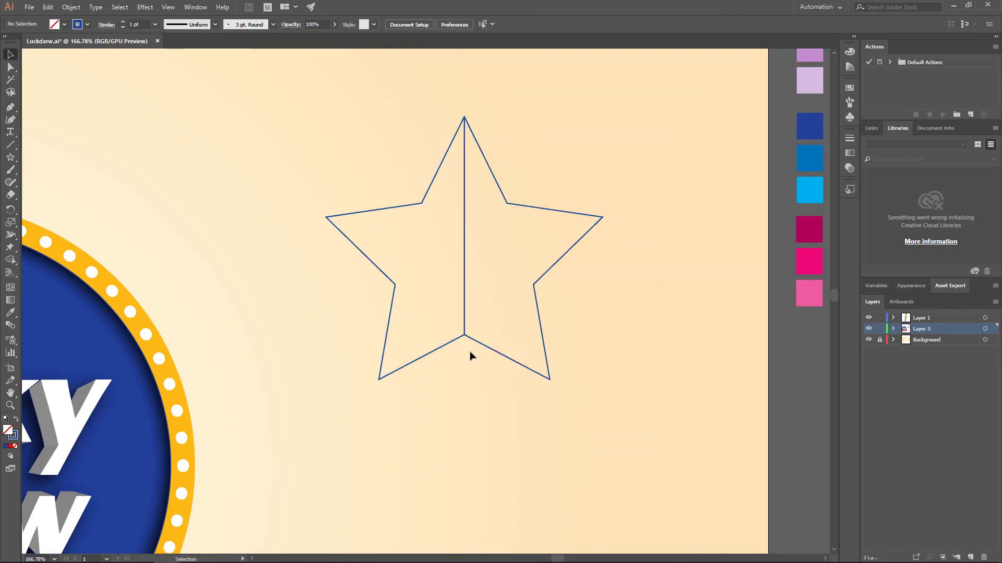
# - Draw two Pen lines joining the star's left and right tips to their opposite lower inner corners
pyautogui.click(9, 108)
pyautogui.click(326, 217)
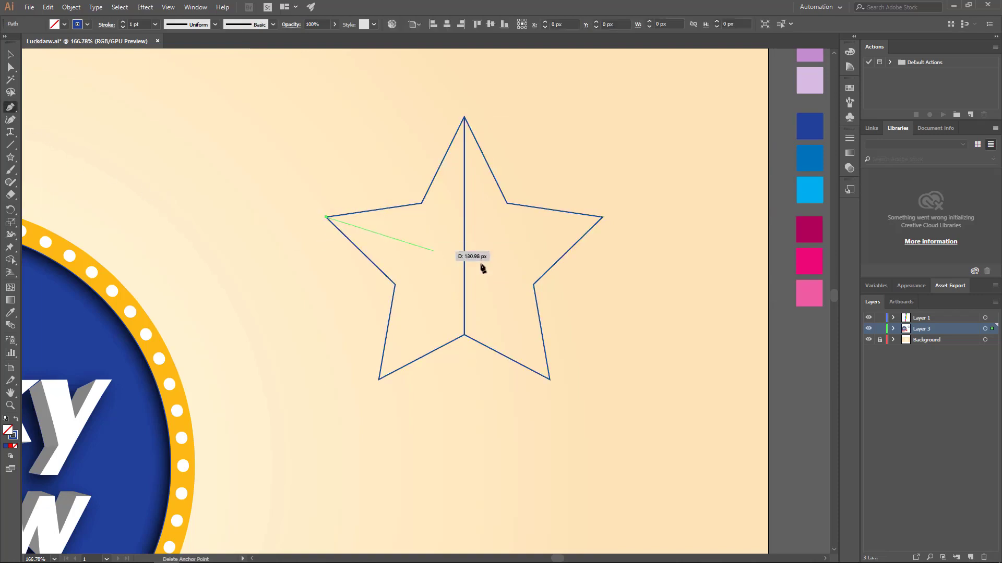
pyautogui.click(533, 285)
pyautogui.keyDown('ctrl'); pyautogui.click(537, 287); pyautogui.keyUp('ctrl')
pyautogui.click(603, 217)
pyautogui.click(395, 285)
pyautogui.keyDown('ctrl'); pyautogui.click(469, 313); pyautogui.keyUp('ctrl')
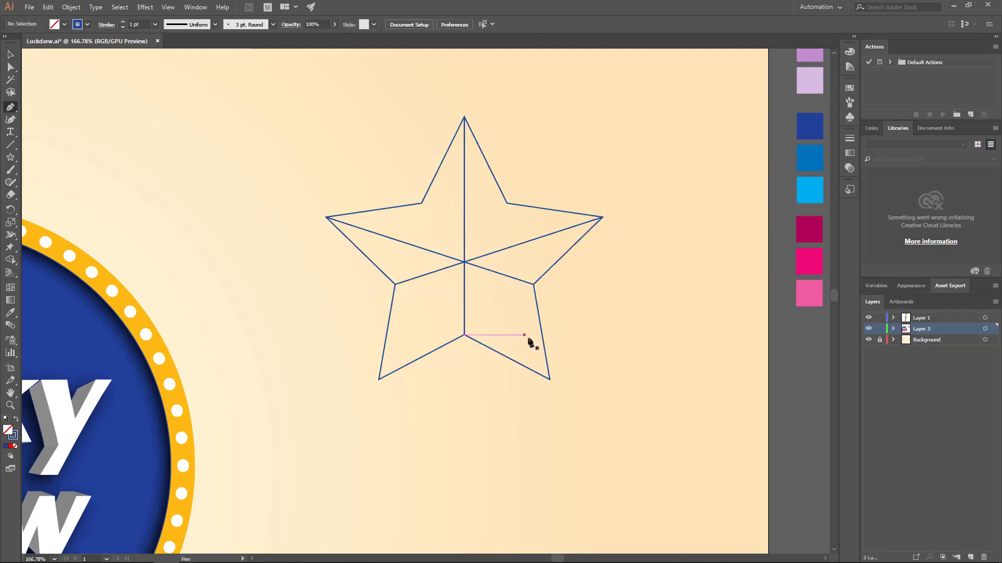
# - Draw two Pen lines joining the star's two bottom tips to their opposite upper inner corners
pyautogui.click(549, 380)
pyautogui.click(421, 203)
pyautogui.keyDown('ctrl'); pyautogui.click(503, 228); pyautogui.keyUp('ctrl')
pyautogui.click(506, 203)
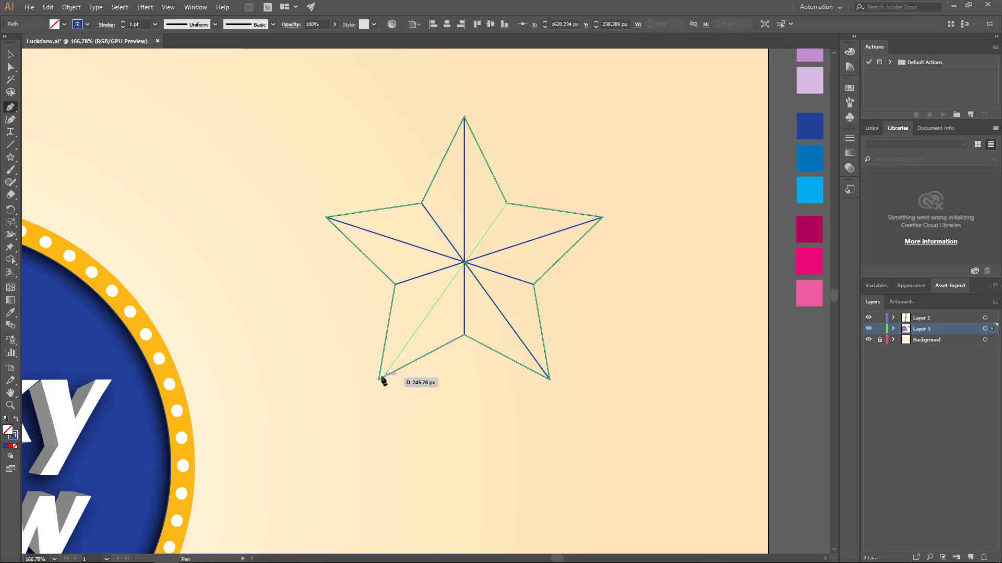
pyautogui.click(379, 380)
pyautogui.press('v')
pyautogui.click(441, 396)
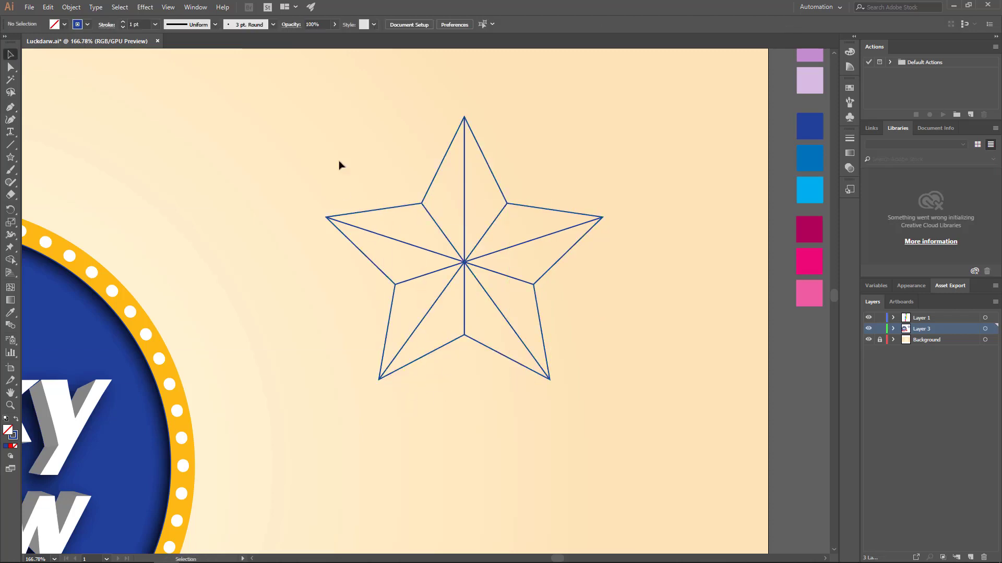
# - Divide the star along its five crossing lines with Pathfinder and ungroup the resulting facets
pyautogui.moveTo(417, 226); pyautogui.dragTo(620, 414)
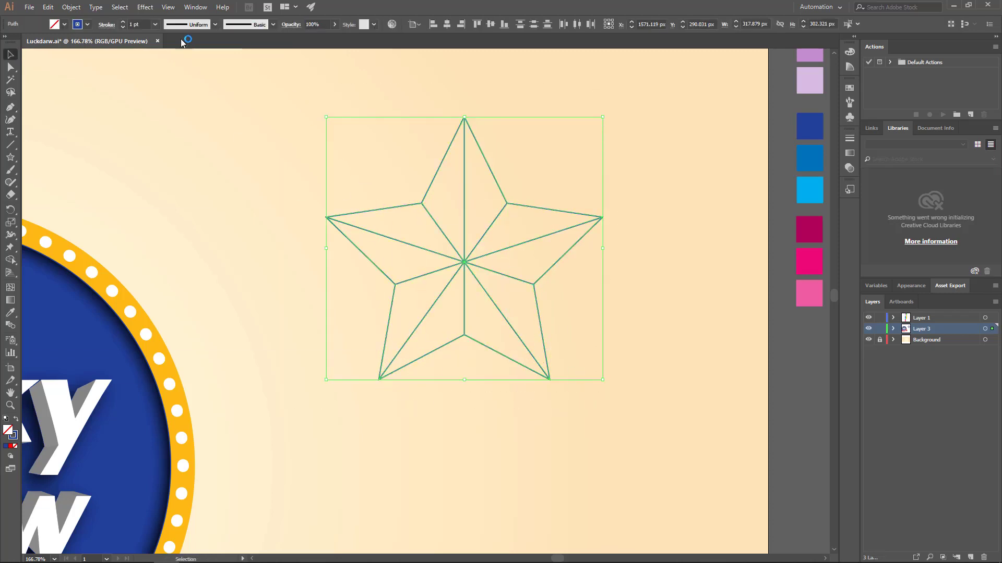
pyautogui.click(195, 7)
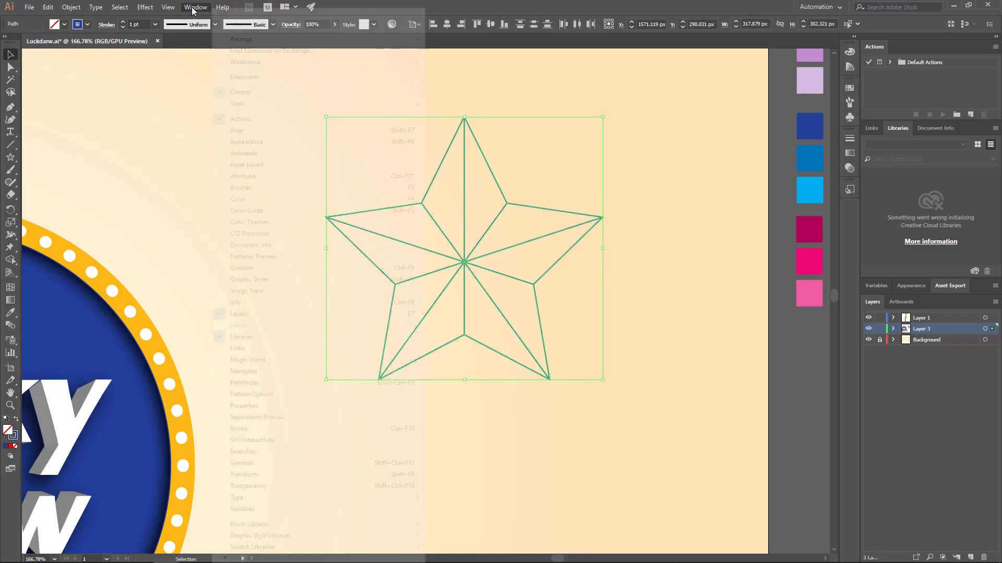
pyautogui.click(287, 382)
pyautogui.moveTo(311, 206); pyautogui.dragTo(703, 125)
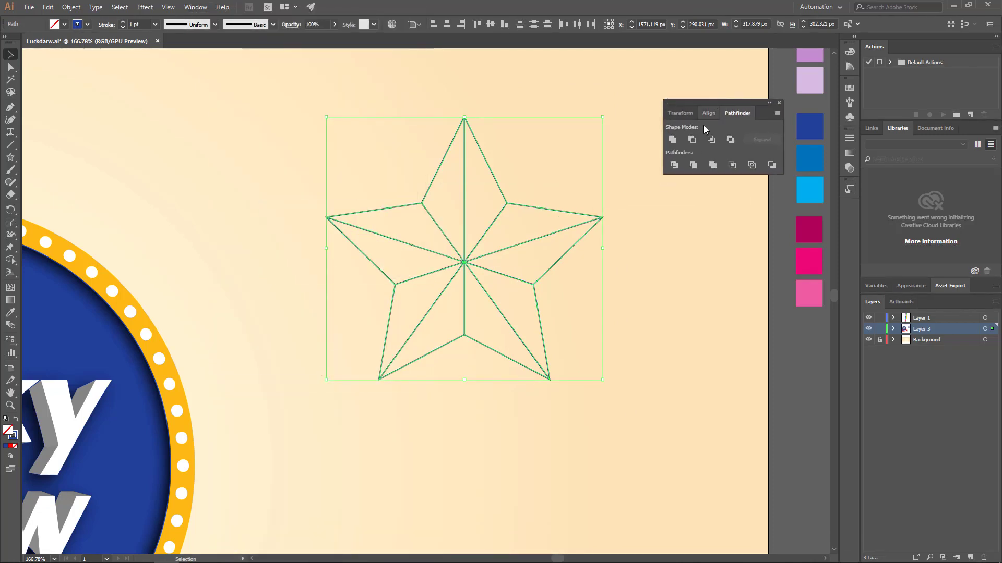
pyautogui.click(674, 165)
pyautogui.click(647, 242)
pyautogui.click(549, 213)
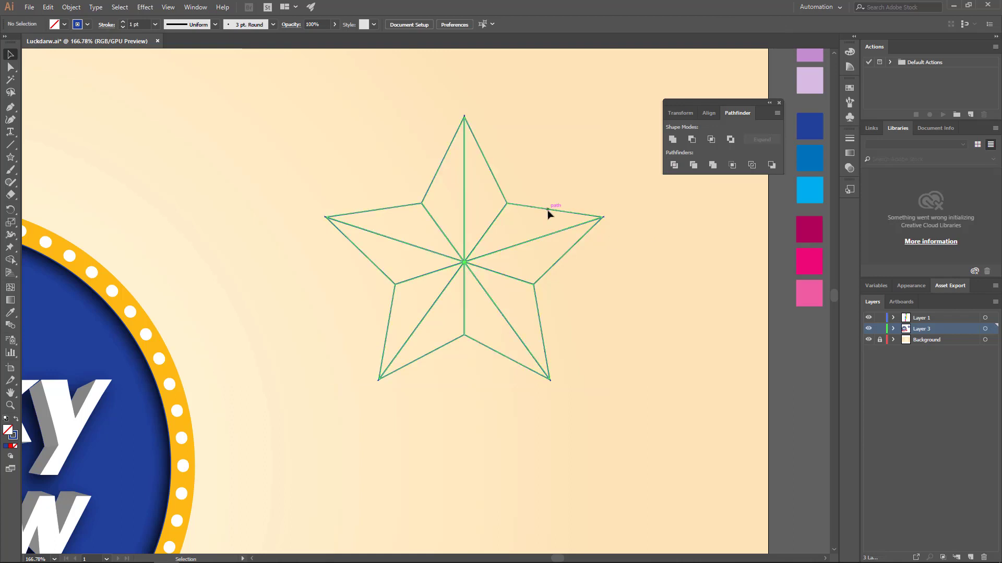
pyautogui.rightClick(465, 262)
pyautogui.click(494, 349)
pyautogui.click(559, 266)
pyautogui.click(556, 263)
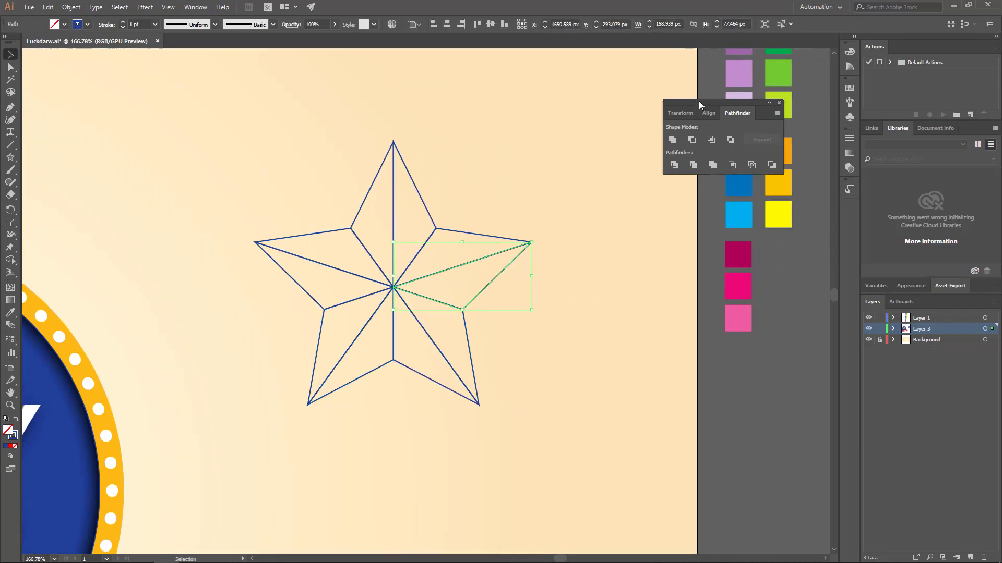
# - Fill the right facet of the star's top point with the dark magenta swatch, sampled with the Eyedropper
pyautogui.moveTo(699, 101); pyautogui.dragTo(598, 52)
pyautogui.moveTo(602, 135); pyautogui.dragTo(605, 235)
pyautogui.click(418, 293)
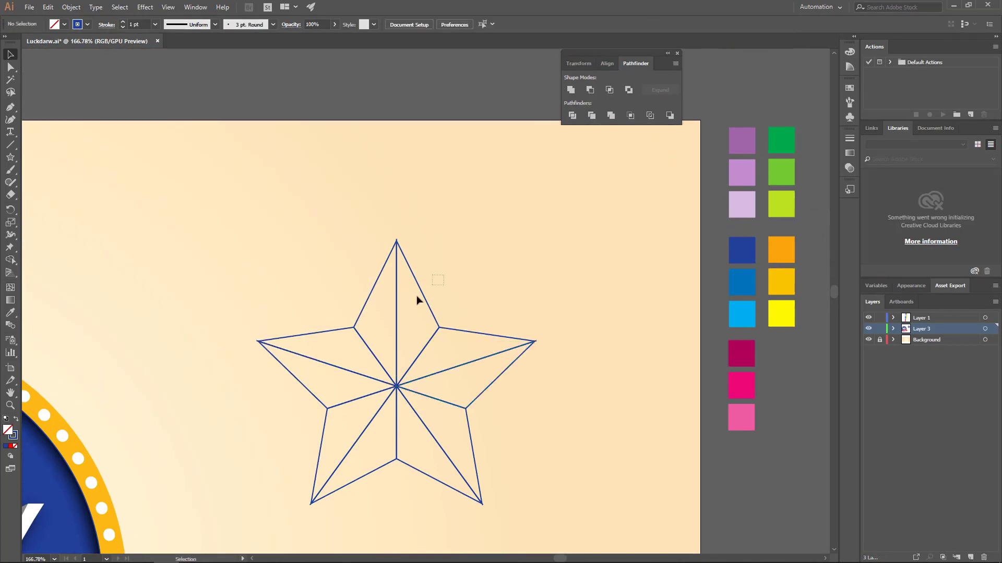
pyautogui.click(421, 300)
pyautogui.click(11, 315)
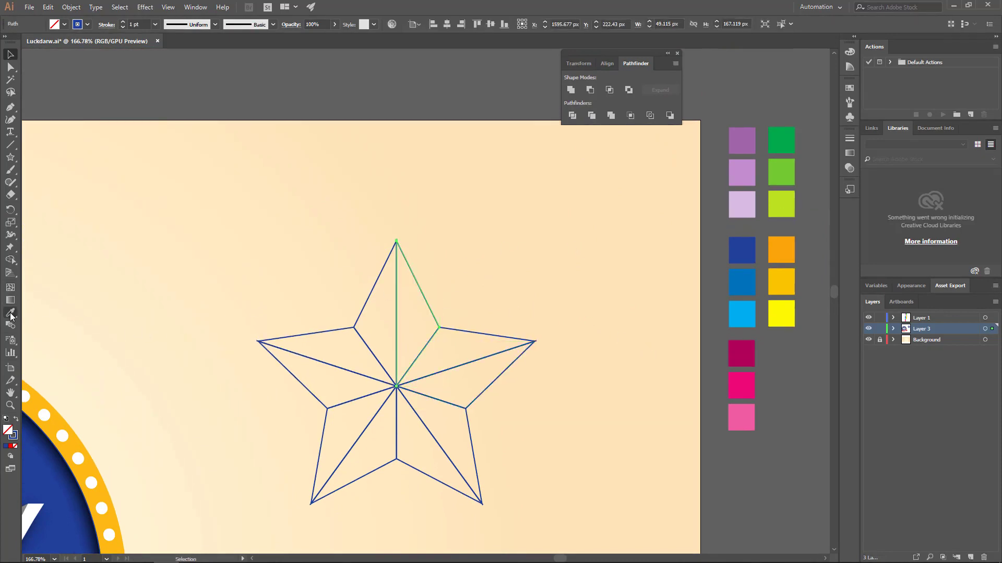
pyautogui.click(748, 355)
pyautogui.press('v')
pyautogui.click(470, 232)
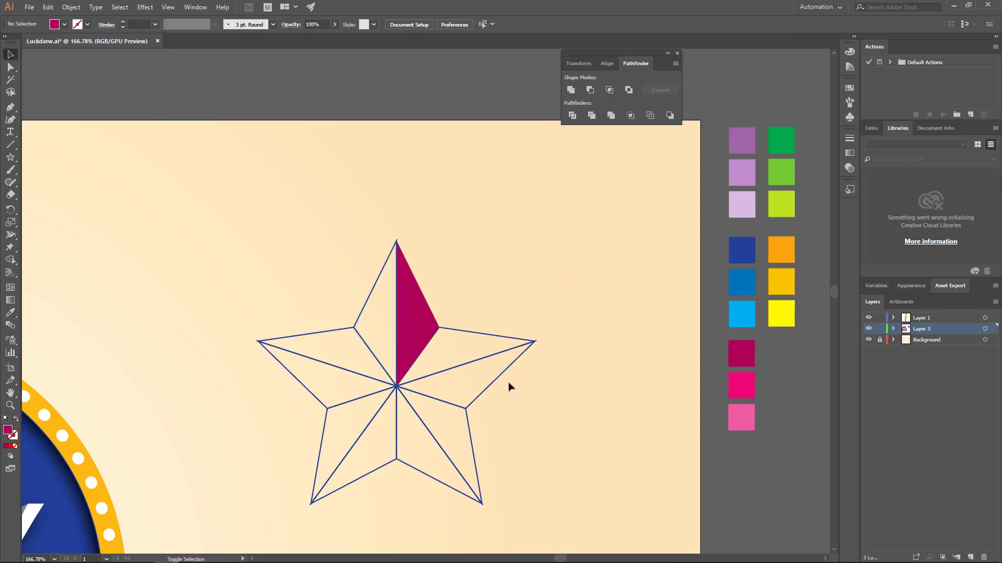
# - Copy the dark magenta fill onto one alternating facet in each of the star's other four points
pyautogui.click(487, 380)
pyautogui.keyDown('shift'); pyautogui.click(447, 481); pyautogui.keyUp('shift')
pyautogui.keyDown('shift'); pyautogui.click(324, 454); pyautogui.keyUp('shift')
pyautogui.keyDown('shift'); pyautogui.click(321, 341); pyautogui.keyUp('shift')
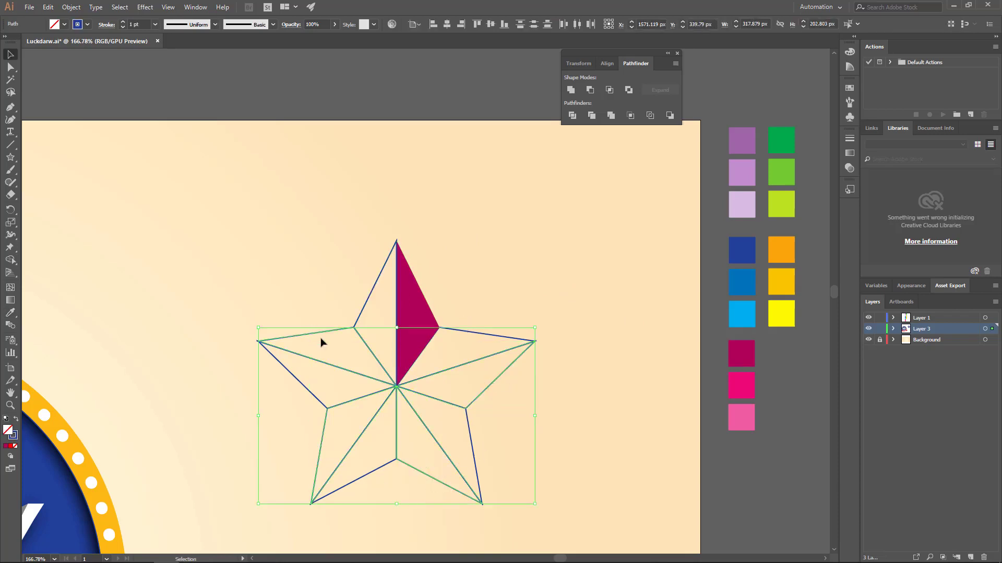
pyautogui.click(11, 316)
pyautogui.click(402, 313)
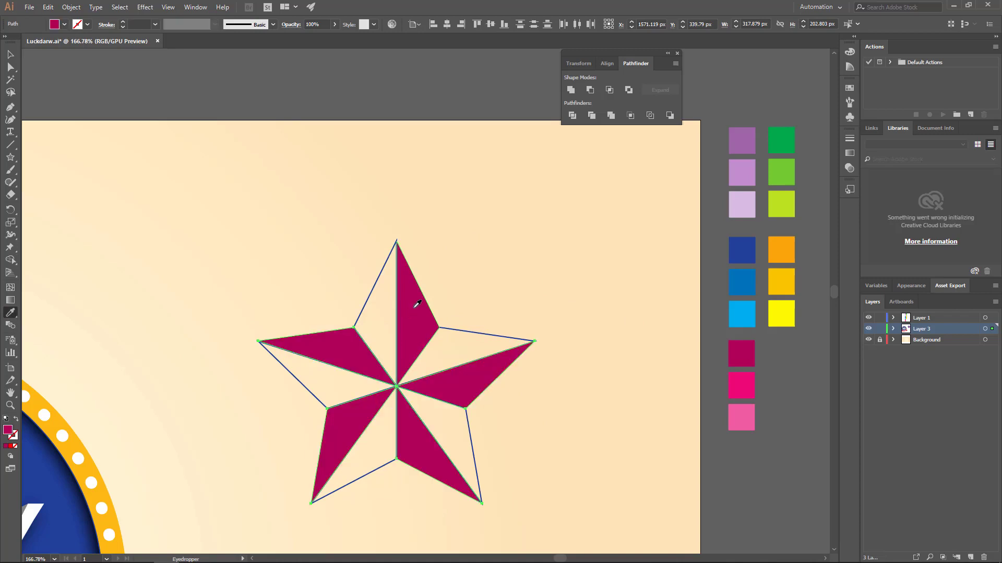
# - Fill the star's five remaining facets with the bright pink swatch, comparing it with the light pink one, and deselect
pyautogui.press('v')
pyautogui.moveTo(365, 272); pyautogui.dragTo(374, 296)
pyautogui.keyDown('shift'); pyautogui.click(477, 347); pyautogui.keyUp('shift')
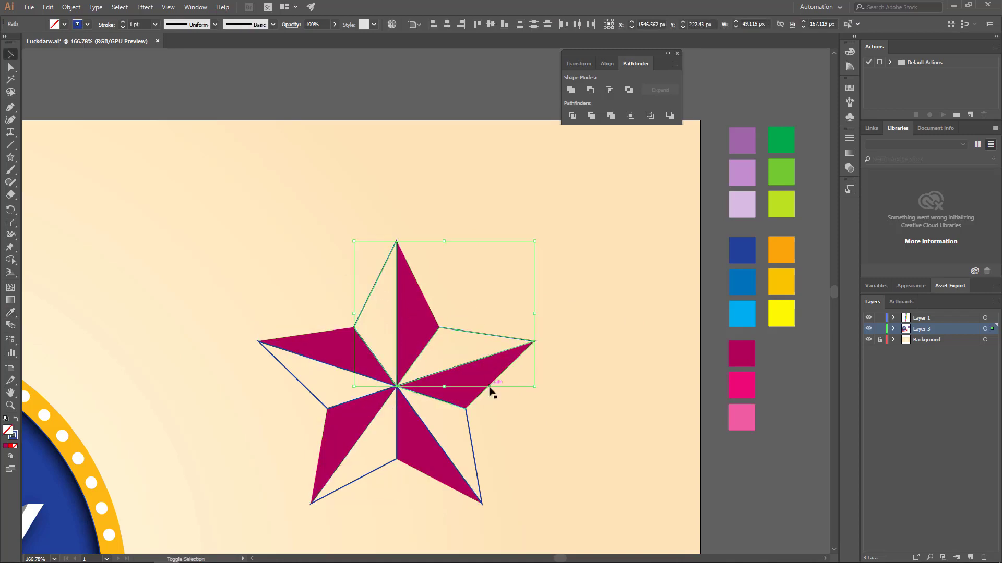
pyautogui.keyDown('shift'); pyautogui.click(472, 441); pyautogui.keyUp('shift')
pyautogui.keyDown('shift'); pyautogui.click(364, 472); pyautogui.keyUp('shift')
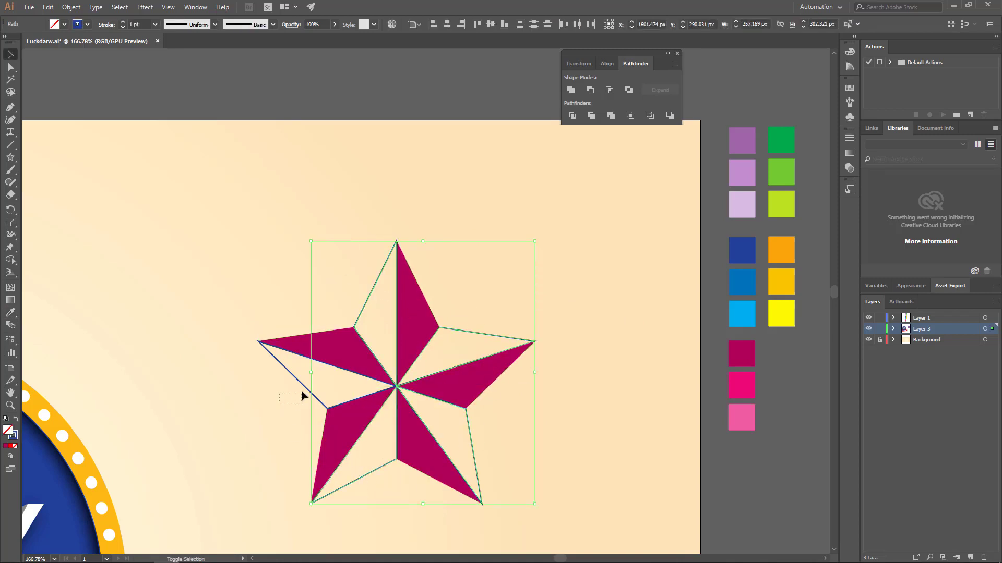
pyautogui.keyDown('shift'); pyautogui.click(306, 380); pyautogui.keyUp('shift')
pyautogui.click(12, 315)
pyautogui.click(749, 385)
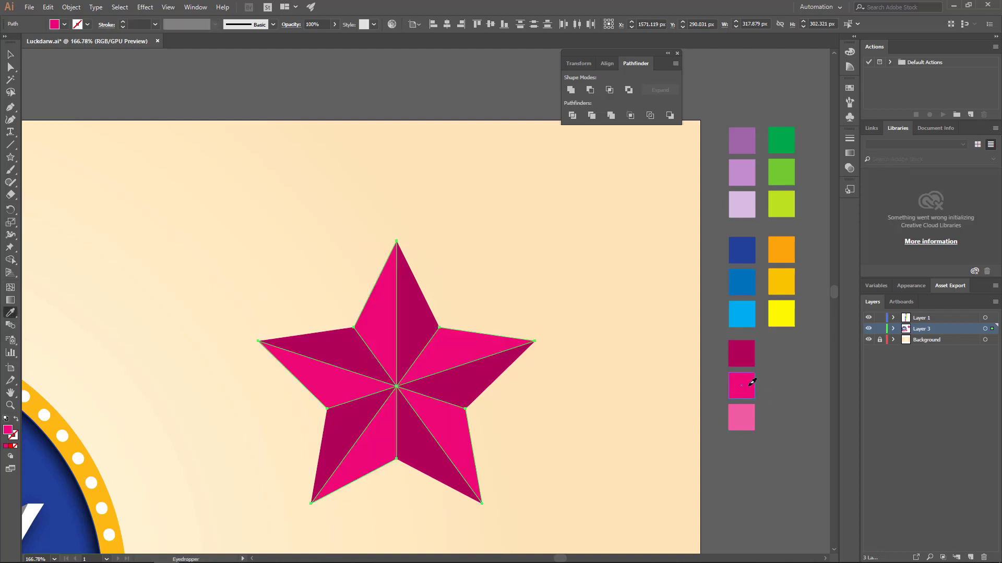
pyautogui.click(750, 410)
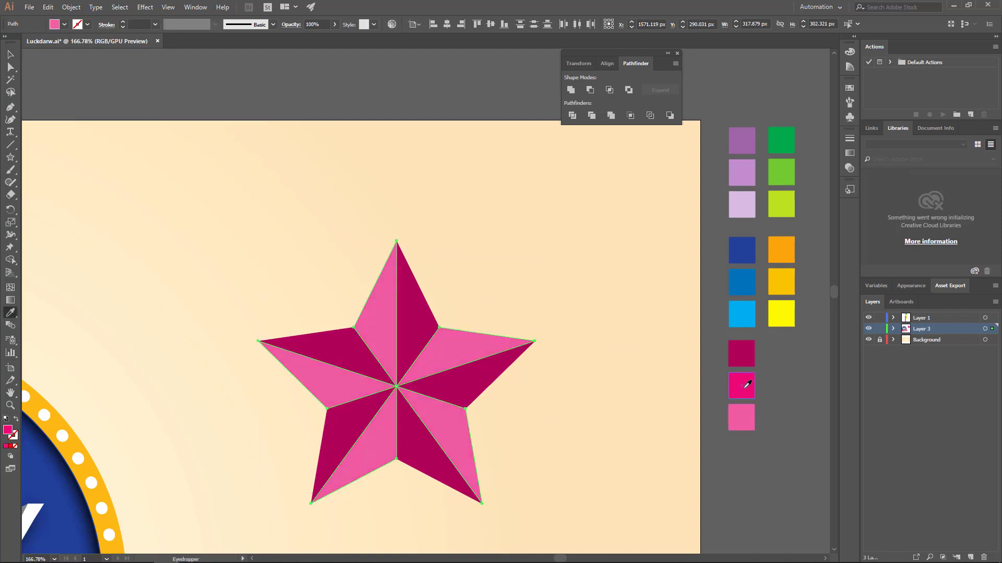
pyautogui.click(745, 388)
pyautogui.click(10, 56)
pyautogui.click(170, 184)
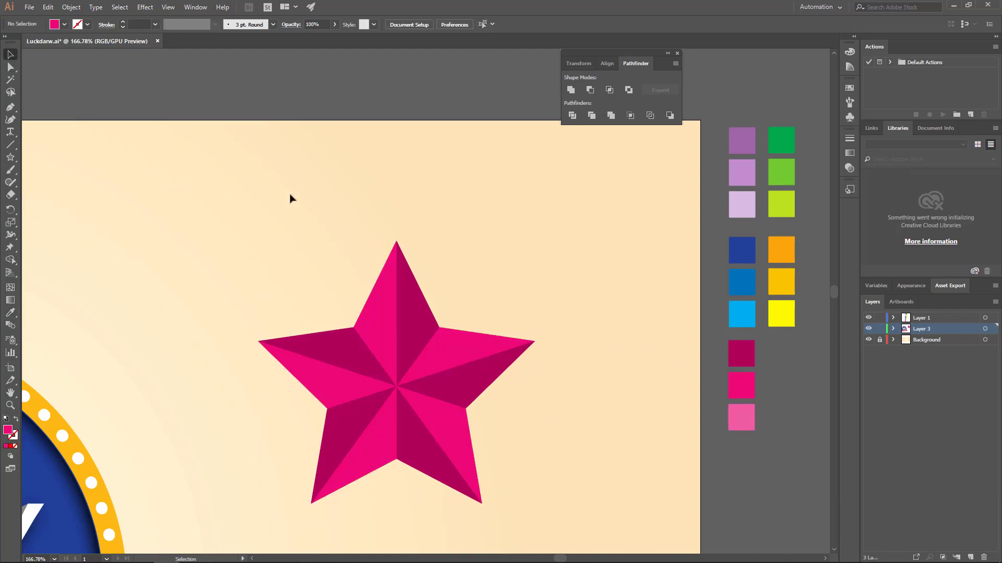
# - Scale the whole star about its centre down to about 159 px wide
pyautogui.scroll(-4, 440, 187)
pyautogui.click(484, 342)
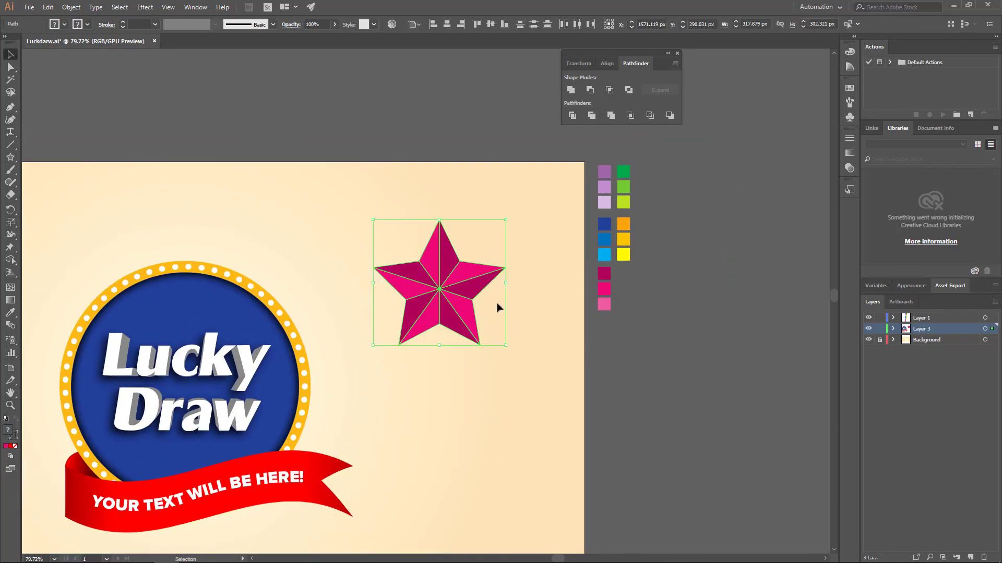
pyautogui.moveTo(506, 283); pyautogui.dragTo(472, 283)
pyautogui.click(456, 325)
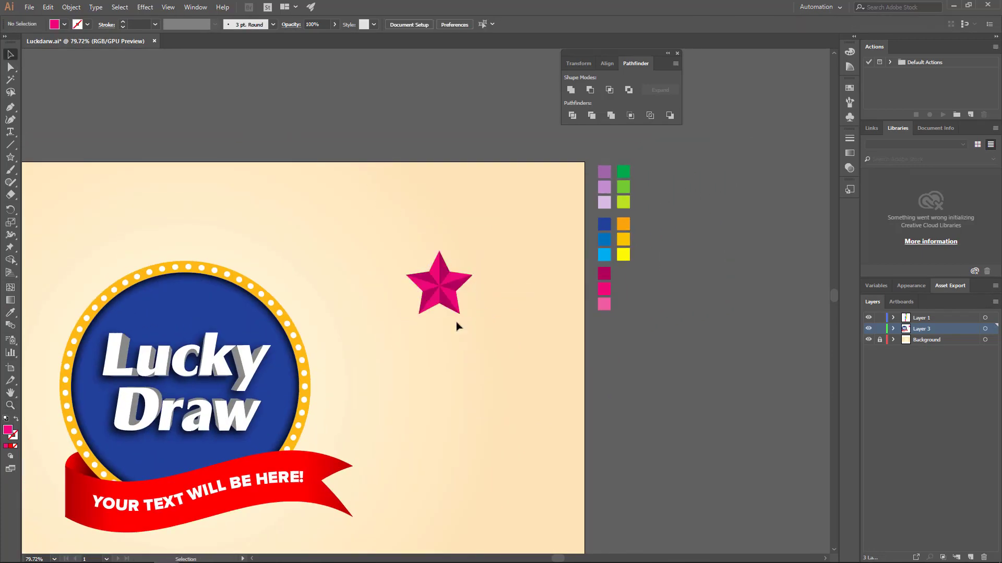
pyautogui.moveTo(388, 356); pyautogui.dragTo(570, 262)
pyautogui.scroll(-2, 570, 262)
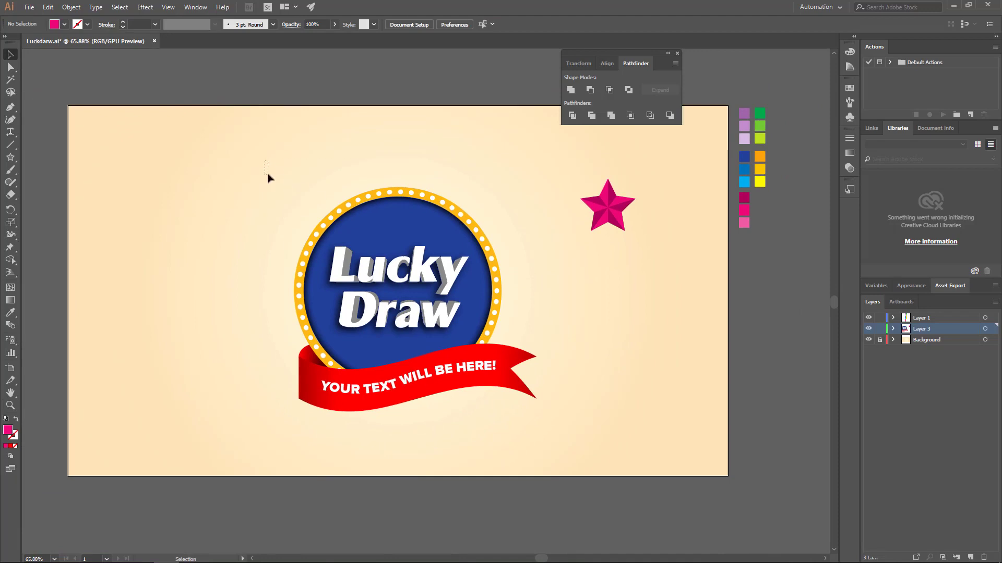
pyautogui.moveTo(267, 178); pyautogui.dragTo(530, 417)
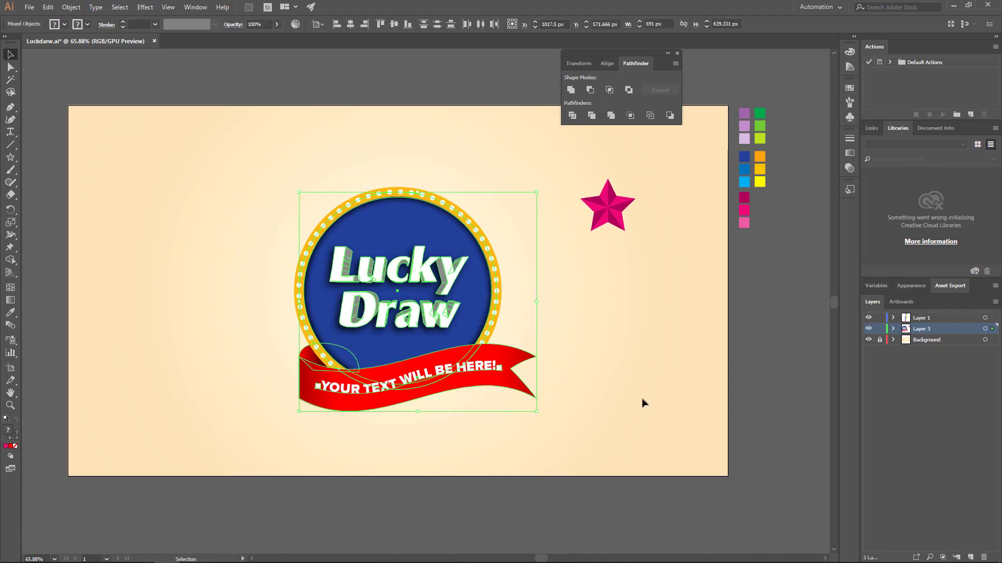
pyautogui.click(730, 318)
# - Cut the pink star from the artwork and lock Layer 3
pyautogui.moveTo(638, 240); pyautogui.dragTo(638, 241)
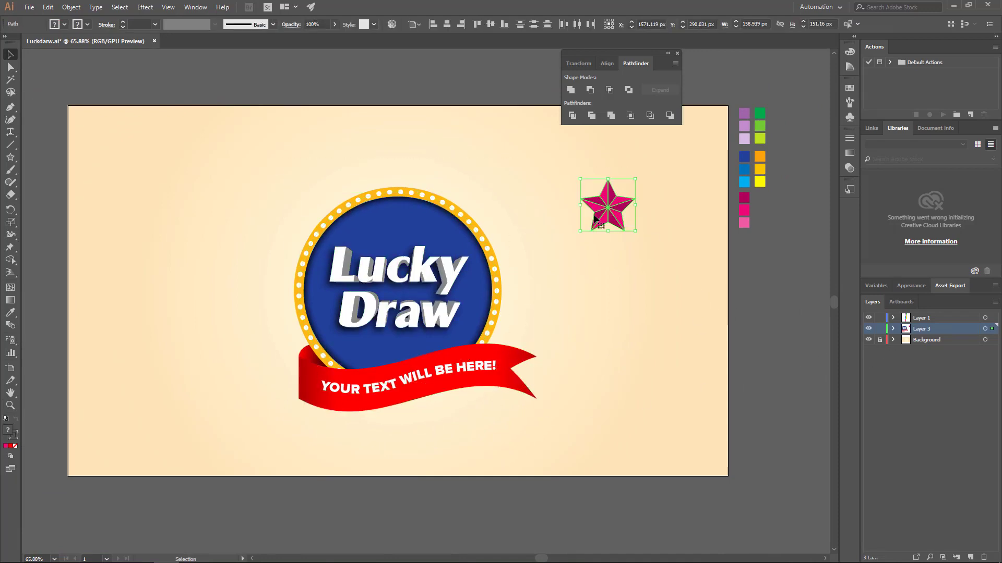
pyautogui.click(52, 9)
pyautogui.click(70, 45)
pyautogui.moveTo(235, 157); pyautogui.dragTo(568, 421)
pyautogui.click(880, 329)
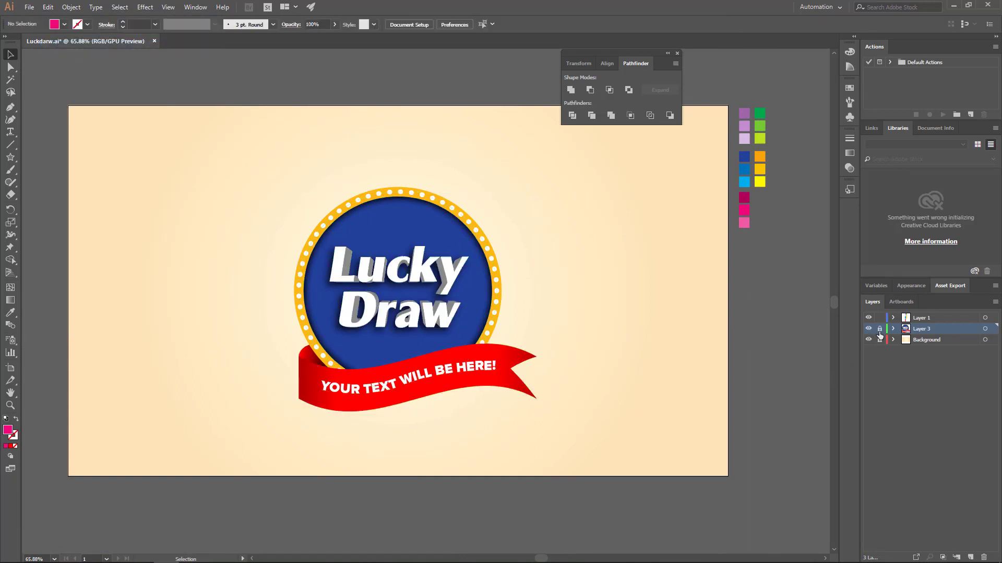
# - Create a new layer above Layer 3 and paste the star in front on it at its original position
pyautogui.click(972, 557)
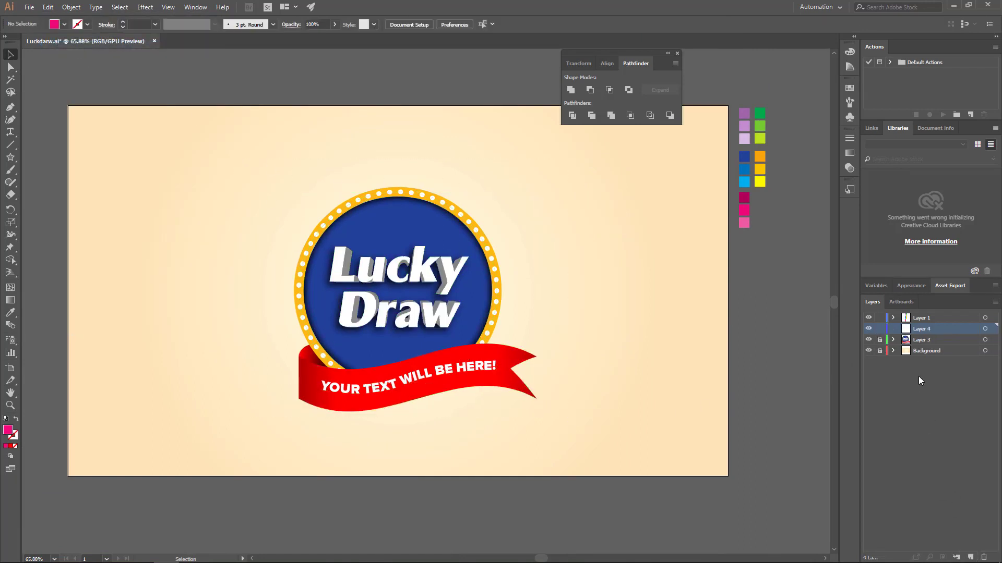
pyautogui.click(48, 7)
pyautogui.click(86, 80)
pyautogui.click(686, 313)
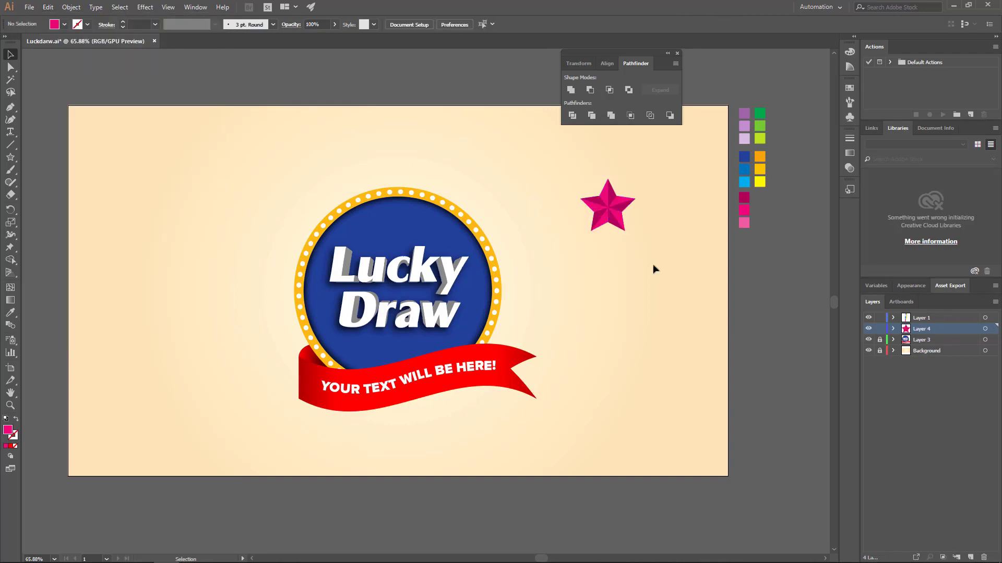
# - Group the pink star's facets, move the star to the artboard's upper right, and place a copy about 40 px wide to its lower left
pyautogui.moveTo(655, 251); pyautogui.dragTo(574, 173)
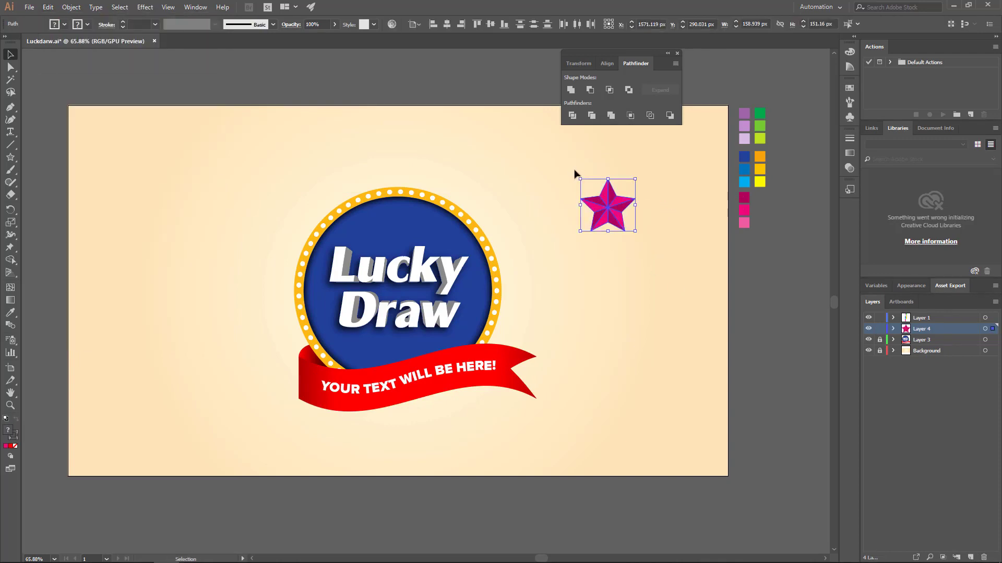
pyautogui.rightClick(608, 196)
pyautogui.click(635, 259)
pyautogui.moveTo(611, 215); pyautogui.dragTo(559, 222)
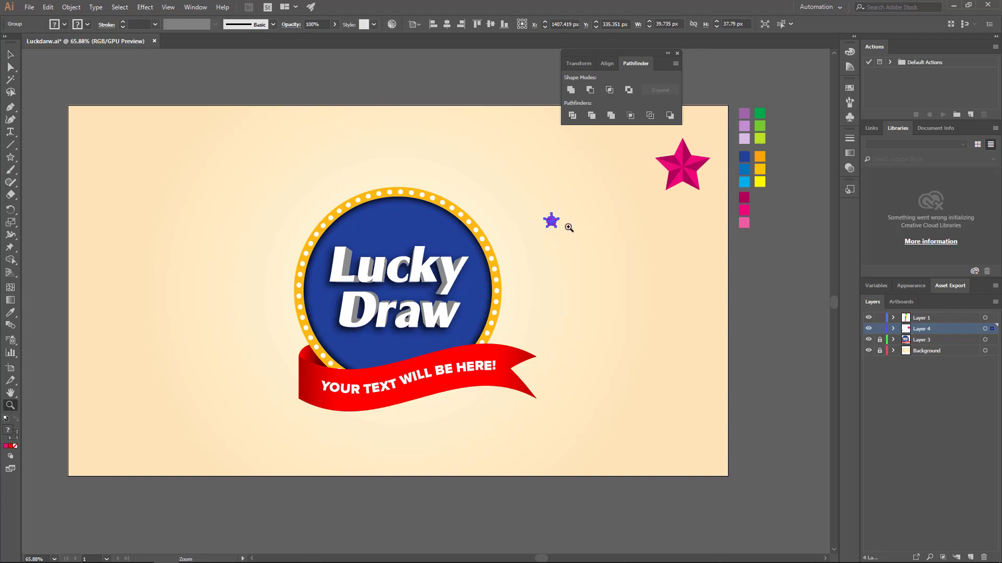
# - Recolour the small star's five bright pink facets with the light pink swatch
pyautogui.scroll(3, 566, 226)
pyautogui.click(579, 227)
pyautogui.press('z')
pyautogui.click(578, 225)
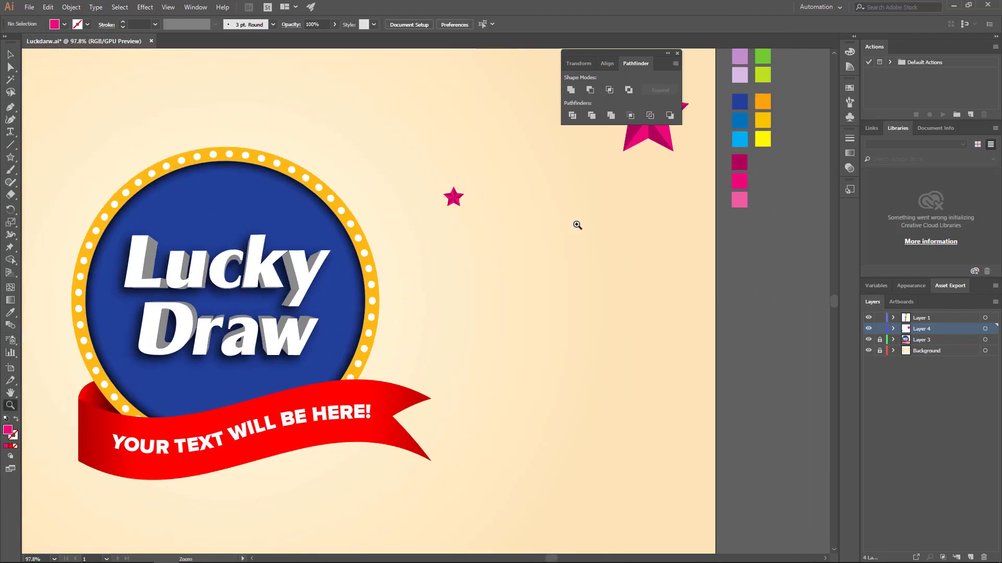
pyautogui.hotkey('ctrl', 'space')
pyautogui.moveTo(452, 197); pyautogui.dragTo(626, 235)
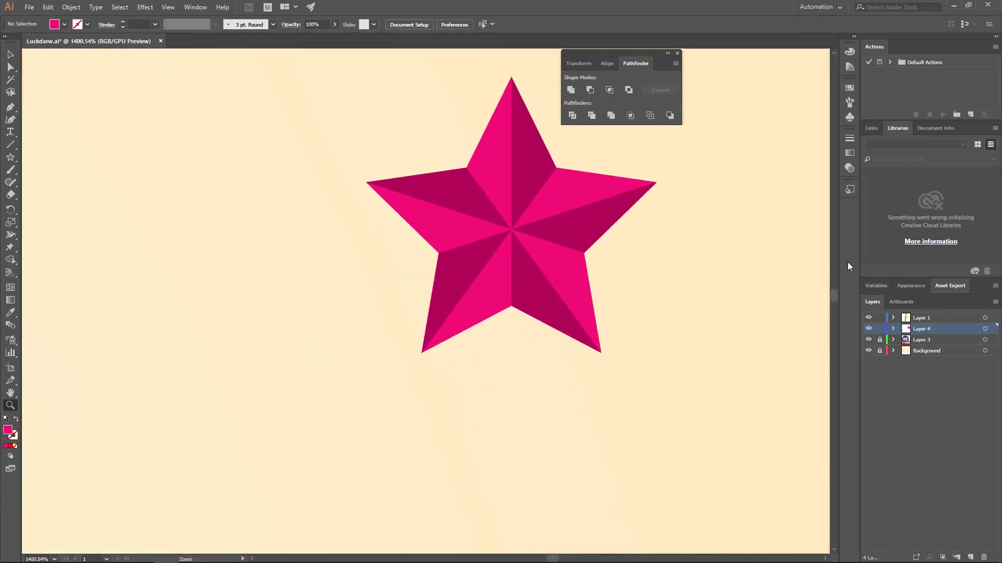
pyautogui.press('a')
pyautogui.click(453, 185)
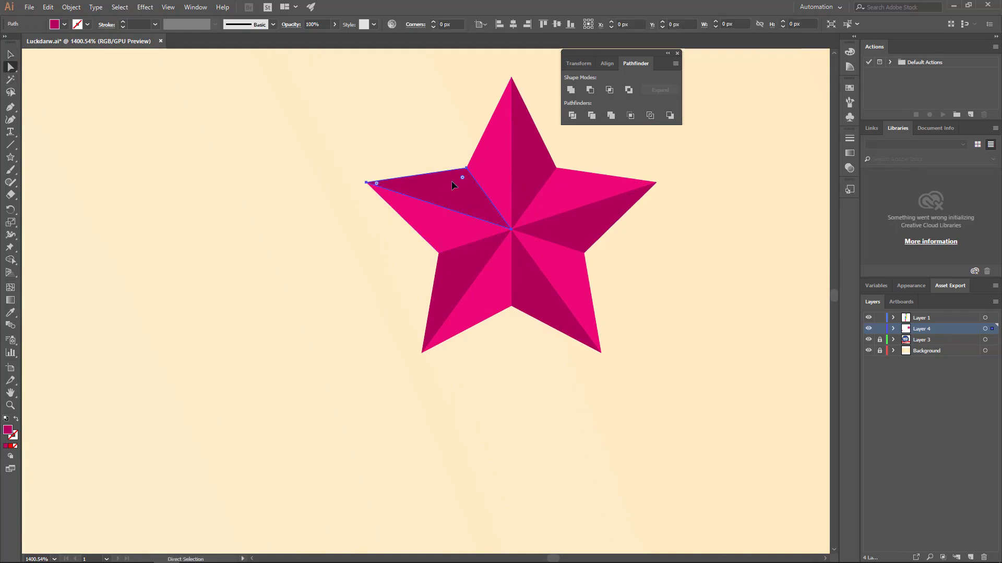
pyautogui.keyDown('shift'); pyautogui.click(447, 236); pyautogui.keyUp('shift')
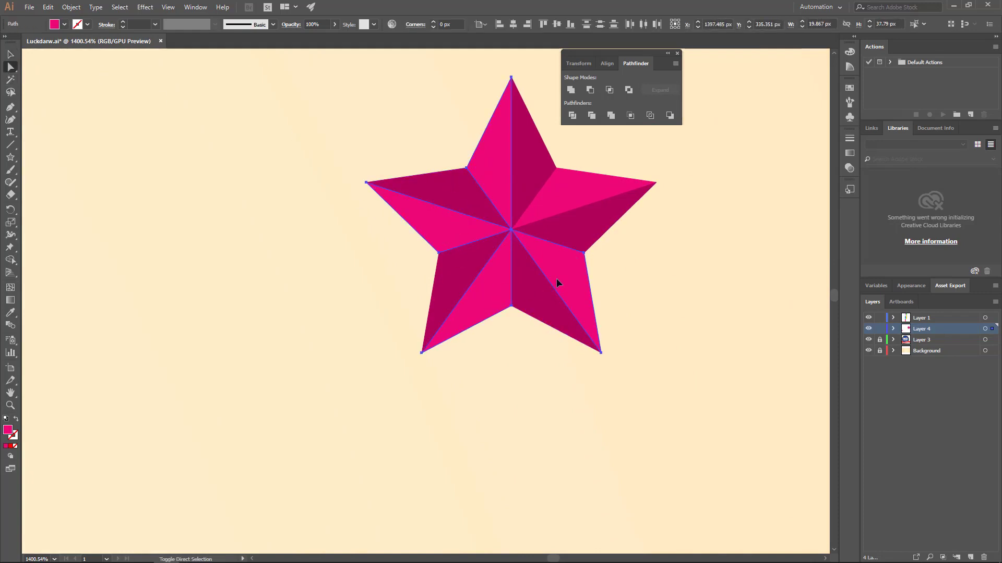
pyautogui.keyDown('shift'); pyautogui.click(567, 194); pyautogui.keyUp('shift')
pyautogui.press('z')
pyautogui.moveTo(531, 231); pyautogui.dragTo(185, 176)
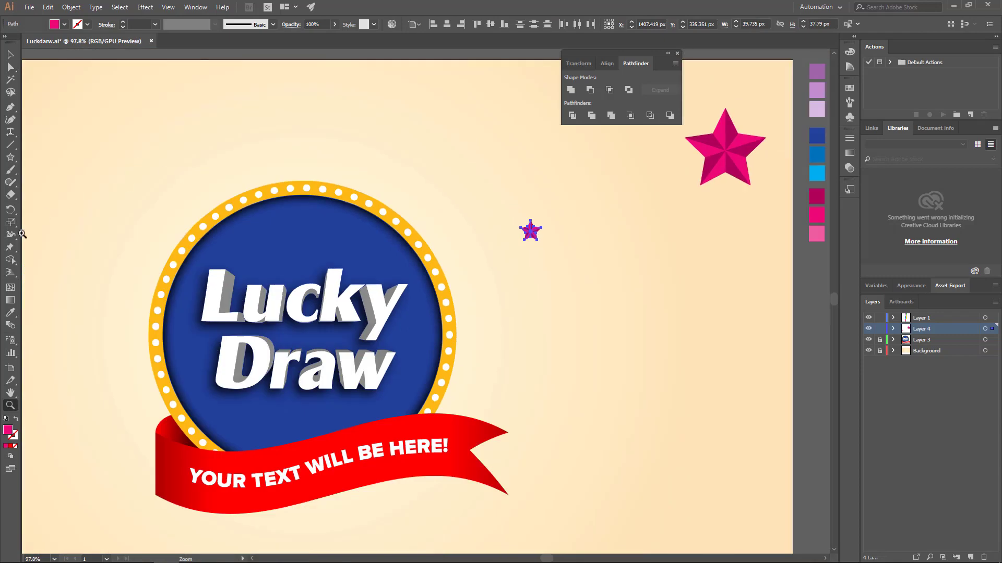
pyautogui.click(10, 313)
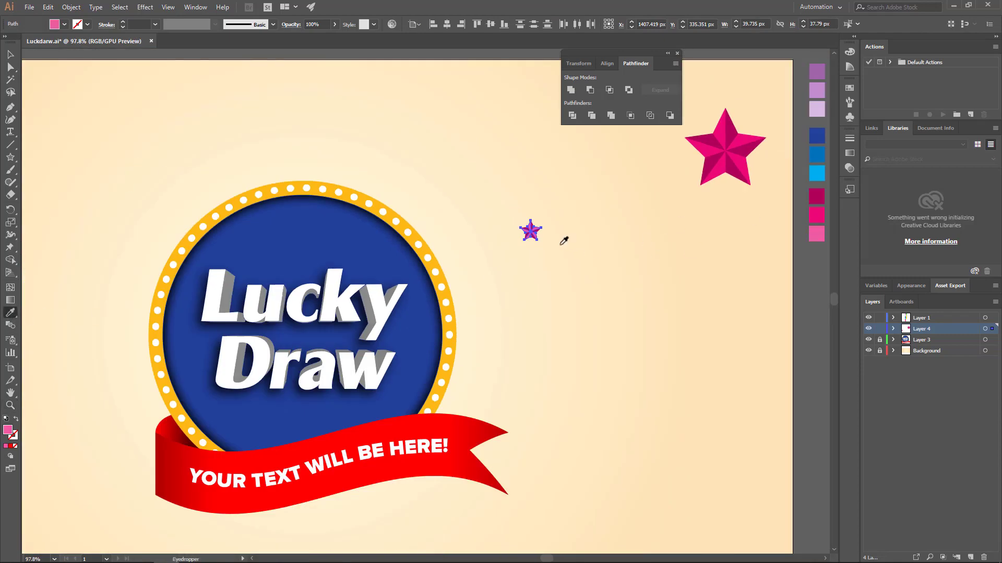
# - Select the small star's five dark magenta facets and fill them with the light pink of the neighbouring facets
pyautogui.press('z')
pyautogui.moveTo(539, 230); pyautogui.dragTo(579, 236)
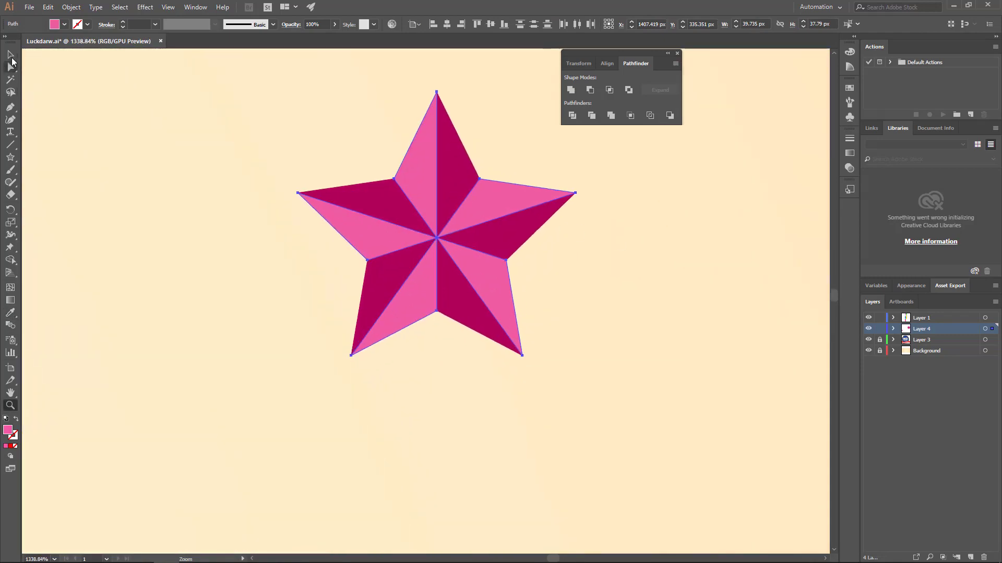
pyautogui.click(11, 58)
pyautogui.click(259, 189)
pyautogui.press('a')
pyautogui.click(368, 194)
pyautogui.keyDown('shift'); pyautogui.click(375, 271); pyautogui.keyUp('shift')
pyautogui.keyDown('shift'); pyautogui.click(468, 303); pyautogui.keyUp('shift')
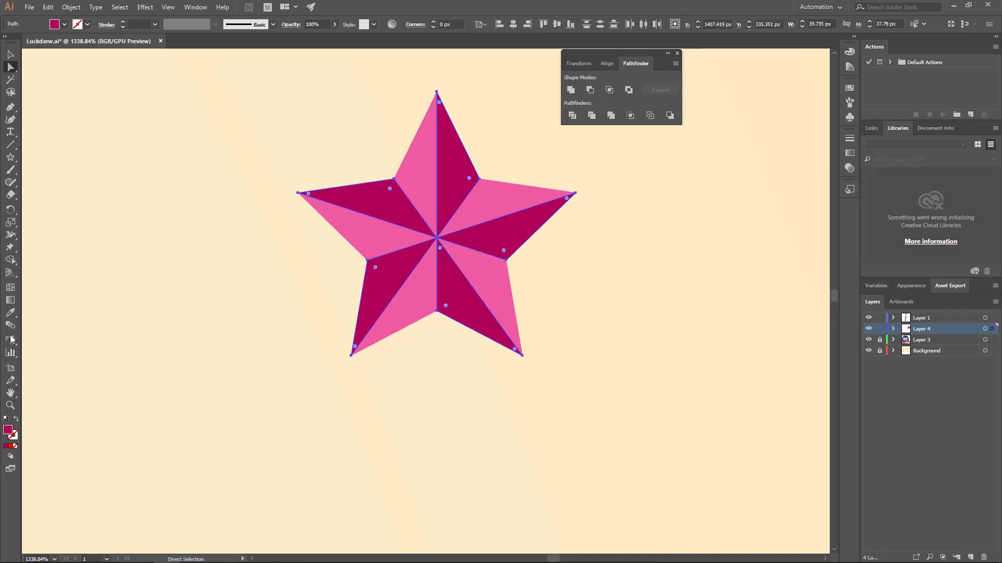
pyautogui.click(10, 313)
pyautogui.click(355, 221)
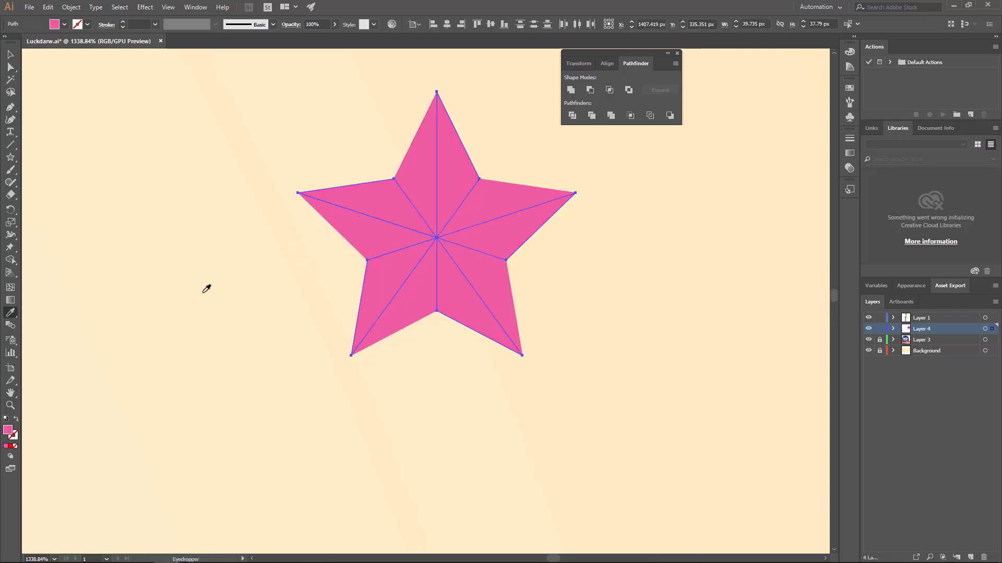
# - Lighten the fill of the five selected facets to a paler pink and deselect the small star
pyautogui.doubleClick(10, 435)
pyautogui.moveTo(447, 205); pyautogui.dragTo(403, 199)
pyautogui.click(611, 203)
pyautogui.click(11, 58)
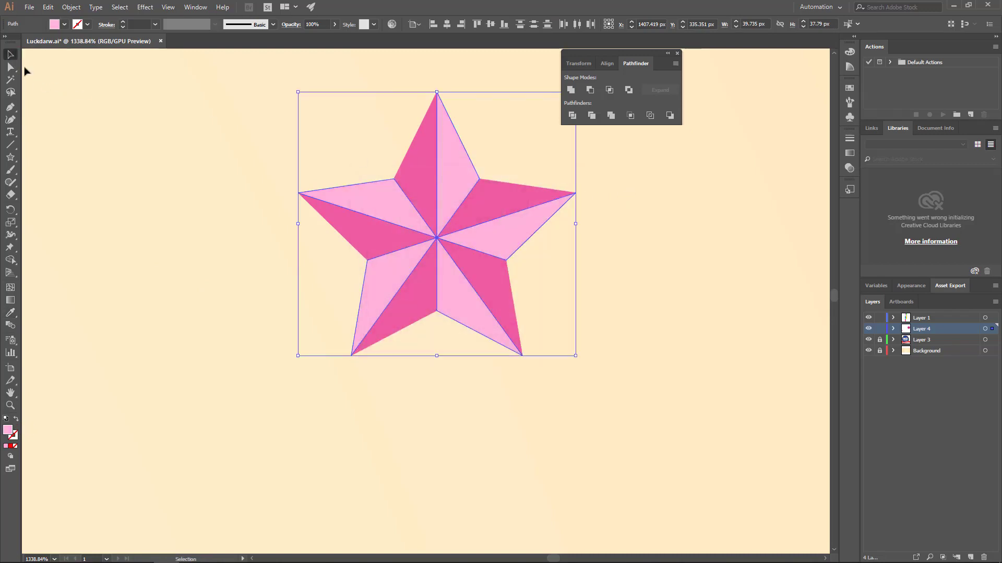
pyautogui.click(78, 95)
# - Select the large and small pink stars together and make a blend between them
pyautogui.press('z')
pyautogui.moveTo(513, 267); pyautogui.dragTo(157, 203)
pyautogui.moveTo(730, 277); pyautogui.dragTo(508, 279)
pyautogui.press('v')
pyautogui.moveTo(318, 115); pyautogui.dragTo(643, 330)
pyautogui.click(117, 14)
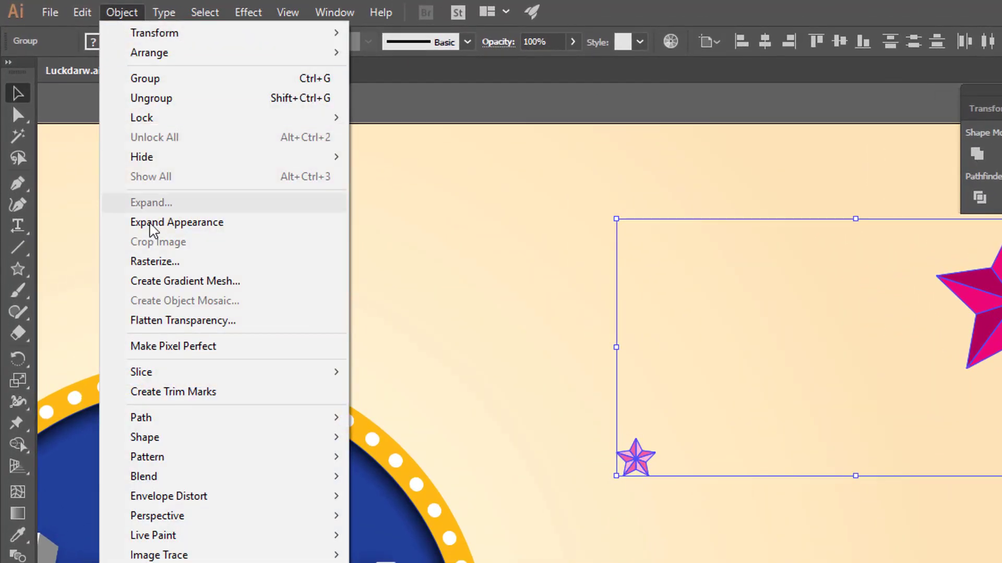
pyautogui.moveTo(228, 477)
pyautogui.click(435, 483)
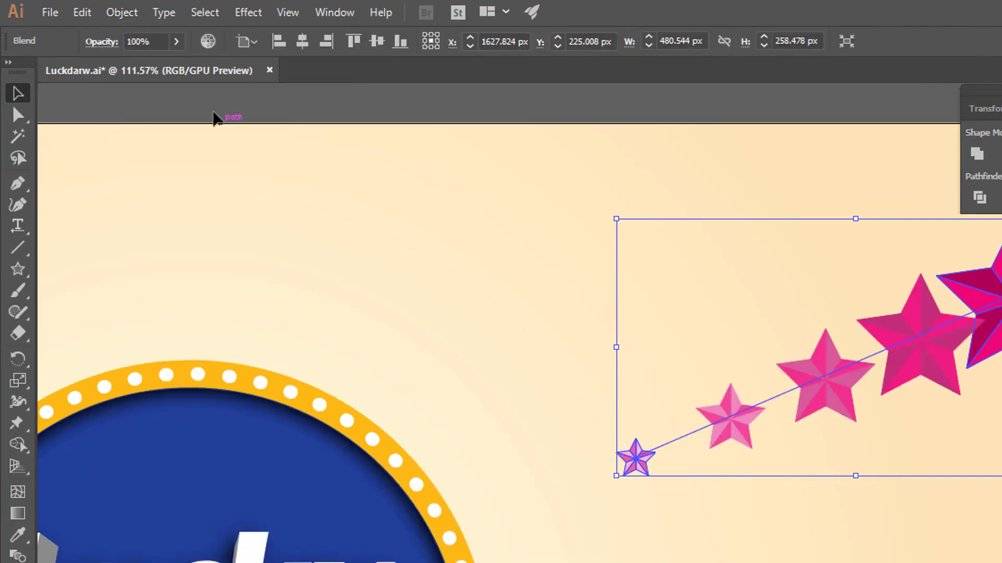
# - With preview on, set the blend spacing to Specified Steps with enough steps for a smooth continuous trail, and deselect
pyautogui.click(118, 12)
pyautogui.moveTo(347, 479)
pyautogui.click(412, 522)
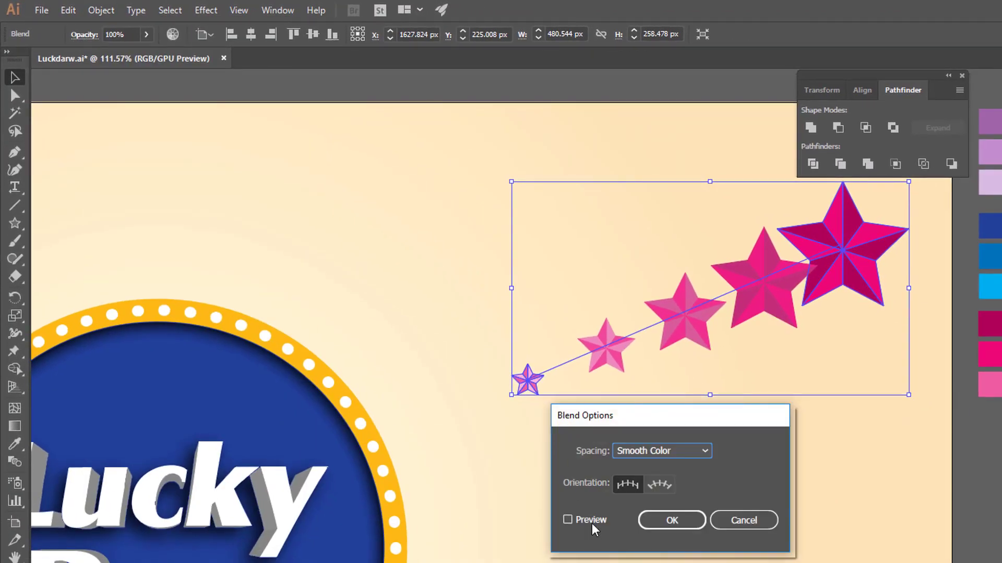
pyautogui.click(591, 520)
pyautogui.click(679, 450)
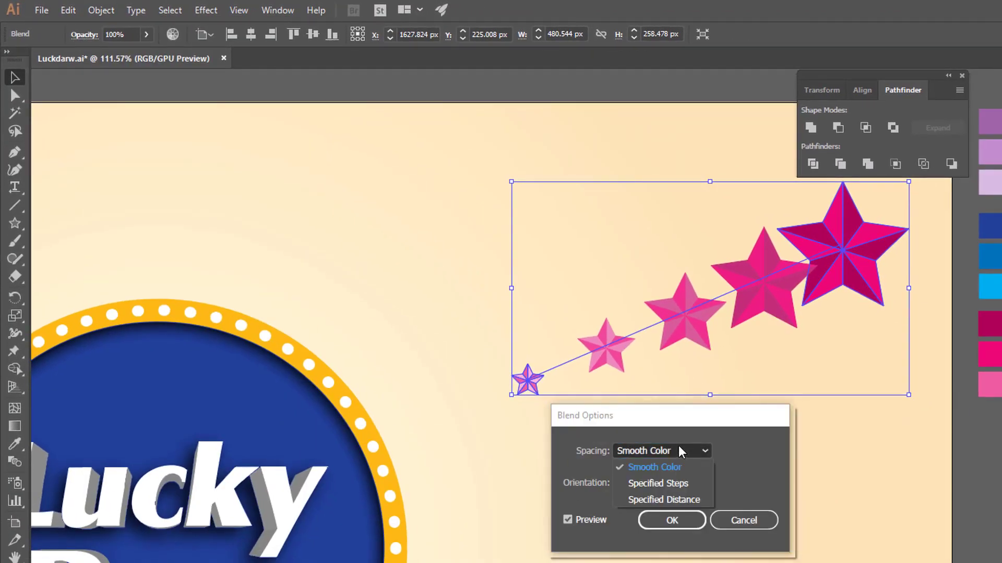
pyautogui.click(686, 484)
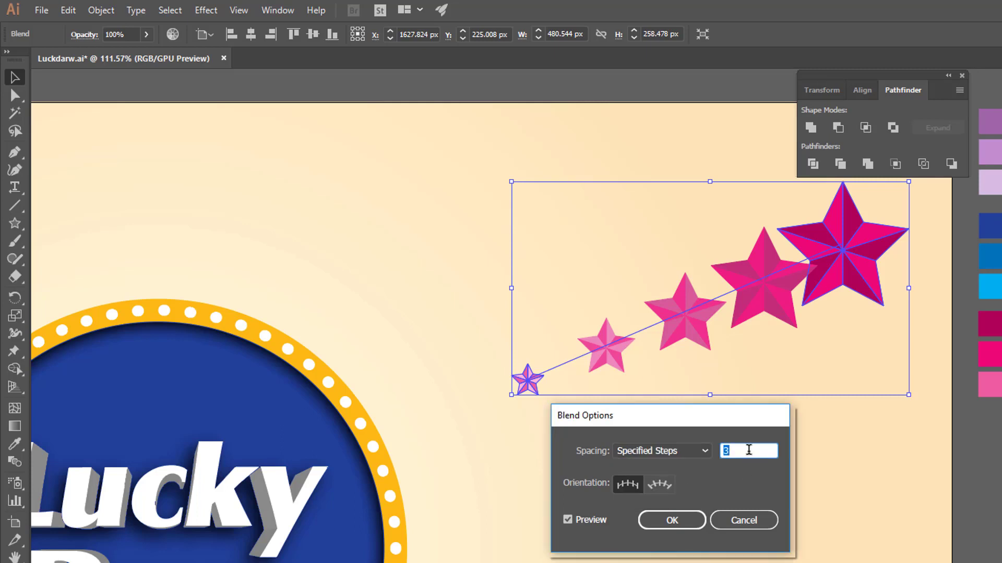
pyautogui.click(673, 521)
pyautogui.click(680, 506)
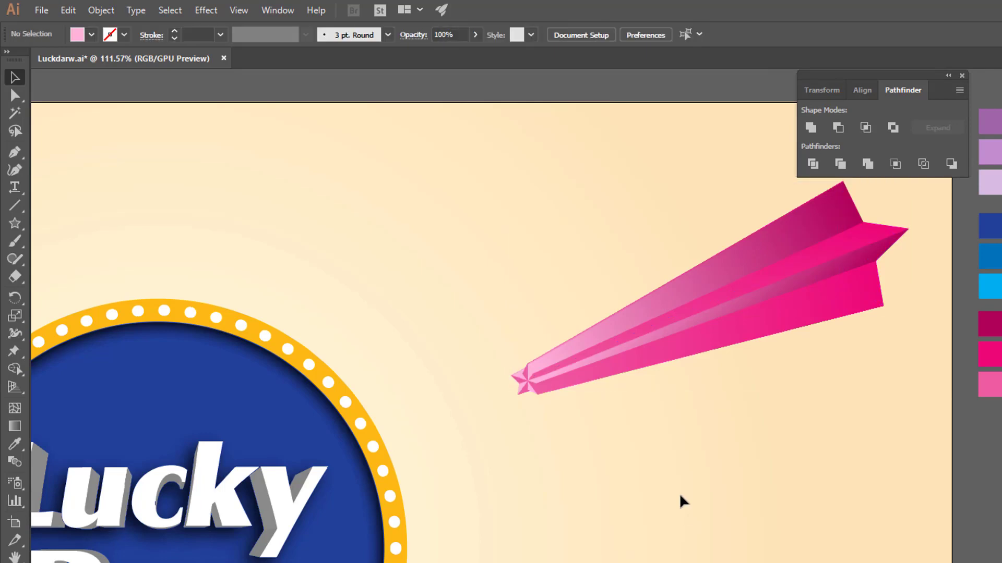
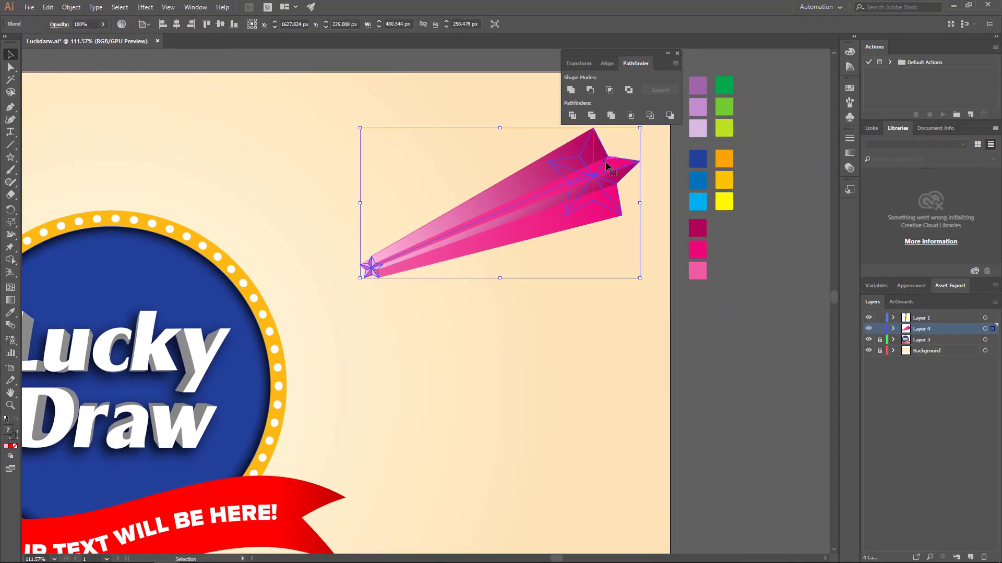
# - Copy the large star from inside the blend, exit isolation mode and paste the copy in front at its original position
pyautogui.doubleClick(605, 161)
pyautogui.click(48, 7)
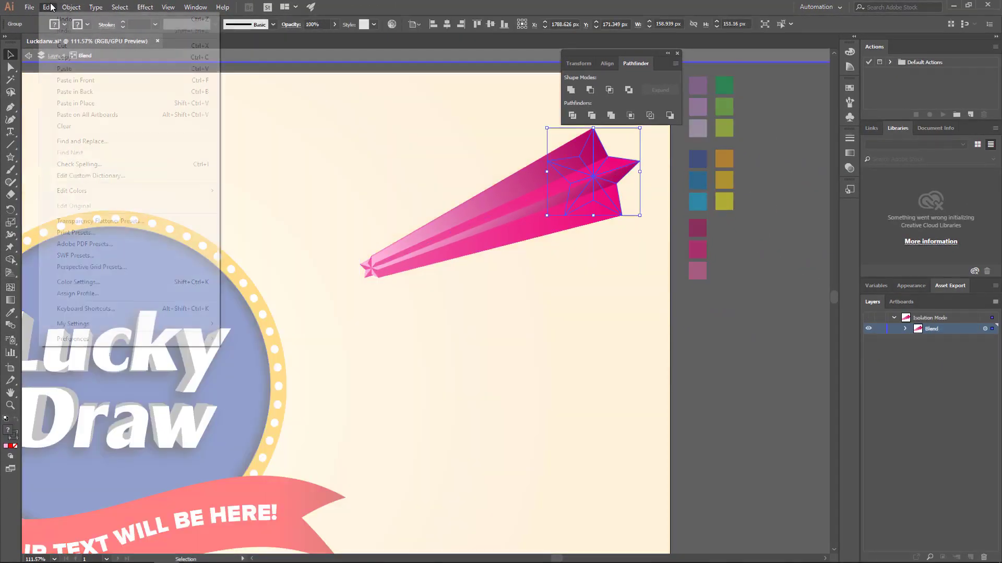
pyautogui.click(73, 61)
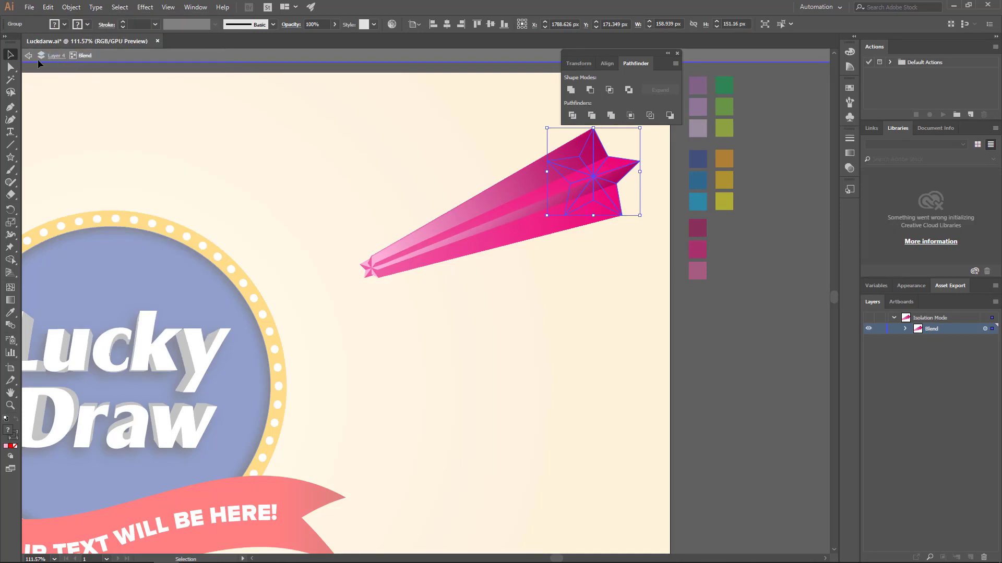
pyautogui.click(29, 55)
pyautogui.click(29, 56)
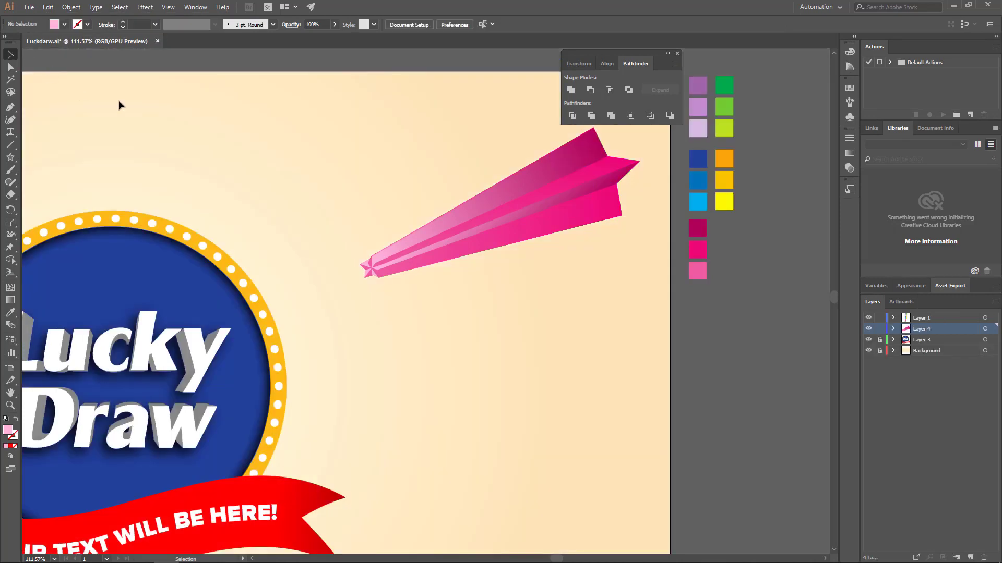
pyautogui.click(48, 7)
pyautogui.click(83, 81)
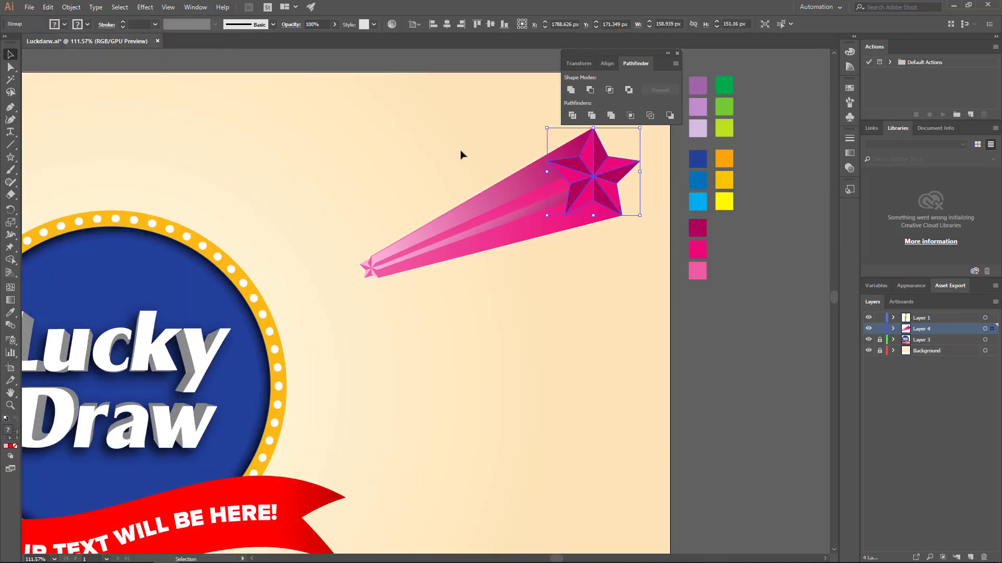
# - Unite the pasted star into one shape and give it a dark magenta stroke with no fill
pyautogui.click(571, 90)
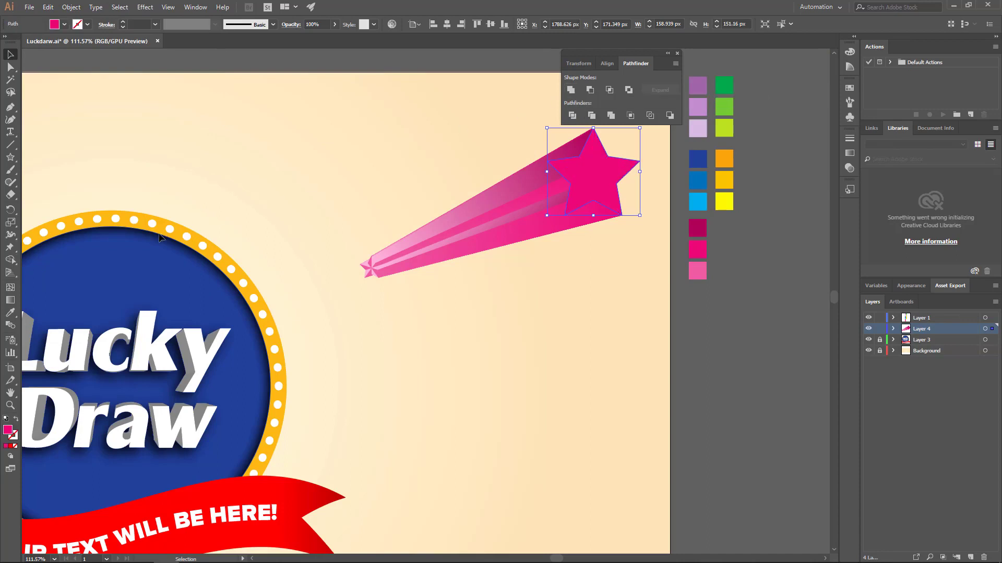
pyautogui.click(13, 313)
pyautogui.click(699, 226)
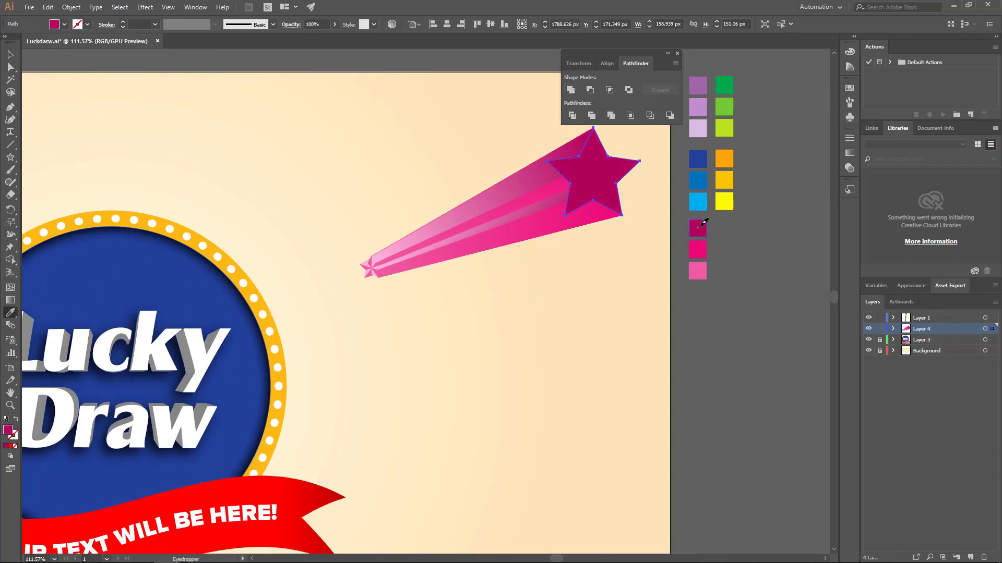
pyautogui.click(16, 419)
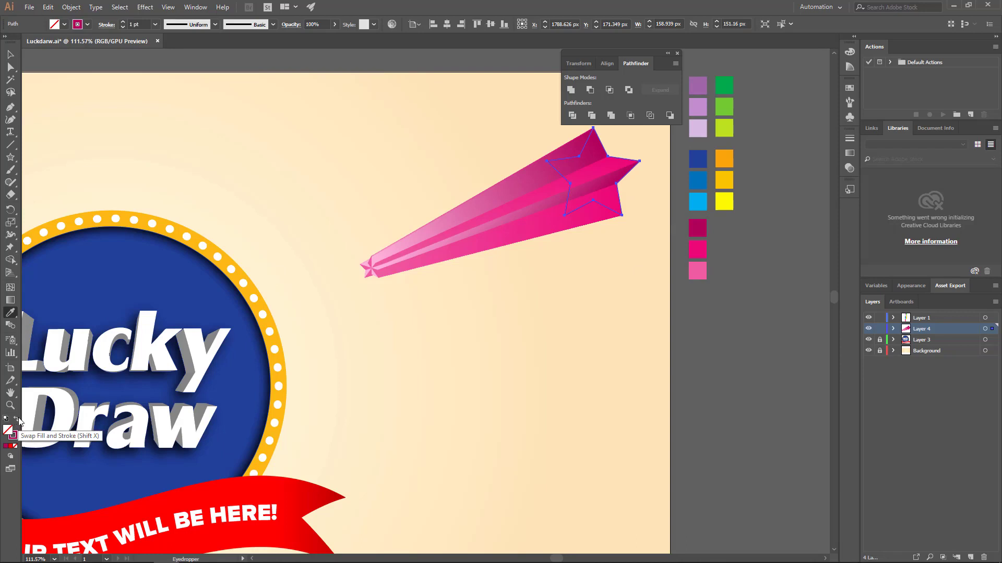
# - Set the star outline's stroke weight to 7 pt and align the stroke to the inside
pyautogui.click(123, 23)
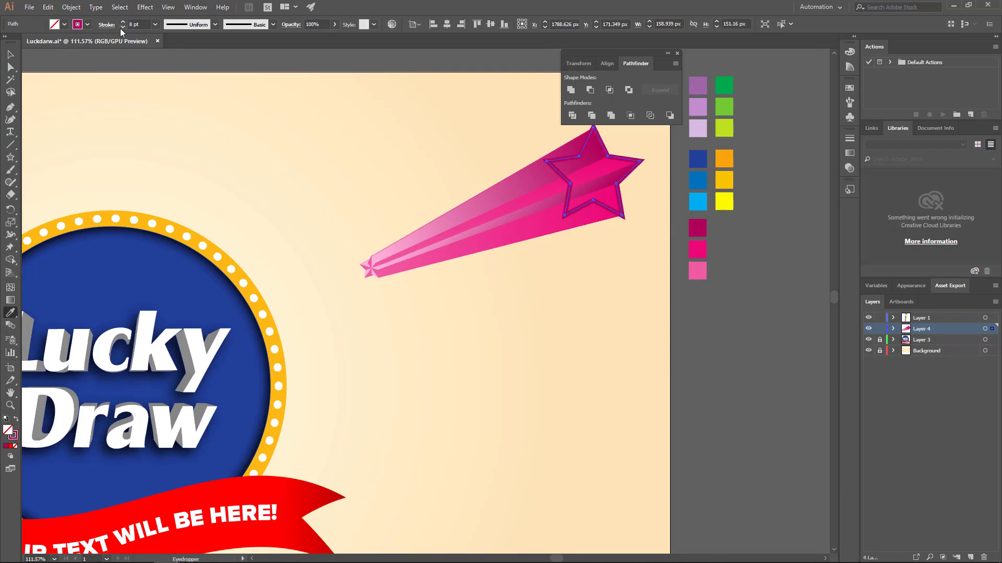
pyautogui.click(123, 27)
pyautogui.click(106, 25)
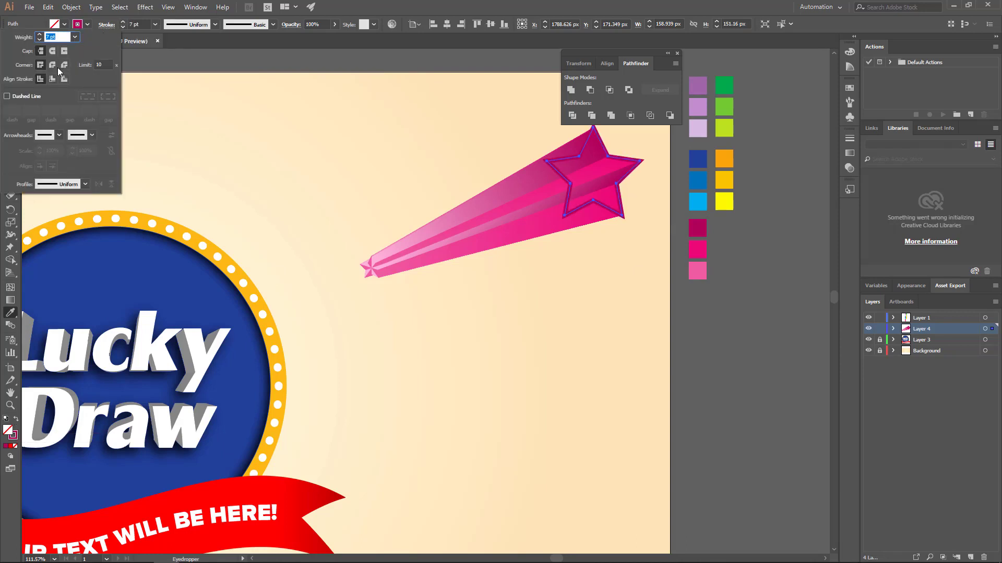
pyautogui.click(52, 80)
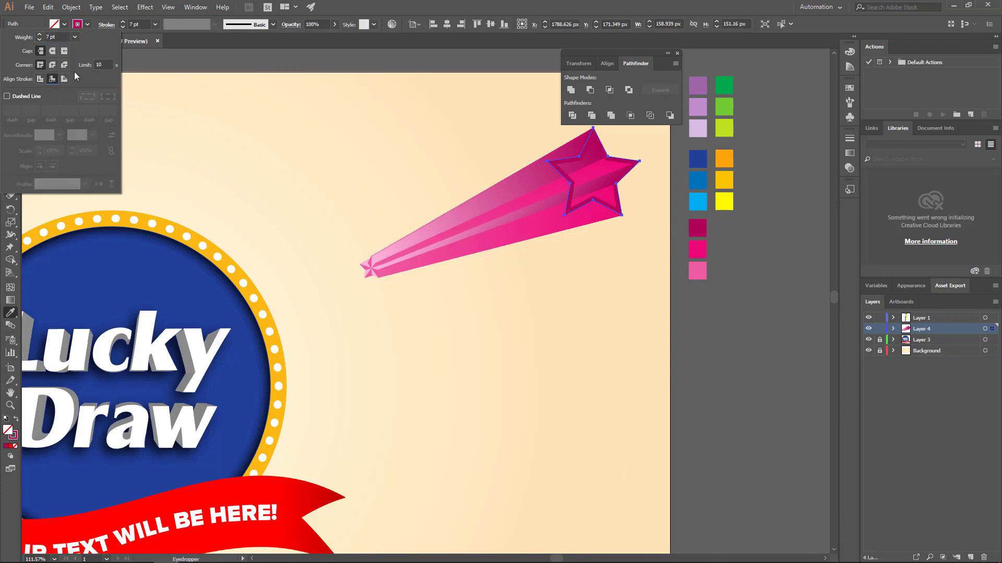
# - Fill the outlined star with white and deselect it
pyautogui.click(64, 24)
pyautogui.click(21, 41)
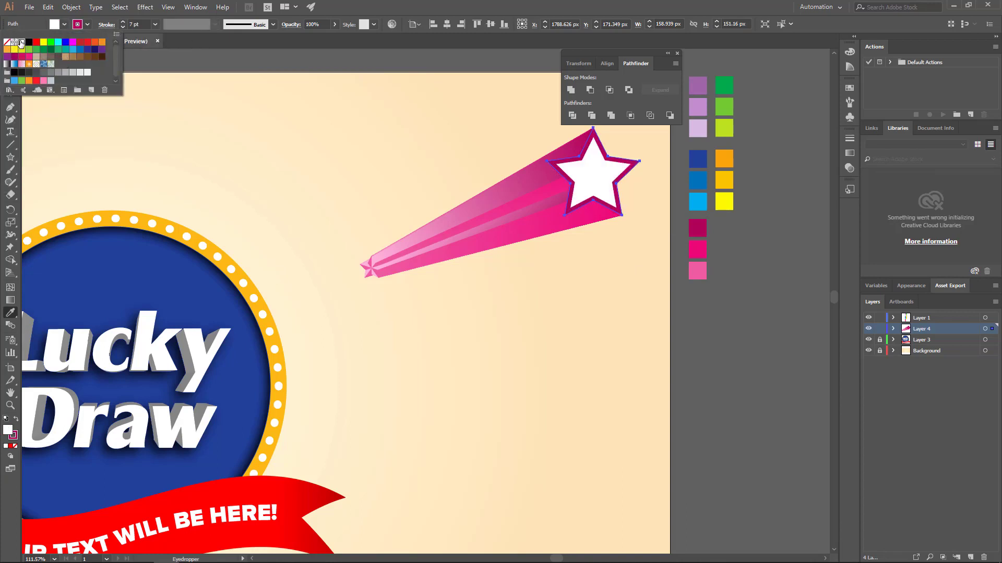
pyautogui.click(116, 99)
pyautogui.click(12, 56)
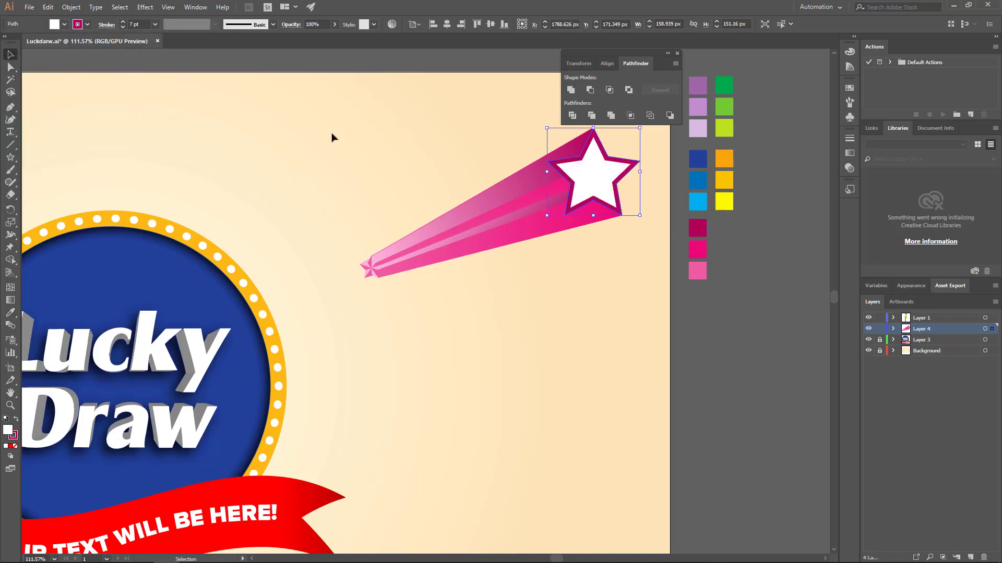
pyautogui.click(337, 135)
# - Isolate the blend, scale the small star at the trail's tip down to about 20 px wide, and exit isolation
pyautogui.doubleClick(369, 268)
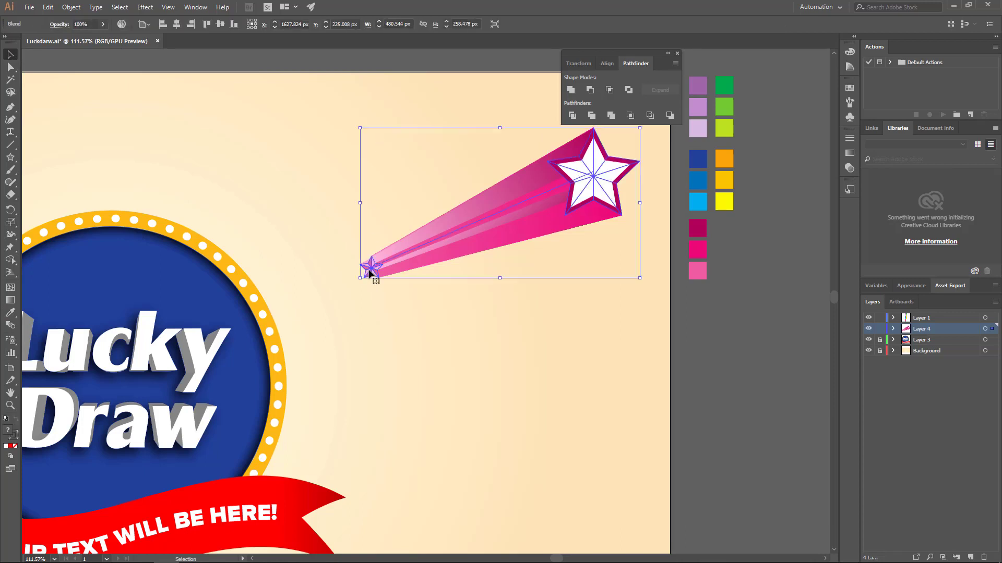
pyautogui.moveTo(381, 267); pyautogui.dragTo(379, 272)
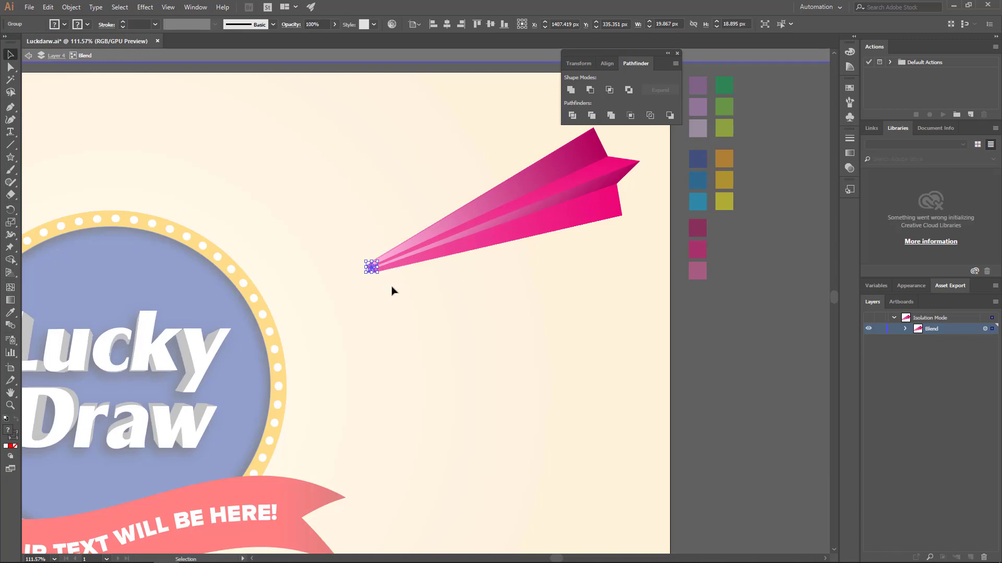
pyautogui.doubleClick(392, 290)
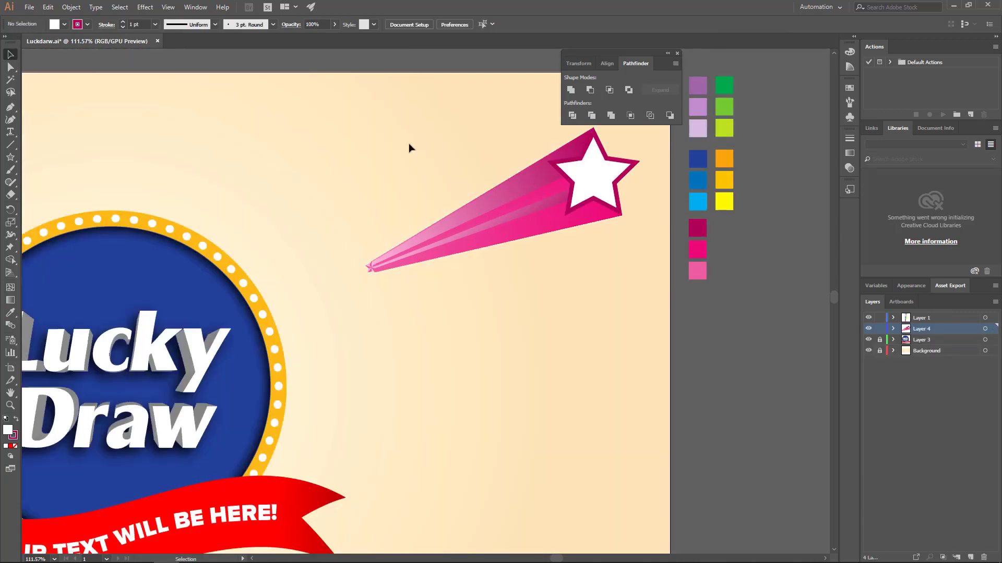
# - Reduce the white star outline's stroke weight to 5 pt
pyautogui.click(589, 175)
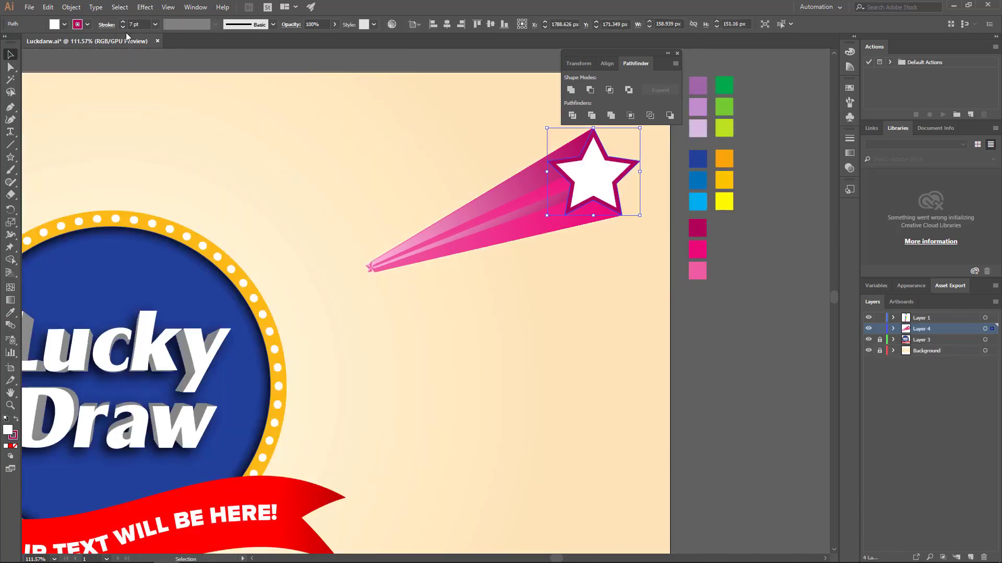
pyautogui.click(122, 27)
pyautogui.click(122, 28)
# - Group the white star with its blended magenta trail
pyautogui.moveTo(331, 121); pyautogui.dragTo(628, 287)
pyautogui.rightClick(580, 189)
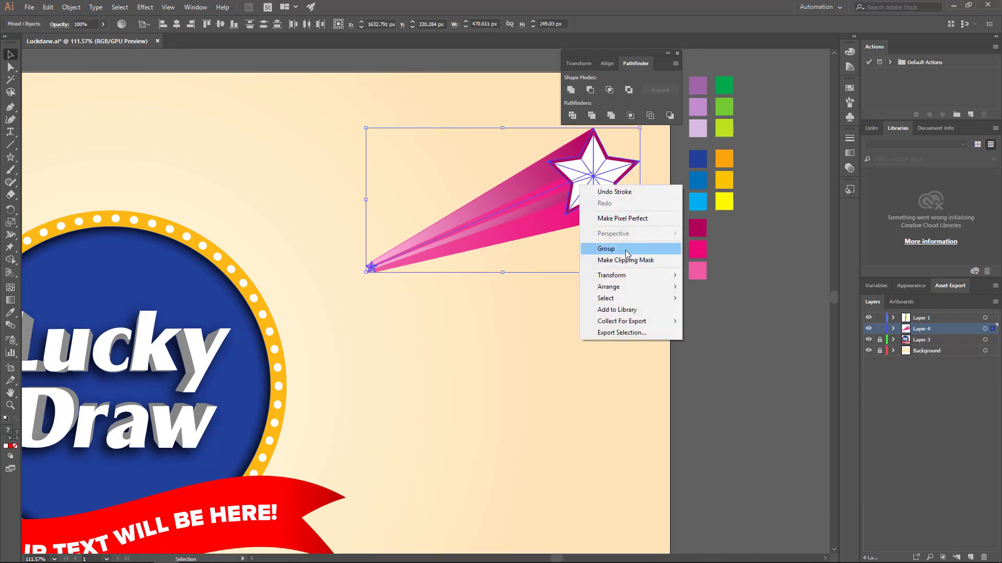
pyautogui.click(625, 248)
pyautogui.click(559, 246)
pyautogui.click(513, 219)
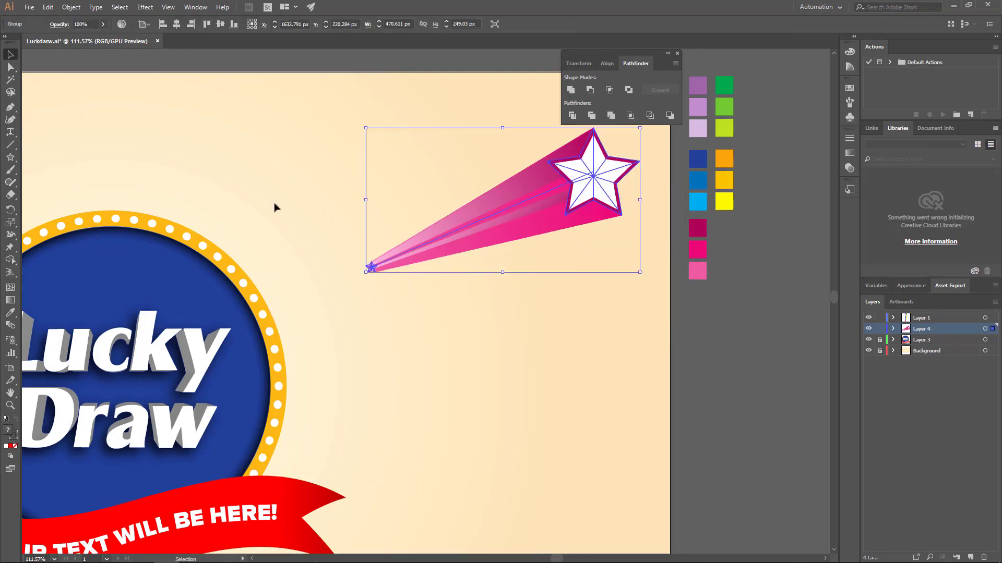
# - Add an anchor point midway along the blend's spine, bend it upward into a smooth arc with rounded corner, and deselect
pyautogui.moveTo(13, 111); pyautogui.dragTo(37, 121)
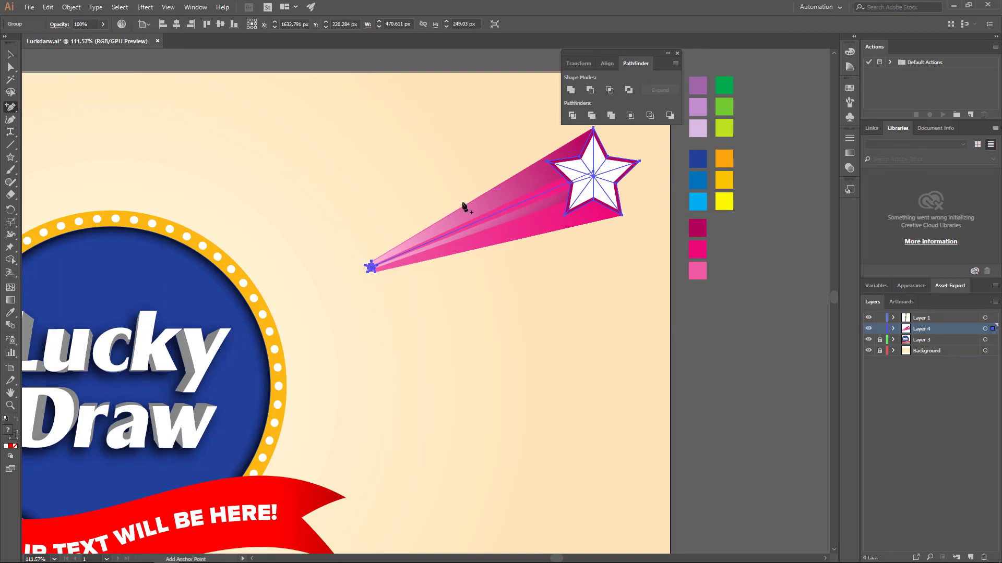
pyautogui.click(488, 217)
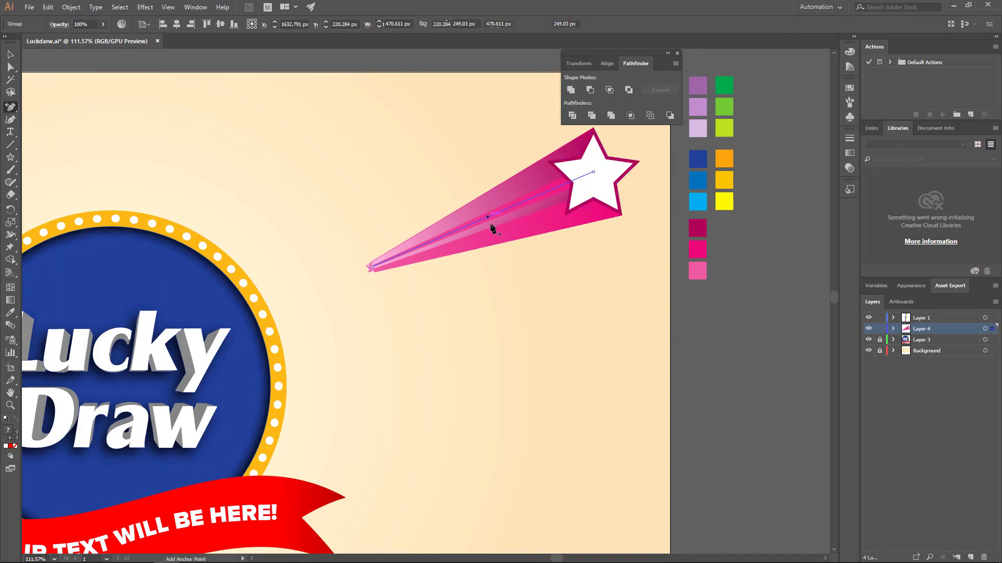
pyautogui.click(10, 66)
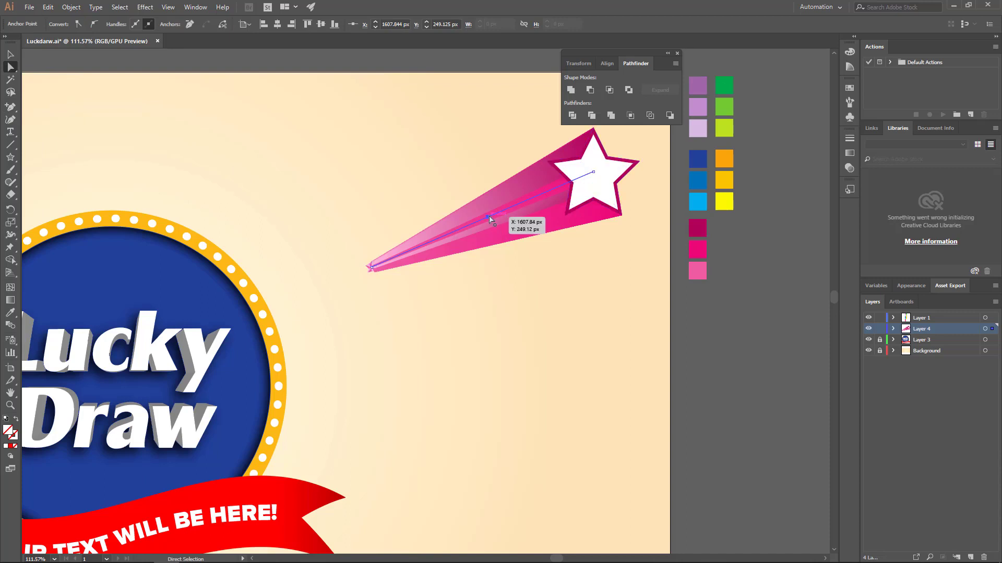
pyautogui.moveTo(486, 215); pyautogui.dragTo(645, 463)
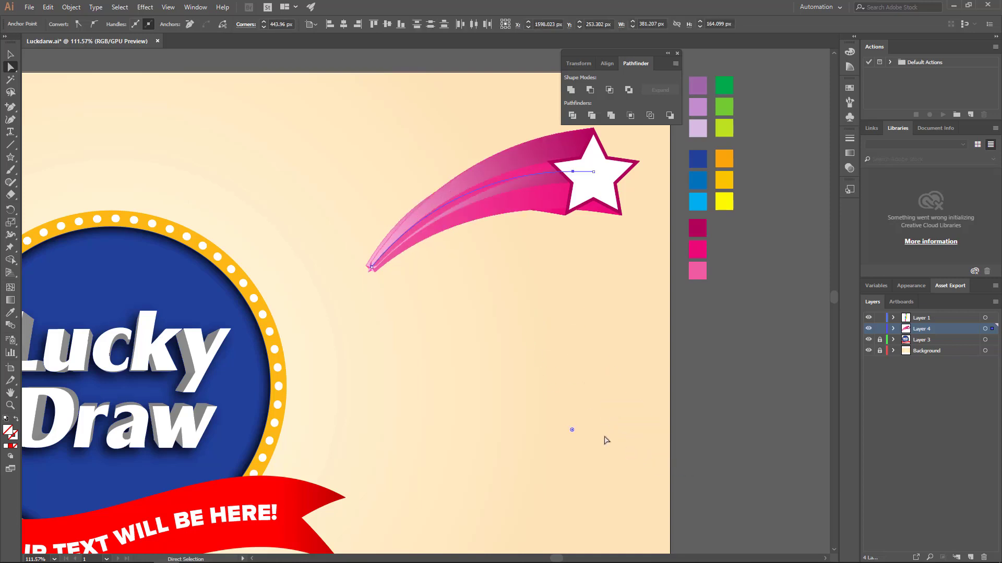
pyautogui.click(10, 56)
pyautogui.click(461, 299)
# - Move the shooting star against the badge's upper right edge and place Layer 4 beneath Layer 3
pyautogui.scroll(-3, 463, 300)
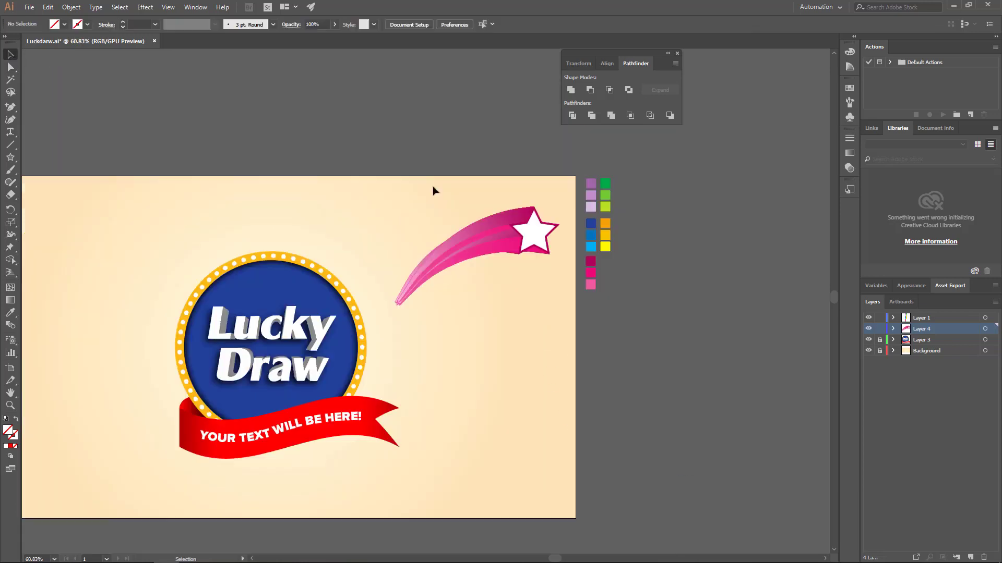
pyautogui.moveTo(535, 241); pyautogui.dragTo(442, 265)
pyautogui.moveTo(926, 334); pyautogui.dragTo(932, 352)
pyautogui.click(426, 332)
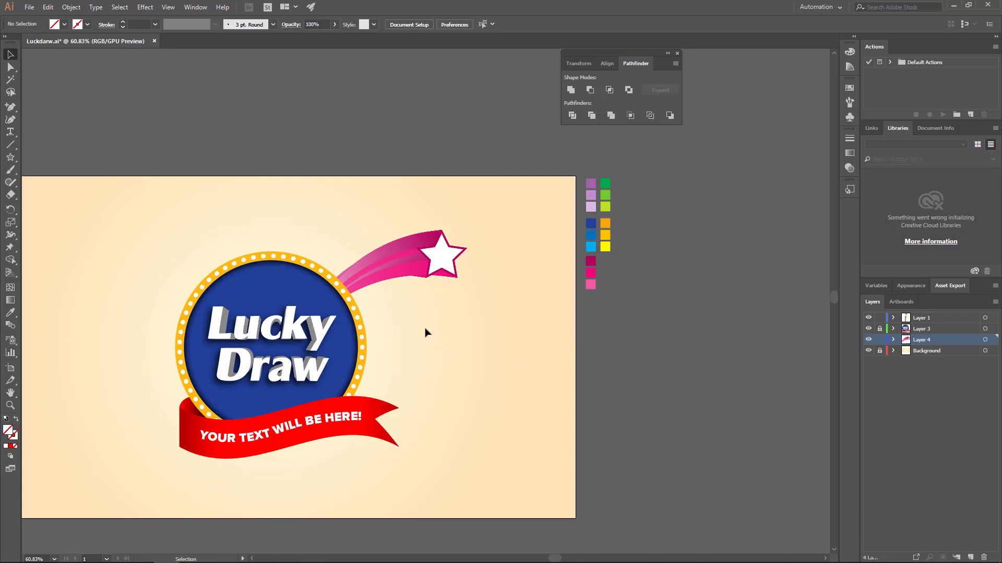
# - Rotate, enlarge and position the shooting star so its trail arcs out from behind the badge's right side
pyautogui.click(432, 273)
pyautogui.moveTo(470, 226); pyautogui.dragTo(459, 284)
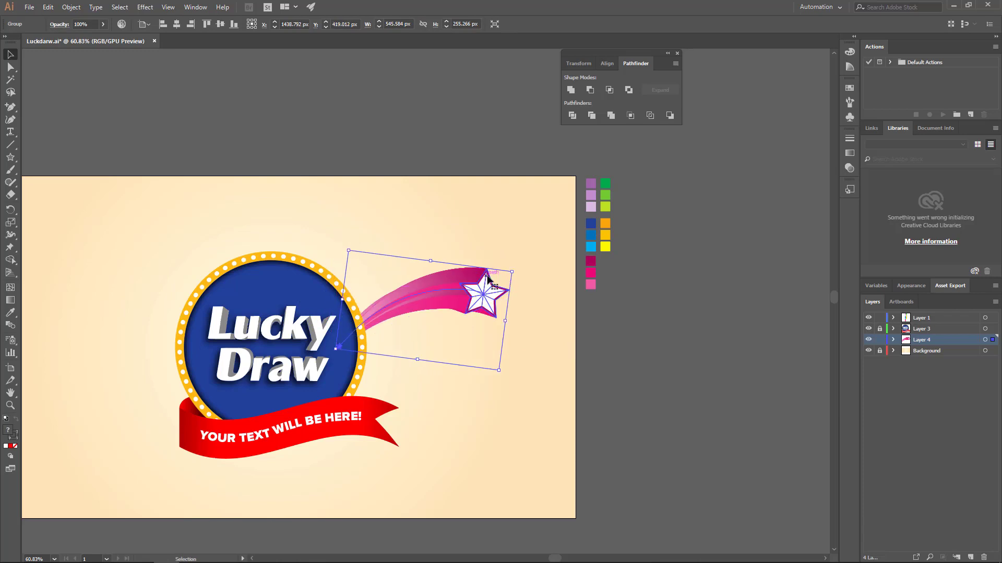
pyautogui.moveTo(518, 270); pyautogui.dragTo(535, 281)
pyautogui.click(534, 281)
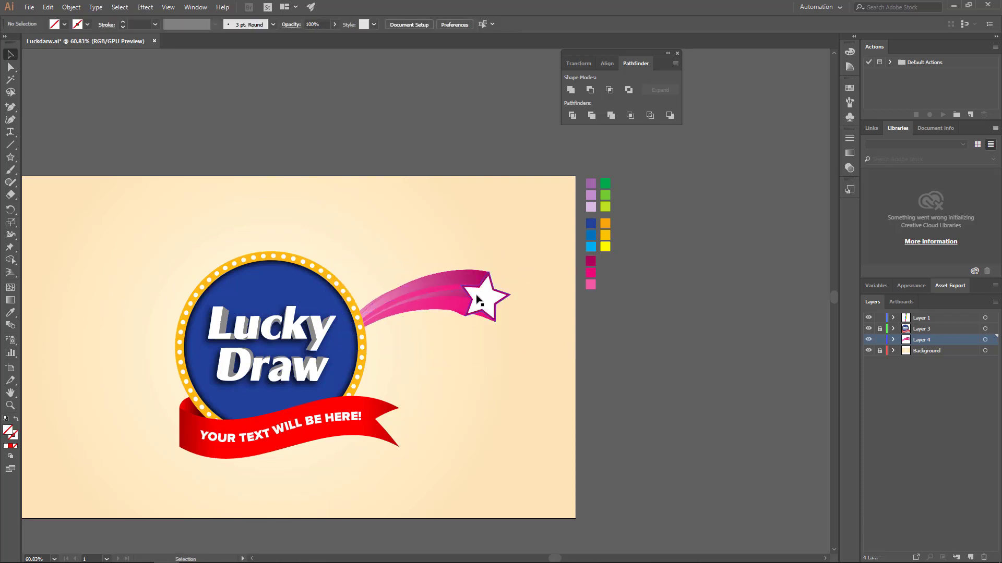
pyautogui.moveTo(476, 294); pyautogui.dragTo(471, 285)
pyautogui.moveTo(331, 334); pyautogui.dragTo(304, 346)
pyautogui.click(533, 354)
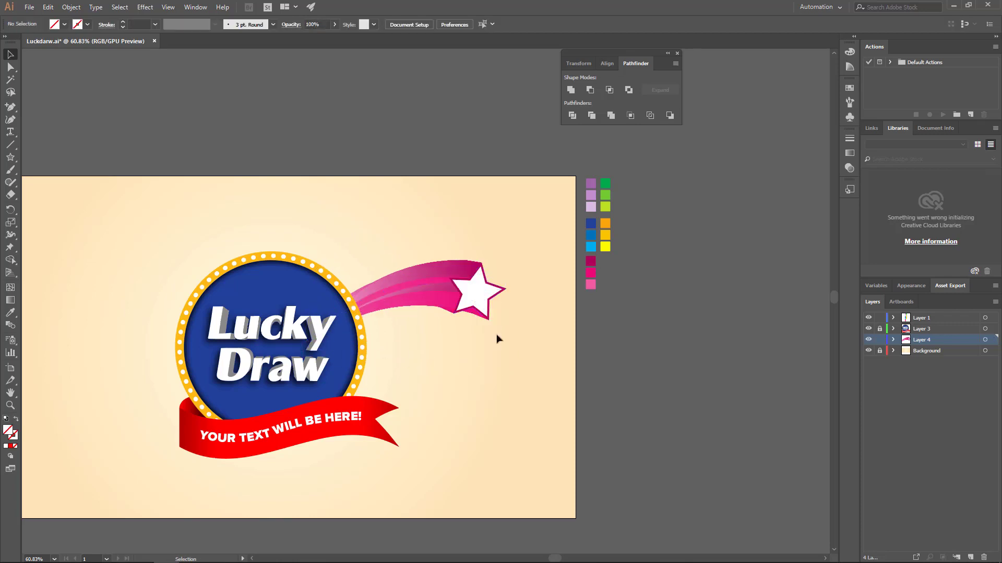
# - Duplicate the shooting star above the original, scale the copy down and rotate it more steeply upward
pyautogui.moveTo(474, 304); pyautogui.dragTo(481, 251)
pyautogui.click(498, 357)
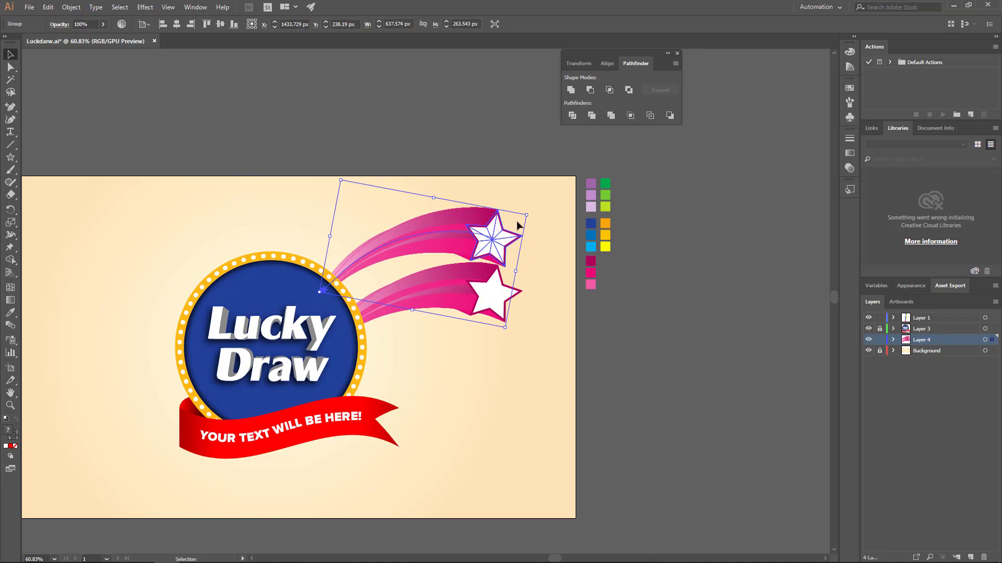
pyautogui.moveTo(522, 220); pyautogui.dragTo(459, 239)
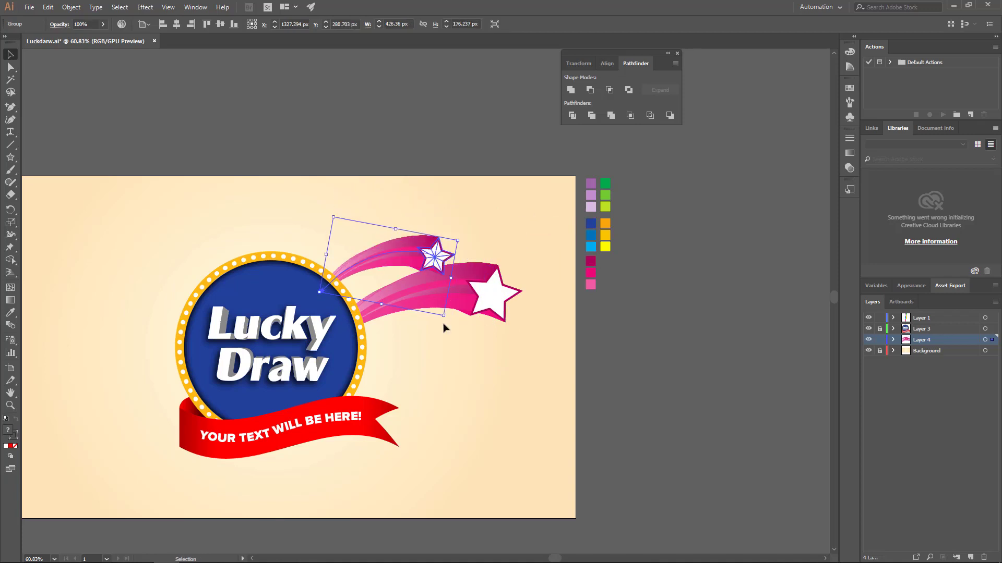
pyautogui.moveTo(445, 319); pyautogui.dragTo(368, 236)
pyautogui.click(425, 334)
# - Add a smaller third shooting star nearer the badge's top and adjust the angles of the upper two
pyautogui.moveTo(381, 229); pyautogui.dragTo(382, 230)
pyautogui.moveTo(385, 214); pyautogui.dragTo(366, 236)
pyautogui.moveTo(386, 284); pyautogui.dragTo(390, 266)
pyautogui.moveTo(352, 243); pyautogui.dragTo(359, 236)
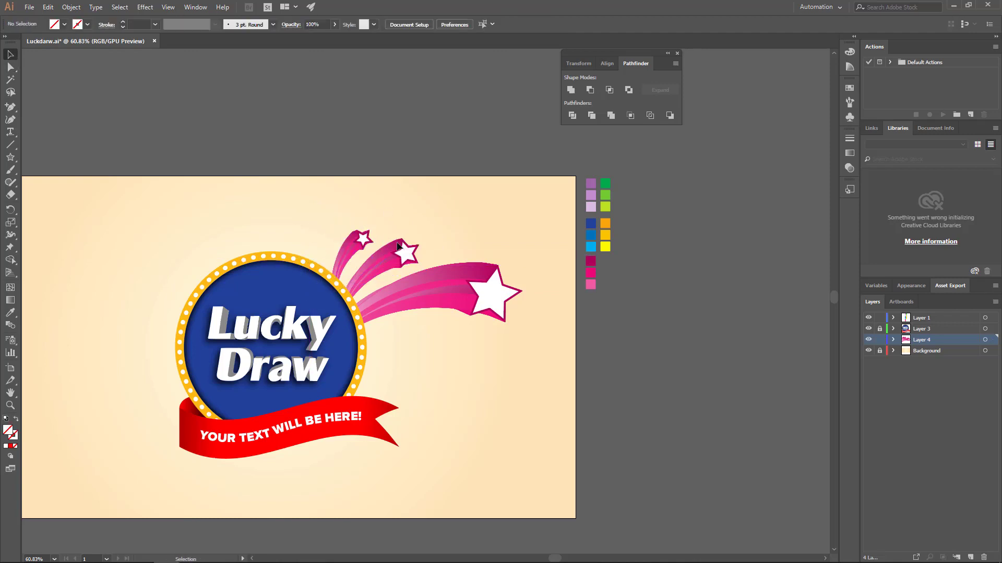
pyautogui.moveTo(419, 245); pyautogui.dragTo(422, 251)
pyautogui.click(358, 237)
# - Place two smaller shooting star copies below the large one, rotated and sized to fan out toward the ribbon
pyautogui.moveTo(353, 247); pyautogui.dragTo(431, 354)
pyautogui.moveTo(435, 344); pyautogui.dragTo(435, 376)
pyautogui.moveTo(463, 373); pyautogui.dragTo(427, 401)
pyautogui.moveTo(401, 399); pyautogui.dragTo(398, 379)
pyautogui.moveTo(387, 407); pyautogui.dragTo(388, 401)
pyautogui.moveTo(397, 371); pyautogui.dragTo(397, 385)
pyautogui.moveTo(424, 348); pyautogui.dragTo(424, 353)
# - Spread out the two upper shooting stars, moving the smallest nearer the badge's top and enlarging the middle one
pyautogui.moveTo(409, 256); pyautogui.dragTo(348, 231)
pyautogui.moveTo(367, 229)
pyautogui.mouseDown()
pyautogui.moveTo(357, 225)
pyautogui.moveTo(386, 221)
pyautogui.mouseUp()
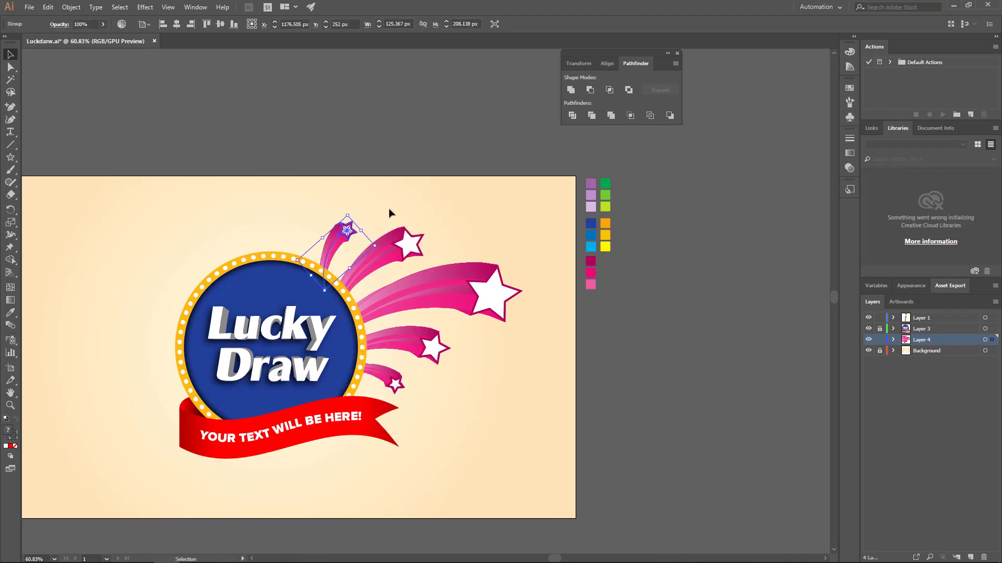
pyautogui.click(389, 211)
# - Isolate the second shooting star from the top, move its white star 100 px right and 55 px up off the trail, and exit isolation
pyautogui.press('z')
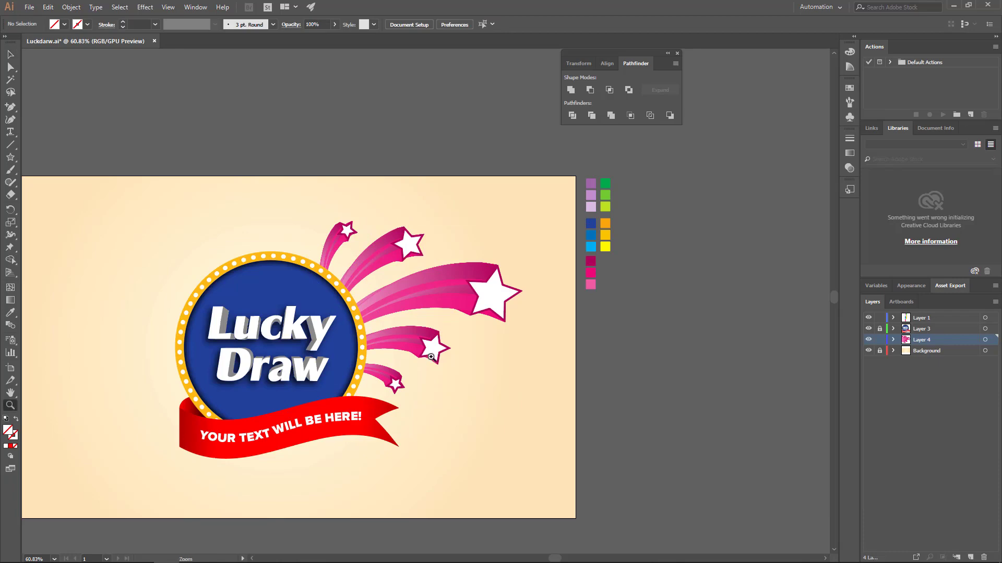
pyautogui.moveTo(429, 351); pyautogui.dragTo(527, 355)
pyautogui.moveTo(337, 307); pyautogui.dragTo(394, 308)
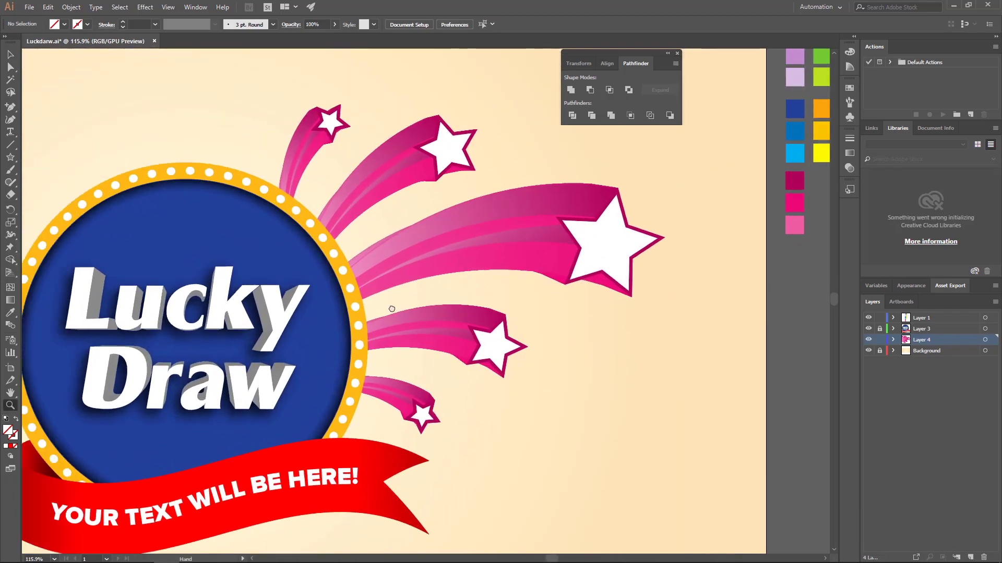
pyautogui.moveTo(434, 98); pyautogui.dragTo(541, 225)
pyautogui.press('v')
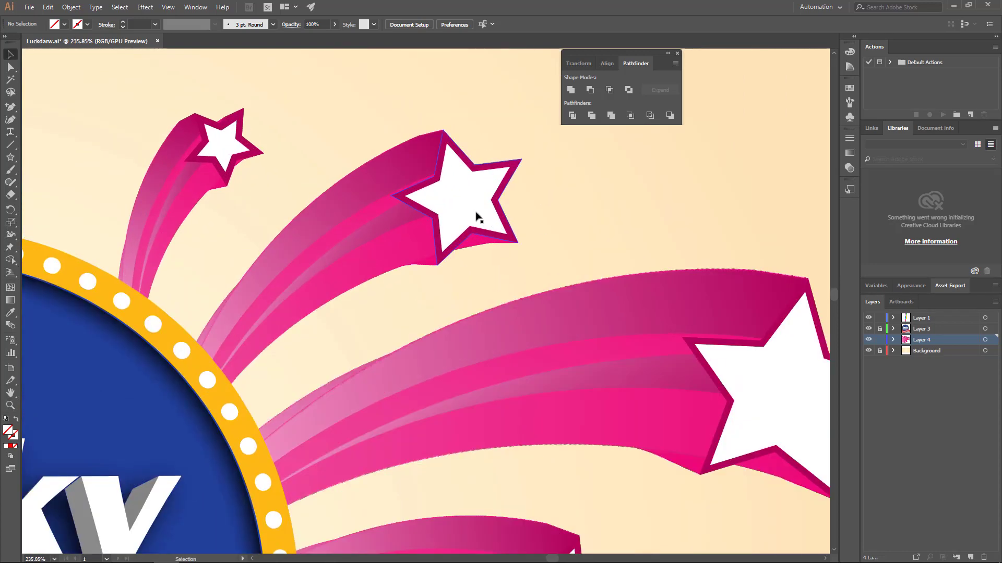
pyautogui.click(472, 203)
pyautogui.doubleClick(472, 203)
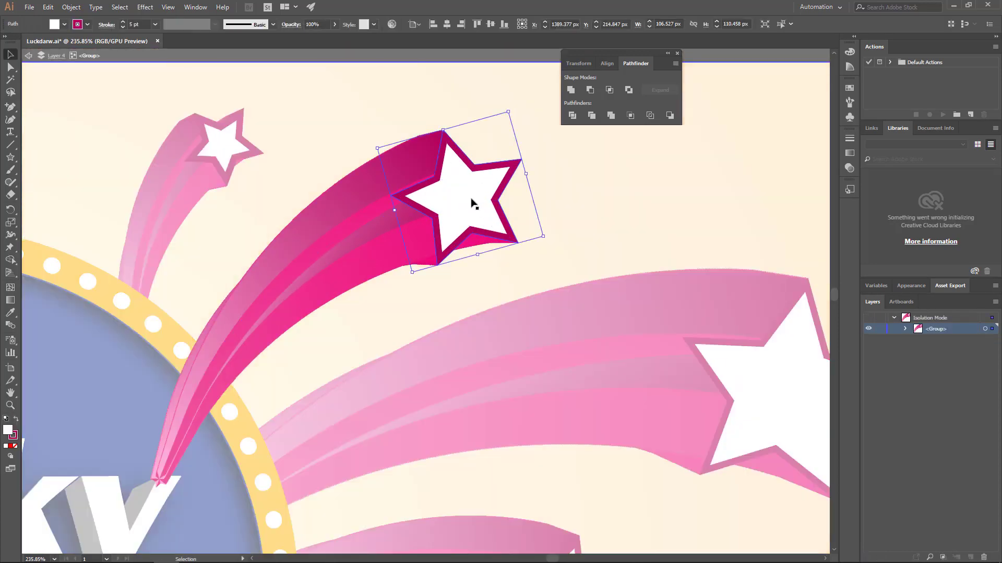
pyautogui.press('Up')
pyautogui.press('Right')
pyautogui.press('Right')
pyautogui.press('Right')
pyautogui.press('Right')
pyautogui.press('Right')
pyautogui.press('Right')
pyautogui.press('Right')
pyautogui.press('Right')
pyautogui.press('Right')
pyautogui.press('Right')
pyautogui.press('Up')
pyautogui.press('Up')
pyautogui.press('Up')
pyautogui.press('Up')
pyautogui.press('Up')
pyautogui.press('Up')
pyautogui.press('Up')
pyautogui.press('Up')
pyautogui.press('Up')
pyautogui.press('Up')
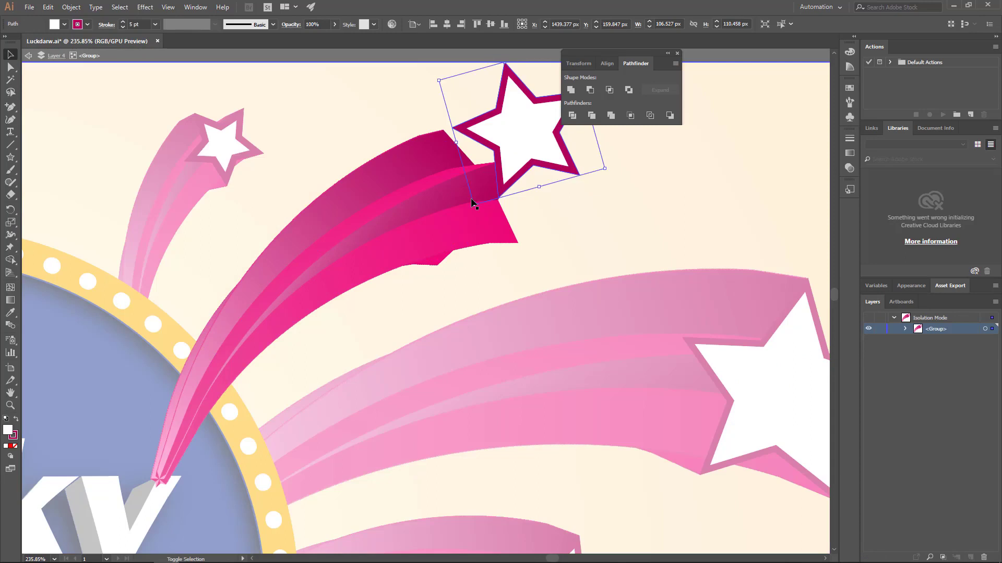
pyautogui.press('Right')
pyautogui.press('Right')
pyautogui.press('Right')
pyautogui.press('Right')
pyautogui.press('Right')
pyautogui.press('Right')
pyautogui.press('Right')
pyautogui.press('Right')
pyautogui.press('Right')
pyautogui.press('Right')
pyautogui.press('z')
pyautogui.moveTo(456, 196); pyautogui.dragTo(331, 244)
pyautogui.moveTo(443, 261); pyautogui.dragTo(325, 257)
pyautogui.press('v')
pyautogui.press('space')
pyautogui.moveTo(512, 244); pyautogui.dragTo(434, 251)
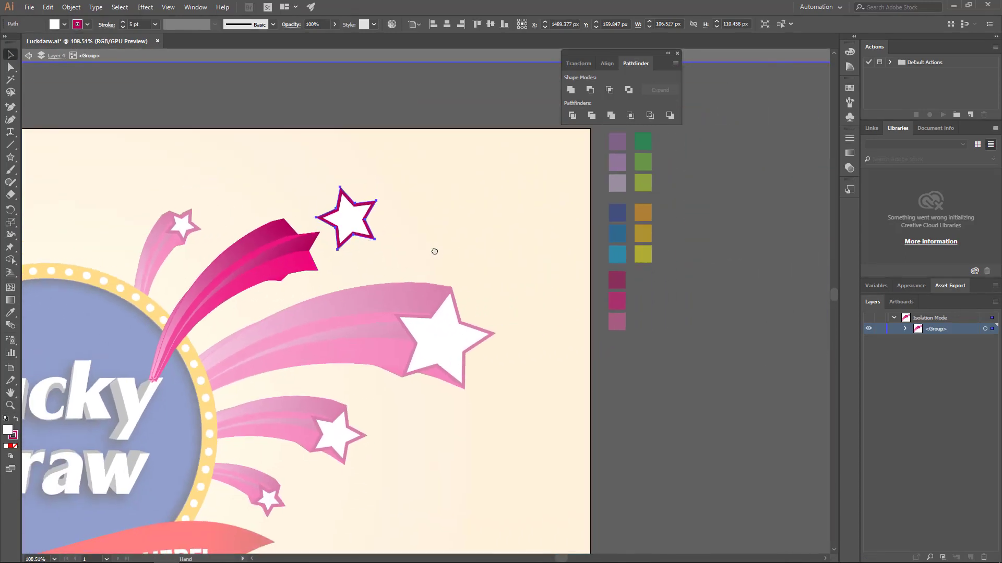
pyautogui.click(640, 221)
pyautogui.doubleClick(554, 242)
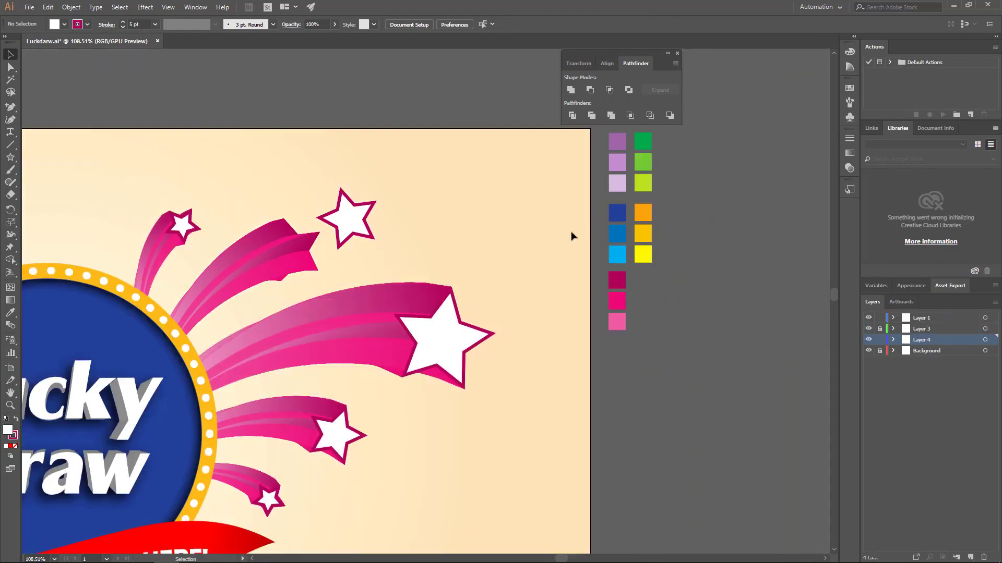
# - Bring the three blue colour swatches next to the shooting star with the detached white star
pyautogui.click(617, 213)
pyautogui.keyDown('shift'); pyautogui.click(617, 237); pyautogui.keyUp('shift')
pyautogui.keyDown('shift'); pyautogui.click(618, 255); pyautogui.keyUp('shift')
pyautogui.moveTo(617, 255); pyautogui.dragTo(414, 264)
pyautogui.click(409, 232)
# - Isolate the group and blend of the trail with the detached star, and select the faceted star at its wide end
pyautogui.press('z')
pyautogui.press('v')
pyautogui.click(284, 300)
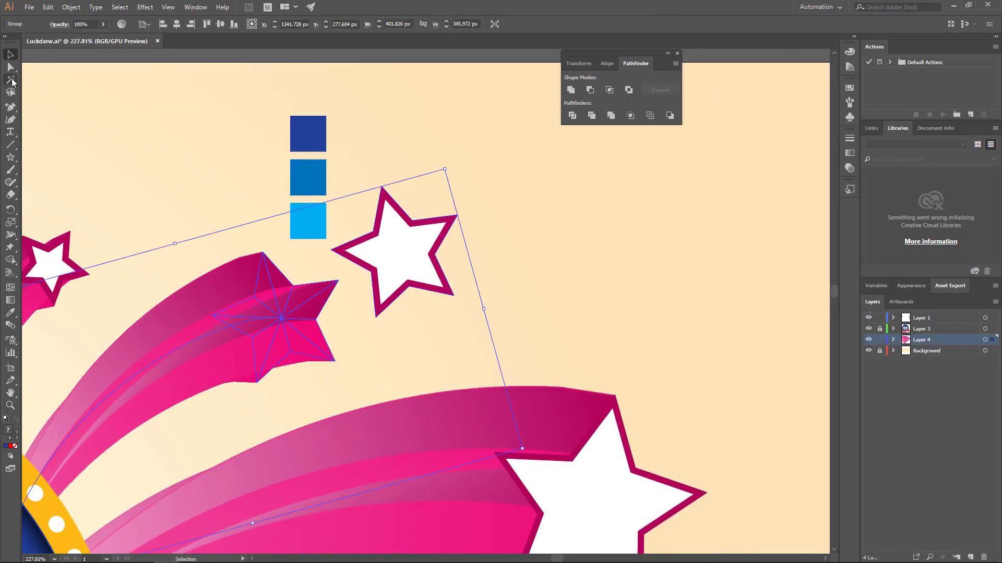
pyautogui.doubleClick(278, 311)
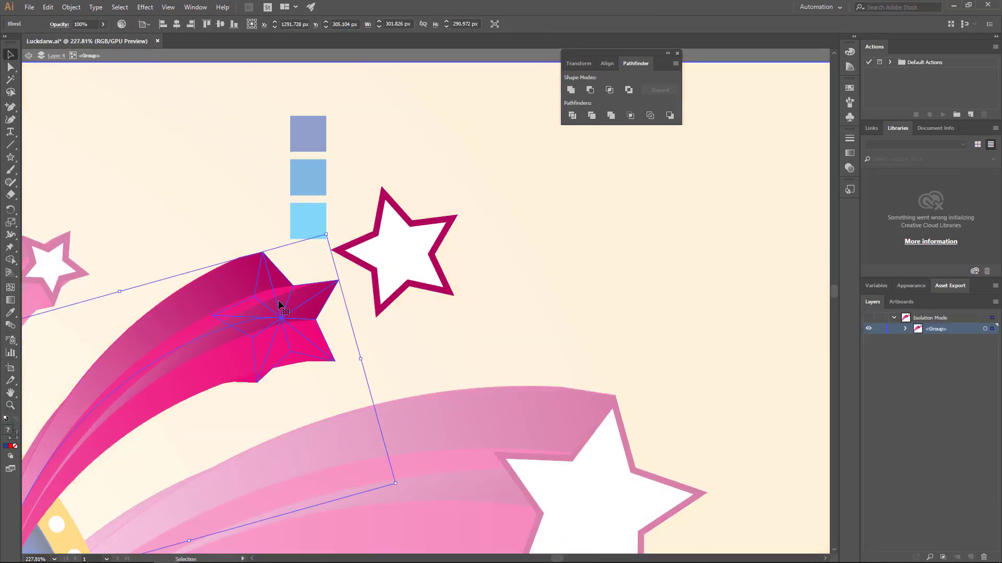
pyautogui.doubleClick(279, 304)
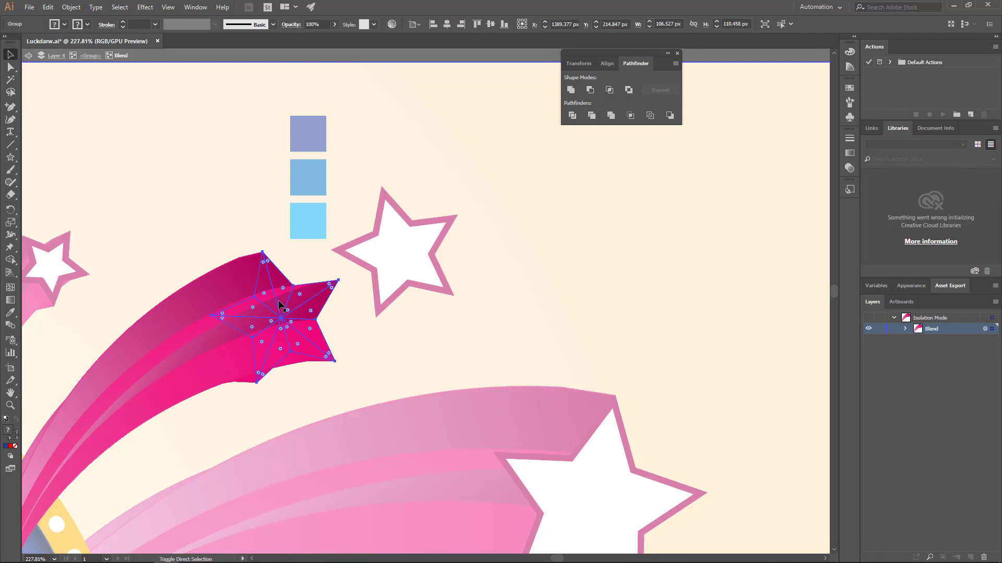
pyautogui.click(239, 226)
pyautogui.click(266, 271)
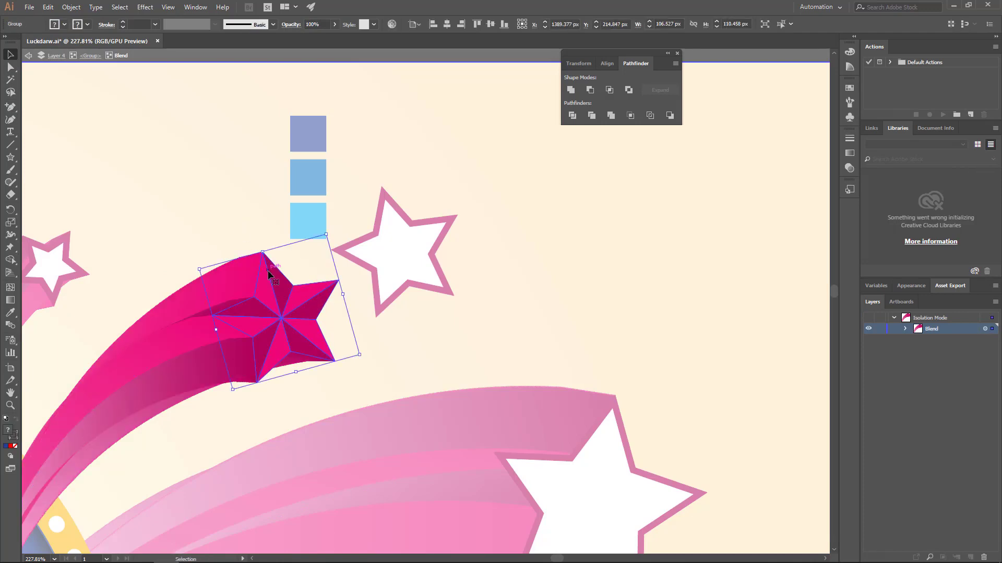
# - Fill the upper left facet of the trail's end star with the dark blue swatch colour
pyautogui.press('a')
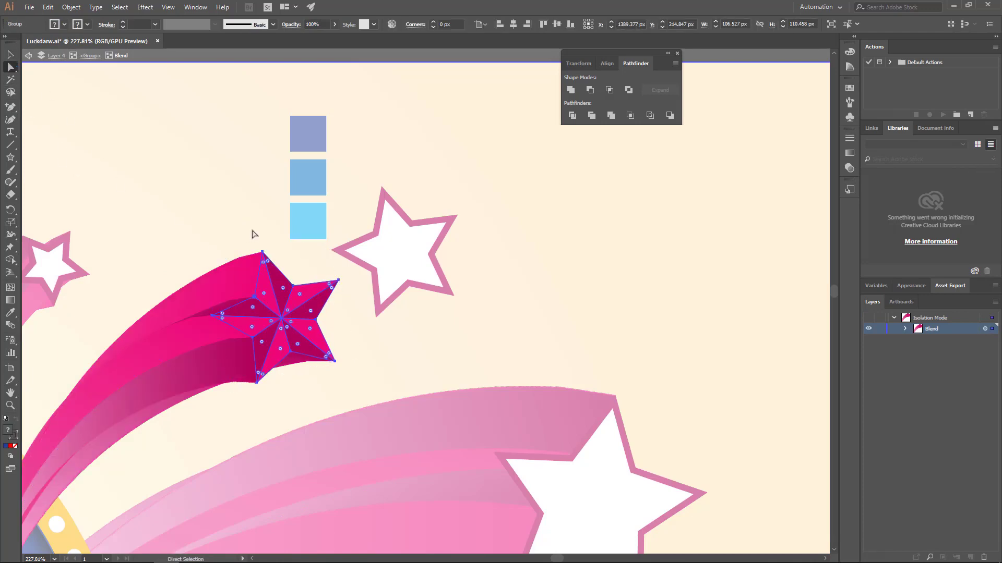
pyautogui.click(264, 282)
pyautogui.click(10, 313)
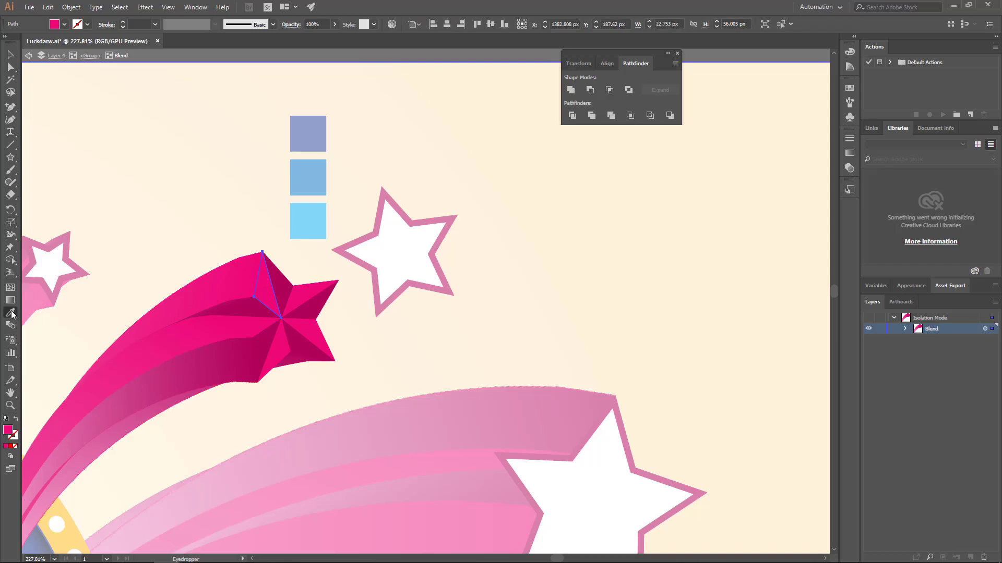
pyautogui.click(315, 134)
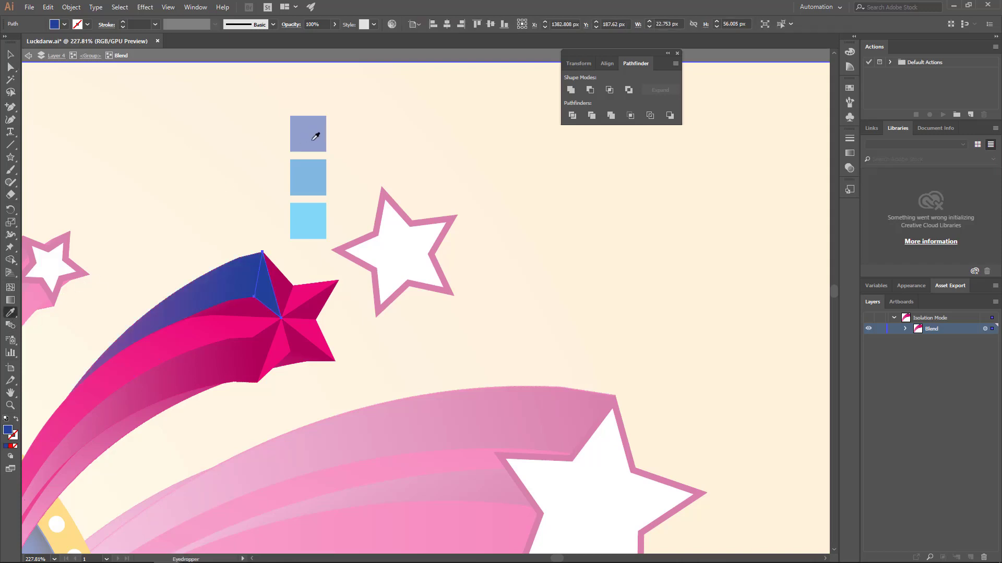
# - Fill the upper facet of the end star's left point with the medium blue swatch colour
pyautogui.click(11, 66)
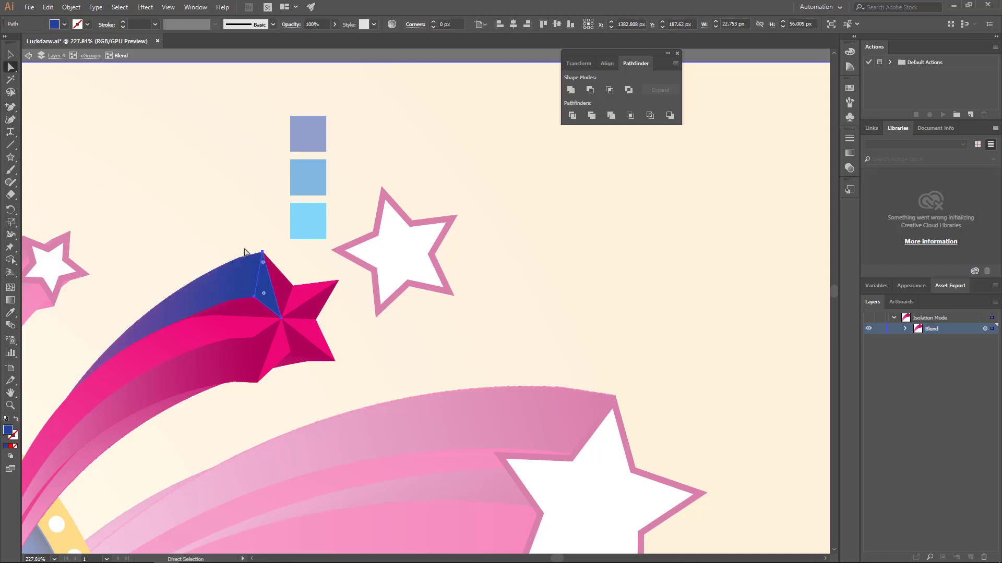
pyautogui.click(236, 307)
pyautogui.click(10, 313)
pyautogui.click(313, 206)
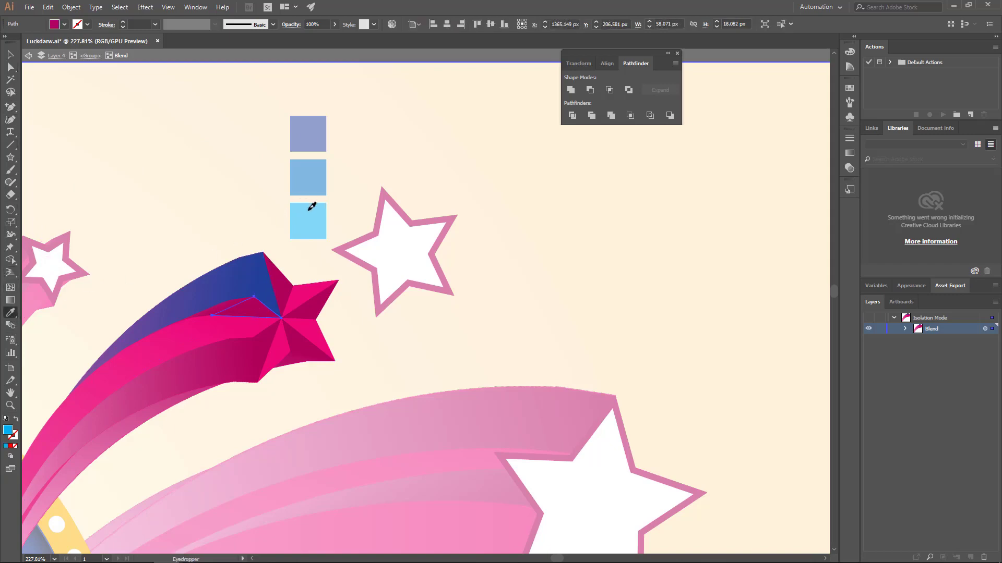
pyautogui.click(309, 210)
pyautogui.click(311, 174)
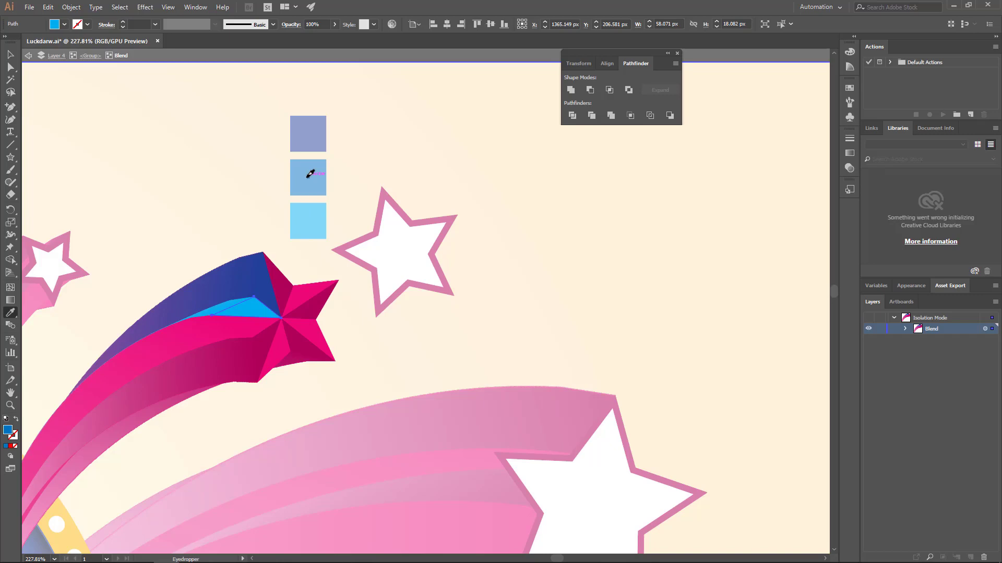
pyautogui.click(307, 174)
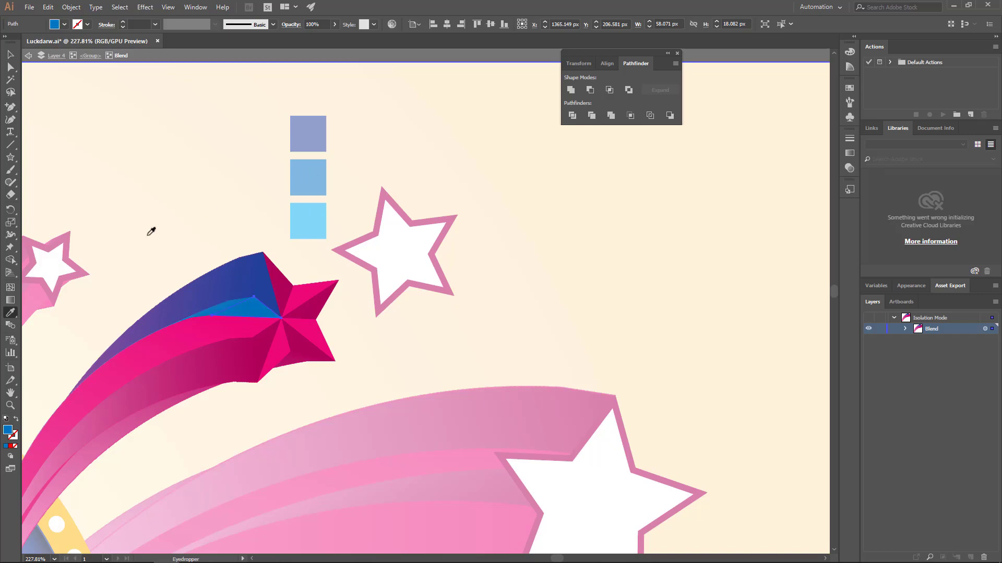
# - Fill the lower facet of the end star's left point with the light blue swatch colour
pyautogui.click(10, 67)
pyautogui.click(254, 330)
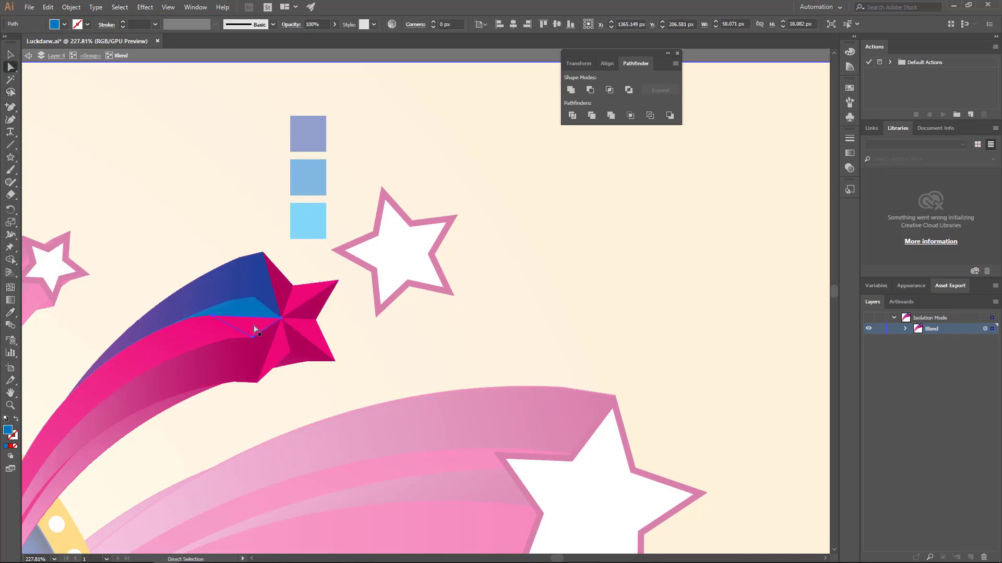
pyautogui.click(254, 330)
pyautogui.click(10, 312)
pyautogui.click(316, 216)
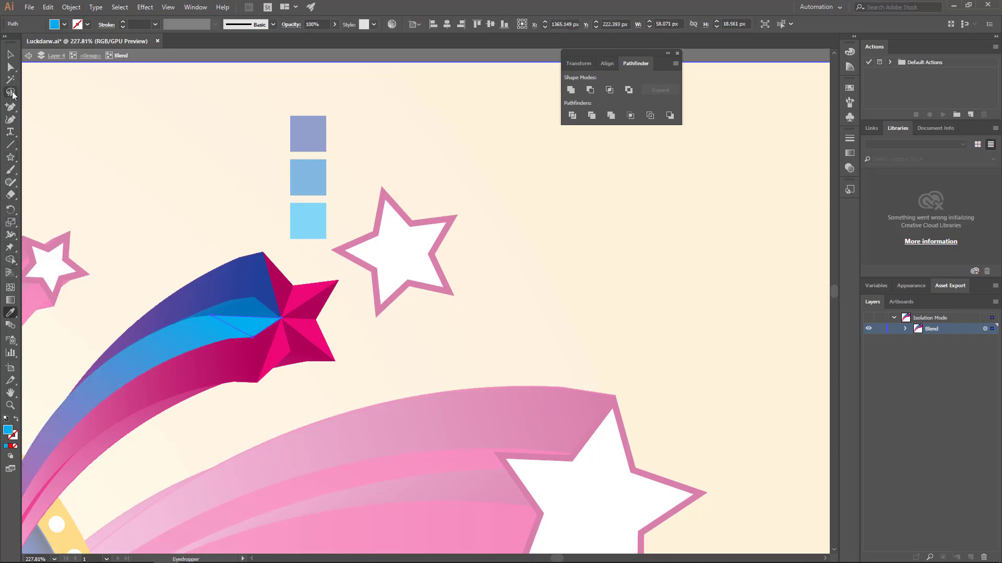
# - Fill the end star's lower left point with medium blue on its outer facet and light blue on its inner facet, sampled from the swatches
pyautogui.click(10, 67)
pyautogui.click(260, 349)
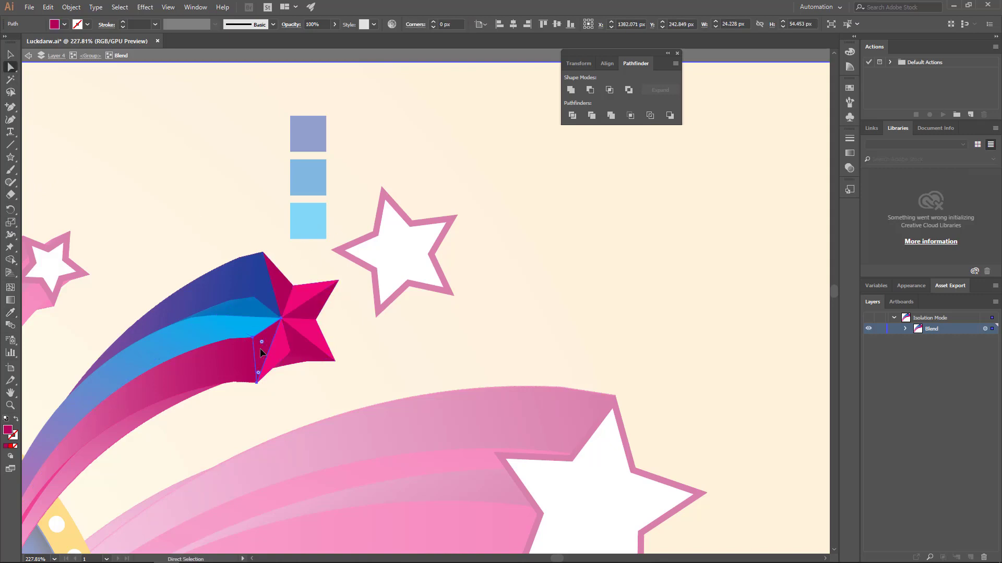
pyautogui.click(10, 313)
pyautogui.click(315, 172)
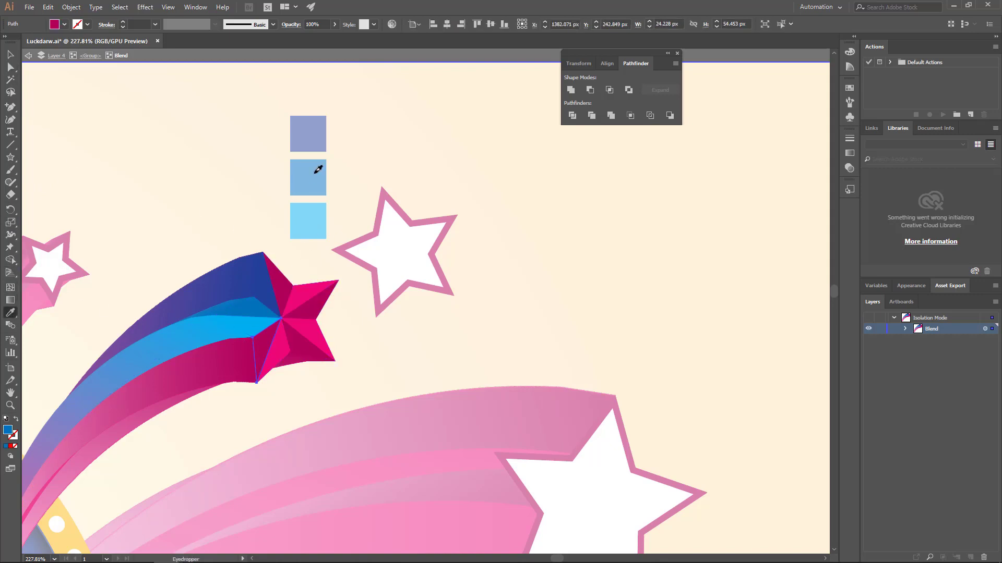
pyautogui.click(315, 173)
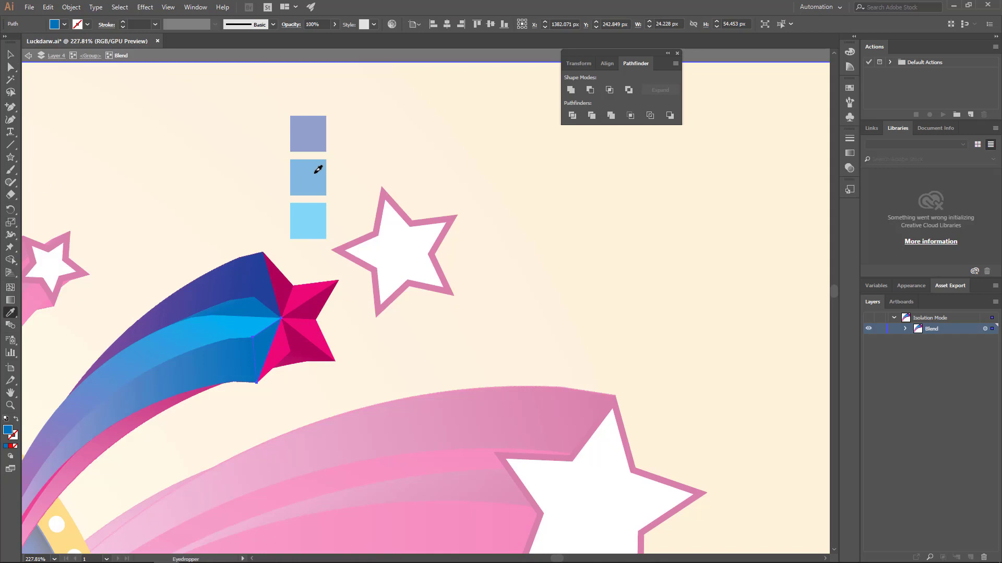
pyautogui.click(10, 67)
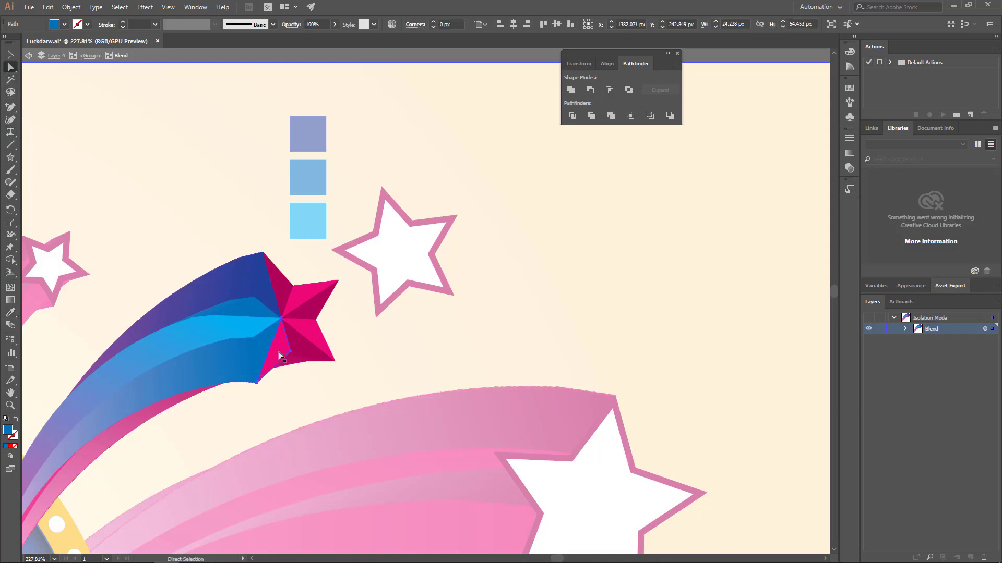
pyautogui.press('i')
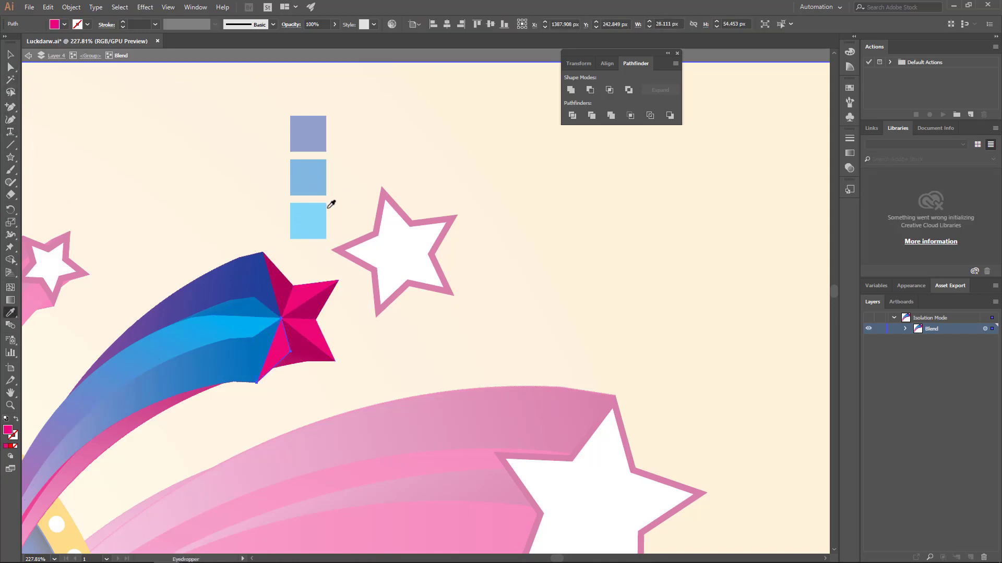
pyautogui.click(321, 212)
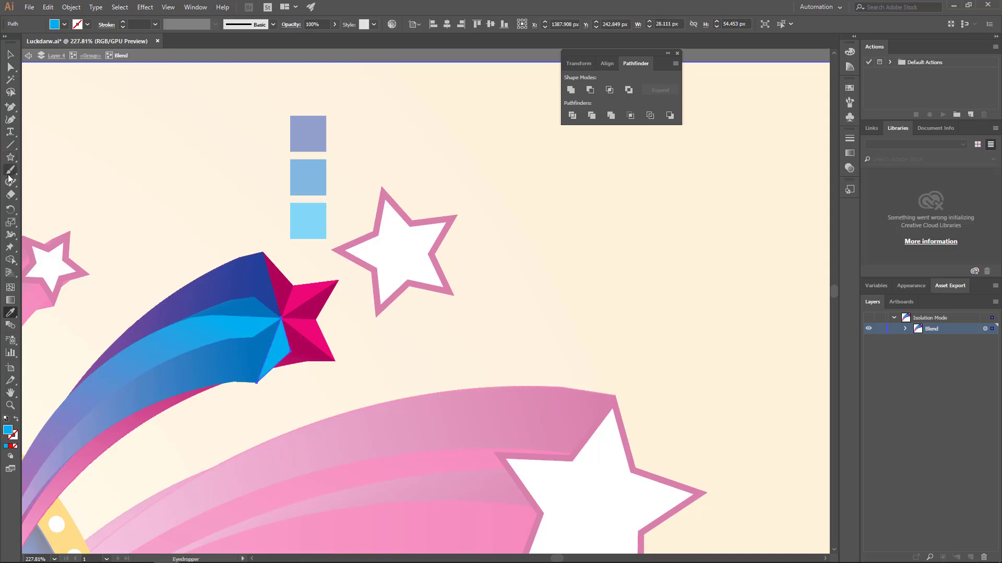
# - Fill the end star's lower right point with medium blue on its lower facet and light blue on its upper facet, sampled from the swatches
pyautogui.click(10, 67)
pyautogui.click(302, 353)
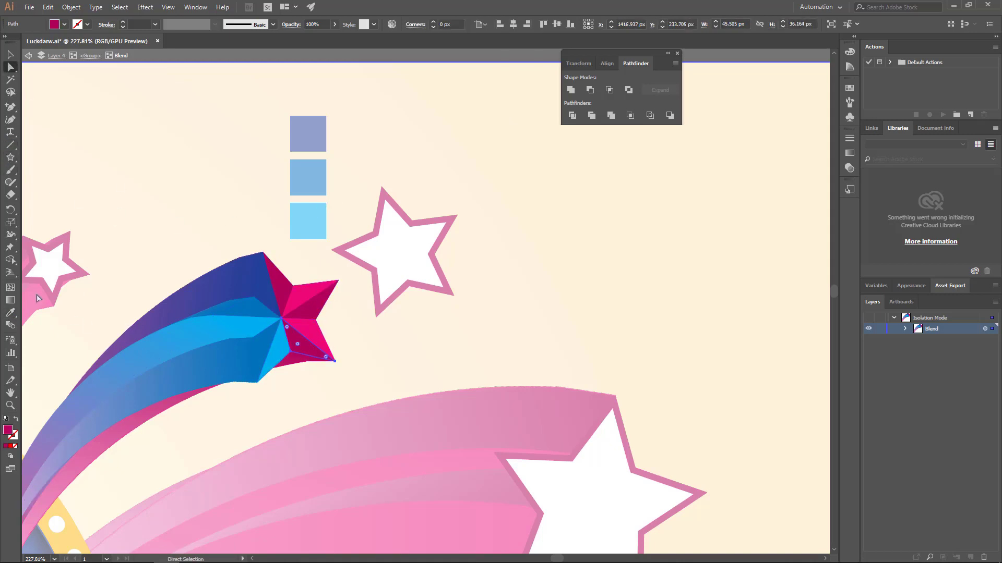
pyautogui.click(10, 312)
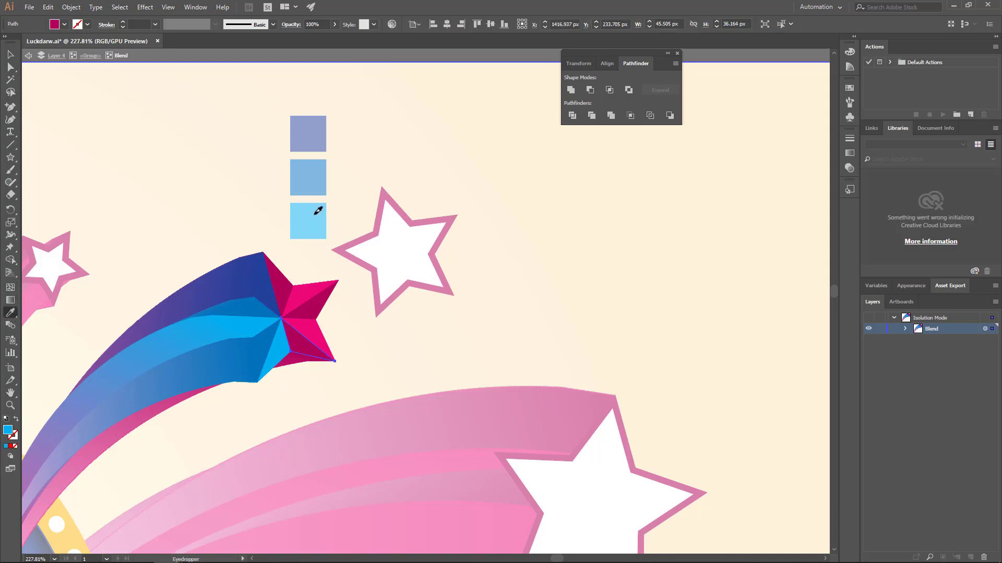
pyautogui.click(318, 211)
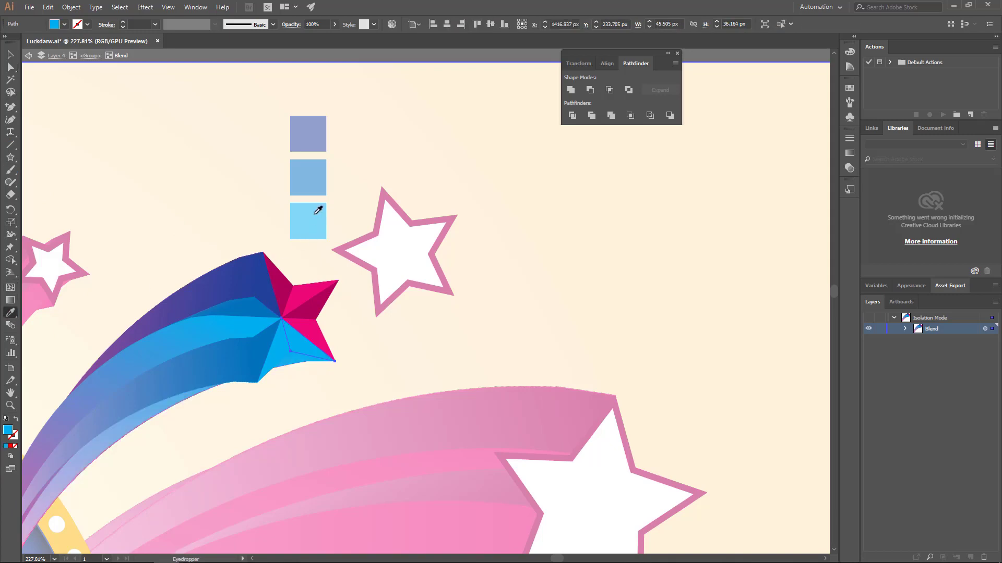
pyautogui.click(317, 178)
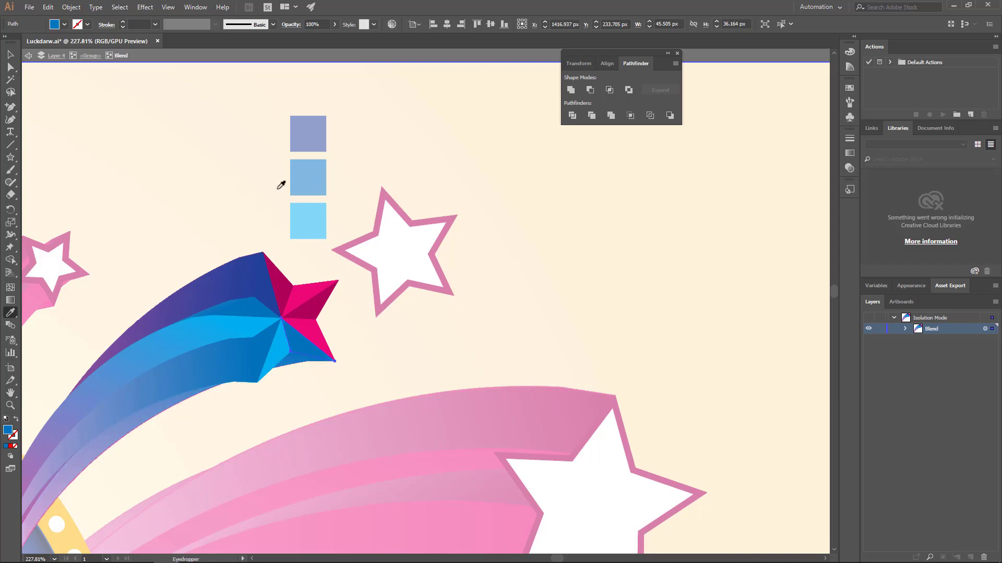
pyautogui.click(10, 67)
pyautogui.click(313, 335)
pyautogui.click(10, 312)
pyautogui.click(314, 216)
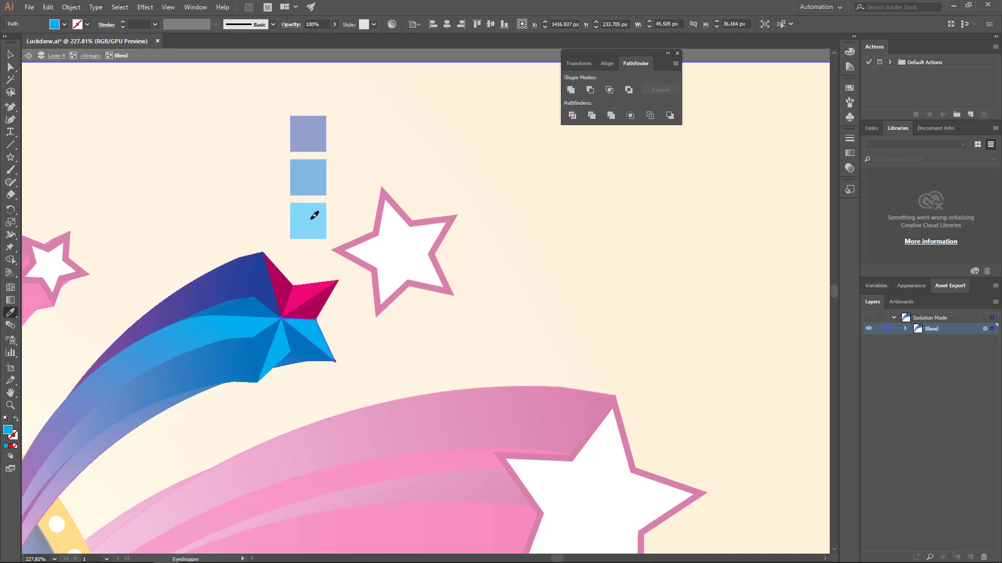
# - Fill the three remaining pink facets of the end star with the light blue swatch colour and exit isolation mode
pyautogui.click(10, 55)
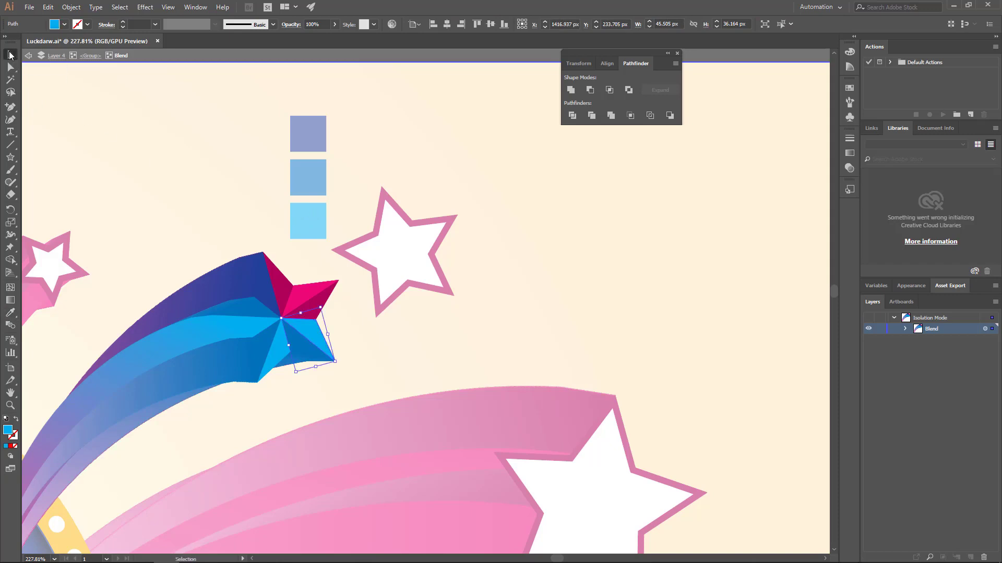
pyautogui.click(282, 288)
pyautogui.click(10, 67)
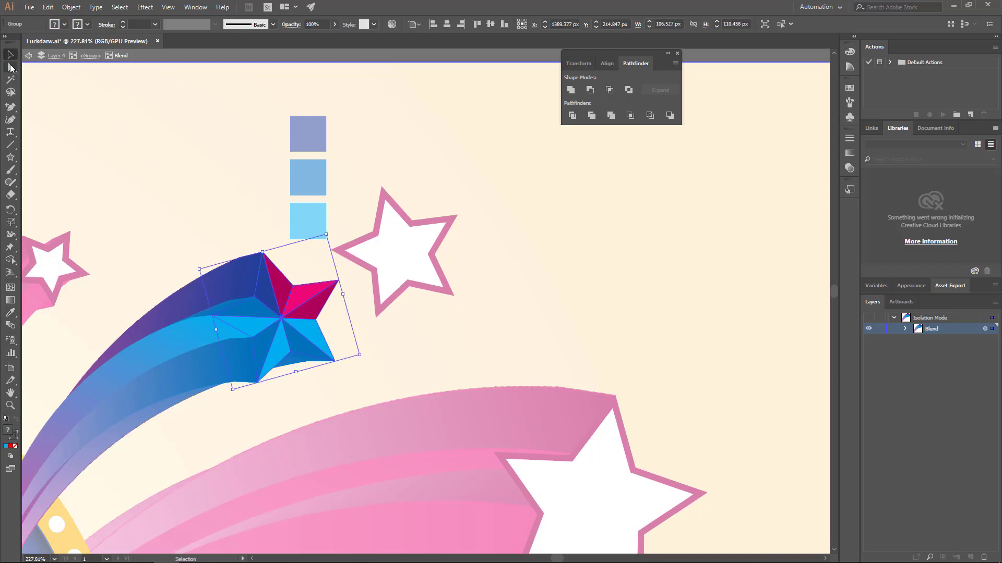
pyautogui.click(319, 295)
pyautogui.press('i')
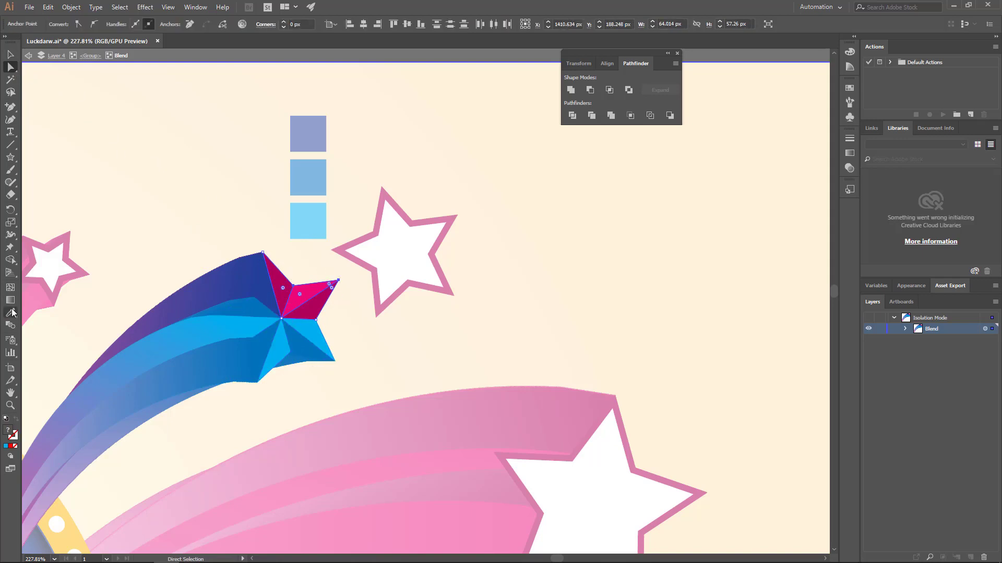
pyautogui.click(309, 219)
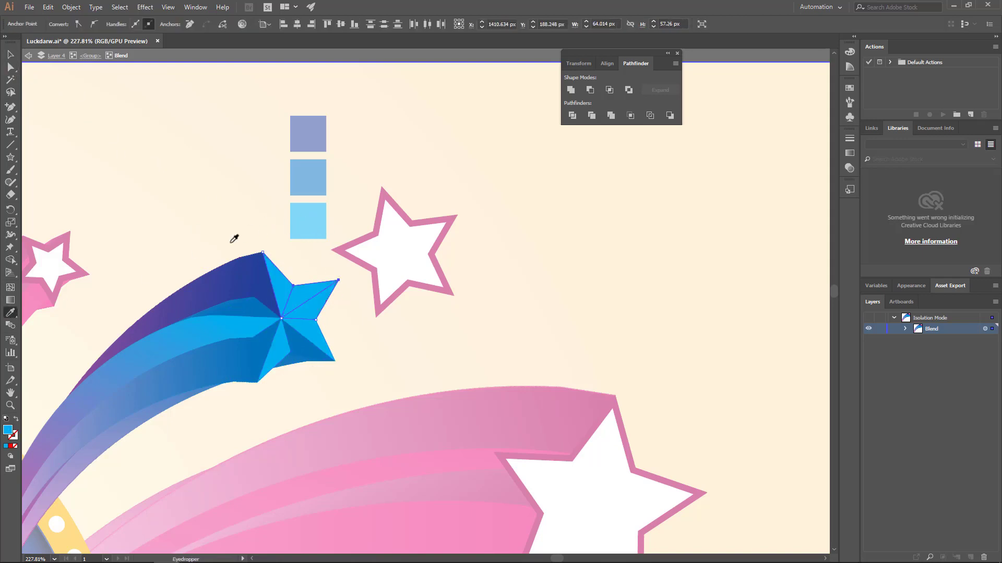
pyautogui.press('v')
pyautogui.click(106, 146)
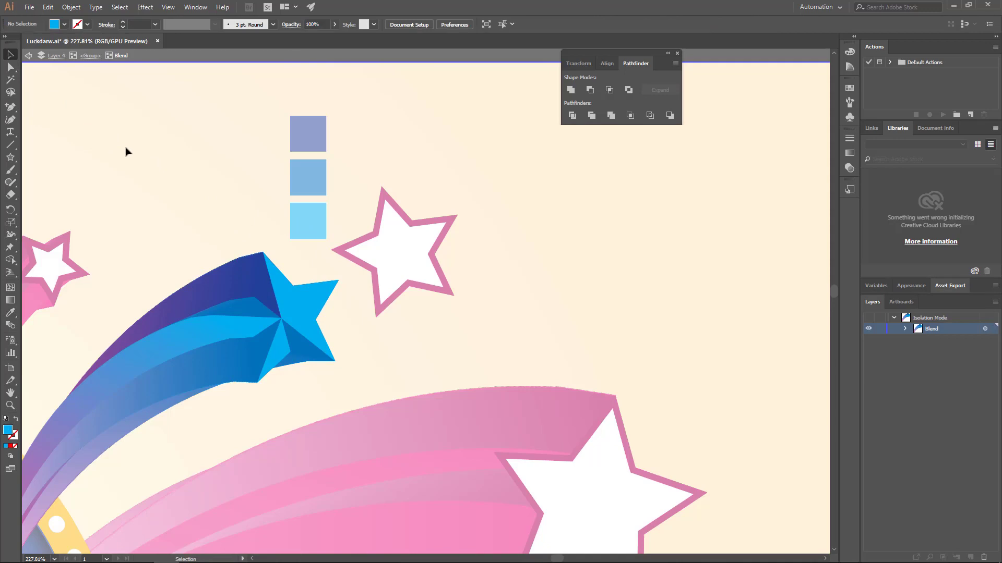
pyautogui.doubleClick(125, 151)
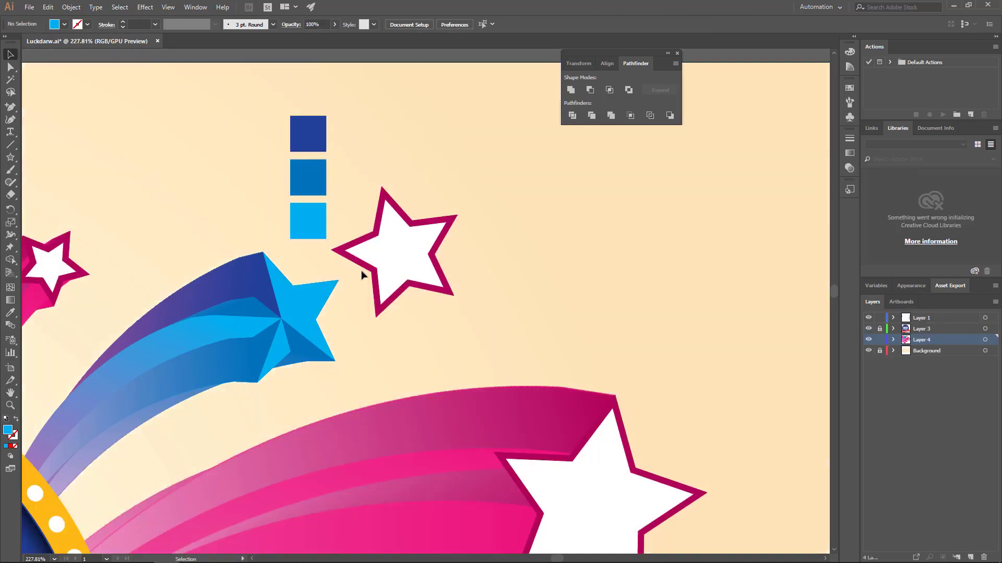
# - Isolate the detached white star's group and recolour only the star's outline with the medium blue swatch colour
pyautogui.click(393, 264)
pyautogui.doubleClick(399, 257)
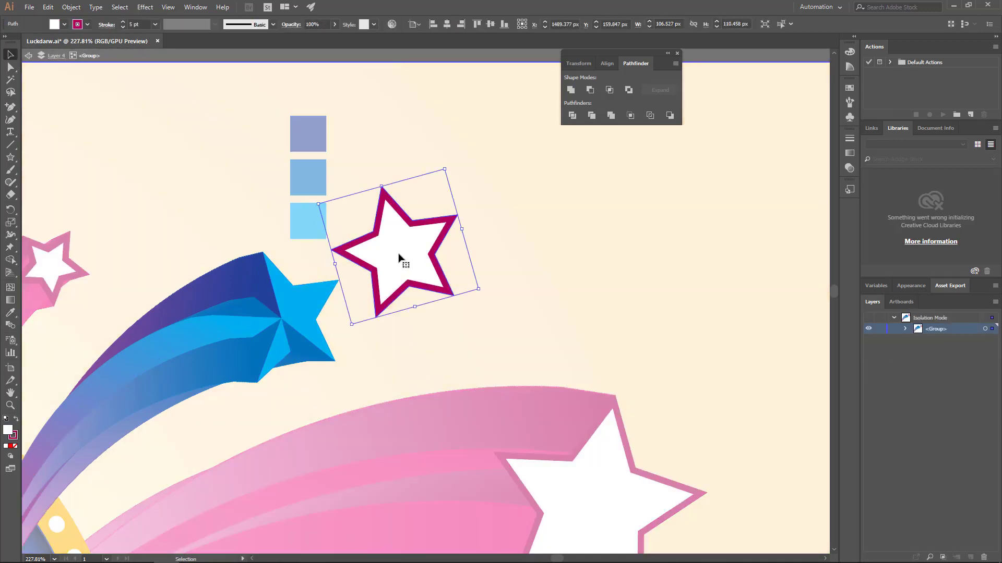
pyautogui.click(14, 437)
pyautogui.click(11, 313)
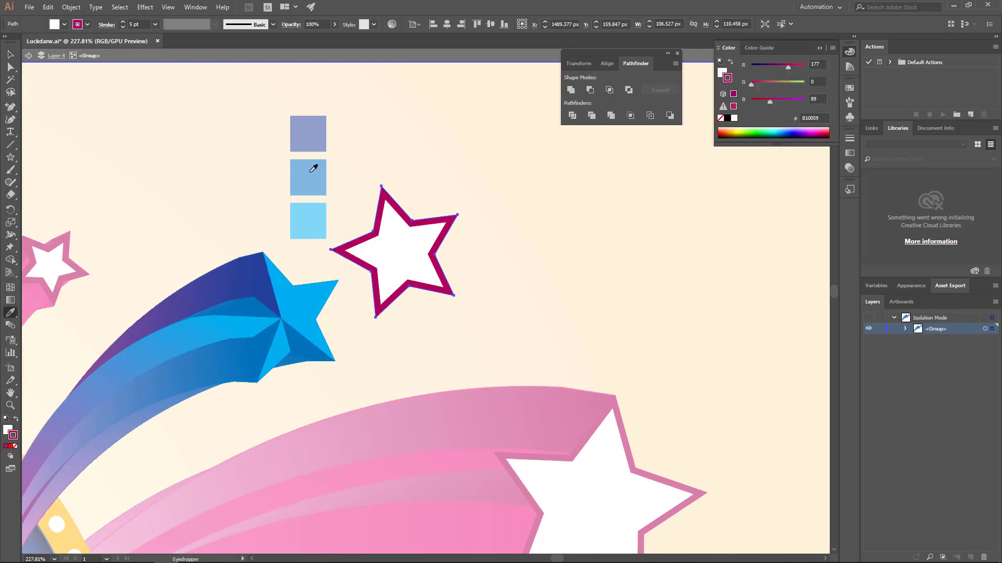
pyautogui.click(313, 168)
pyautogui.click(10, 54)
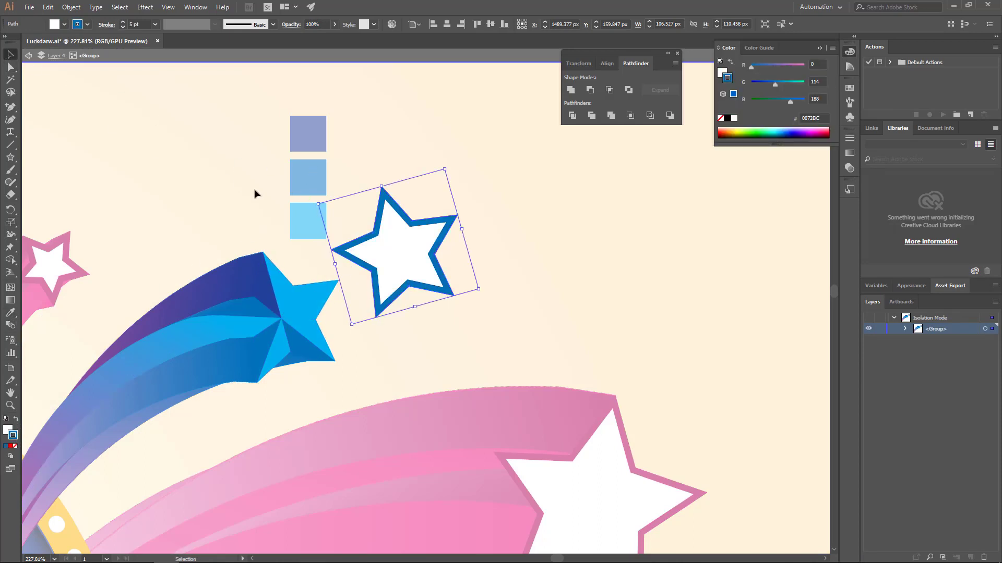
# - Move the blue-outlined white star 100 px left and 55 px down, exactly over the faceted star at the trail's end
pyautogui.press('Left')
pyautogui.press('Left')
pyautogui.press('Left')
pyautogui.press('Left')
pyautogui.press('Left')
pyautogui.press('Left')
pyautogui.press('Left')
pyautogui.press('Left')
pyautogui.press('Left')
pyautogui.press('Left')
pyautogui.press('Left')
pyautogui.press('Down')
pyautogui.press('Down')
pyautogui.press('Down')
pyautogui.press('Down')
pyautogui.press('Down')
pyautogui.press('Down')
pyautogui.press('Down')
pyautogui.press('Down')
pyautogui.press('Down')
pyautogui.press('Down')
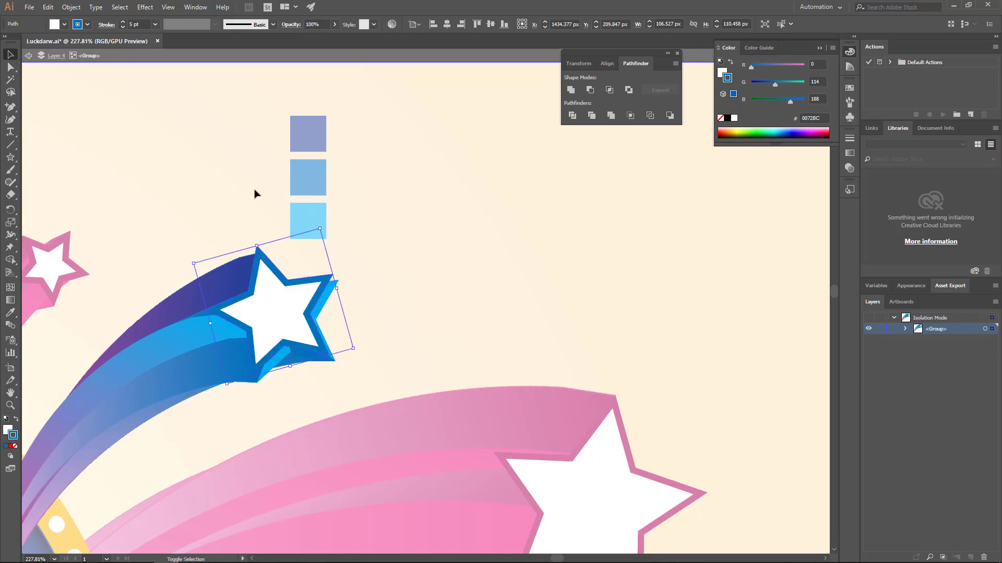
pyautogui.press('Right')
pyautogui.press('Right')
pyautogui.press('Right')
pyautogui.press('Right')
pyautogui.press('Right')
pyautogui.press('Down')
pyautogui.press('Down')
pyautogui.press('Down')
pyautogui.press('Down')
pyautogui.press('Down')
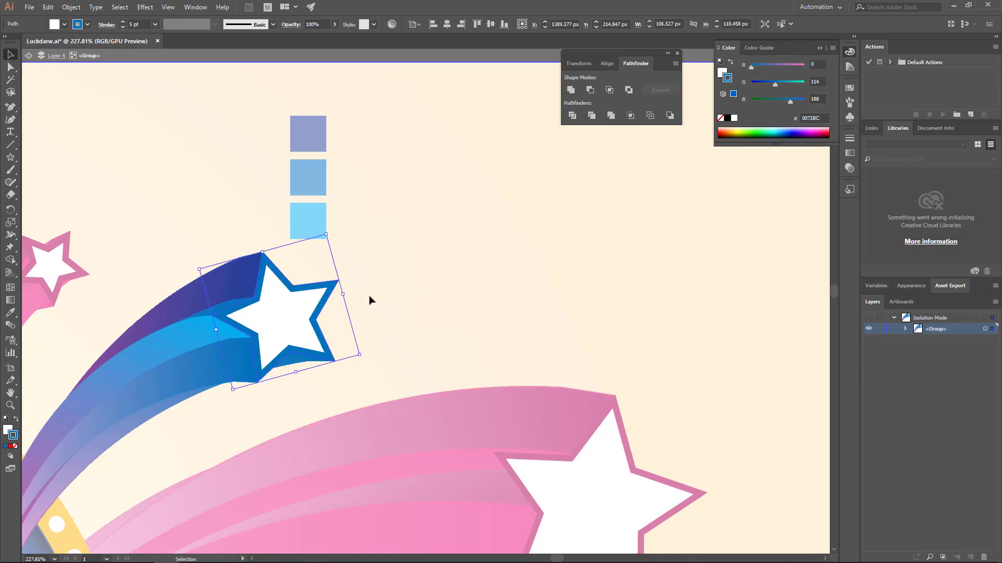
# - Select the small star at the narrow end of the blue trail's blend and fill it with the light blue swatch colour
pyautogui.click(371, 322)
pyautogui.press('z')
pyautogui.moveTo(399, 300)
pyautogui.mouseDown()
pyautogui.moveTo(319, 296)
pyautogui.moveTo(330, 296)
pyautogui.mouseUp()
pyautogui.press('a')
pyautogui.click(341, 292)
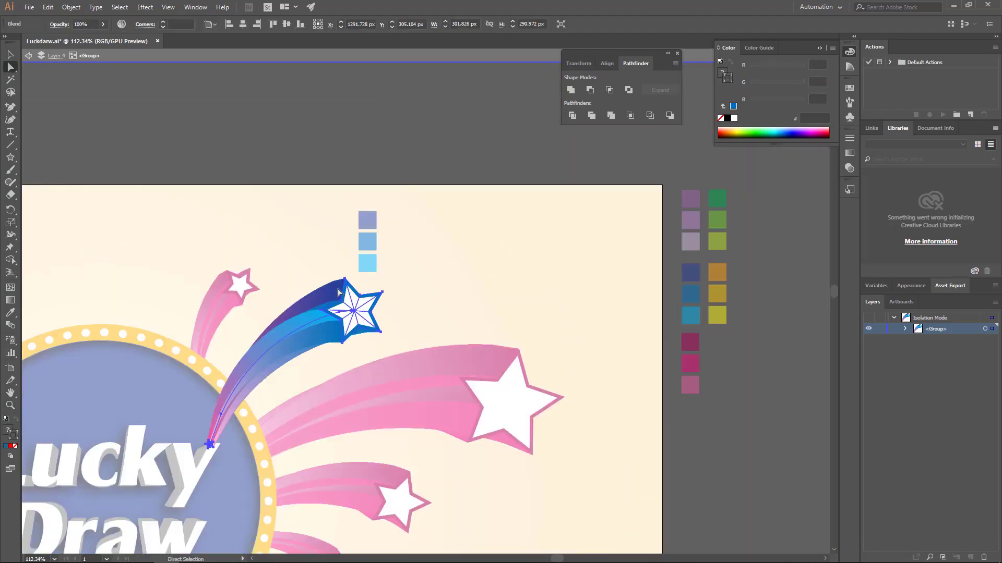
pyautogui.press('v')
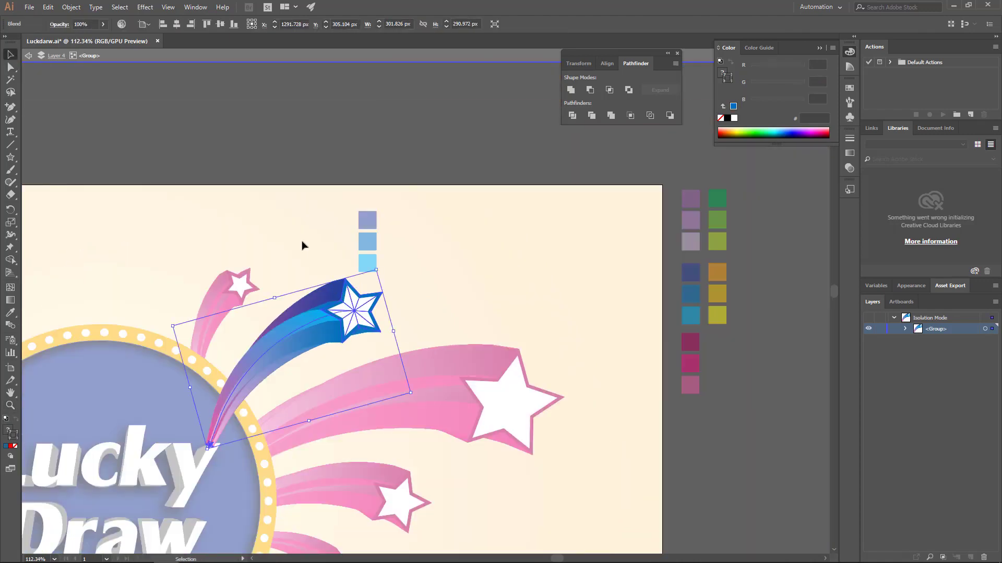
pyautogui.click(297, 258)
pyautogui.press('z')
pyautogui.scroll(-5, 241, 382)
pyautogui.moveTo(200, 384); pyautogui.dragTo(338, 384)
pyautogui.press('a')
pyautogui.click(225, 385)
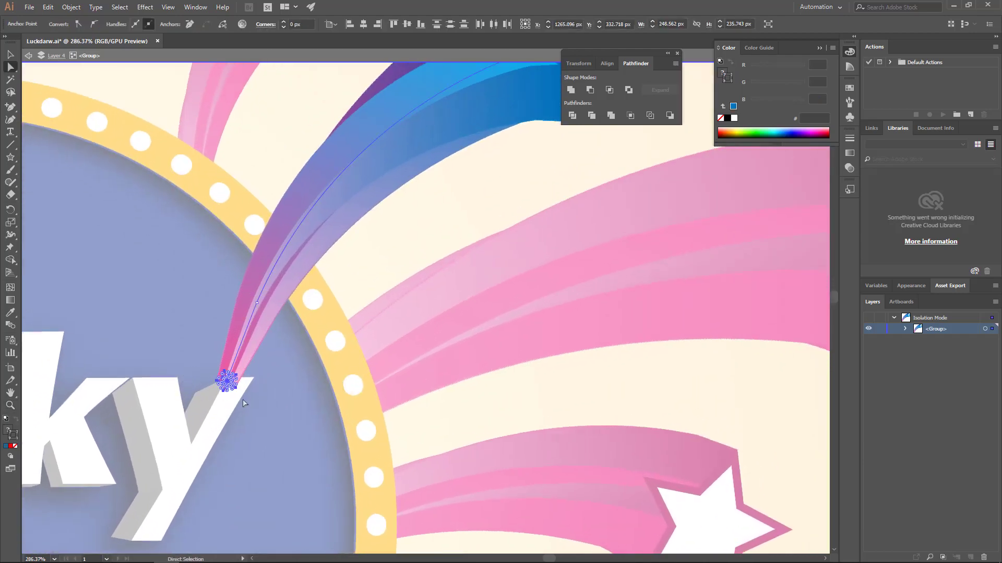
pyautogui.press('z')
pyautogui.moveTo(231, 385); pyautogui.dragTo(175, 384)
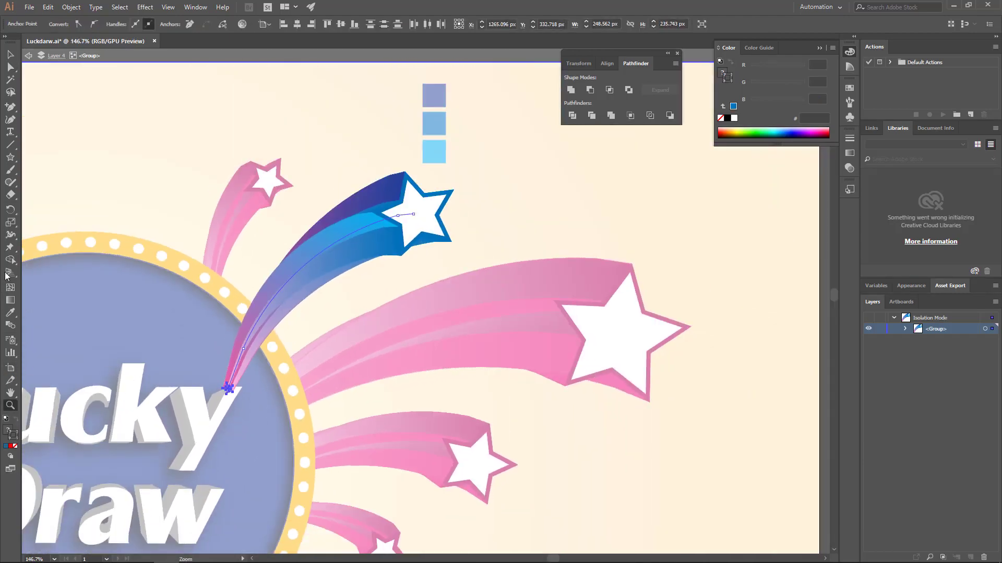
pyautogui.click(9, 313)
pyautogui.click(433, 155)
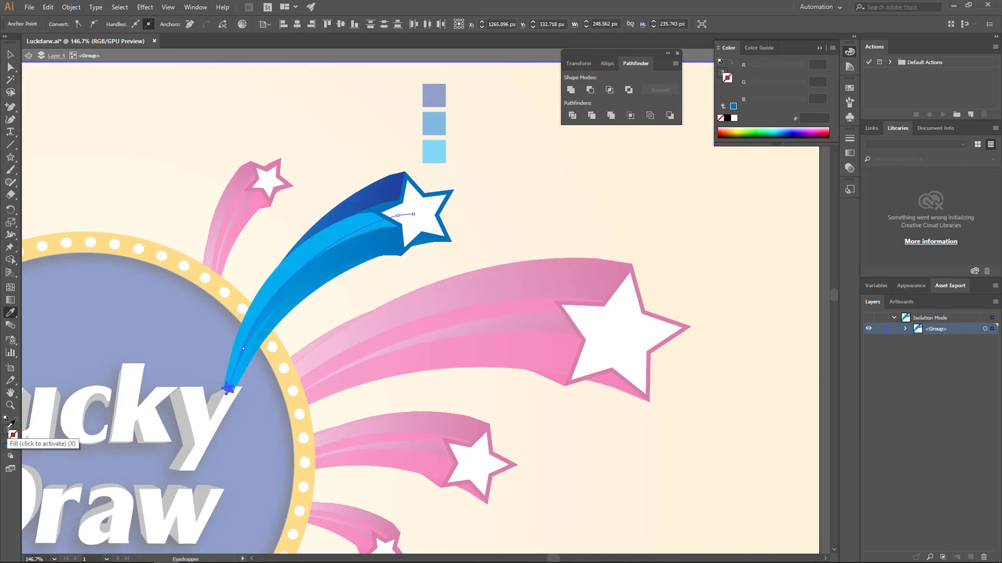
# - Change the fill of the narrow end's small star to pale blue 80E3F9 and exit isolation mode
pyautogui.doubleClick(9, 428)
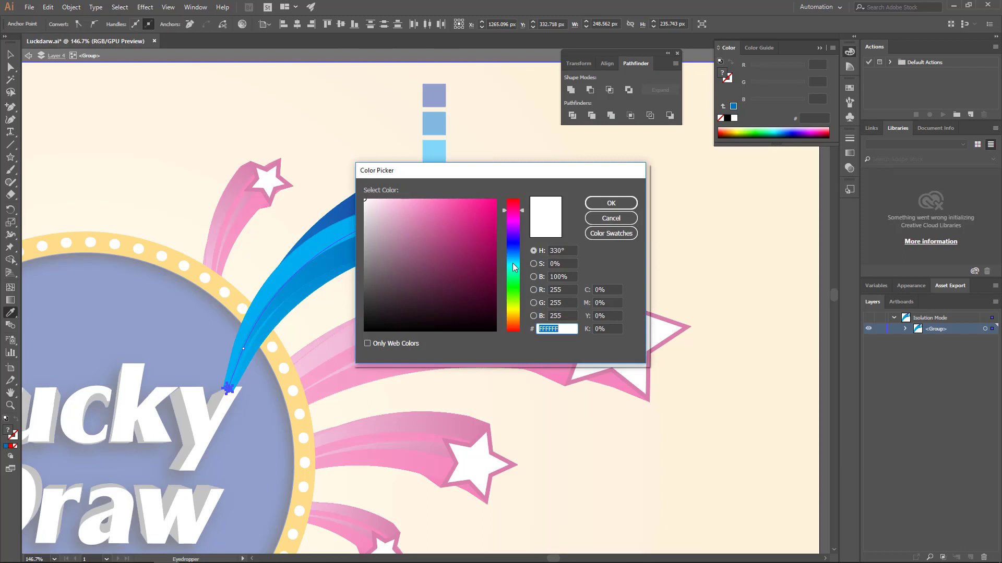
pyautogui.moveTo(513, 263); pyautogui.dragTo(515, 261)
pyautogui.click(428, 202)
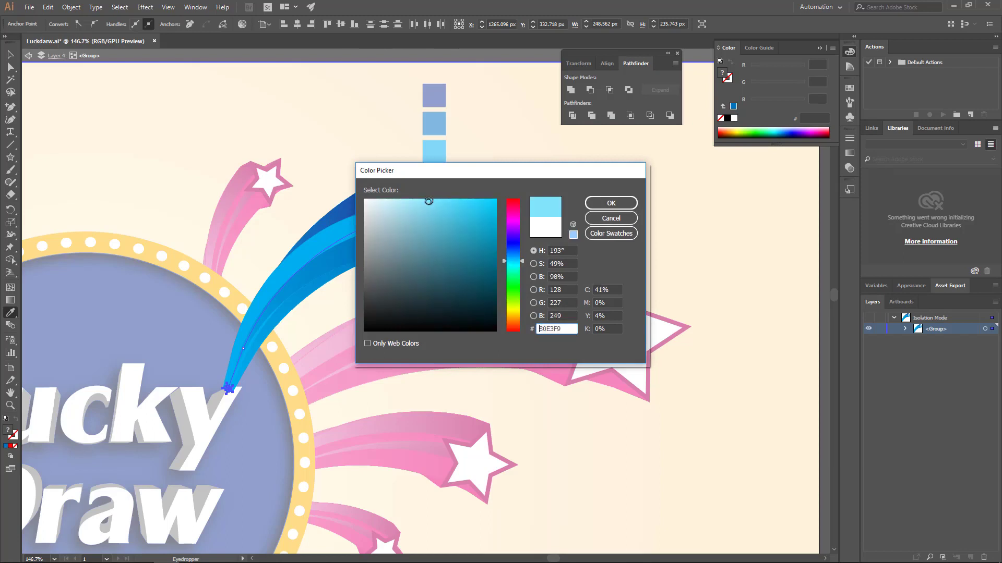
pyautogui.click(623, 207)
pyautogui.press('.')
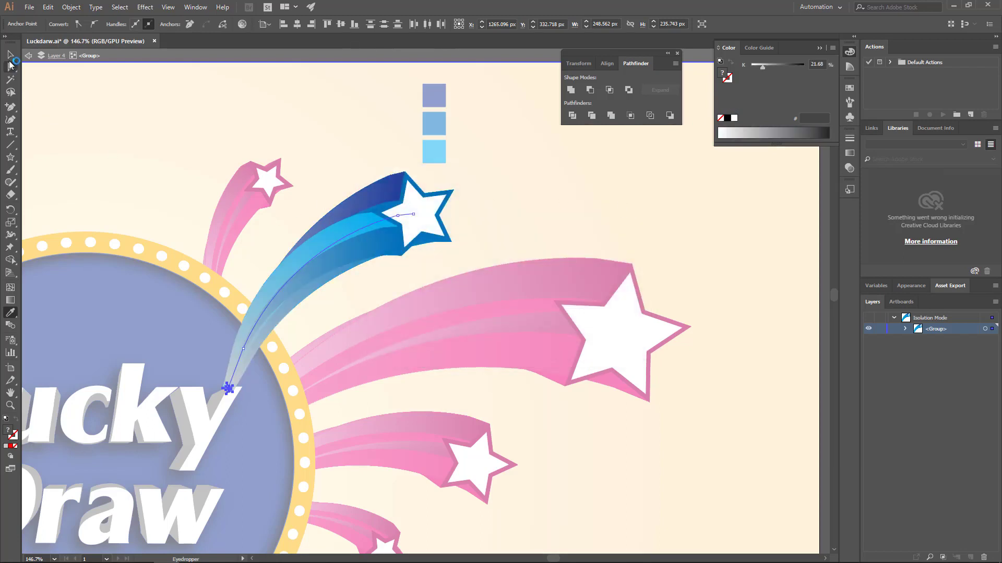
pyautogui.click(11, 55)
pyautogui.doubleClick(102, 125)
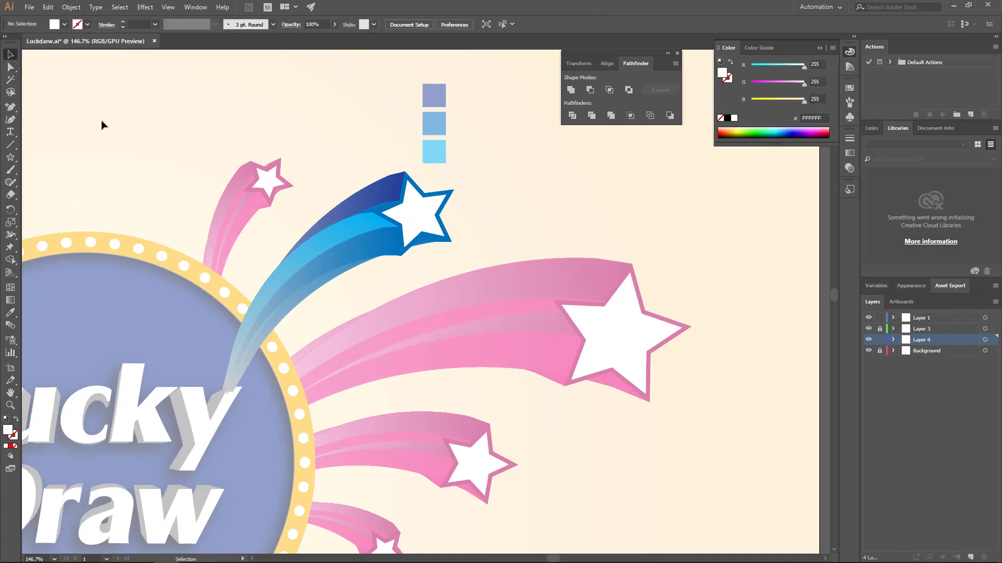
# - Isolate the blue shooting star's group and move its white star 50 px right and 50 px up, off the faceted end star
pyautogui.press('a')
pyautogui.press('z')
pyautogui.moveTo(406, 183); pyautogui.dragTo(491, 230)
pyautogui.press('v')
pyautogui.doubleClick(420, 225)
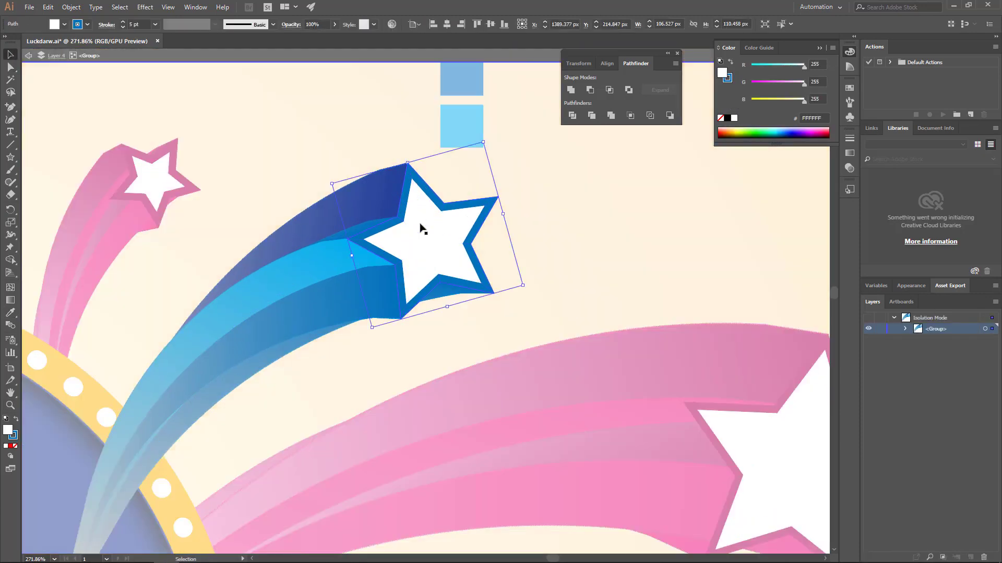
pyautogui.moveTo(420, 225); pyautogui.dragTo(492, 157)
pyautogui.press('a')
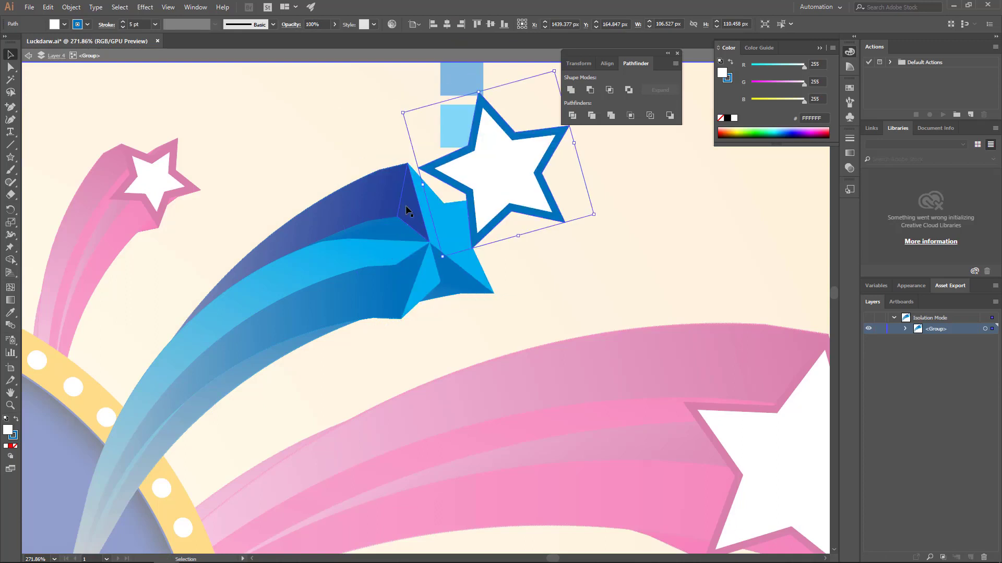
# - Fill the dark blue upper facet of the blue trail's end star with the mid-blue swatch colour 0072BC
pyautogui.click(408, 212)
pyautogui.click(10, 312)
pyautogui.scroll(2, 462, 114)
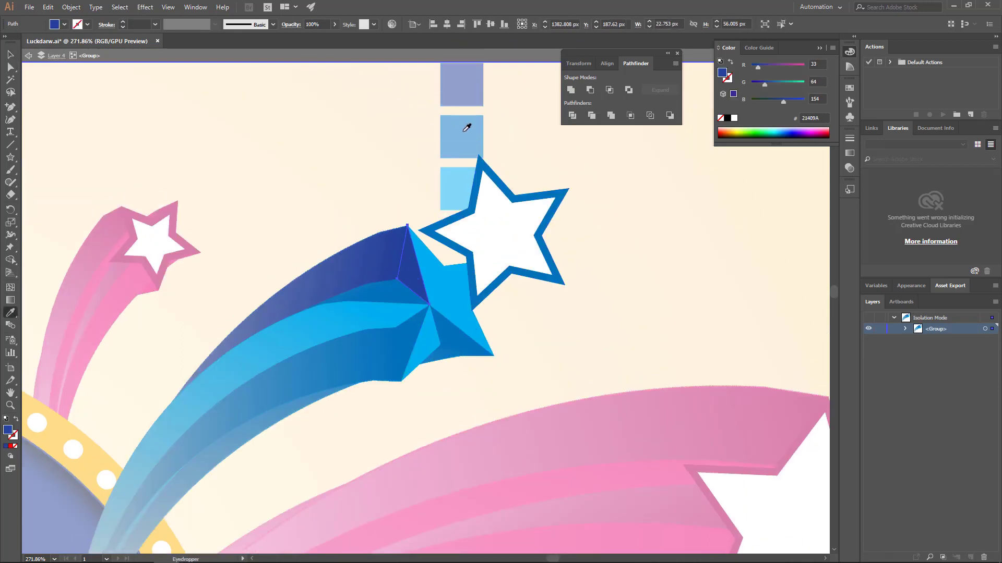
pyautogui.click(467, 128)
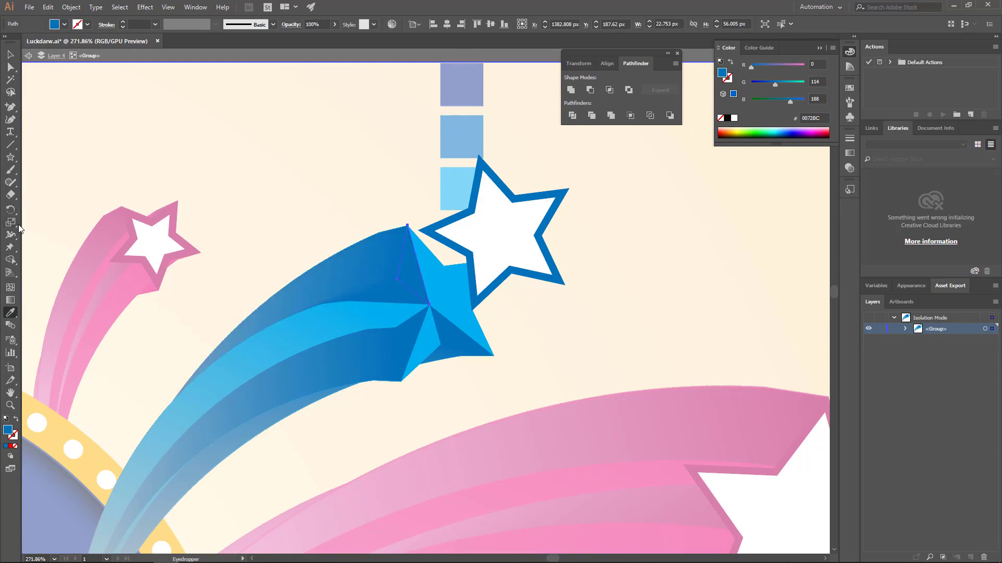
# - Fill the adjacent lower facet beside the star's centre with the light blue swatch colour 00AEEF
pyautogui.click(10, 67)
pyautogui.click(399, 293)
pyautogui.click(399, 293)
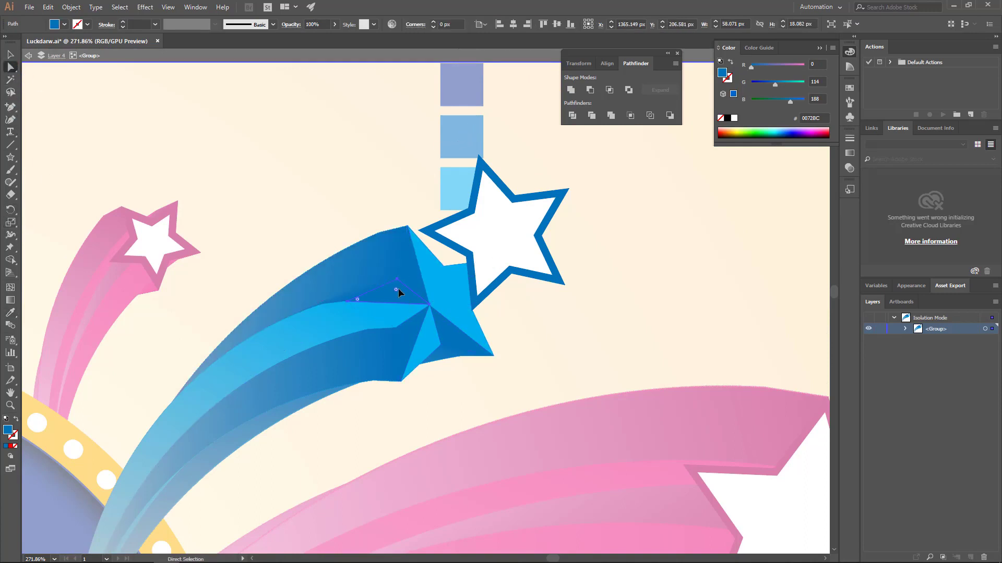
pyautogui.click(14, 315)
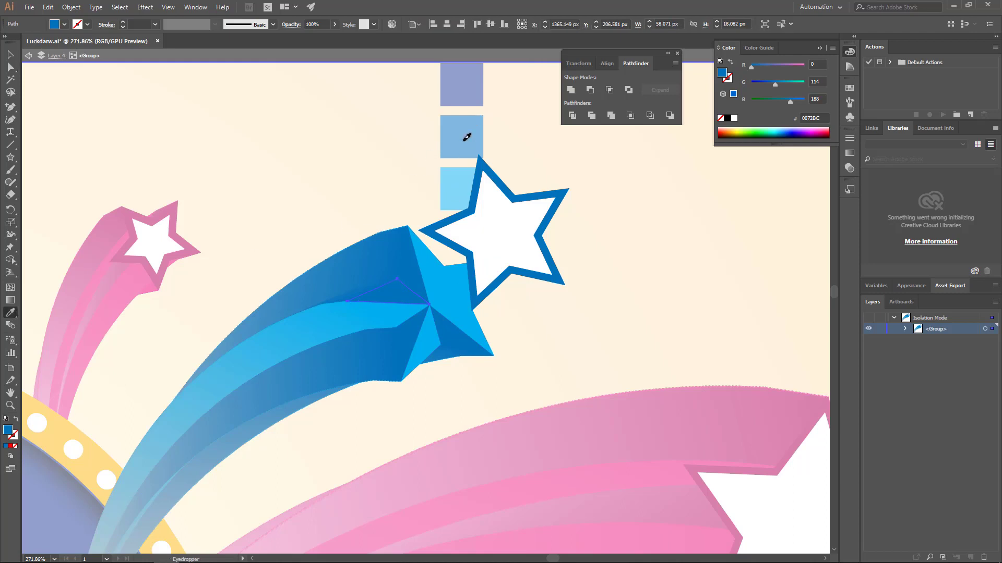
pyautogui.click(459, 188)
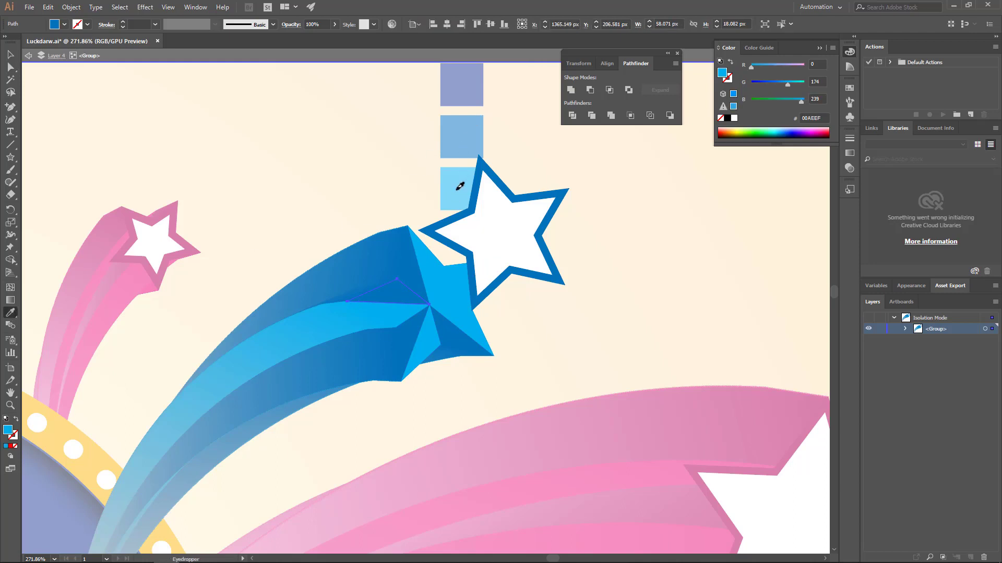
pyautogui.click(460, 186)
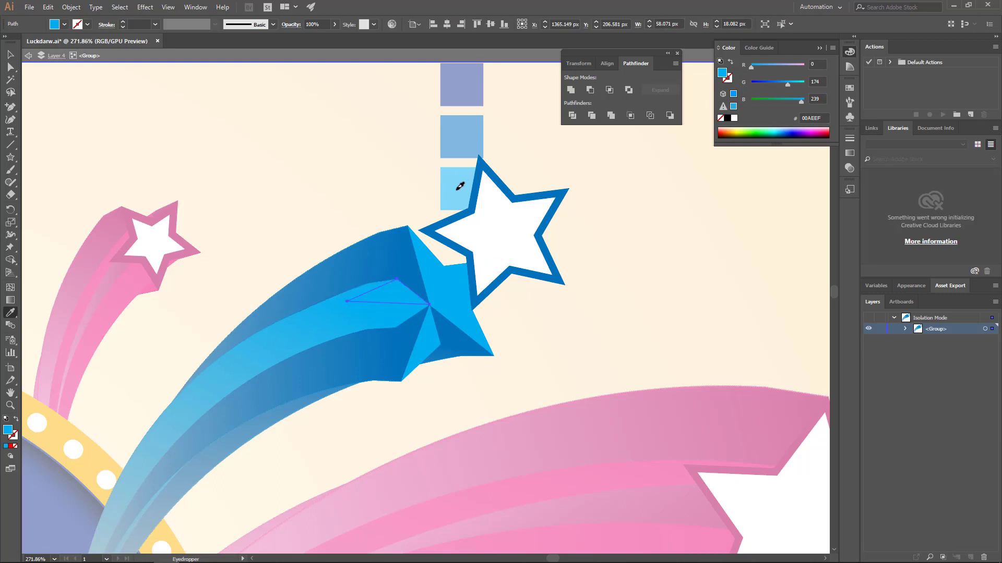
# - Move the blue-outlined white star back over the faceted end star and exit isolation mode
pyautogui.click(10, 54)
pyautogui.click(190, 132)
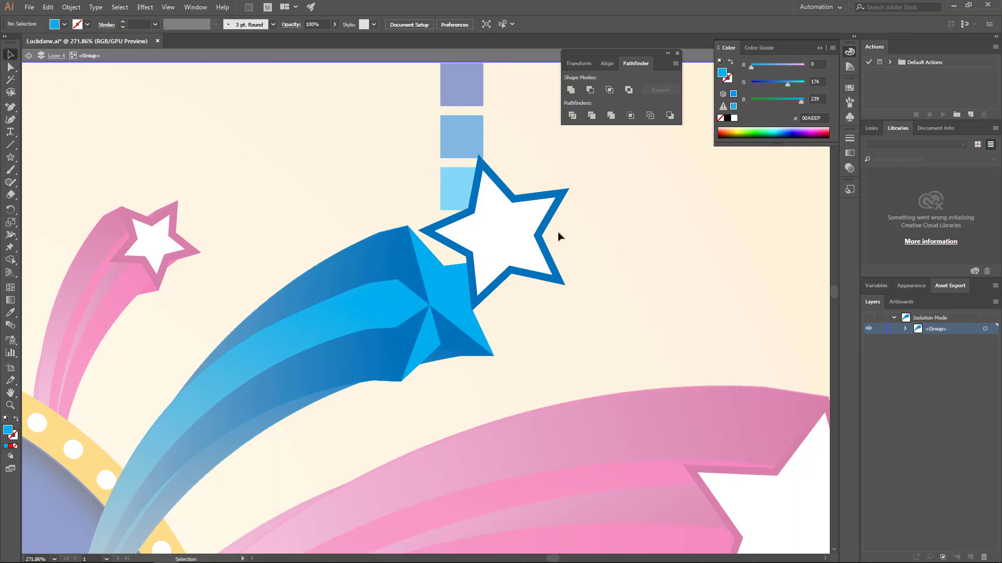
pyautogui.click(536, 234)
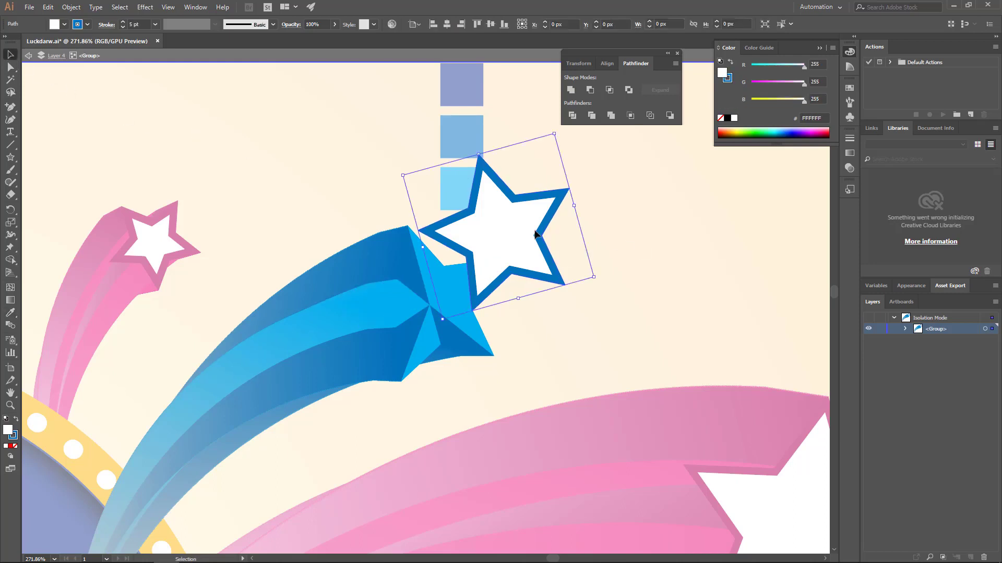
pyautogui.click(268, 118)
pyautogui.doubleClick(311, 133)
pyautogui.moveTo(380, 217); pyautogui.dragTo(107, 179)
pyautogui.press('v')
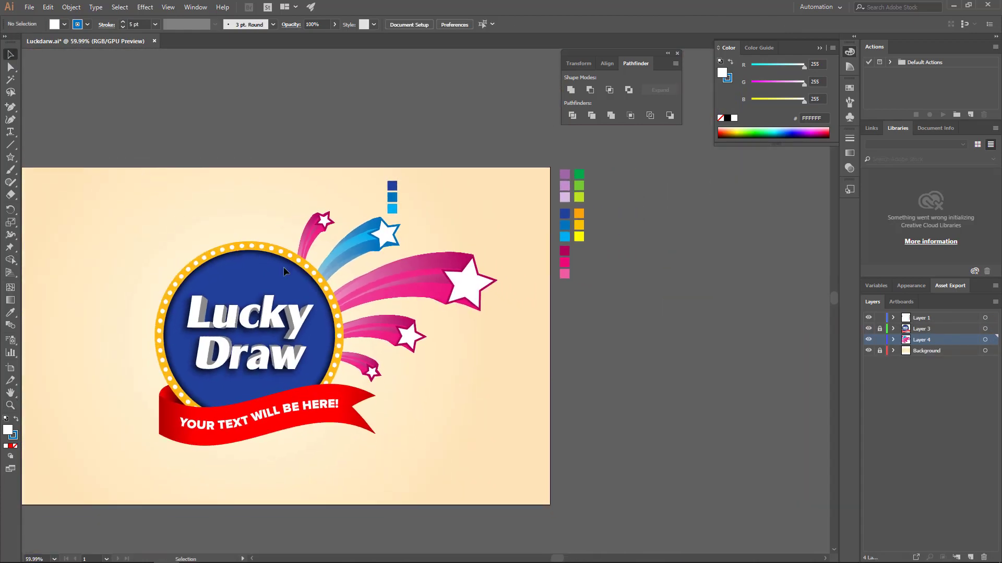
# - Isolate the large pink shooting star, recolour the small star at its trail's narrow end with a sampled colour, and exit isolation mode
pyautogui.press('z')
pyautogui.moveTo(402, 336); pyautogui.dragTo(439, 333)
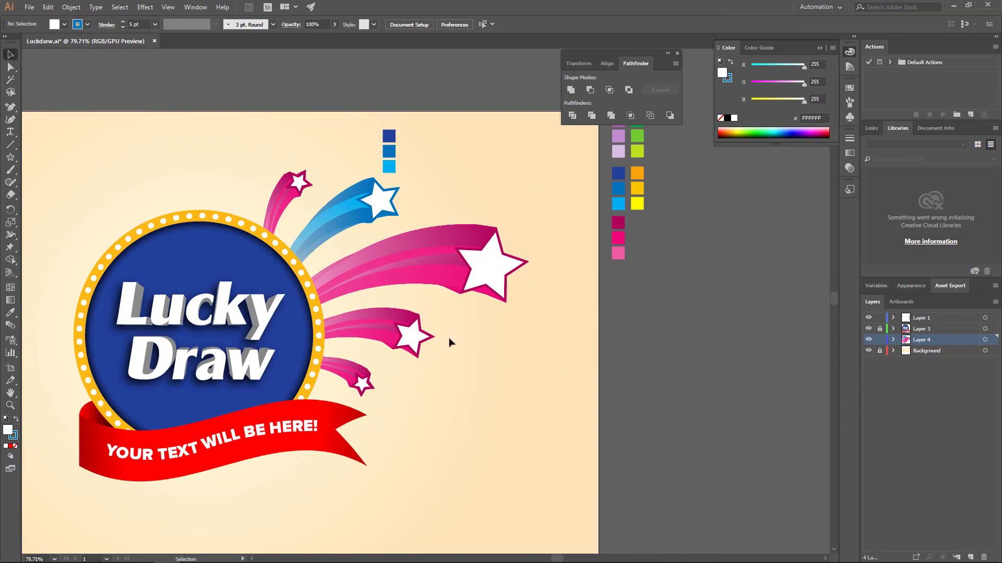
pyautogui.moveTo(394, 390); pyautogui.dragTo(498, 364)
pyautogui.doubleClick(492, 238)
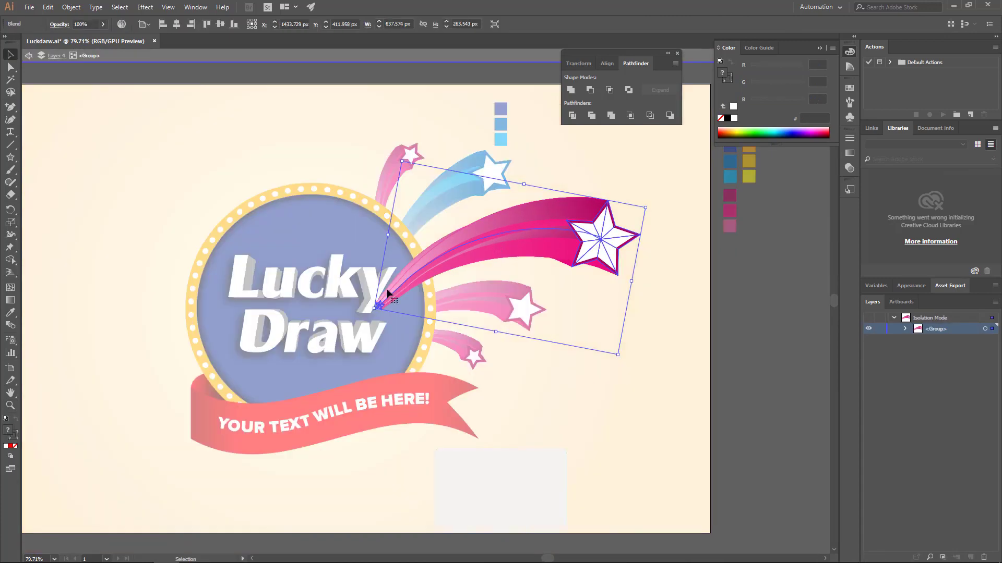
pyautogui.press('a')
pyautogui.click(379, 305)
pyautogui.press('i')
pyautogui.click(427, 217)
pyautogui.press('v')
pyautogui.doubleClick(713, 360)
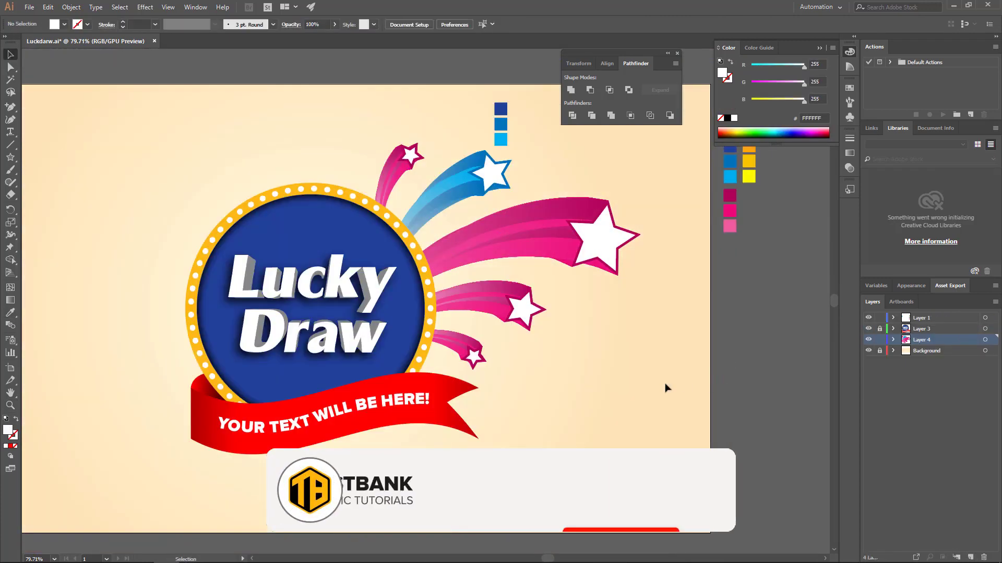
# - Isolate the pink shooting star below the large one and move its white star right, off the faceted end
pyautogui.doubleClick(525, 309)
pyautogui.moveTo(524, 309); pyautogui.dragTo(668, 302)
pyautogui.press('z')
# - Isolate this shooting star's blend and fill the right facet of the end star's upper-right area with dark green 08A000
pyautogui.press('a')
pyautogui.click(525, 284)
pyautogui.press('v')
pyautogui.doubleClick(526, 285)
pyautogui.click(538, 263)
pyautogui.doubleClick(8, 430)
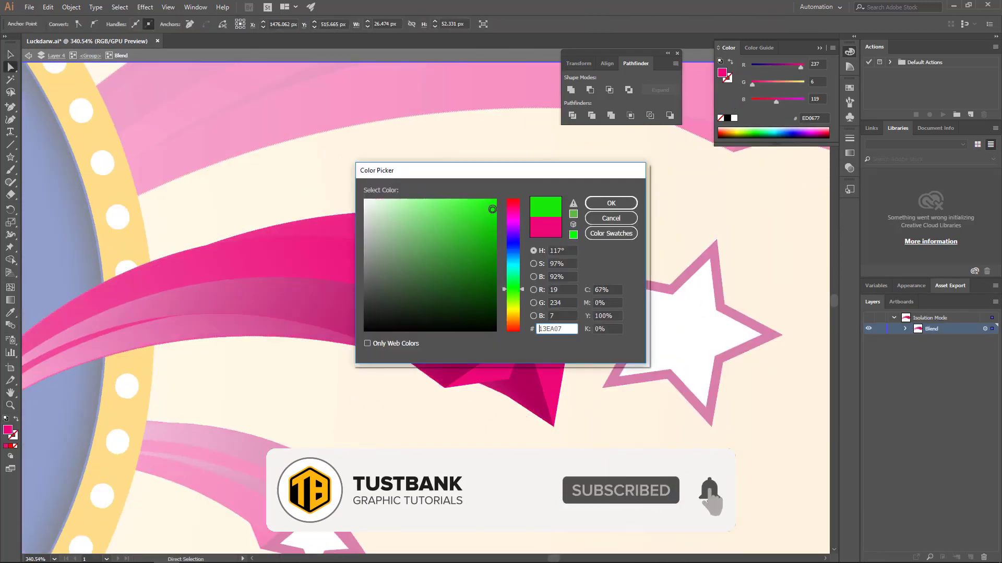
pyautogui.click(610, 203)
# - Fill the neighbouring upper-left facet with bright green and the facet below it with the sampled dark green 08A000
pyautogui.click(505, 292)
pyautogui.doubleClick(7, 430)
pyautogui.click(610, 203)
pyautogui.click(477, 311)
pyautogui.press('i')
pyautogui.click(531, 281)
pyautogui.press('a')
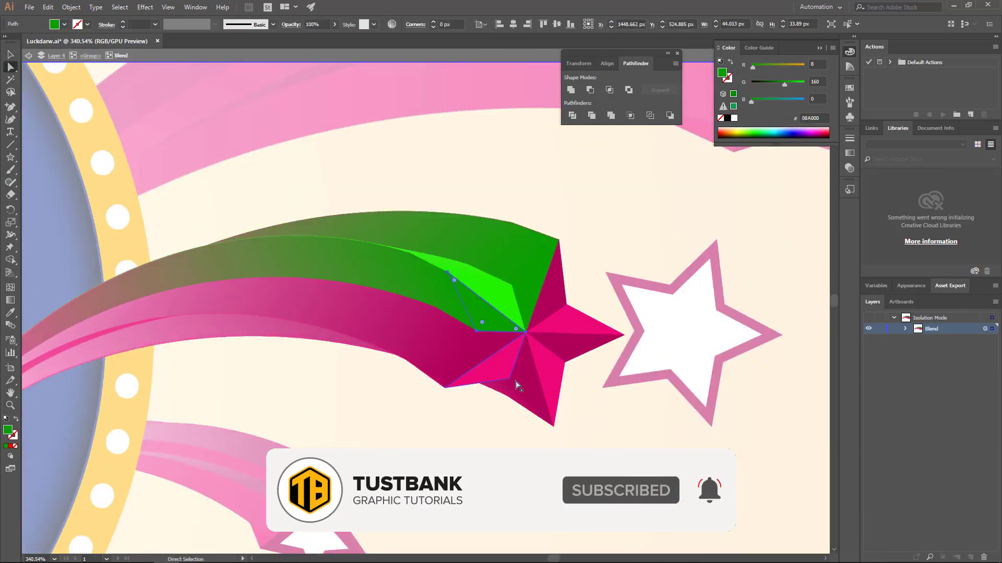
# - Fill the two facets of the end star's lower-left point with the sampled bright green and dark green
pyautogui.click(480, 351)
pyautogui.press('i')
pyautogui.click(508, 290)
pyautogui.press('a')
pyautogui.click(497, 368)
pyautogui.press('i')
# - Fill the left facet of the end star's bottom point with the sampled dark green and its right facet with bright green
pyautogui.click(11, 68)
pyautogui.click(527, 384)
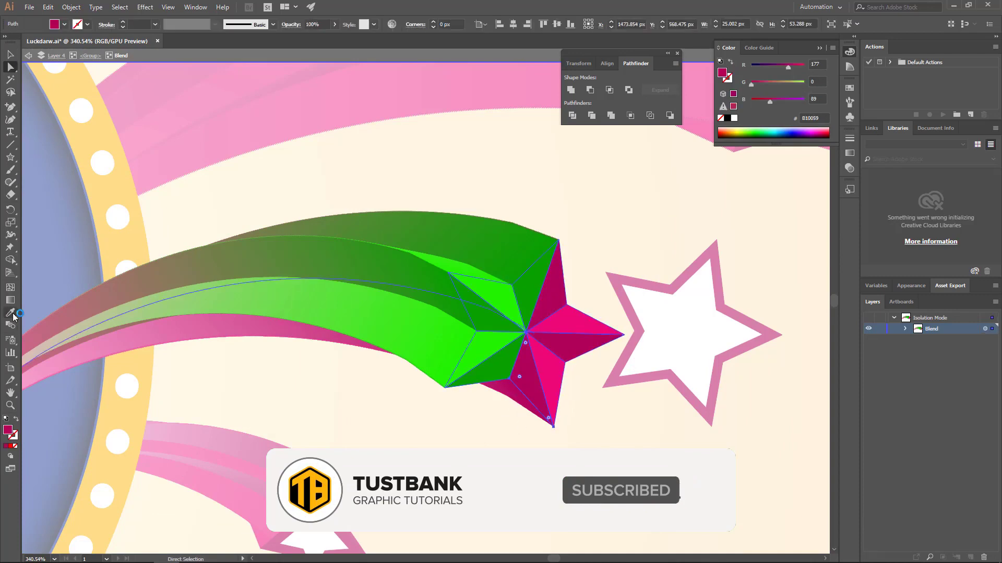
pyautogui.click(10, 312)
pyautogui.click(532, 279)
pyautogui.click(10, 67)
pyautogui.click(549, 373)
pyautogui.click(10, 312)
pyautogui.click(503, 290)
pyautogui.click(10, 54)
pyautogui.click(511, 335)
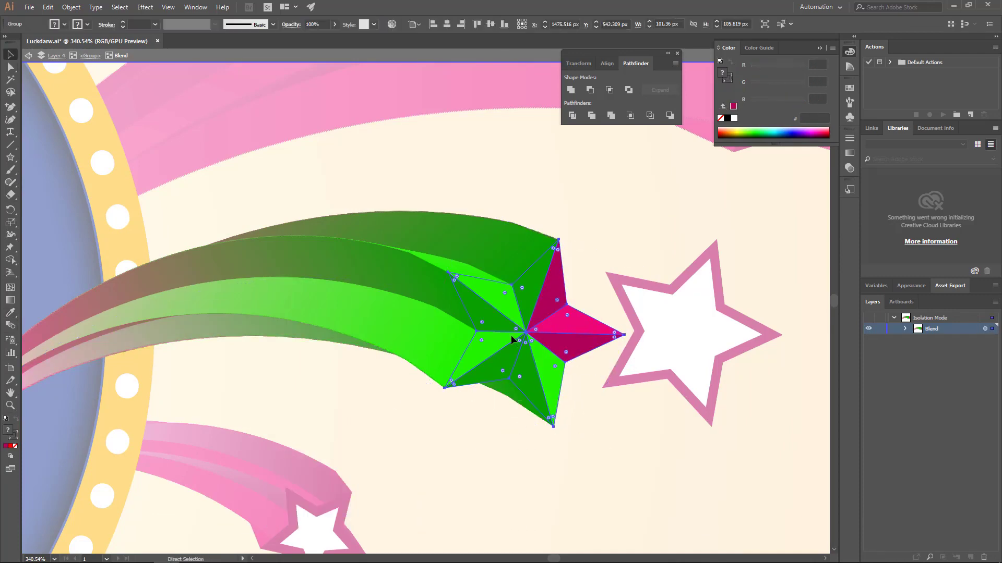
# - Give the small star at the narrow end of the green trail a new fill colour and exit the blend
pyautogui.click(499, 410)
pyautogui.scroll(-3, 504, 357)
pyautogui.click(122, 394)
pyautogui.doubleClick(8, 430)
pyautogui.click(611, 204)
pyautogui.click(386, 222)
pyautogui.doubleClick(28, 56)
# - Move the white star back over the green trail's end, set its outline to the sampled green 10A209, and exit isolation mode
pyautogui.doubleClick(634, 342)
pyautogui.moveTo(698, 342); pyautogui.dragTo(588, 341)
pyautogui.click(11, 406)
pyautogui.click(13, 436)
pyautogui.click(11, 313)
pyautogui.keyDown('shift'); pyautogui.click(480, 344); pyautogui.keyUp('shift')
pyautogui.doubleClick(566, 365)
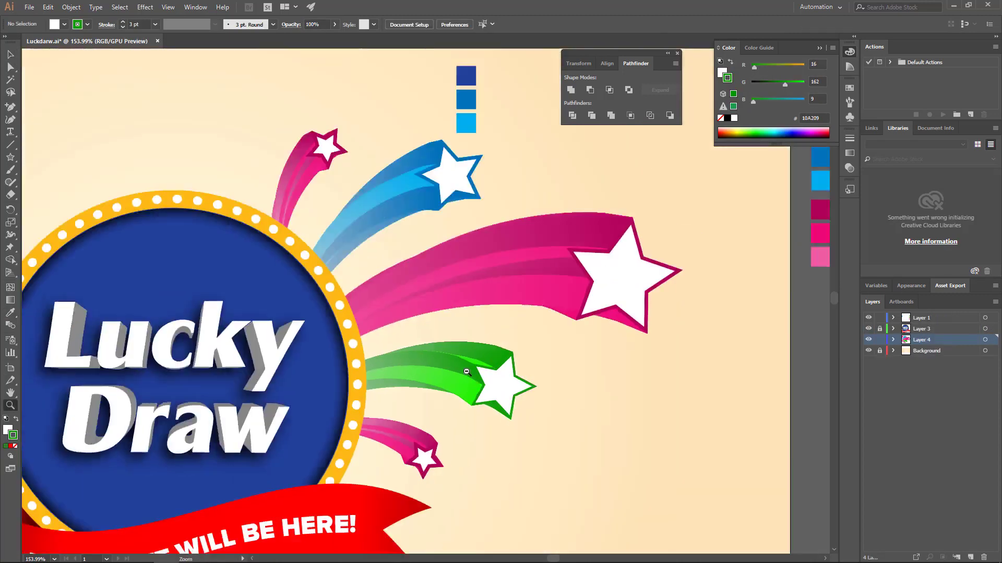
# - Isolate the small pink shooting star just above the ribbon and move its white star right, off the faceted end
pyautogui.scroll(10, 424, 490)
pyautogui.doubleClick(474, 341)
pyautogui.moveTo(472, 341); pyautogui.dragTo(680, 342)
# - Isolate the small star's blend and fill the end star's upper facets with dark gold D09910 and lighter yellow tones
pyautogui.doubleClick(432, 331)
pyautogui.click(10, 67)
pyautogui.click(451, 314)
pyautogui.doubleClick(7, 429)
pyautogui.write('D09910')
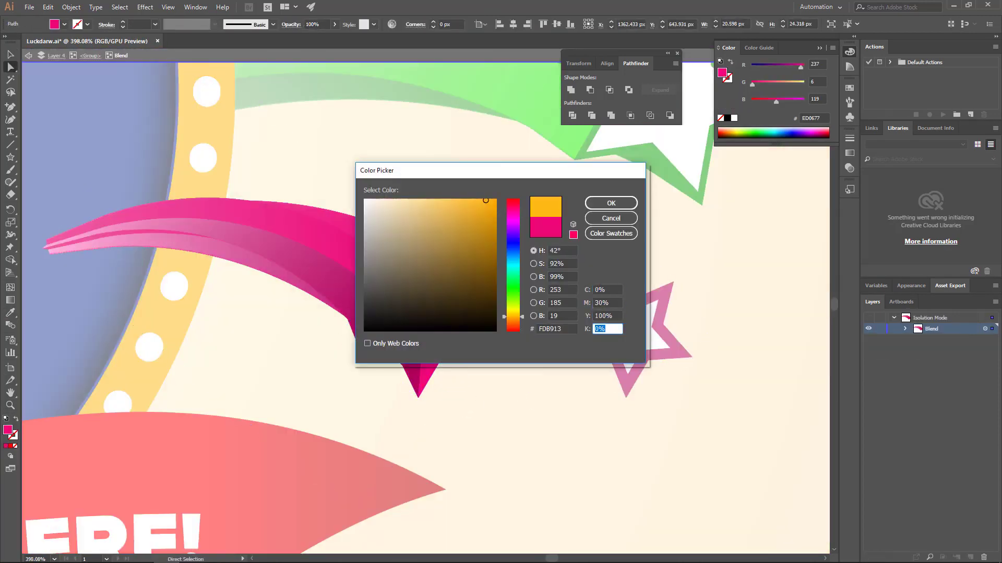
pyautogui.press('Return')
pyautogui.click(11, 312)
pyautogui.click(412, 327)
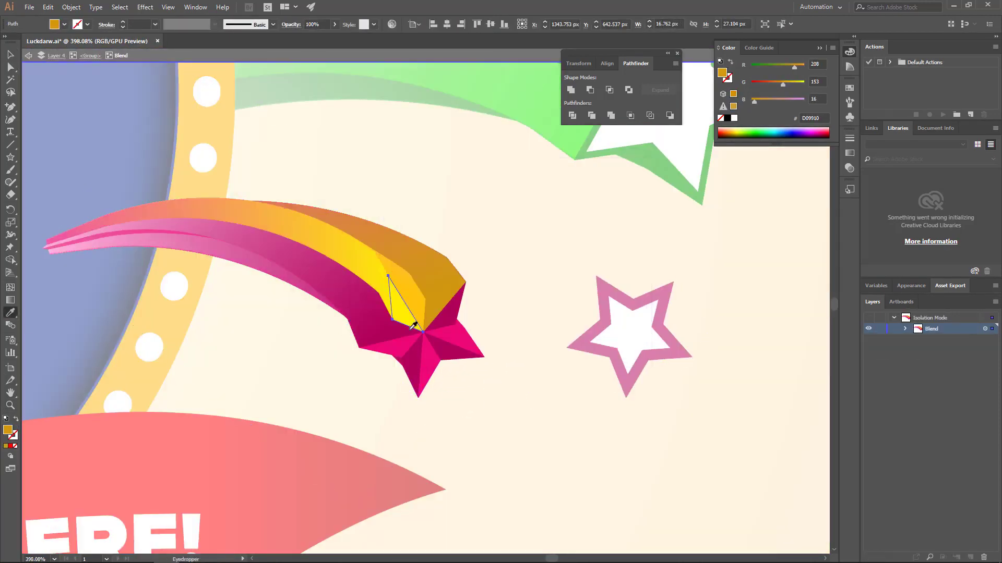
# - Fill the two facets of the end star's bottom point with the sampled dark gold and yellow
pyautogui.click(10, 67)
pyautogui.click(415, 362)
pyautogui.click(10, 313)
pyautogui.click(439, 304)
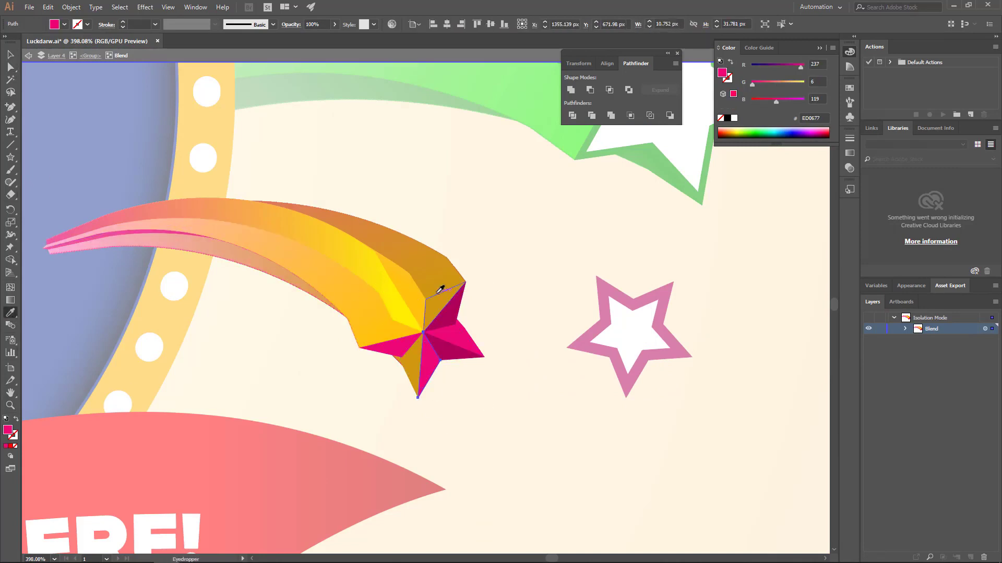
pyautogui.click(400, 308)
# - Recolour the remaining pink facets of the lower-left and right points with the sampled yellow and dark gold
pyautogui.keyDown('ctrl'); pyautogui.click(398, 345); pyautogui.keyUp('ctrl')
pyautogui.click(401, 308)
pyautogui.keyDown('ctrl'); pyautogui.click(464, 342); pyautogui.keyUp('ctrl')
pyautogui.click(438, 305)
pyautogui.keyDown('ctrl'); pyautogui.click(456, 355); pyautogui.keyUp('ctrl')
pyautogui.click(438, 304)
pyautogui.click(416, 300)
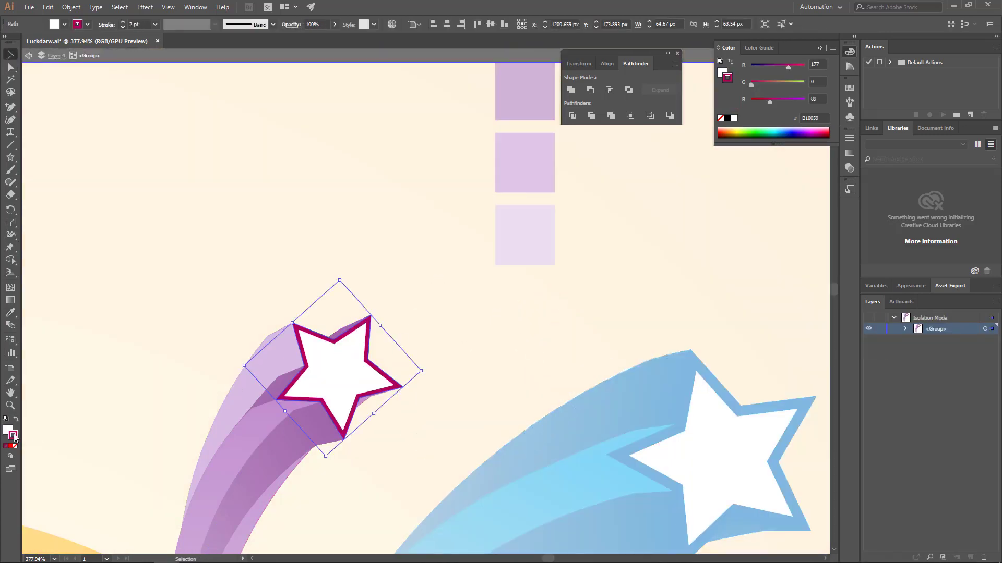
# - Set the outline of the purple shooting star's white star to the dark purple swatch colour A066AA and exit isolation mode
pyautogui.press('i')
pyautogui.click(526, 154)
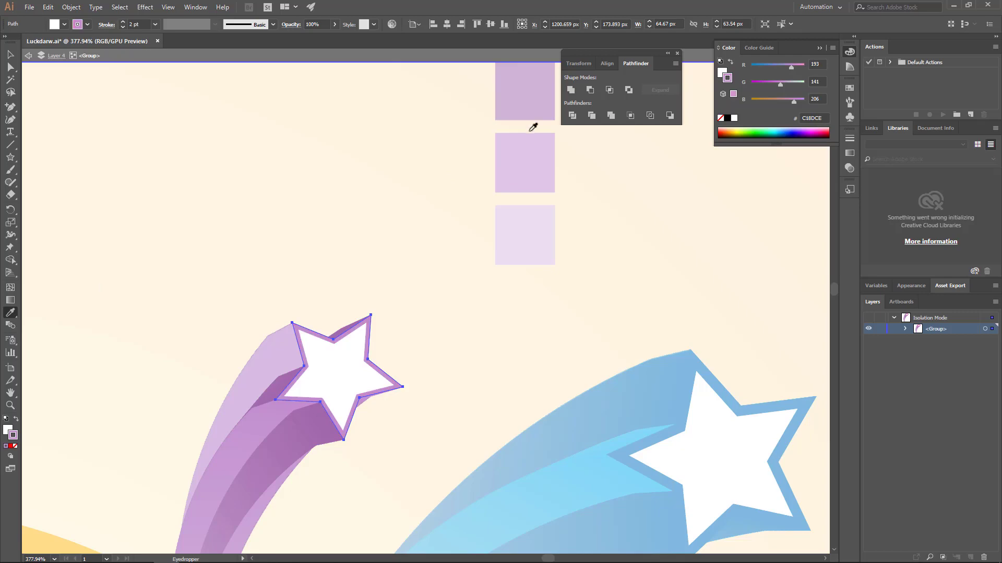
pyautogui.click(516, 98)
pyautogui.press('v')
pyautogui.doubleClick(402, 230)
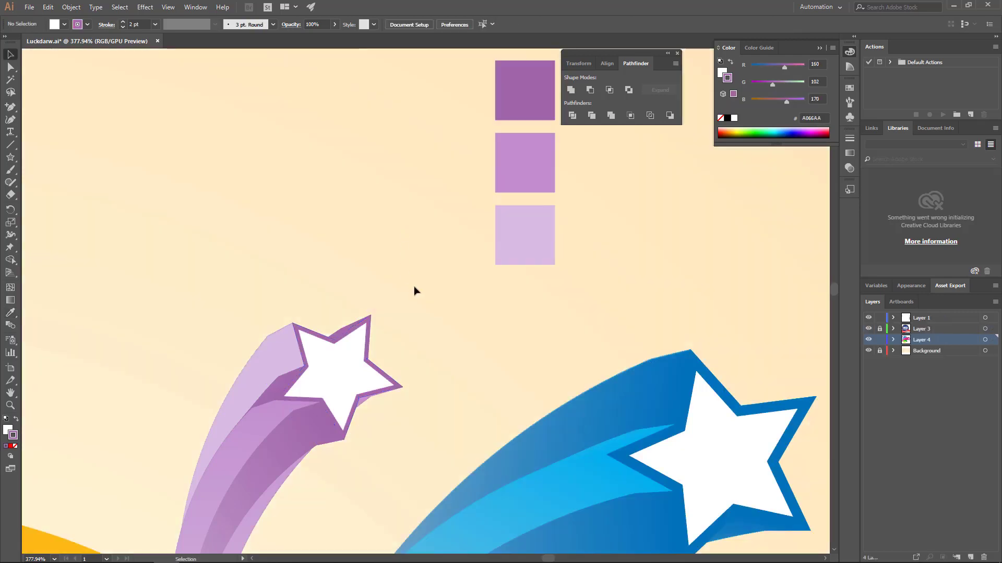
# - Move the three purple colour swatches off the artboard, above its upper edge
pyautogui.moveTo(416, 291)
pyautogui.mouseDown()
pyautogui.moveTo(266, 240)
pyautogui.moveTo(194, 229)
pyautogui.mouseUp()
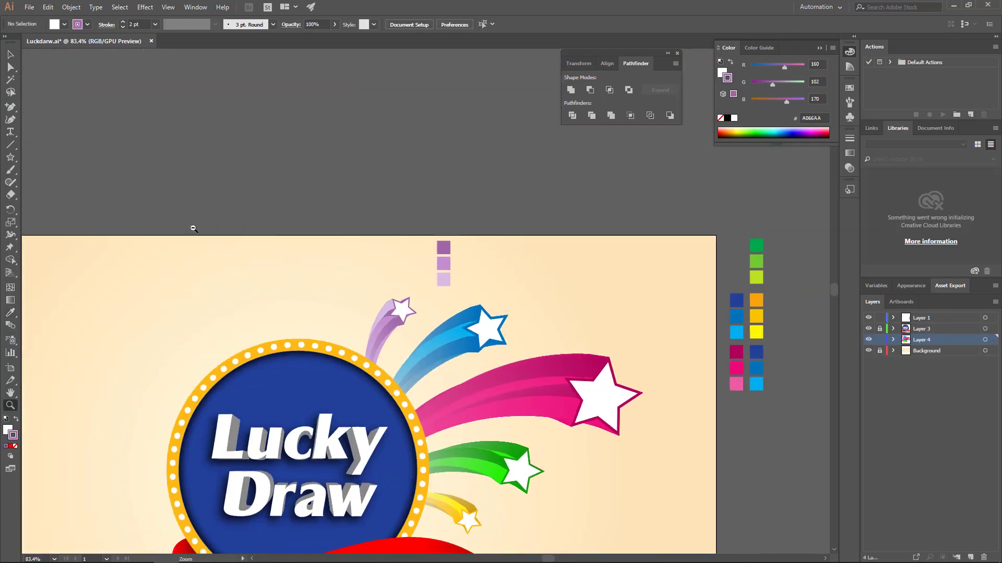
pyautogui.moveTo(420, 296); pyautogui.dragTo(343, 279)
pyautogui.moveTo(446, 288); pyautogui.dragTo(490, 219)
pyautogui.moveTo(441, 352); pyautogui.dragTo(523, 302)
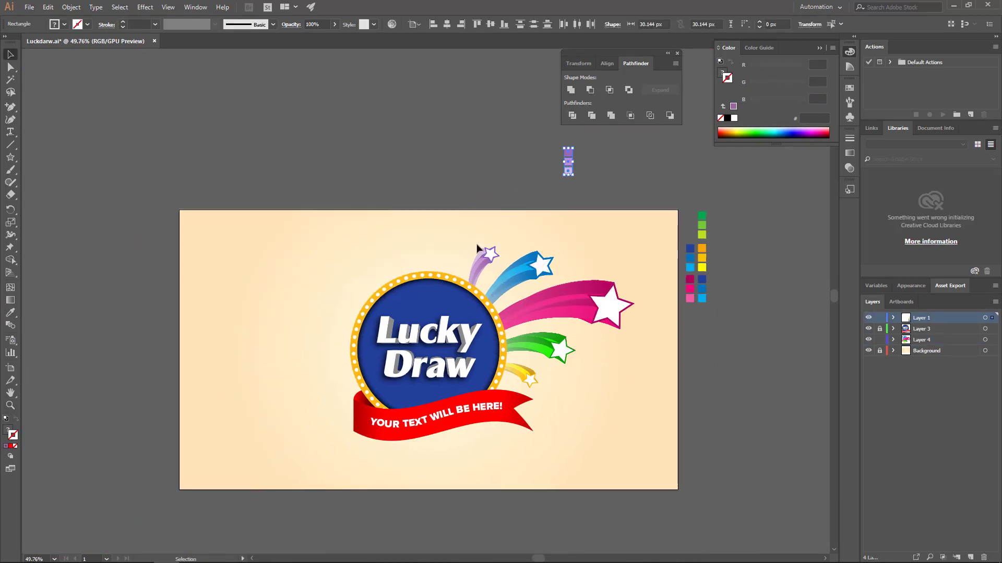
# - Select all five shooting stars and place a copy of them on the badge's left side
pyautogui.moveTo(562, 272); pyautogui.dragTo(563, 273)
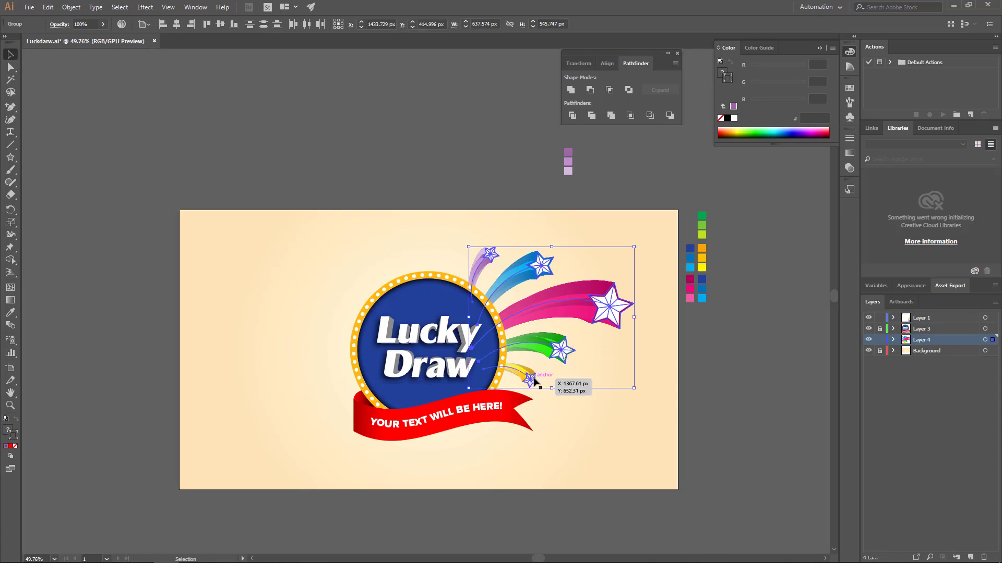
pyautogui.moveTo(586, 312); pyautogui.dragTo(314, 310)
# - Reflect the copied shooting stars across the vertical axis and move them right until their trails tuck behind the badge
pyautogui.rightClick(313, 308)
pyautogui.moveTo(389, 396)
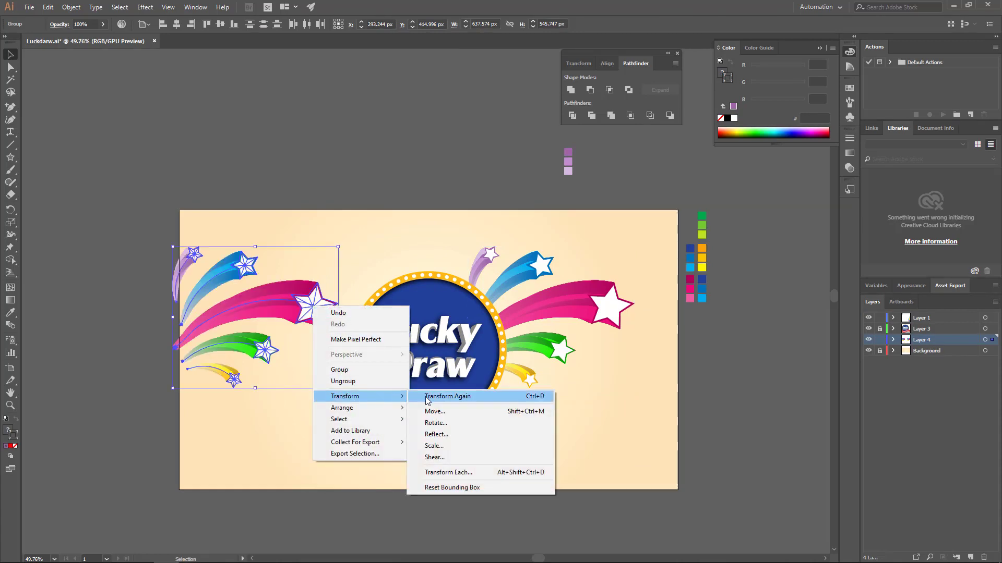
pyautogui.click(435, 434)
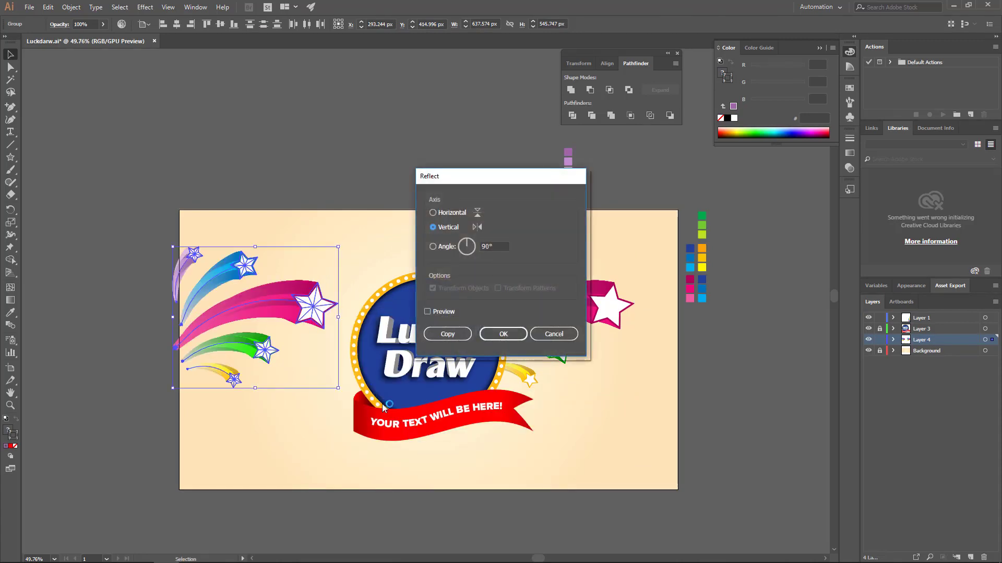
pyautogui.click(494, 334)
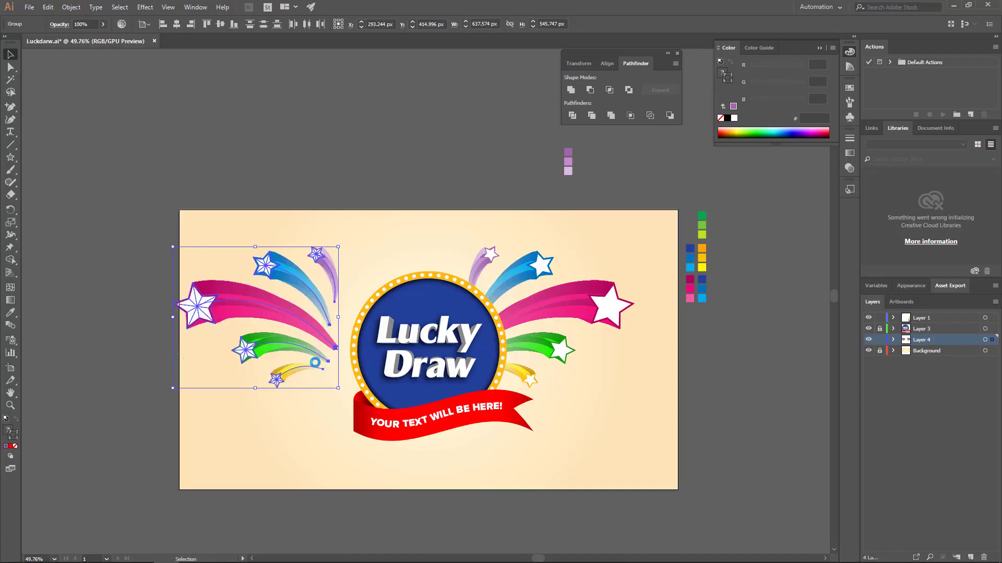
pyautogui.moveTo(338, 342); pyautogui.dragTo(358, 346)
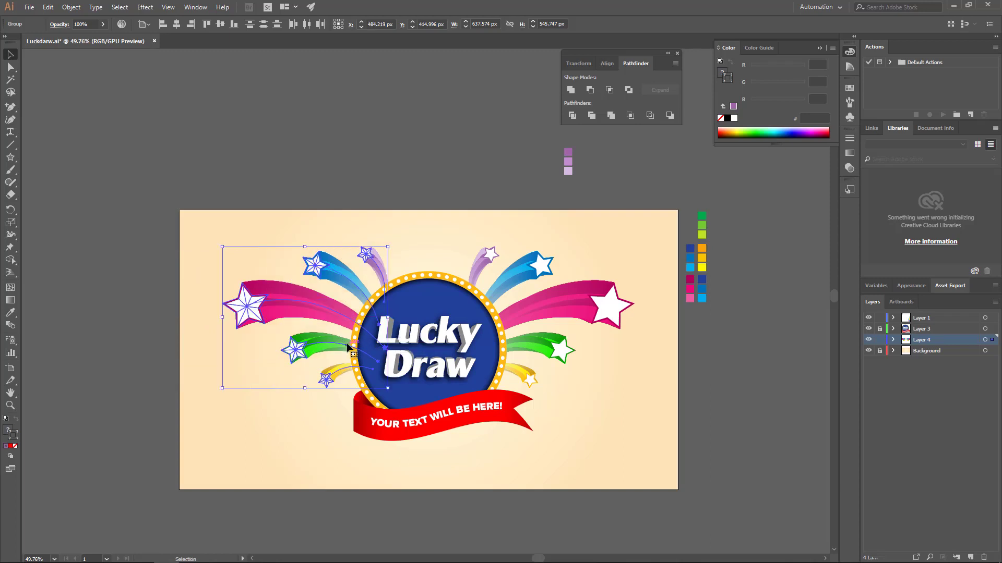
# - Select the shooting stars on both sides of the badge, group them, and clear the selection
pyautogui.moveTo(507, 259); pyautogui.dragTo(507, 259)
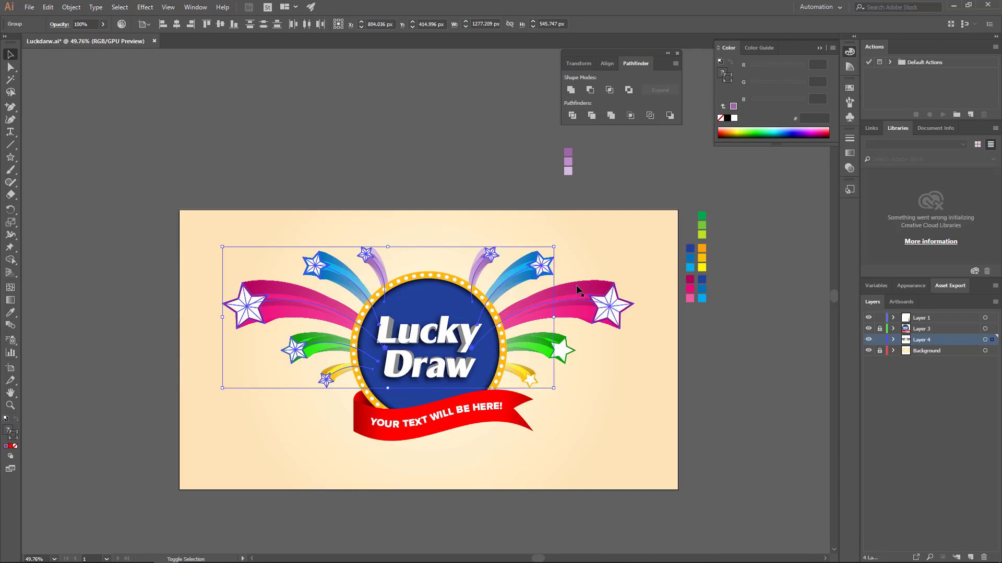
pyautogui.press('a')
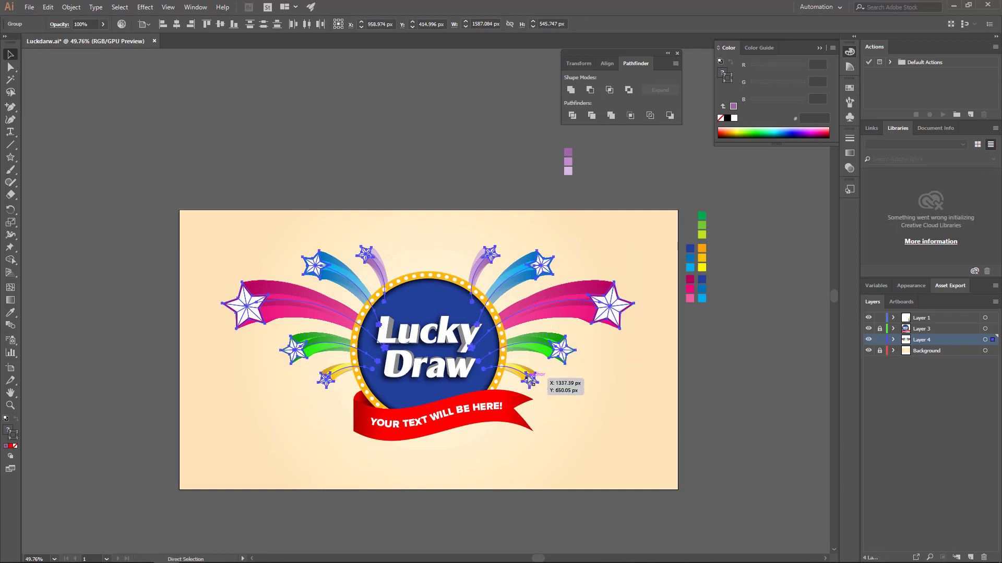
pyautogui.press('v')
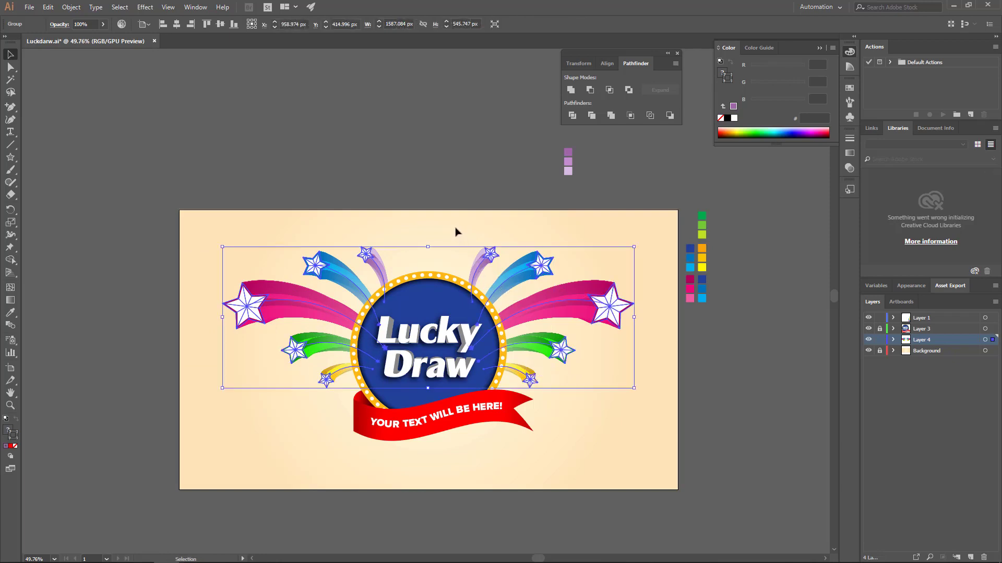
pyautogui.click(392, 186)
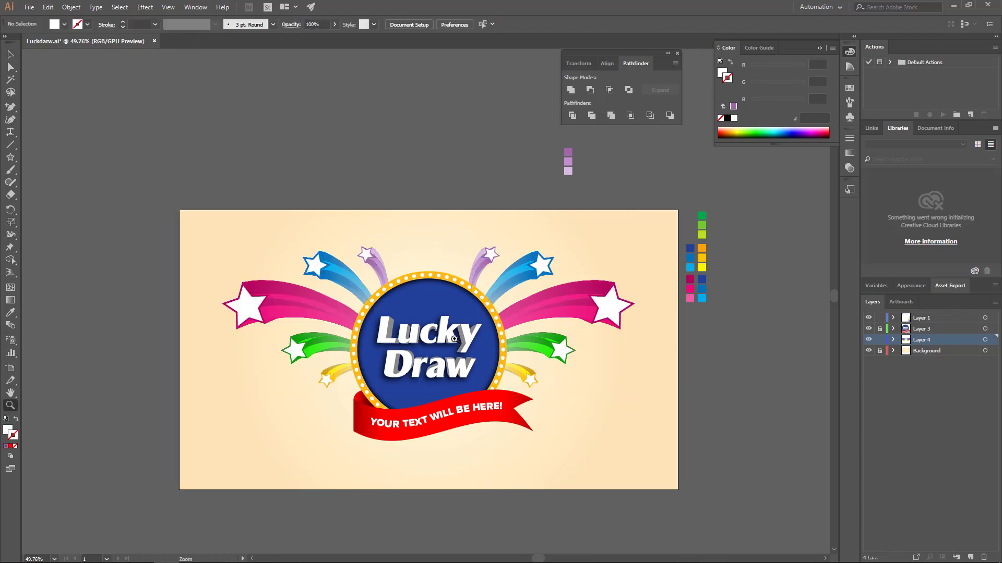
pyautogui.moveTo(463, 338); pyautogui.dragTo(499, 333)
pyautogui.moveTo(429, 254); pyautogui.dragTo(513, 270)
pyautogui.press('v')
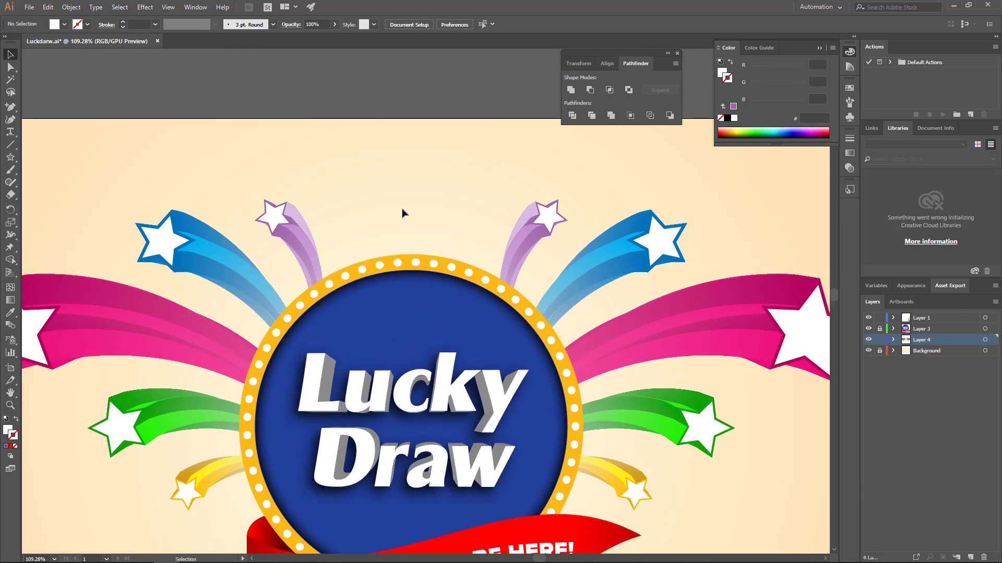
# - Draw a white star about 96 px wide above the badge, centred horizontally, with a smaller white star on either side
pyautogui.moveTo(11, 159); pyautogui.dragTo(57, 211)
pyautogui.moveTo(396, 178)
pyautogui.mouseDown()
pyautogui.moveTo(485, 219)
pyautogui.moveTo(362, 223)
pyautogui.mouseUp()
pyautogui.click(11, 56)
pyautogui.click(447, 24)
pyautogui.click(385, 238)
pyautogui.click(403, 232)
# - Fill the large centre star above the badge with the dark blue sampled from the badge's circle
pyautogui.click(419, 200)
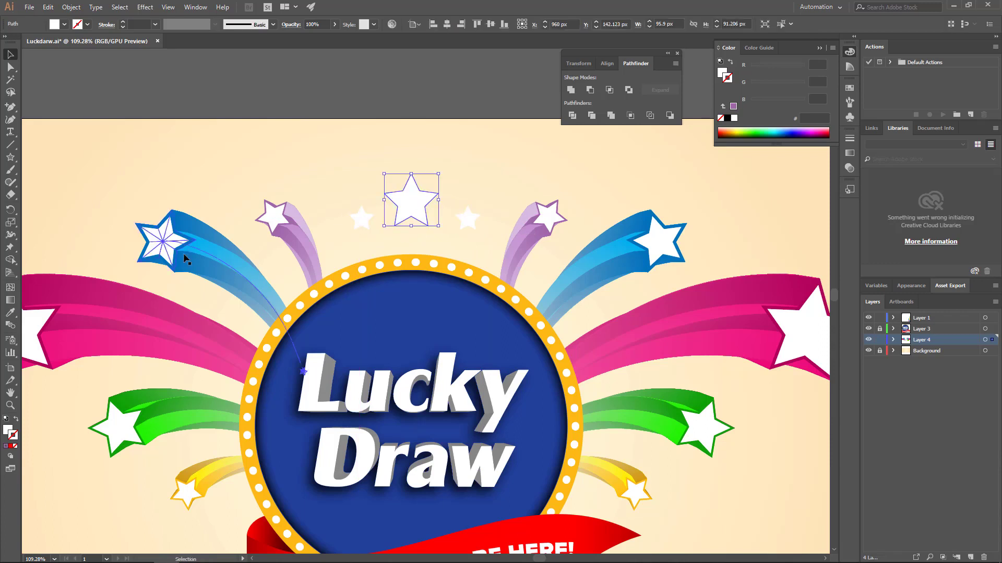
pyautogui.click(12, 316)
pyautogui.click(387, 322)
pyautogui.press('v')
pyautogui.click(343, 239)
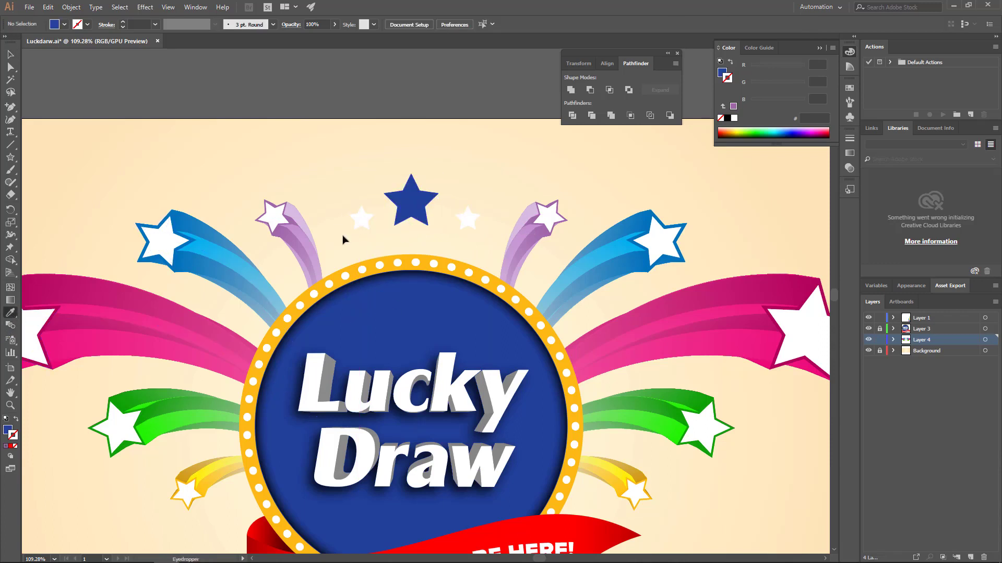
# - Fill the two small stars flanking the blue star with the bright red (FF0000) sampled from the ribbon
pyautogui.click(366, 225)
pyautogui.keyDown('shift'); pyautogui.click(468, 219); pyautogui.keyUp('shift')
pyautogui.scroll(-4, 433, 224)
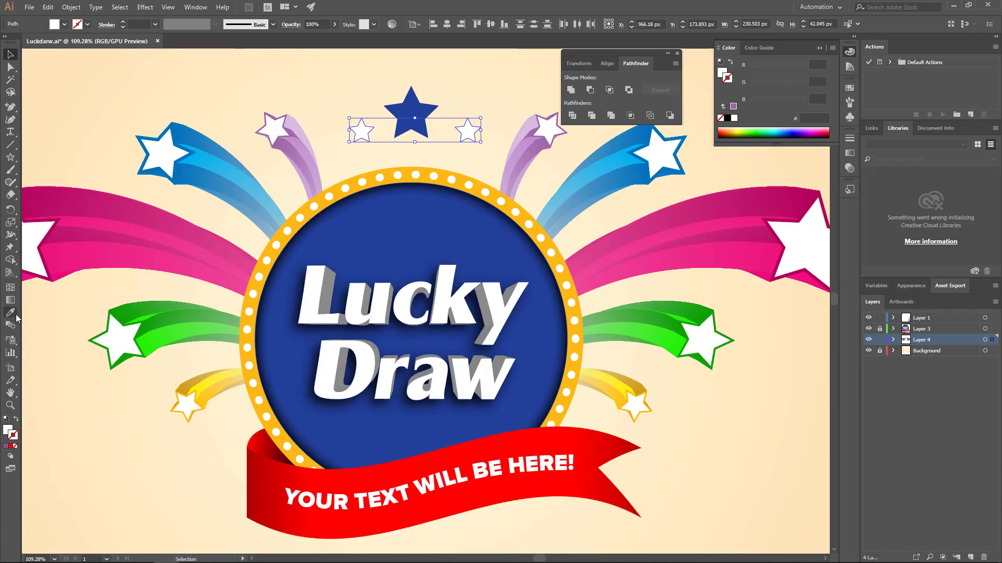
pyautogui.click(409, 467)
pyautogui.press('v')
pyautogui.press('/')
pyautogui.click(402, 460)
pyautogui.press('v')
pyautogui.click(174, 440)
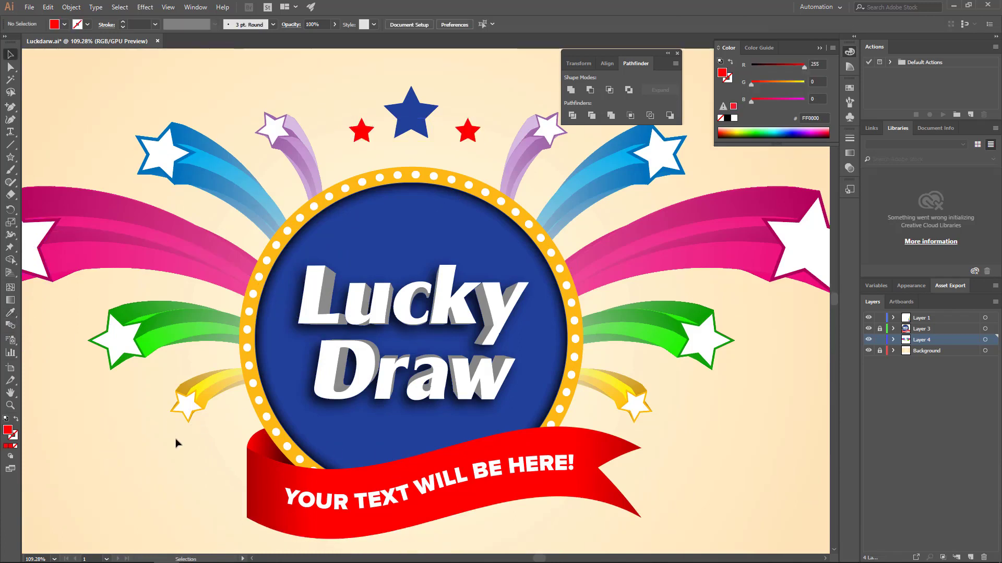
# - Unlock the badge's layer and move all artwork except the background straight down about 74 px on the artboard
pyautogui.scroll(2, 408, 284)
pyautogui.press('z')
pyautogui.moveTo(407, 285); pyautogui.dragTo(342, 265)
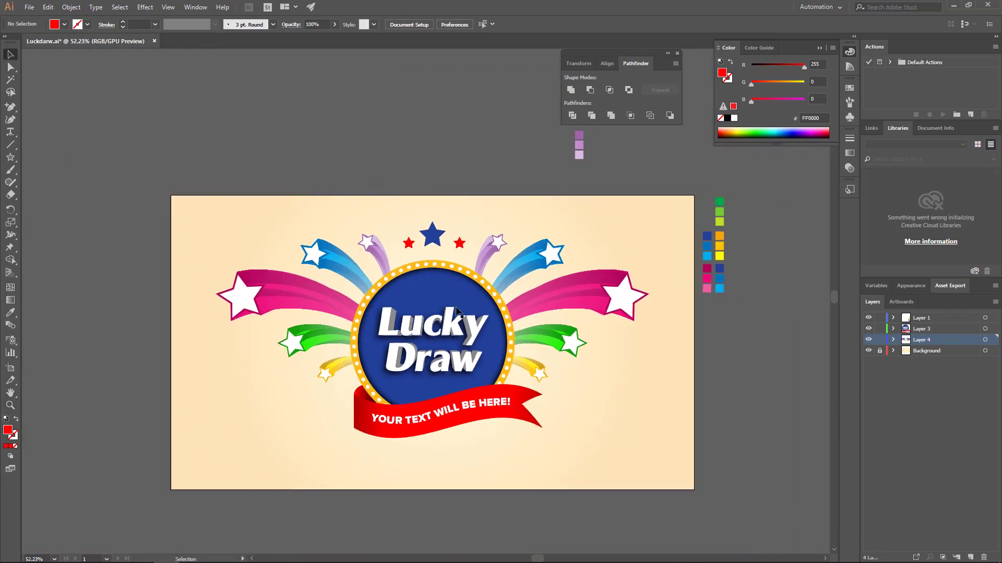
pyautogui.hotkey('ctrl', 'a')
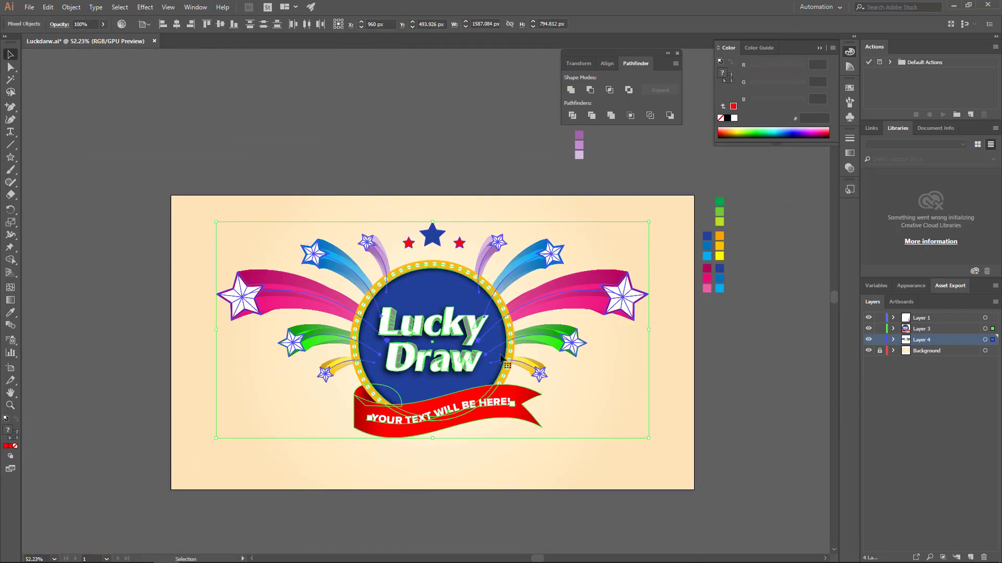
pyautogui.moveTo(451, 301); pyautogui.dragTo(451, 306)
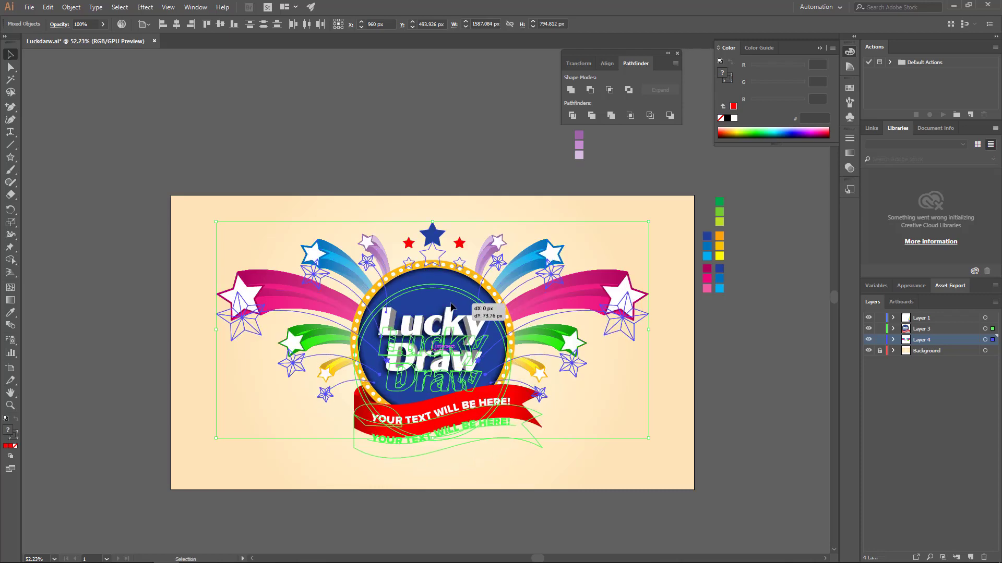
pyautogui.moveTo(454, 221); pyautogui.dragTo(455, 221)
pyautogui.click(457, 209)
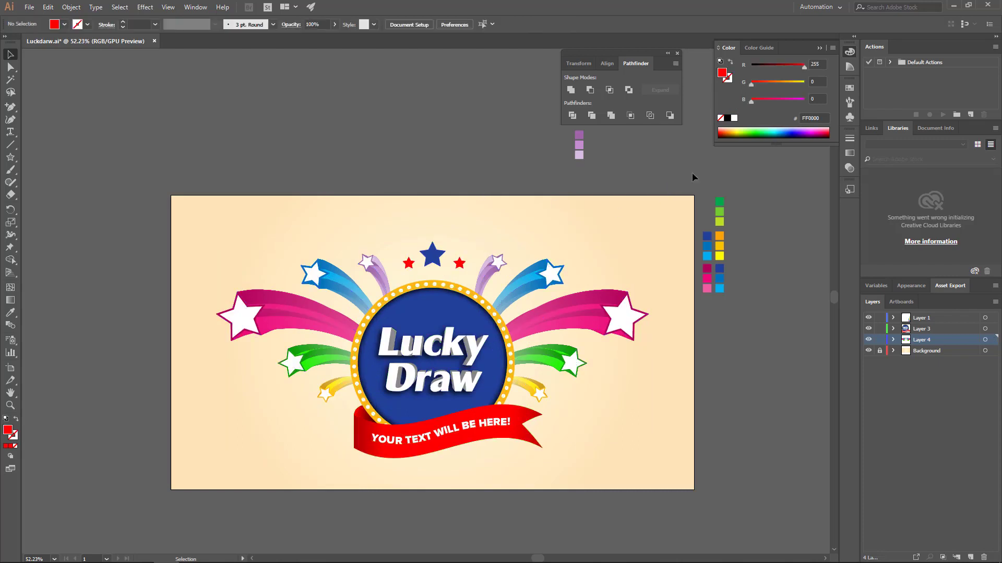
# - Delete all the colour swatches beside the artboard and the three purple swatches above it
pyautogui.moveTo(737, 300); pyautogui.dragTo(742, 315)
pyautogui.press('Delete')
pyautogui.scroll(2, 643, 209)
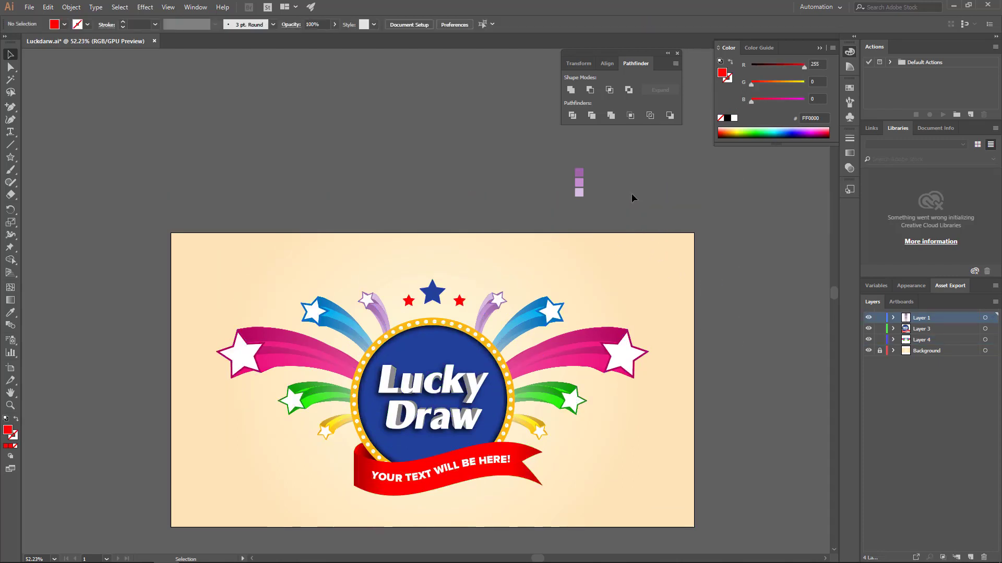
pyautogui.moveTo(618, 188); pyautogui.dragTo(566, 215)
pyautogui.press('Delete')
pyautogui.scroll(-1, 566, 211)
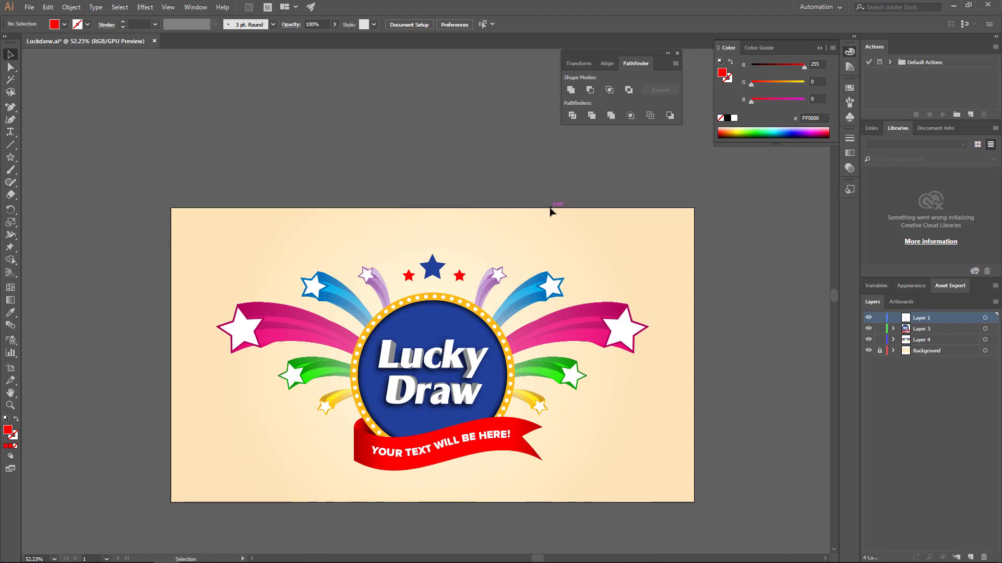